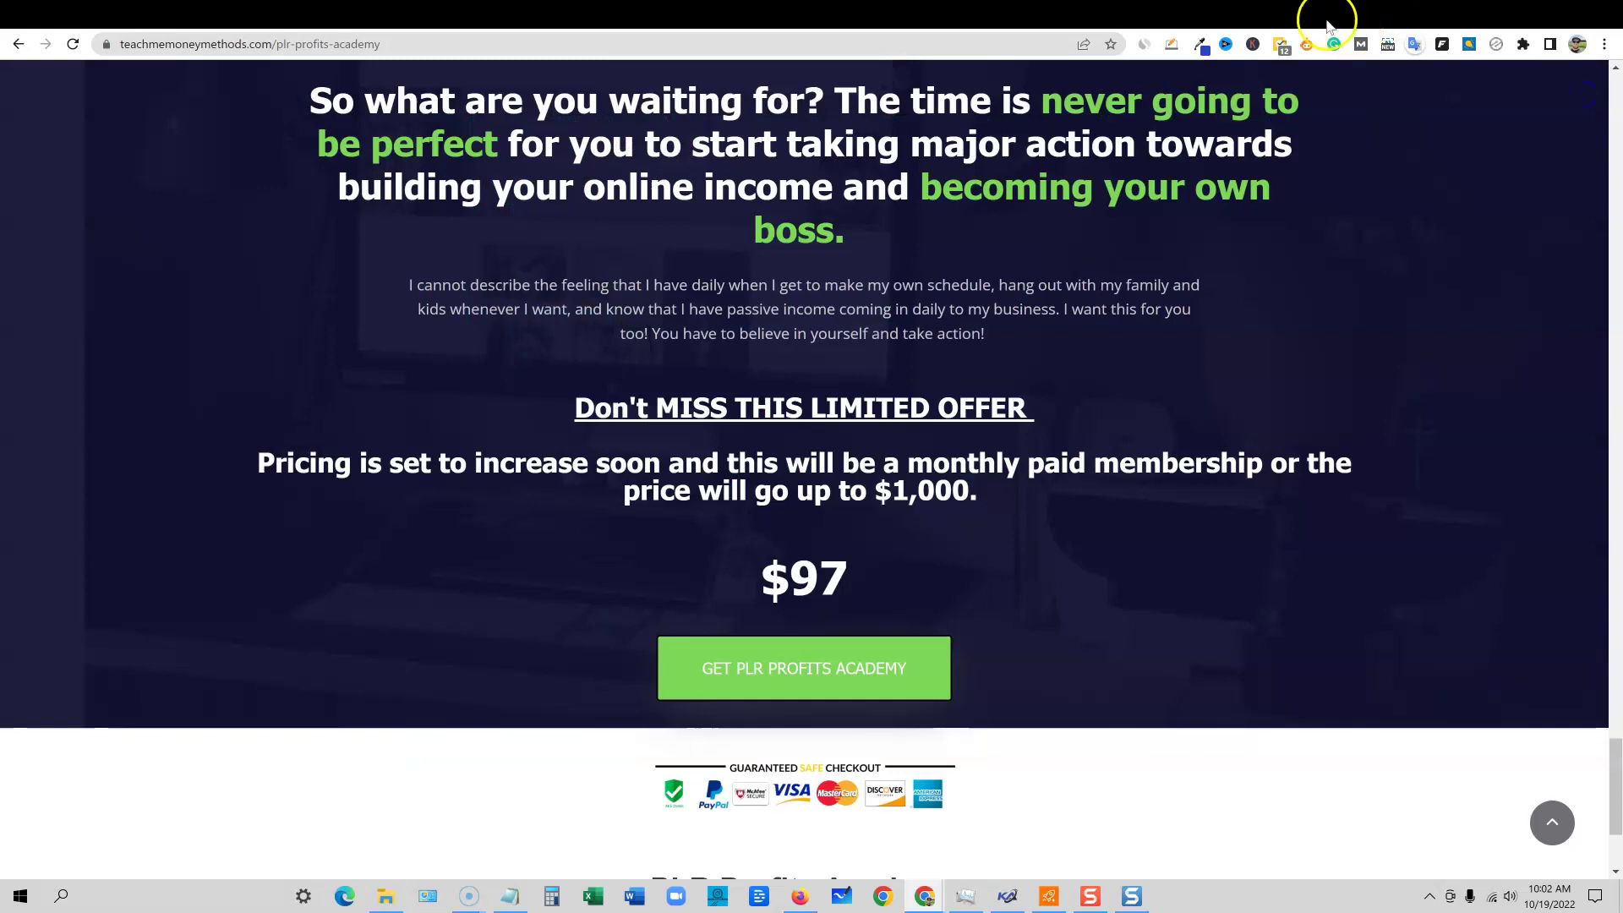
- Review the PLR Profits Academy offer and the three bonuses on the SpinRewriter 13 bonus page, ending at its headline
scroll(850, 548, down, 1)
scroll(849, 548, down, 10)
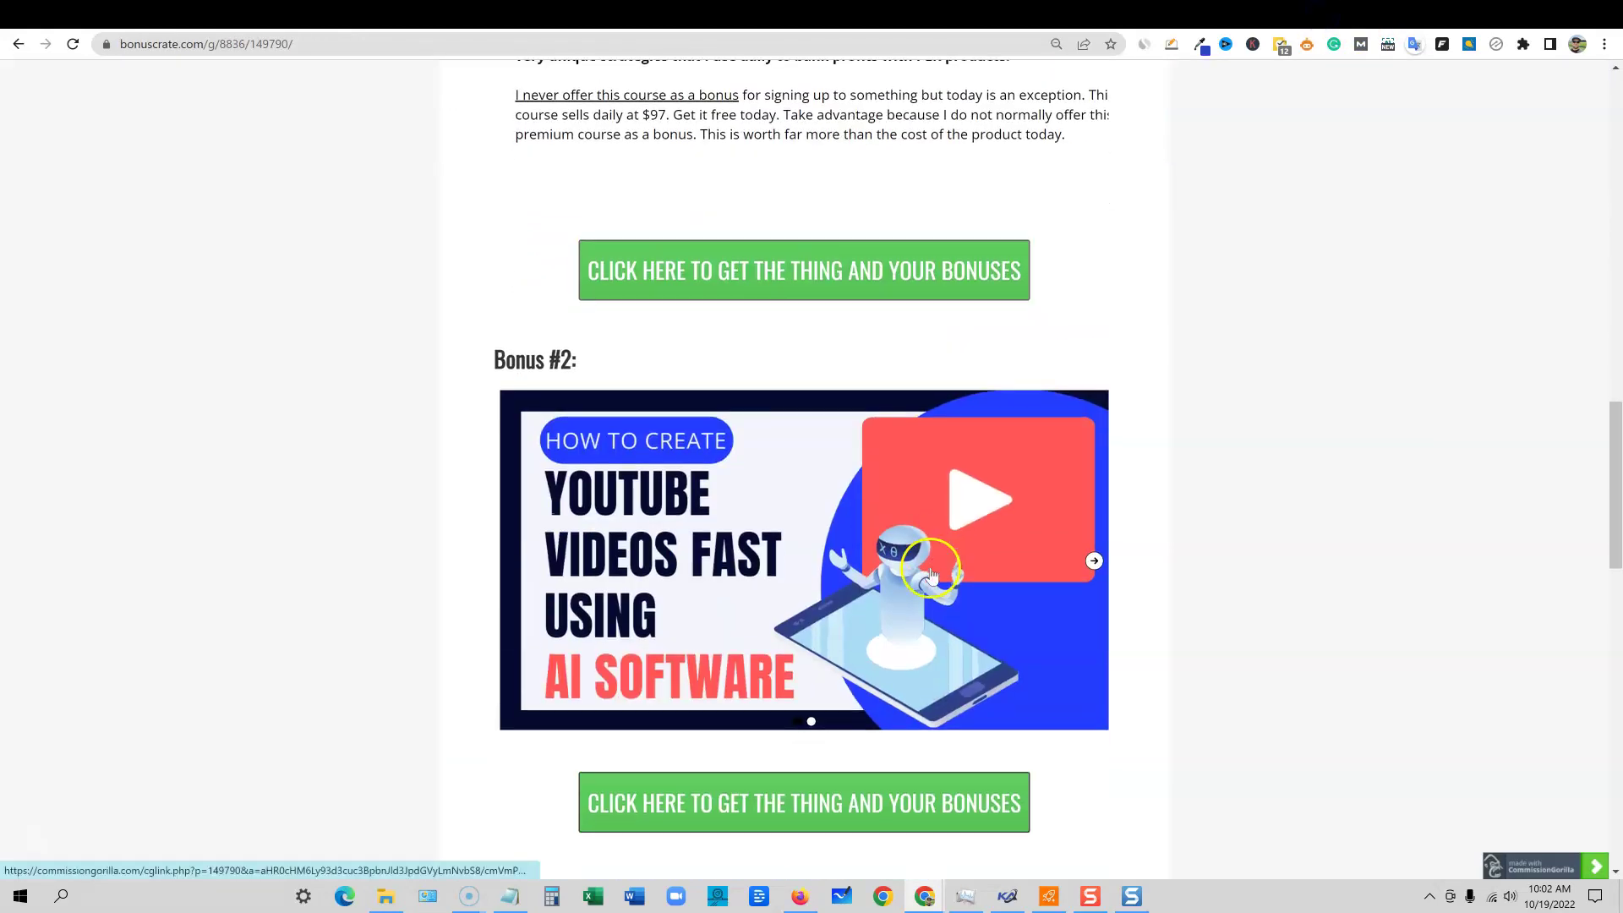
scroll(764, 464, up, 9)
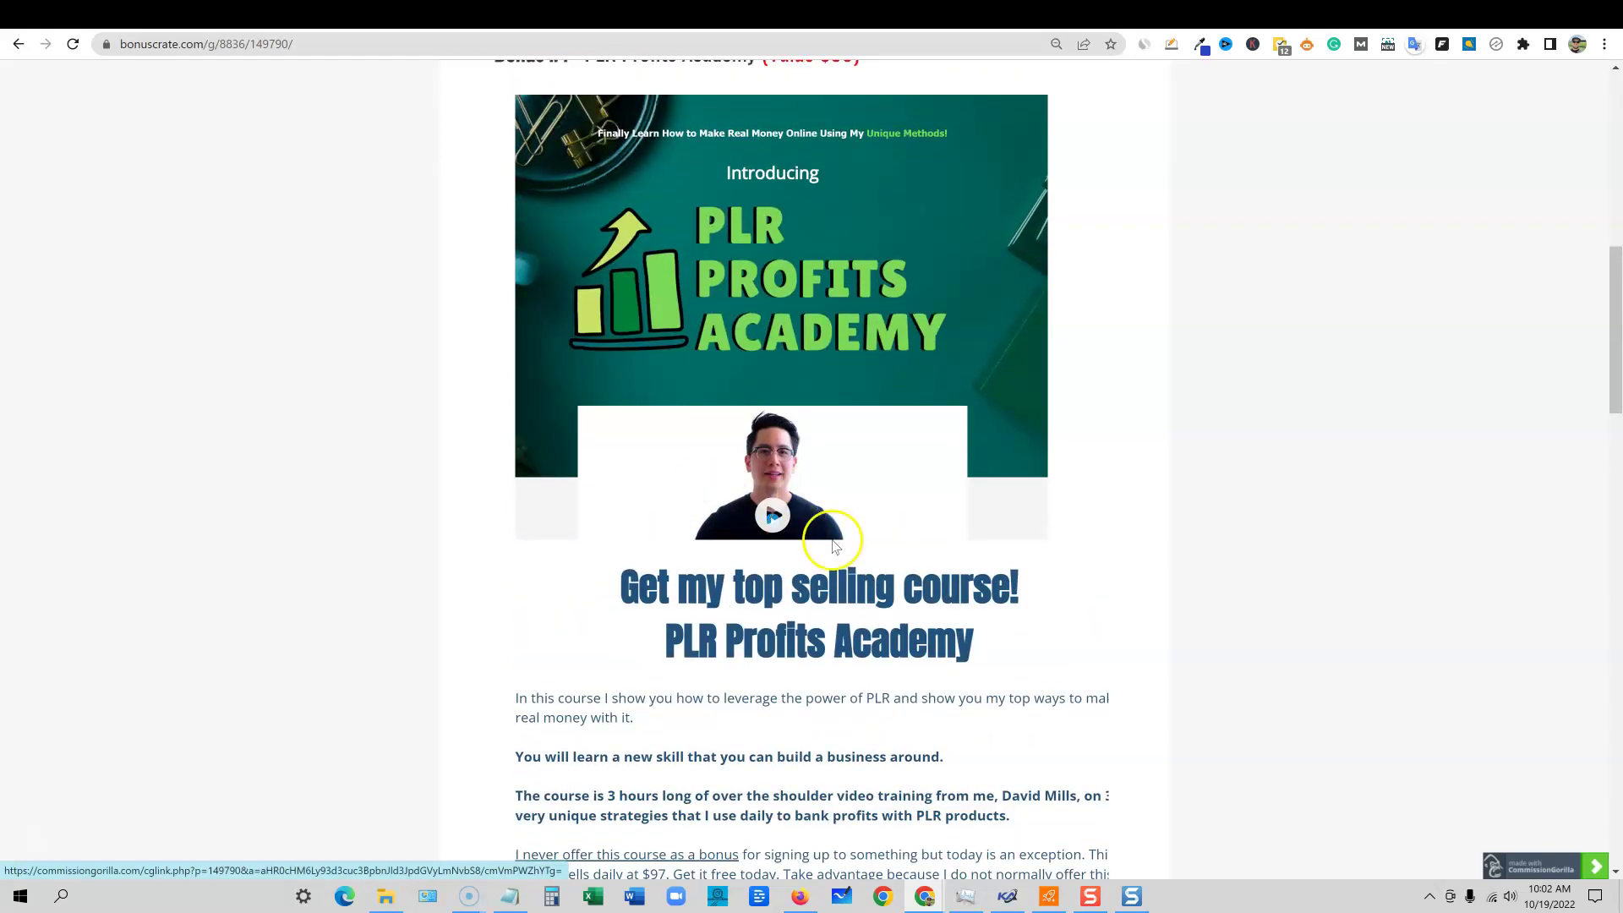
scroll(833, 550, down, 9)
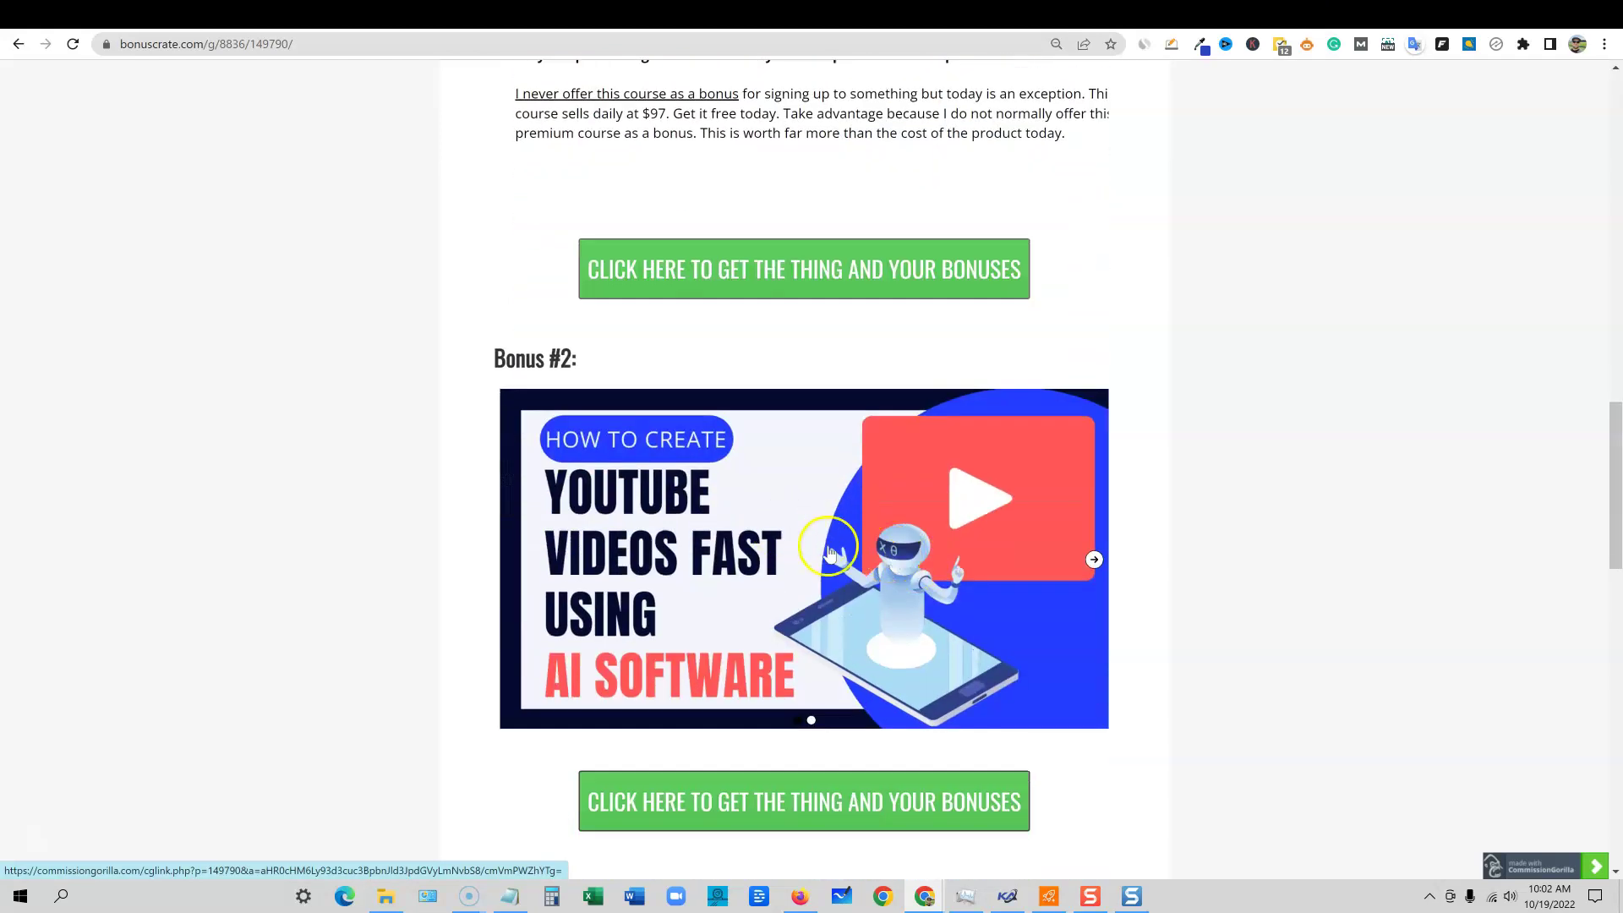
scroll(855, 634, down, 1)
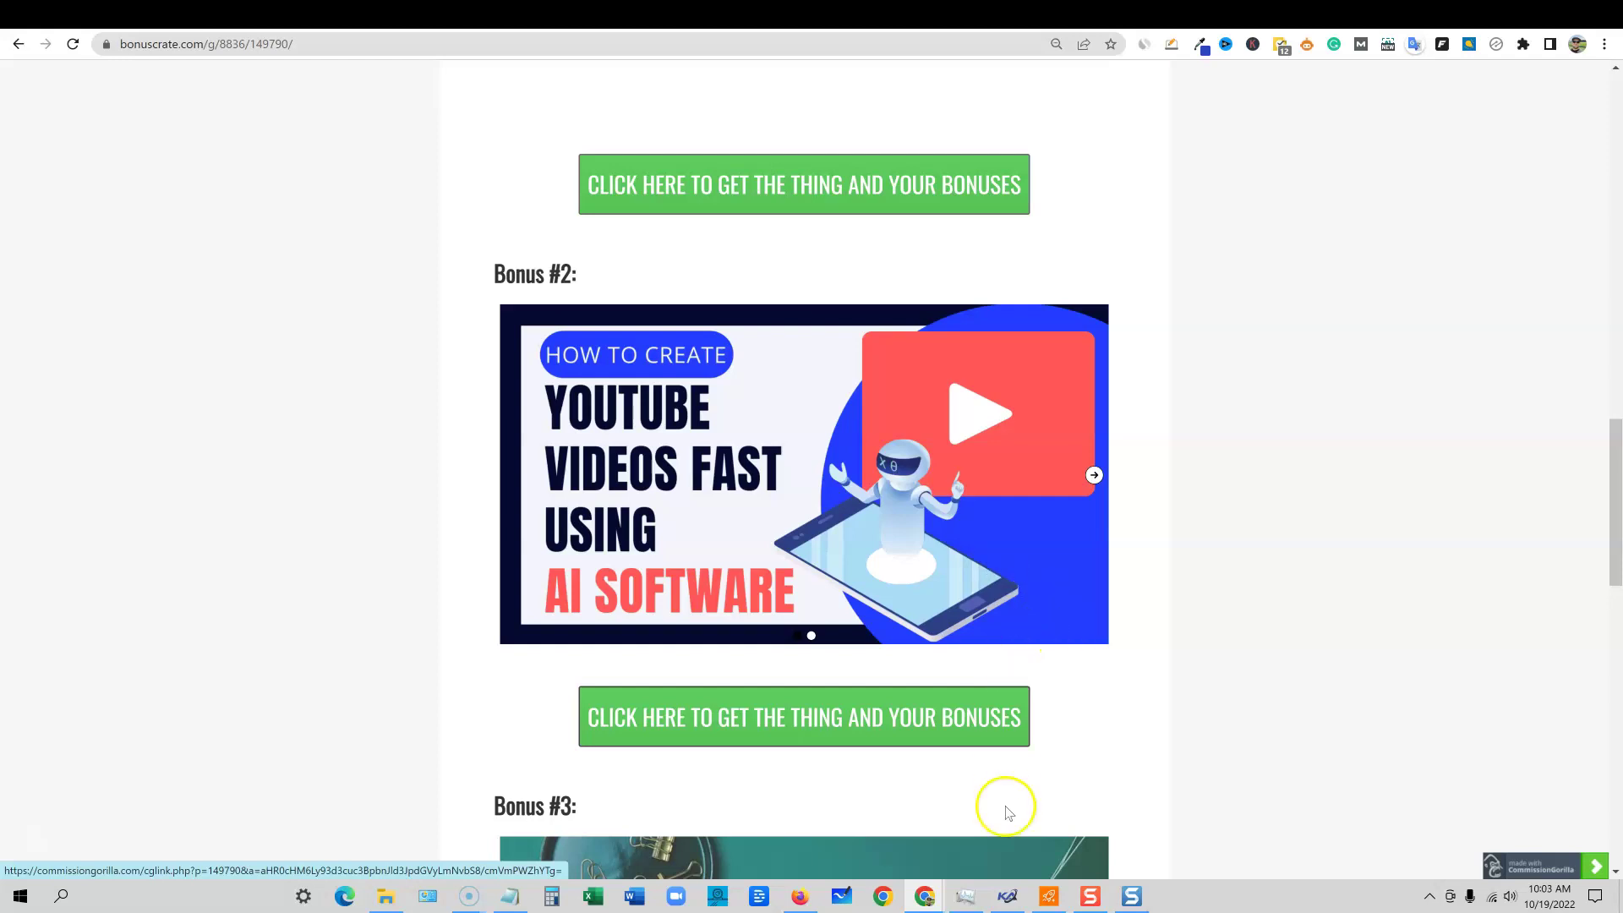
scroll(660, 567, down, 1)
scroll(660, 566, down, 5)
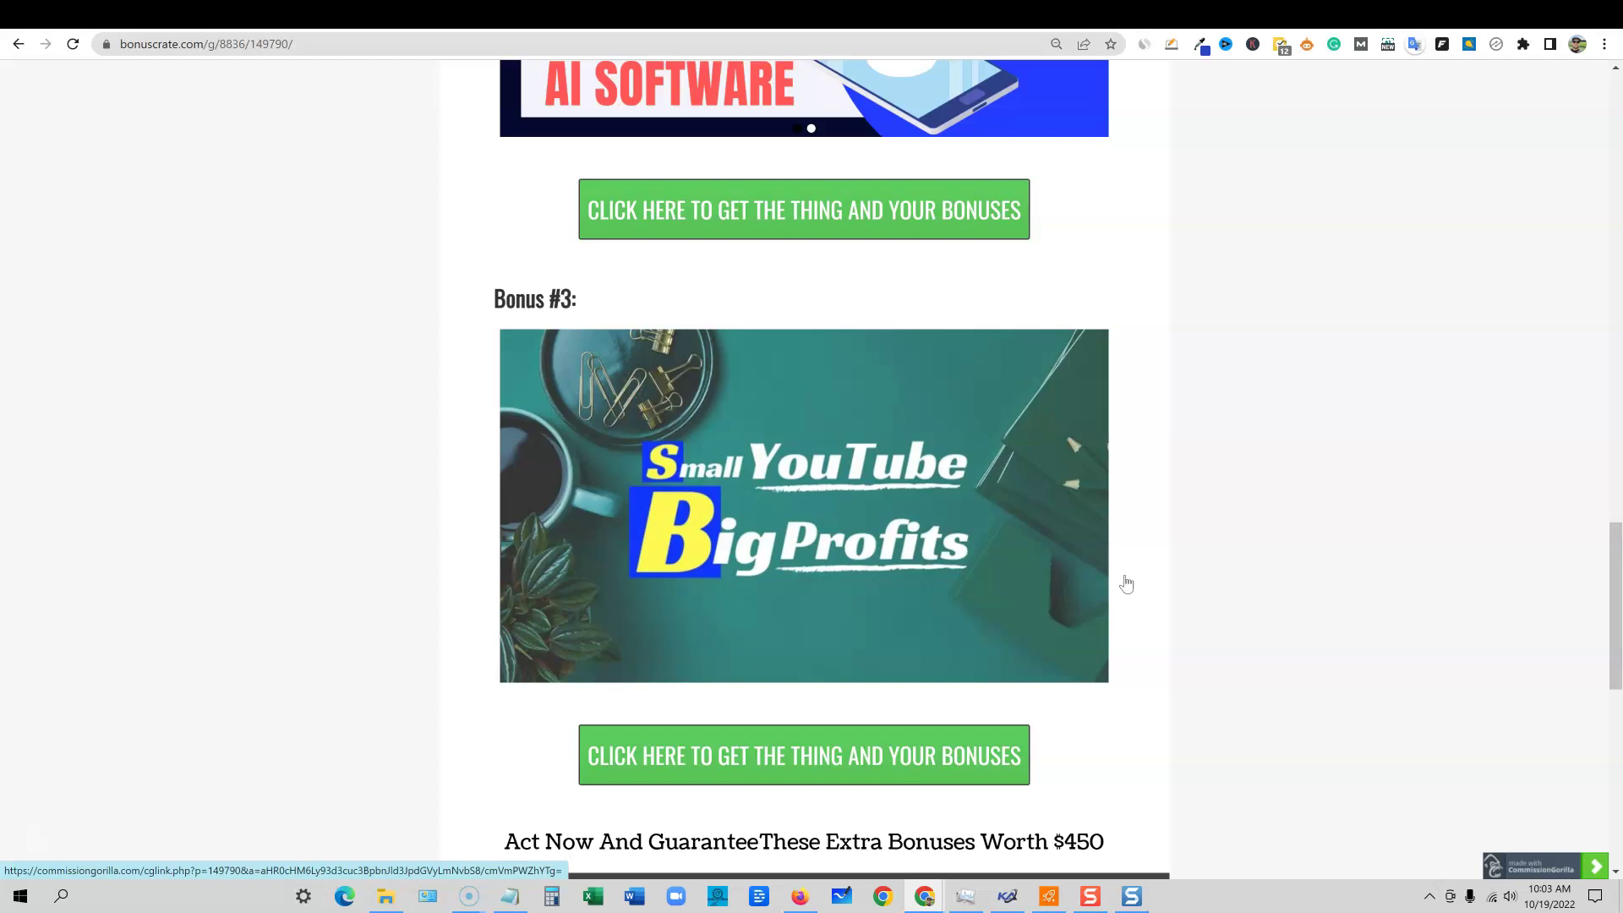
scroll(1128, 587, down, 2)
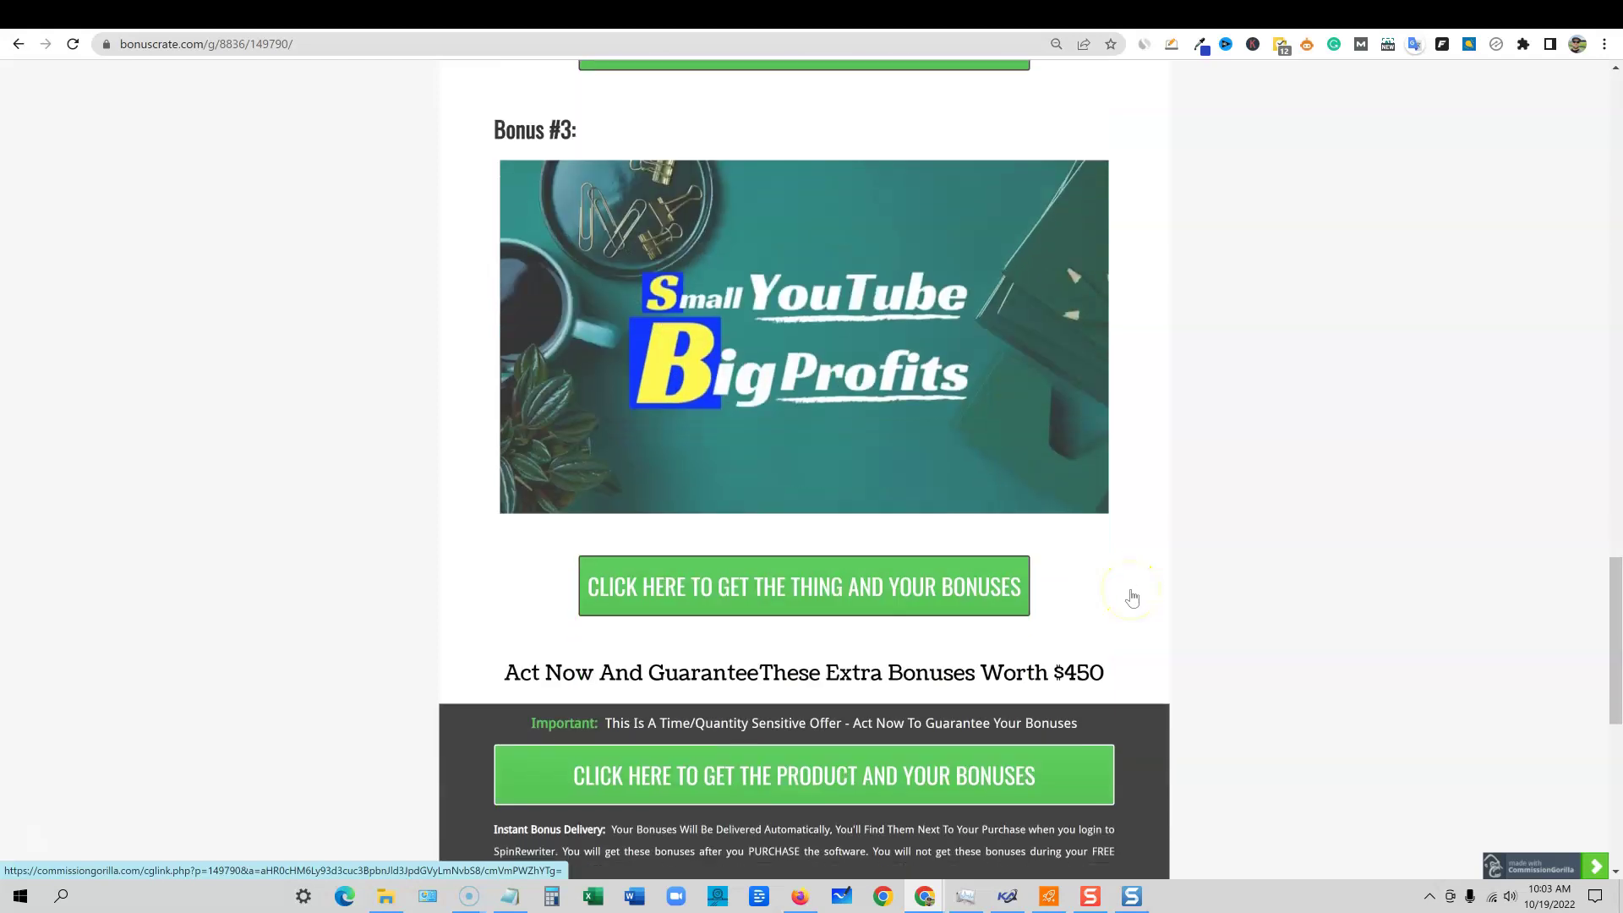
scroll(1131, 594, up, 2)
scroll(1010, 554, down, 1)
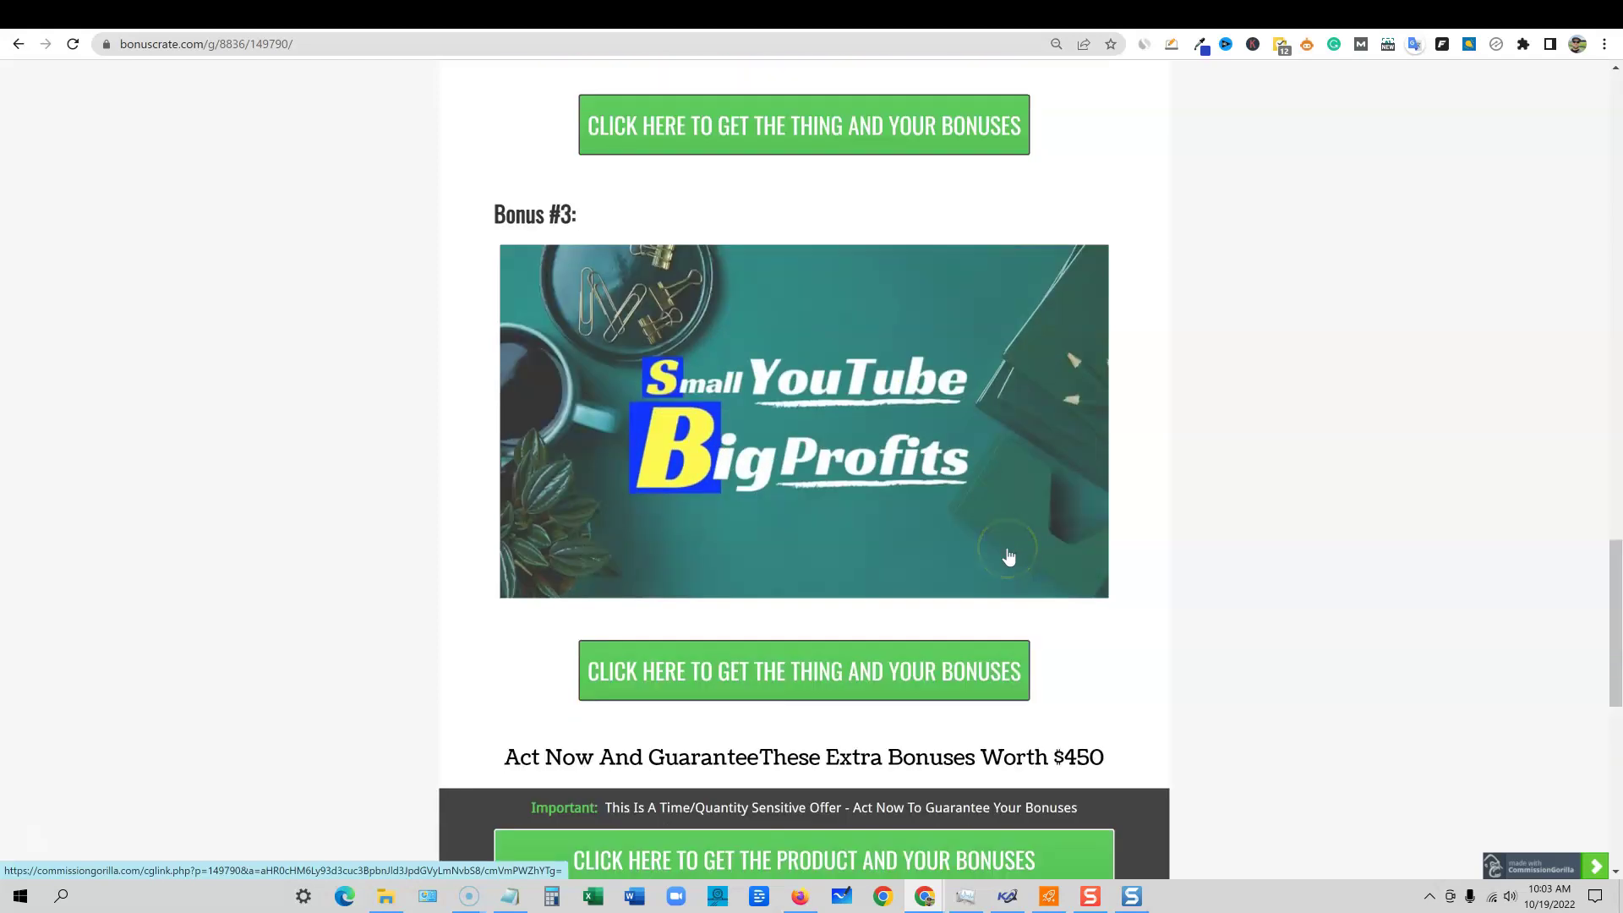
scroll(1040, 547, down, 2)
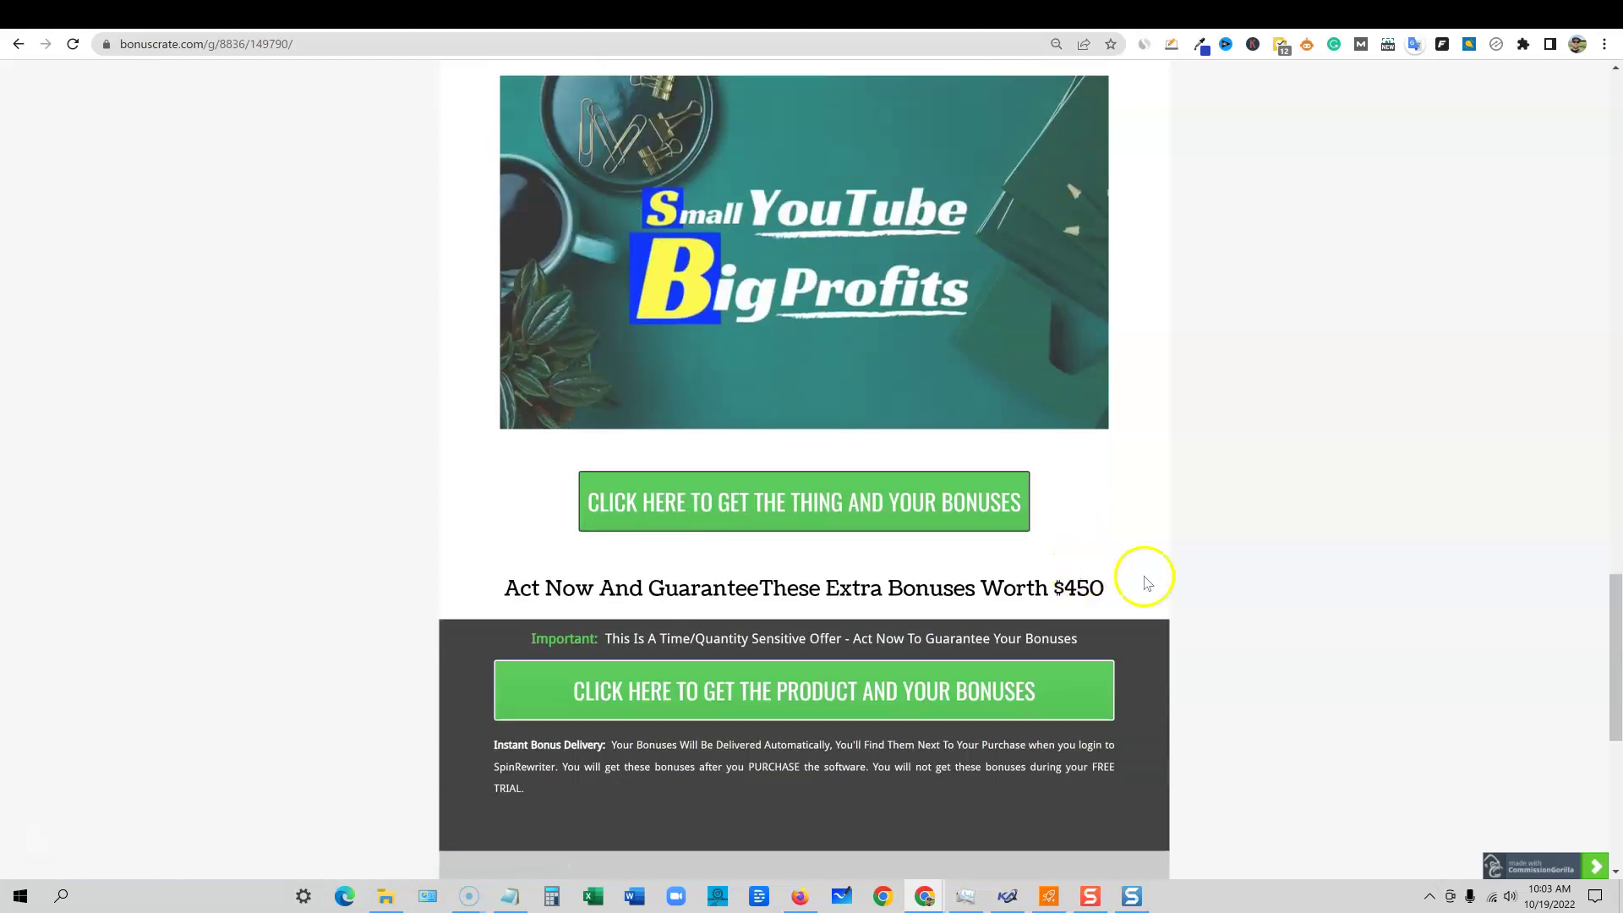
scroll(1138, 572, up, 2)
scroll(935, 307, up, 15)
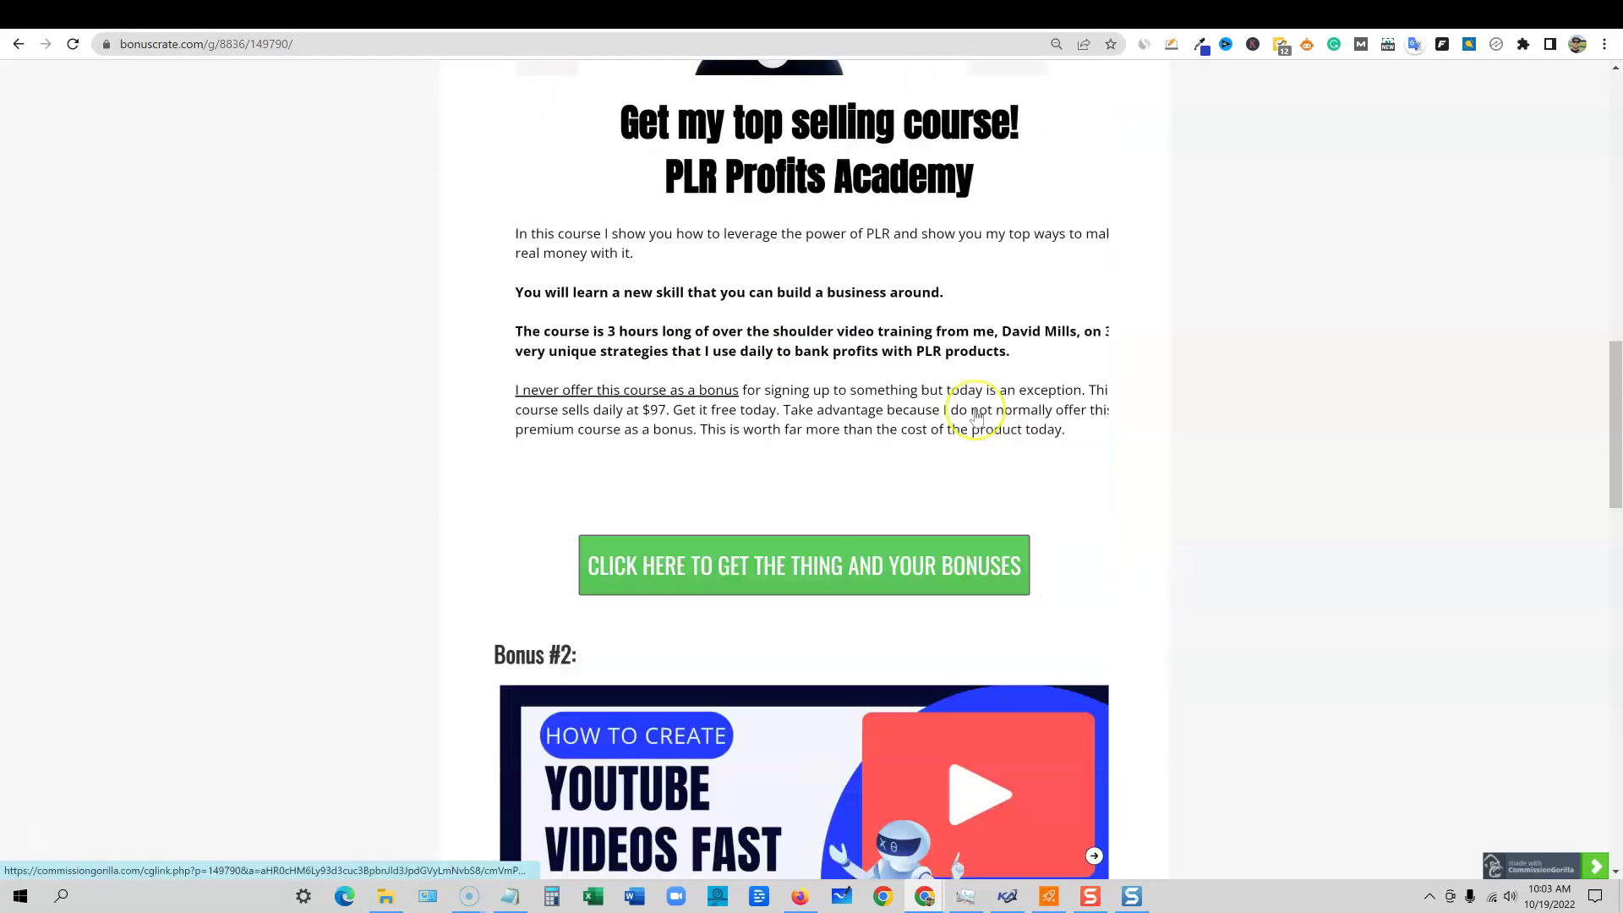
scroll(972, 417, up, 8)
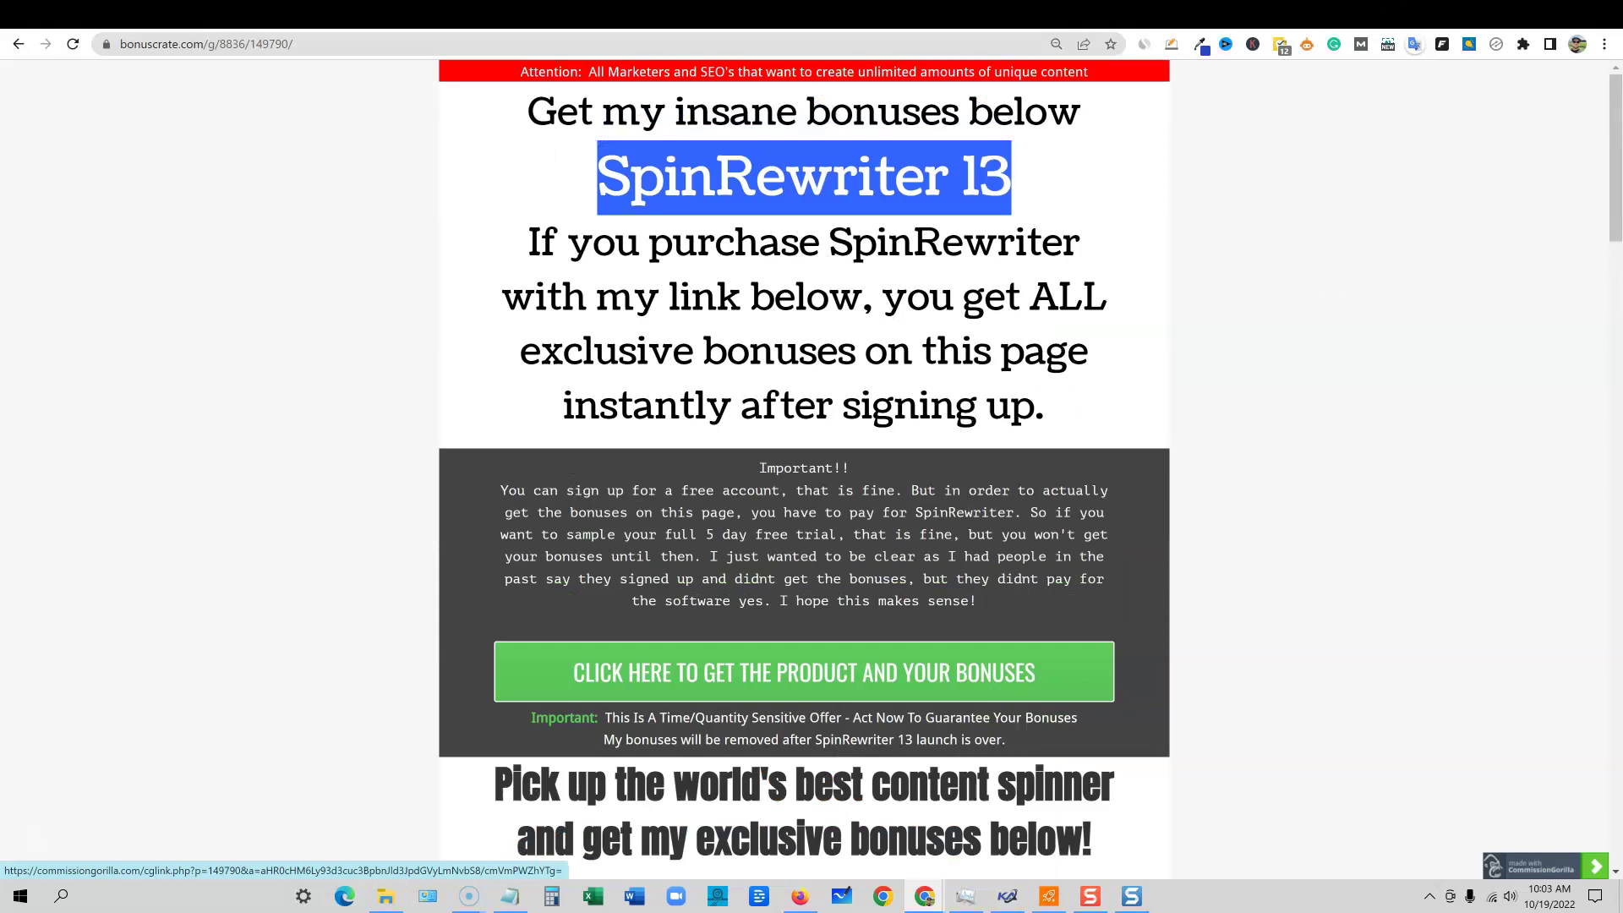
- Switch to the Spin Rewriter 13 launch email in Gmail and read its first upgrades, from Goodie #1 on, at a larger zoom
click(18, 18)
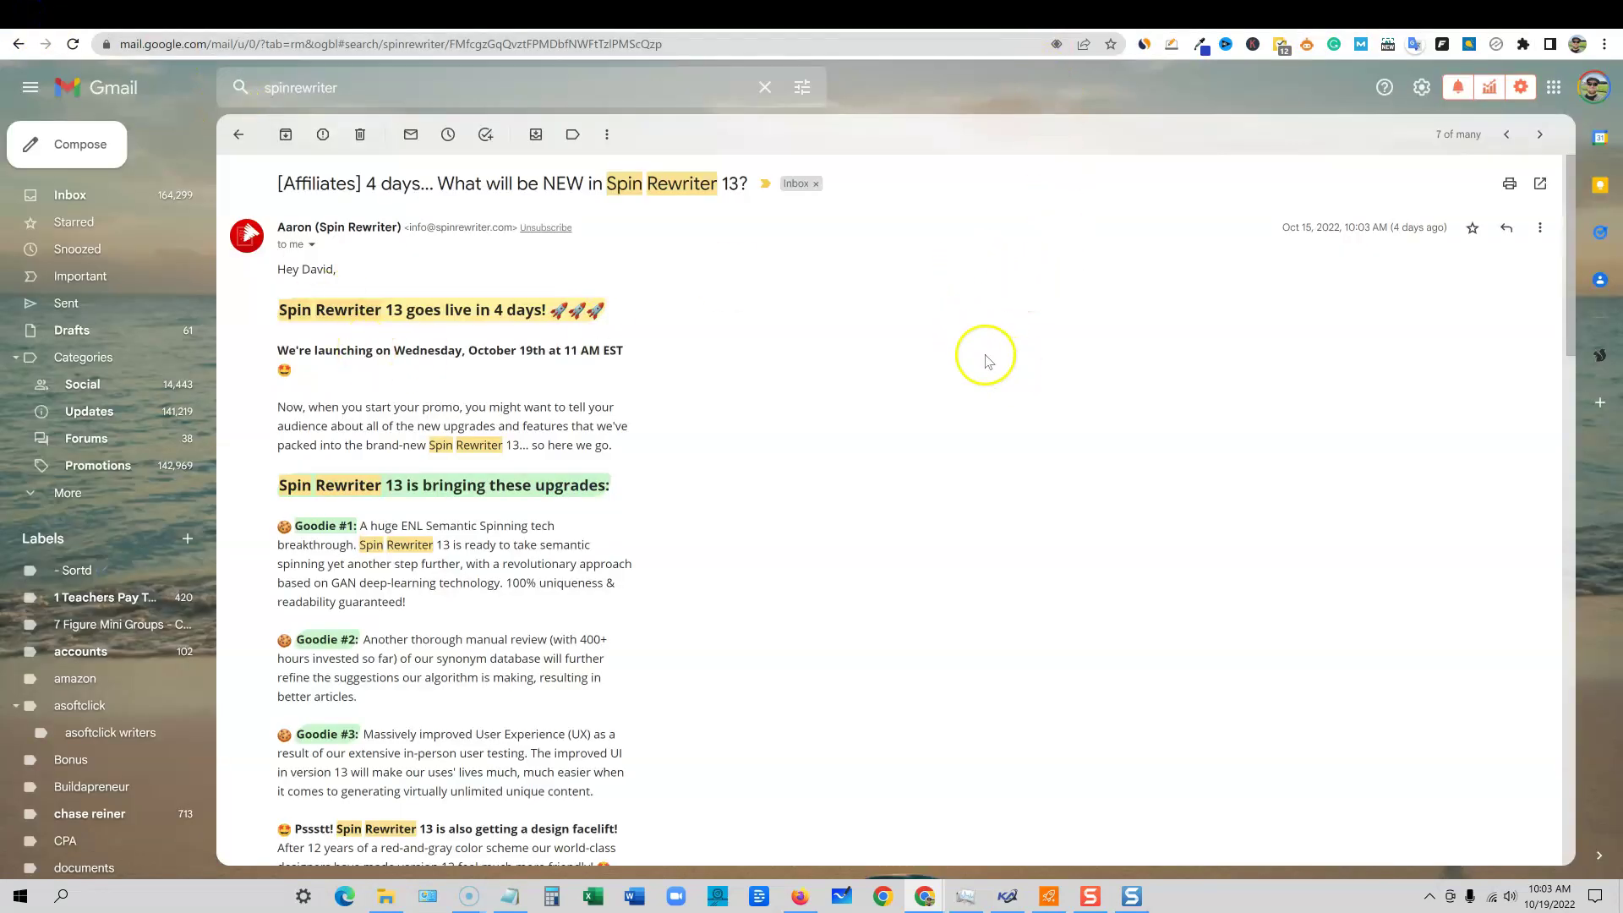
scroll(761, 401, down, 1)
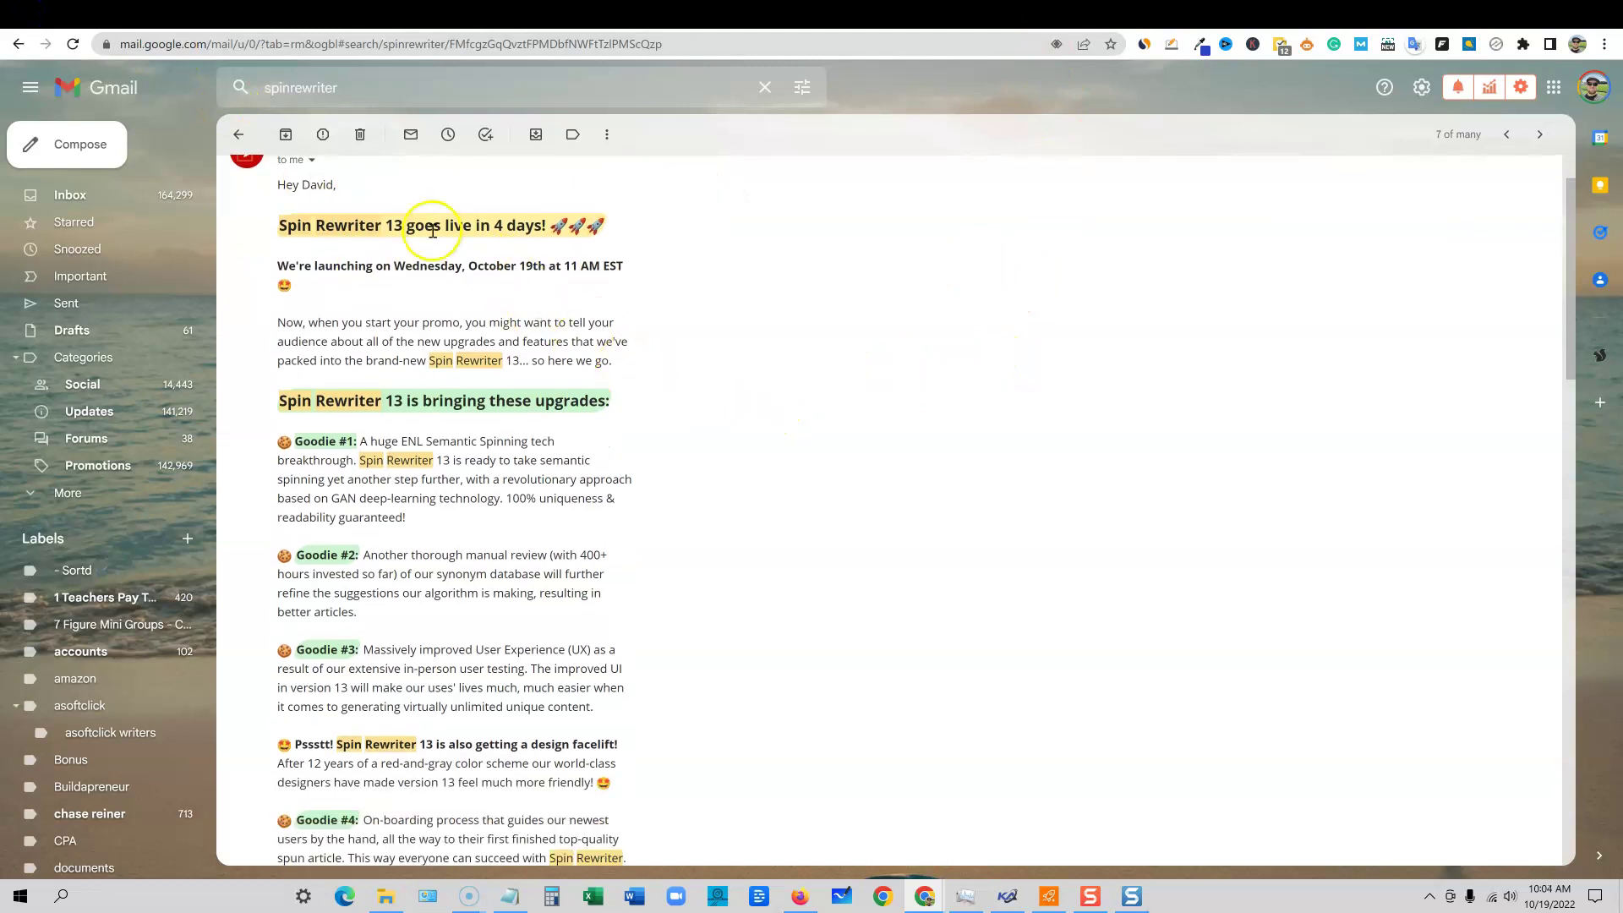
scroll(436, 230, down, 2)
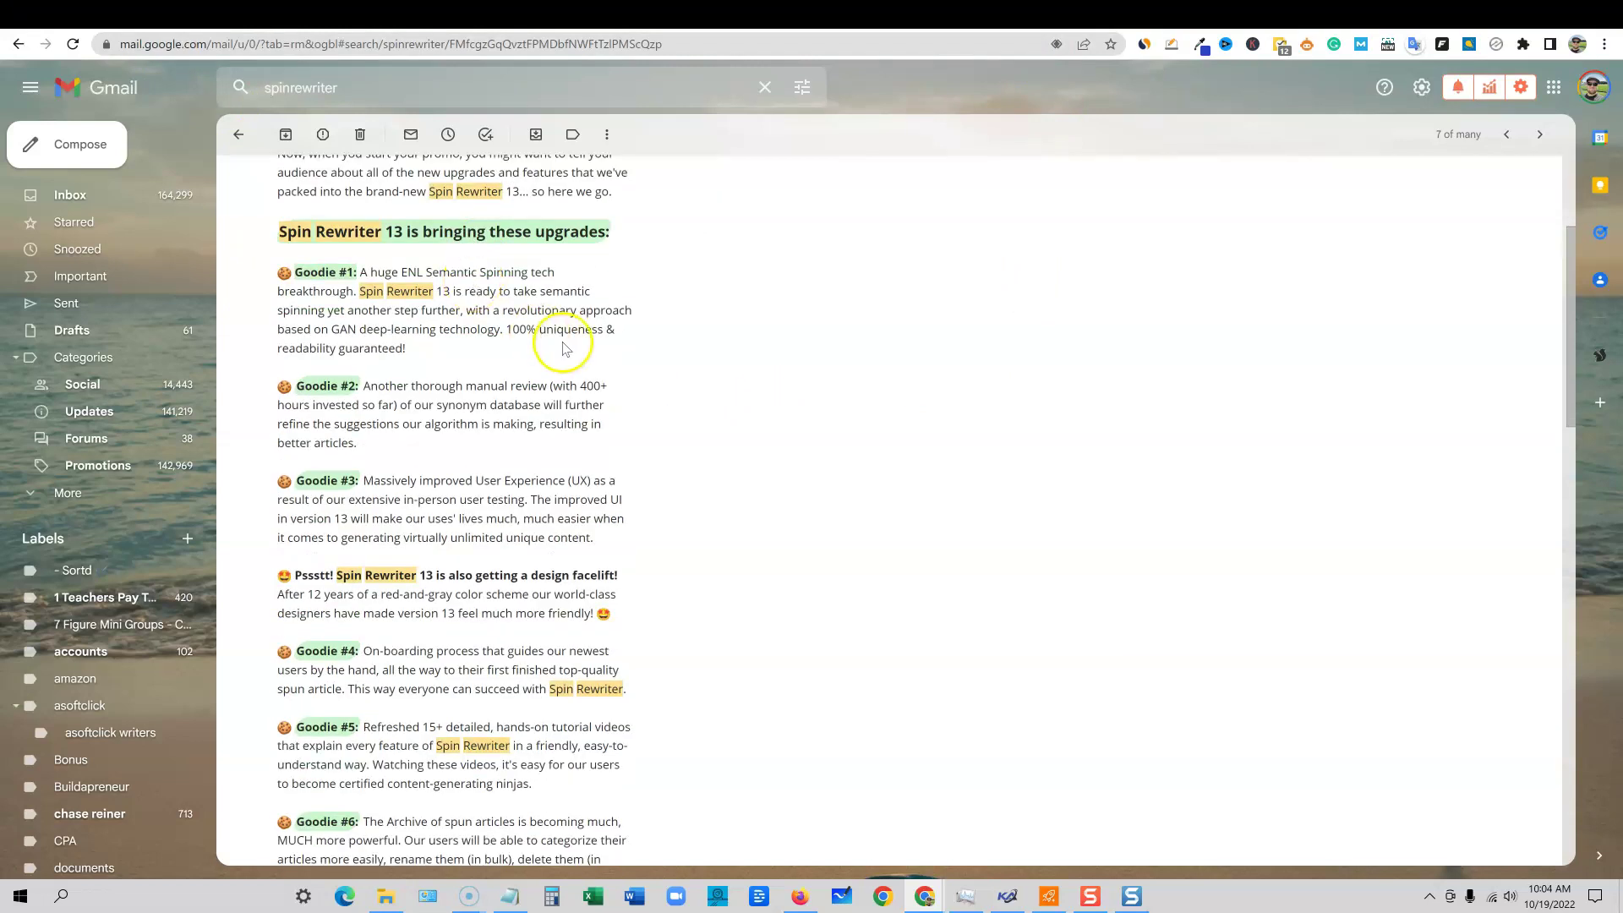
key(ctrl+plus)
key(ctrl+plus)
key(ctrl+plus)
scroll(681, 370, down, 1)
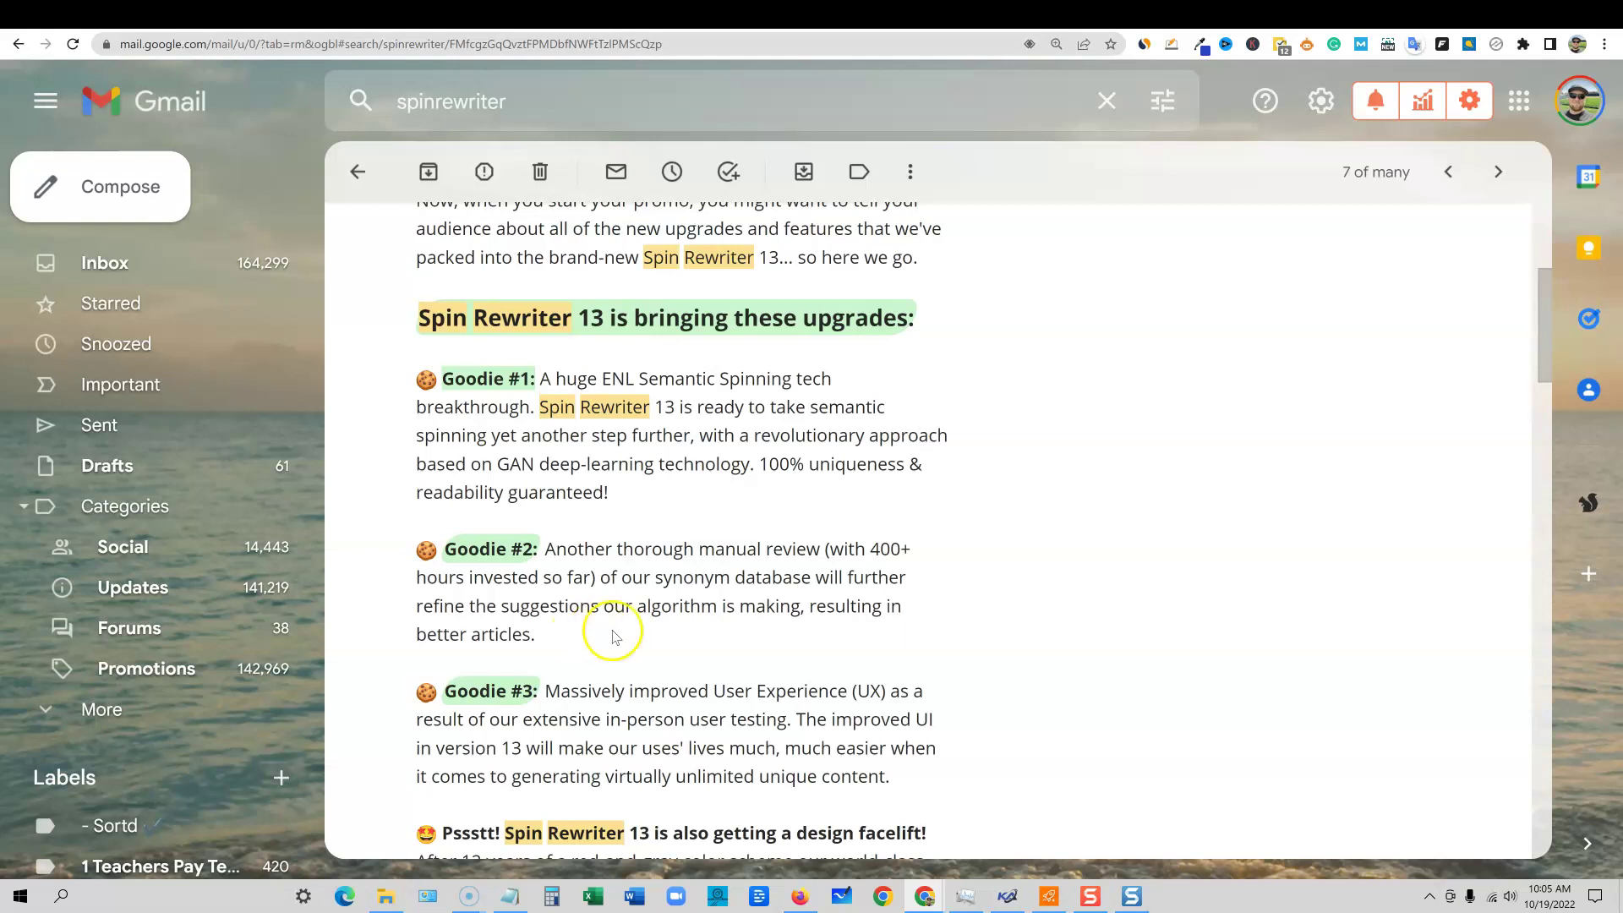
scroll(621, 617, down, 2)
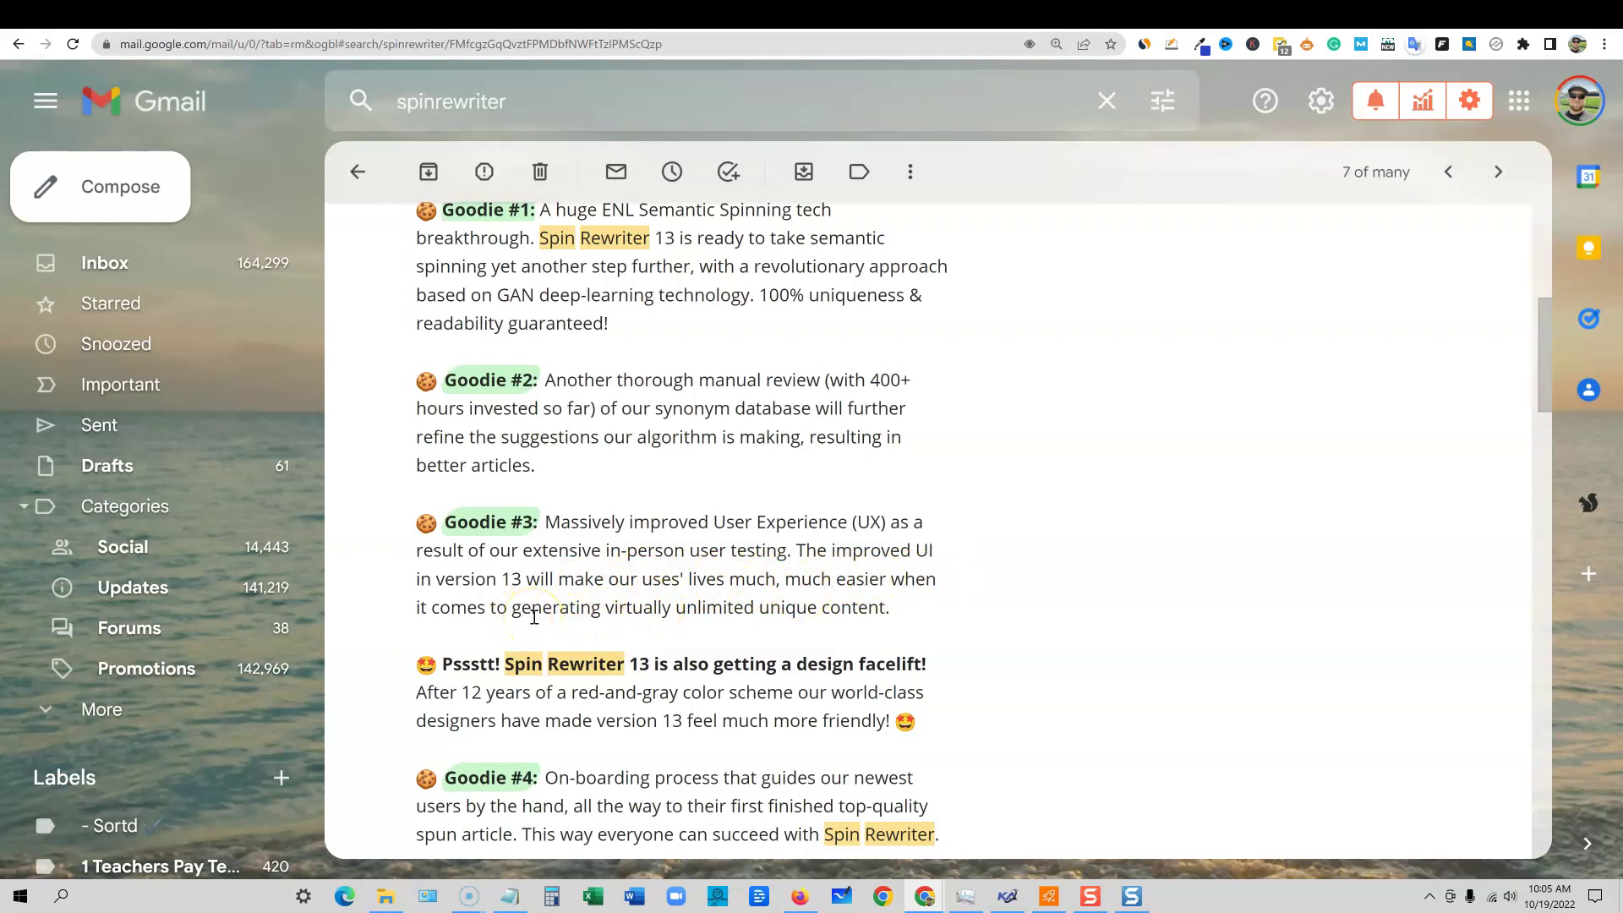
scroll(643, 634, down, 2)
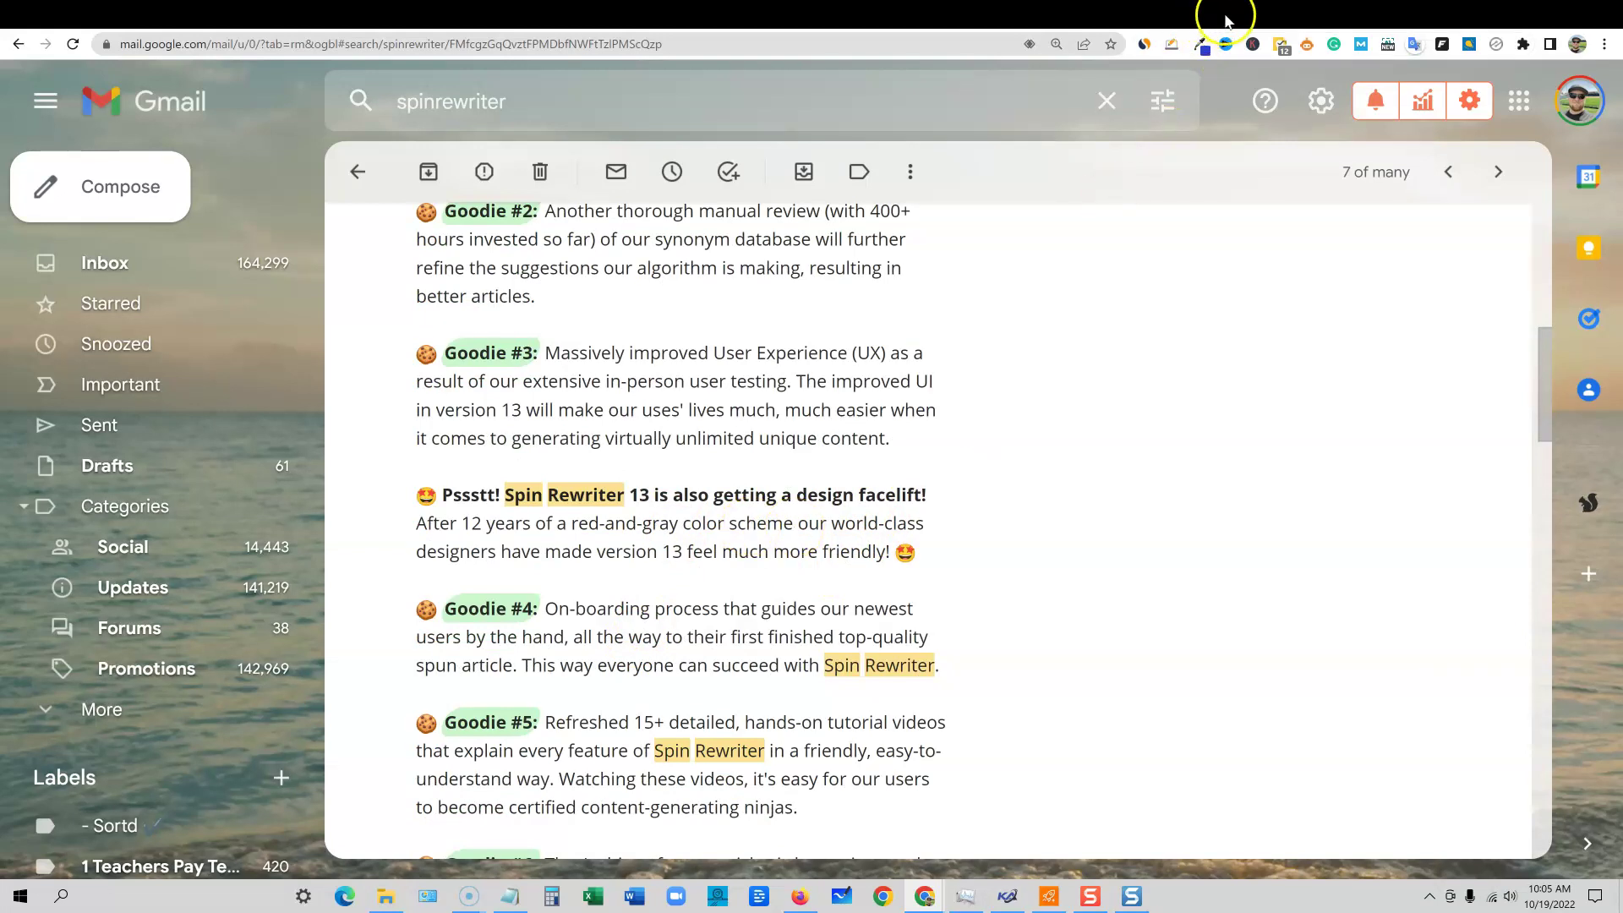
- Switch to the Spin Rewriter control panel, look over its home page and open the single-article Rewrite page
click(1268, 18)
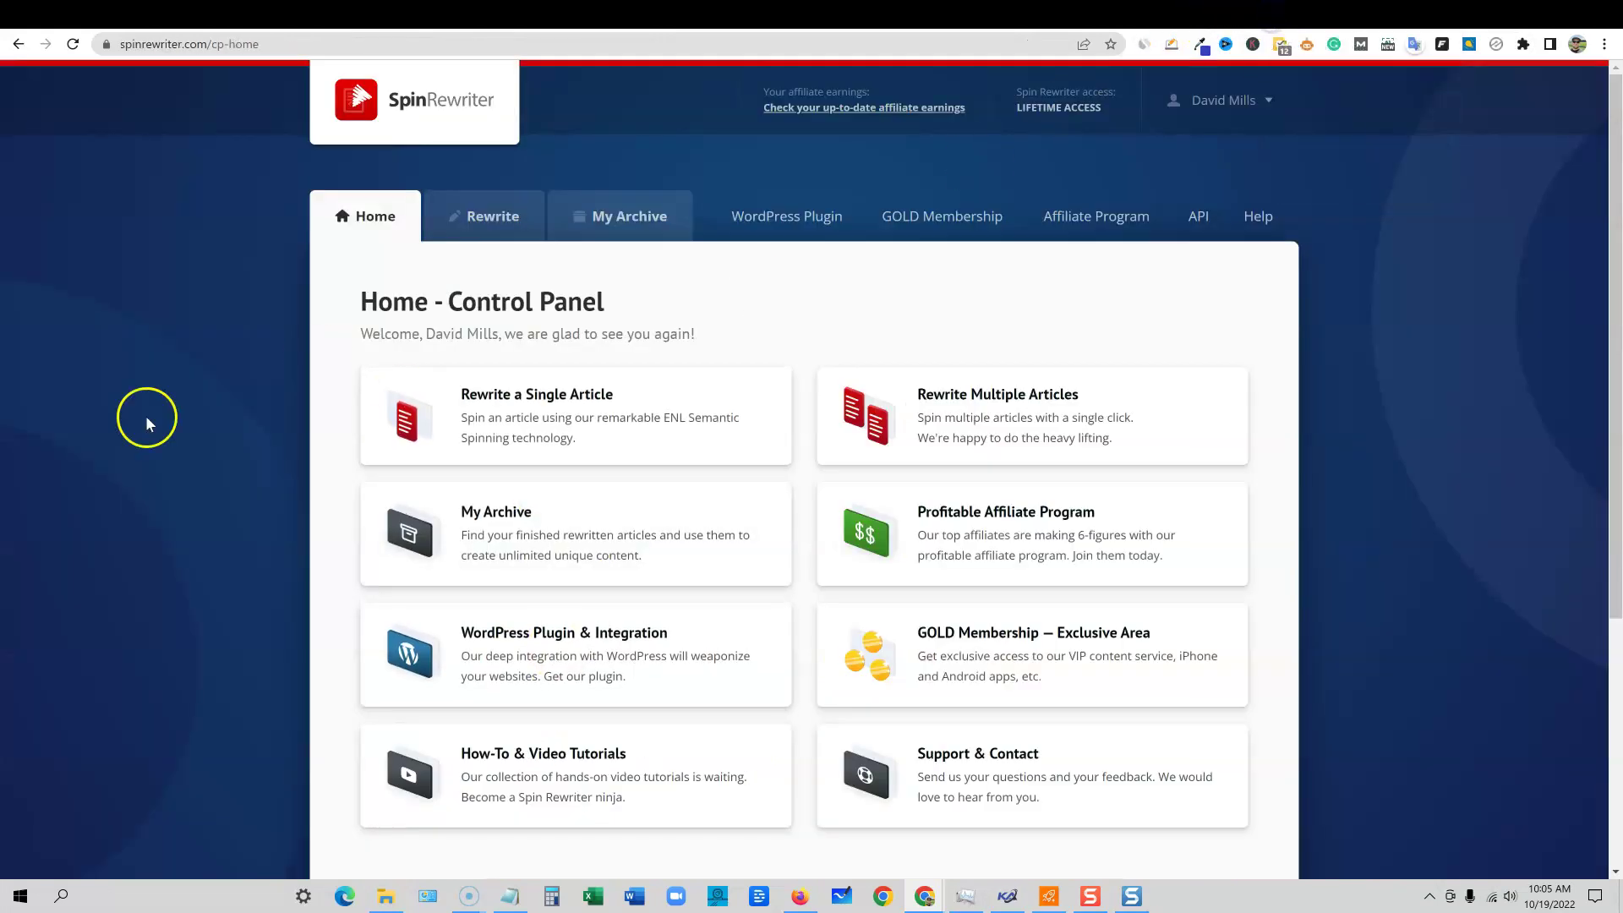
scroll(1344, 608, down, 4)
scroll(1326, 627, up, 4)
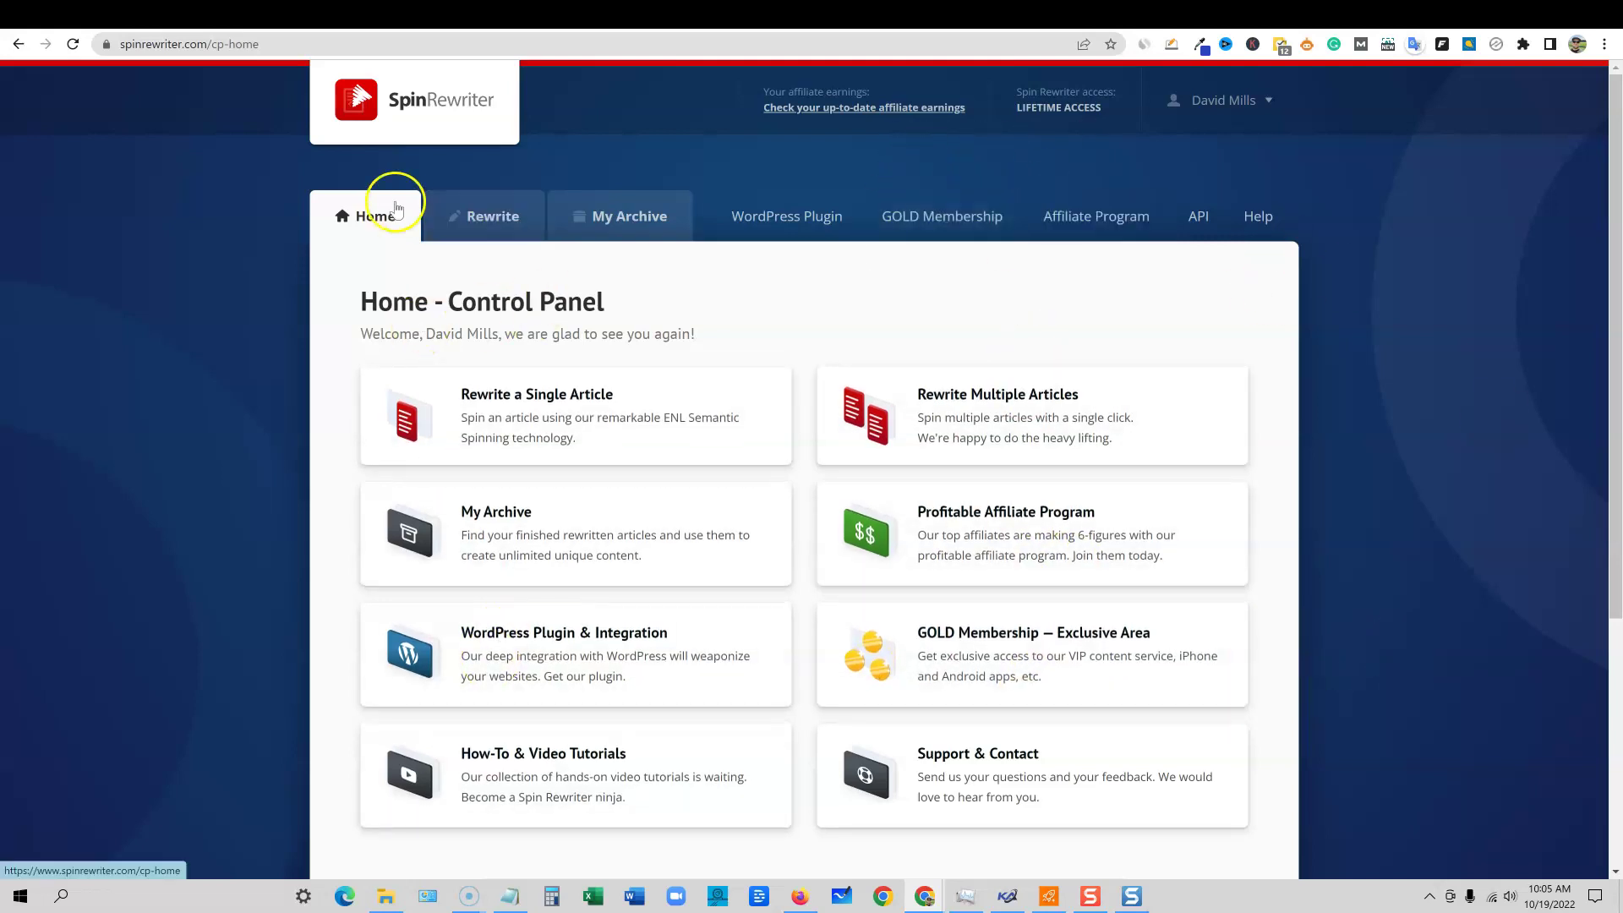
click(497, 218)
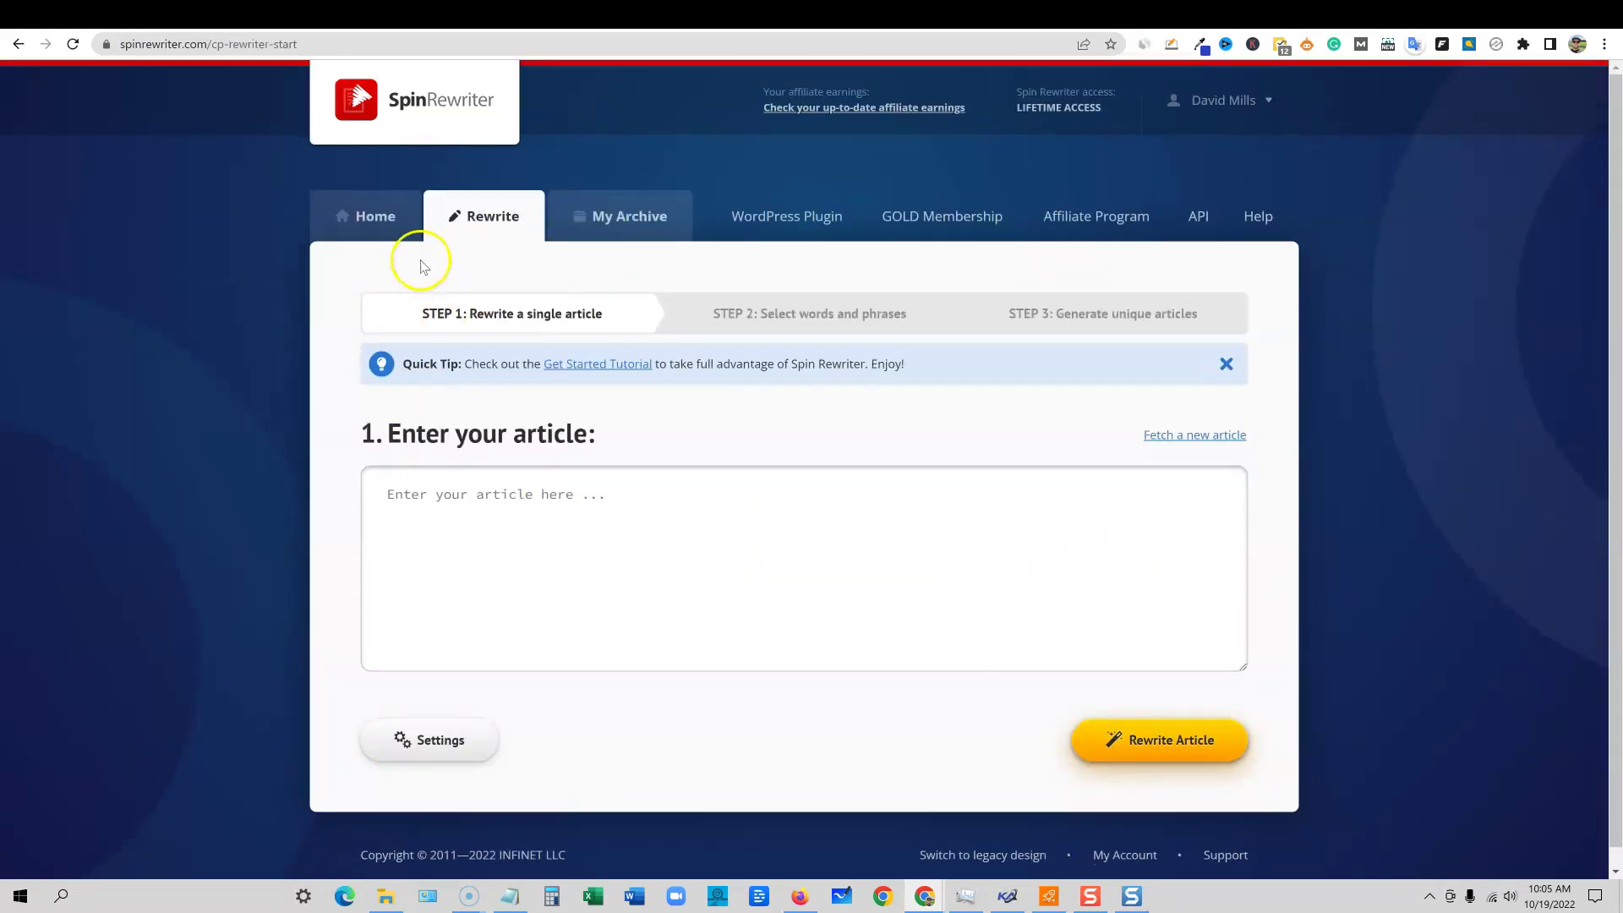
- Return to the launch email in Gmail and highlight the Goodie #5 text about the refreshed tutorial videos
click(28, 24)
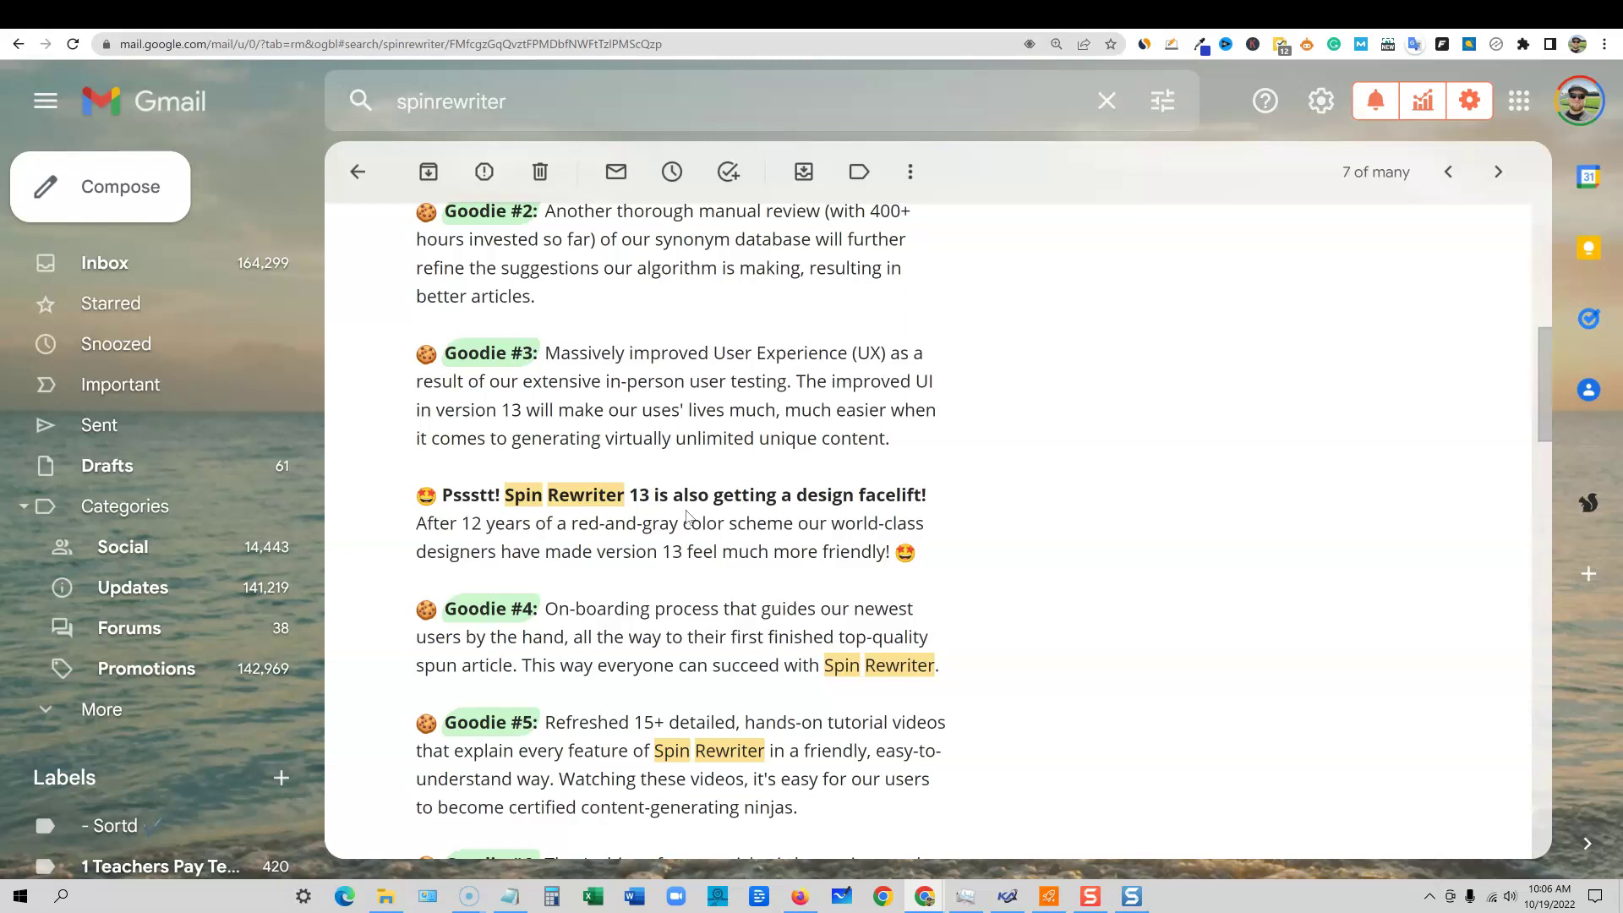
scroll(831, 545, down, 2)
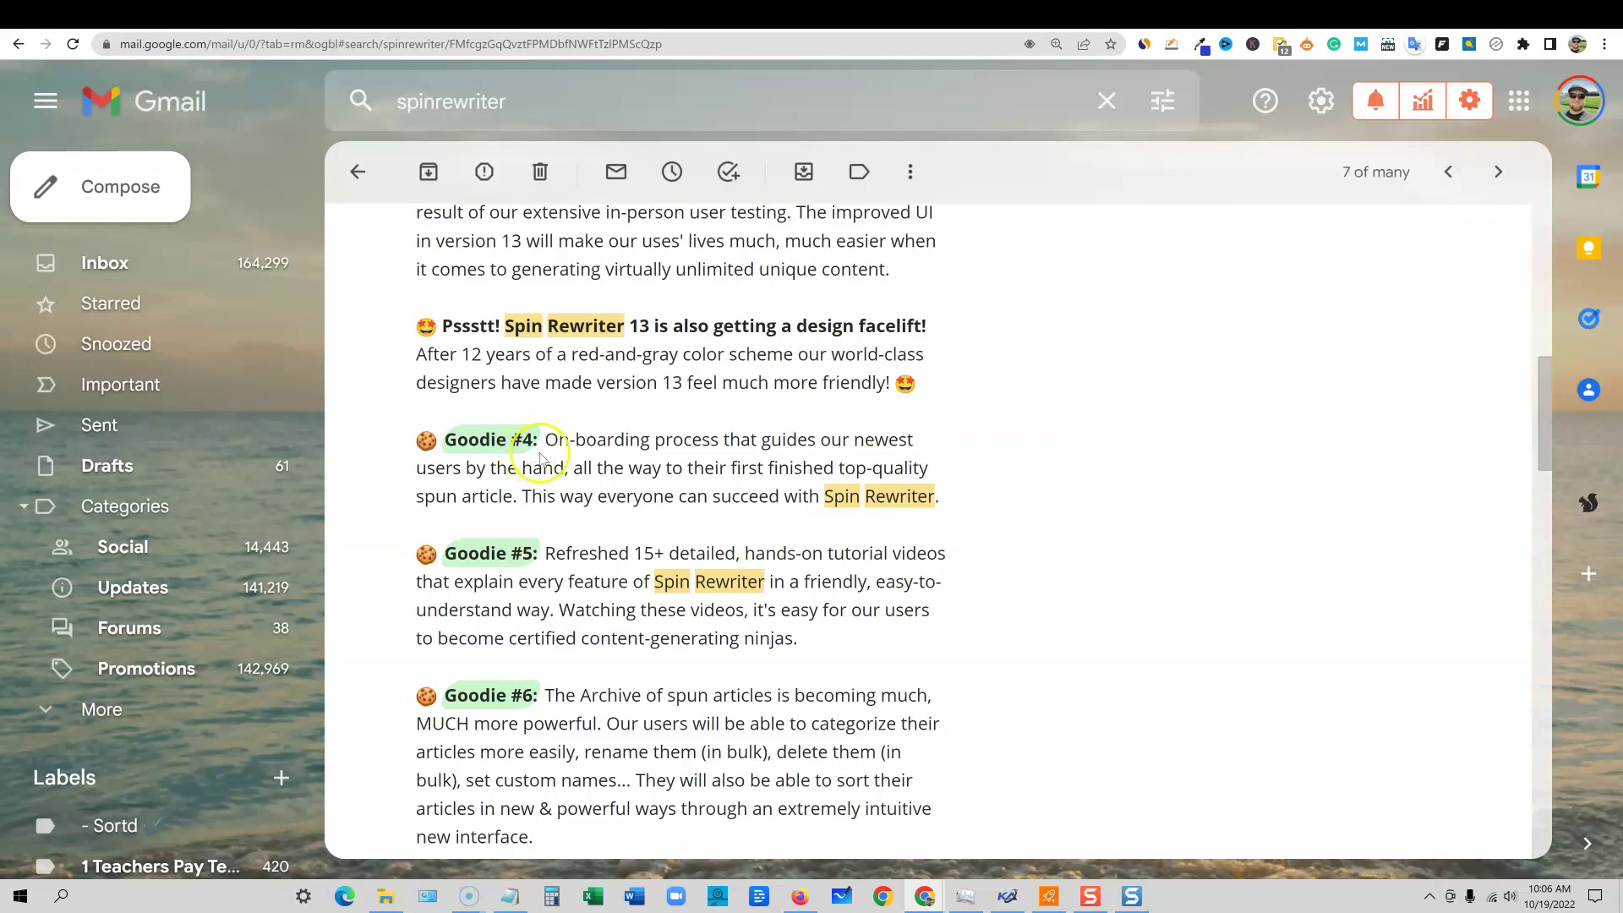
drag(610, 553, 827, 546)
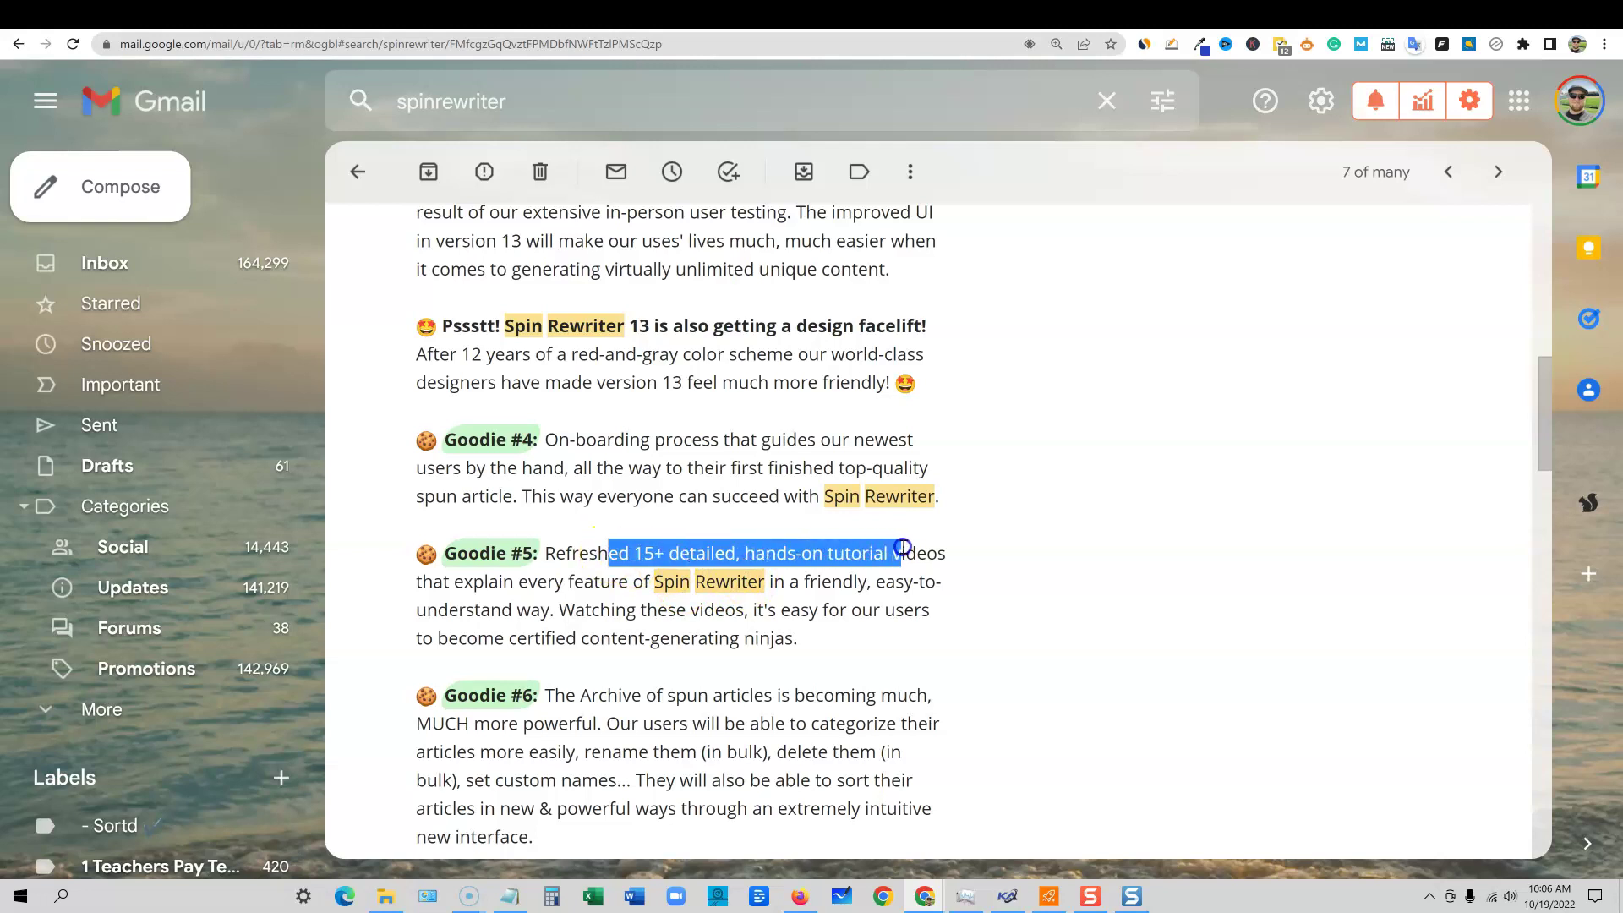
drag(948, 550, 891, 582)
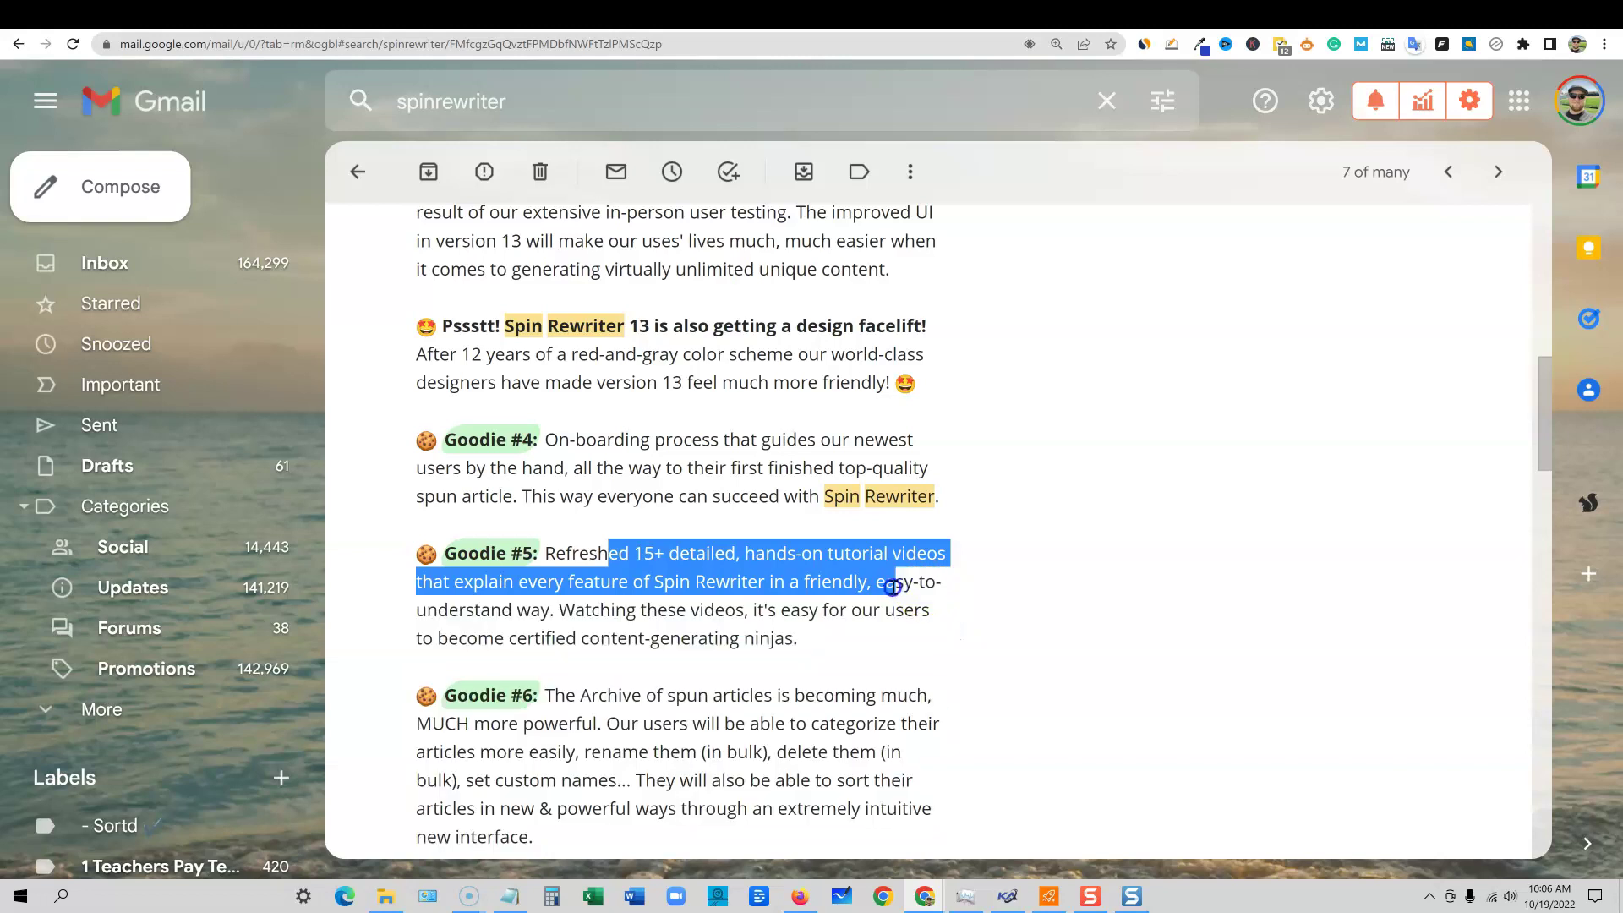
- Read Goodies #6 to #9 in the email and highlight the Goodie #10 text about the WordPress plugin
scroll(856, 640, down, 2)
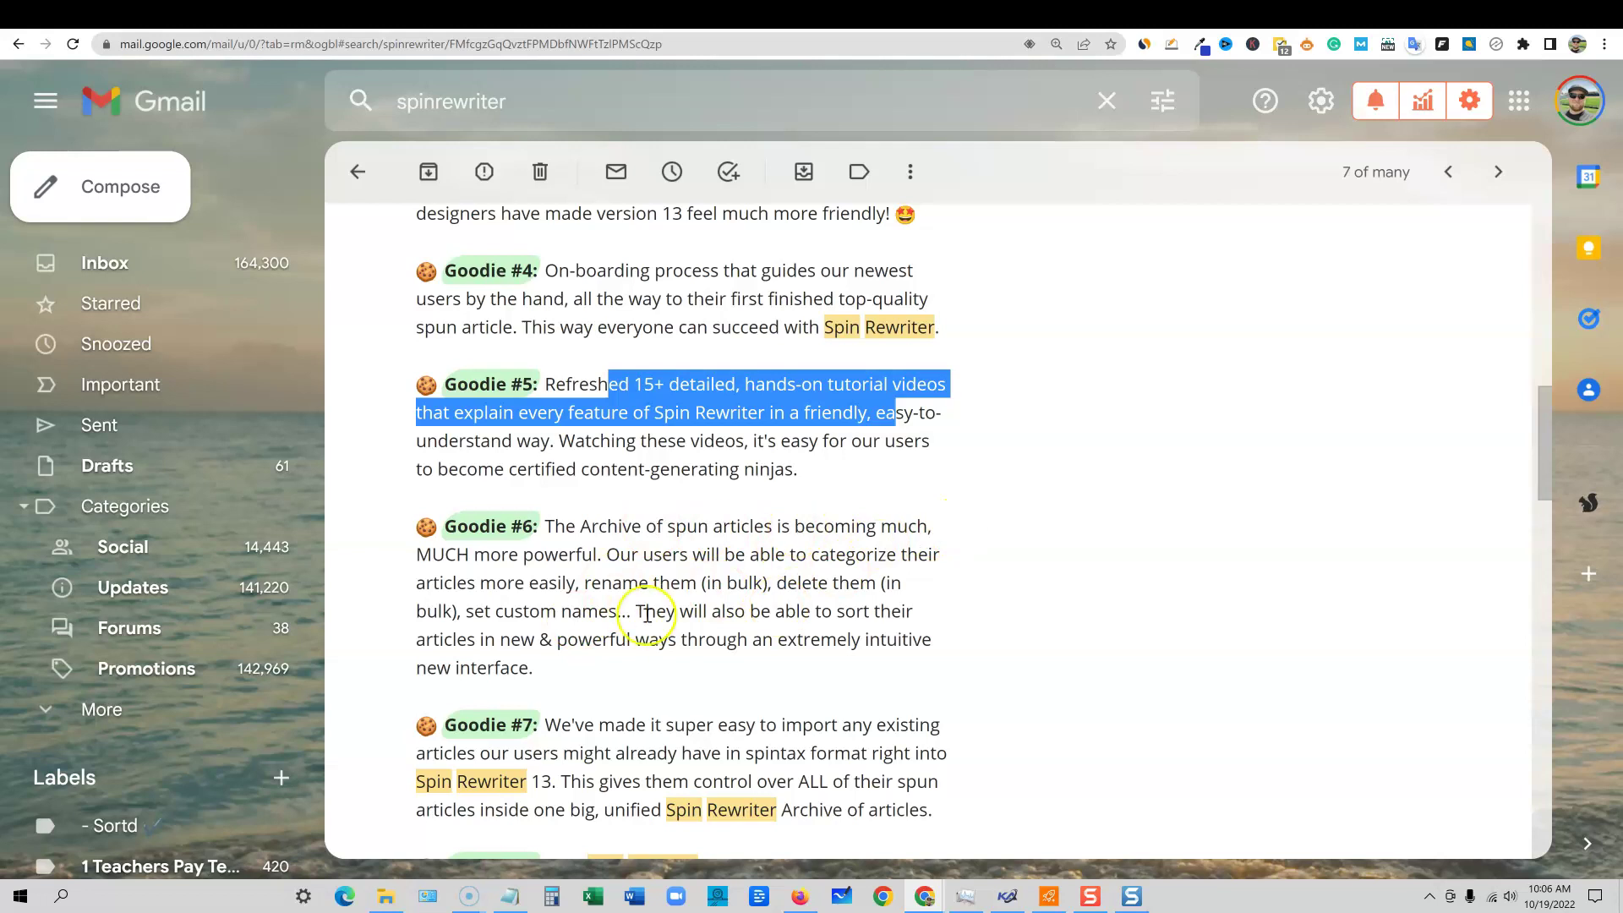
scroll(861, 642, down, 2)
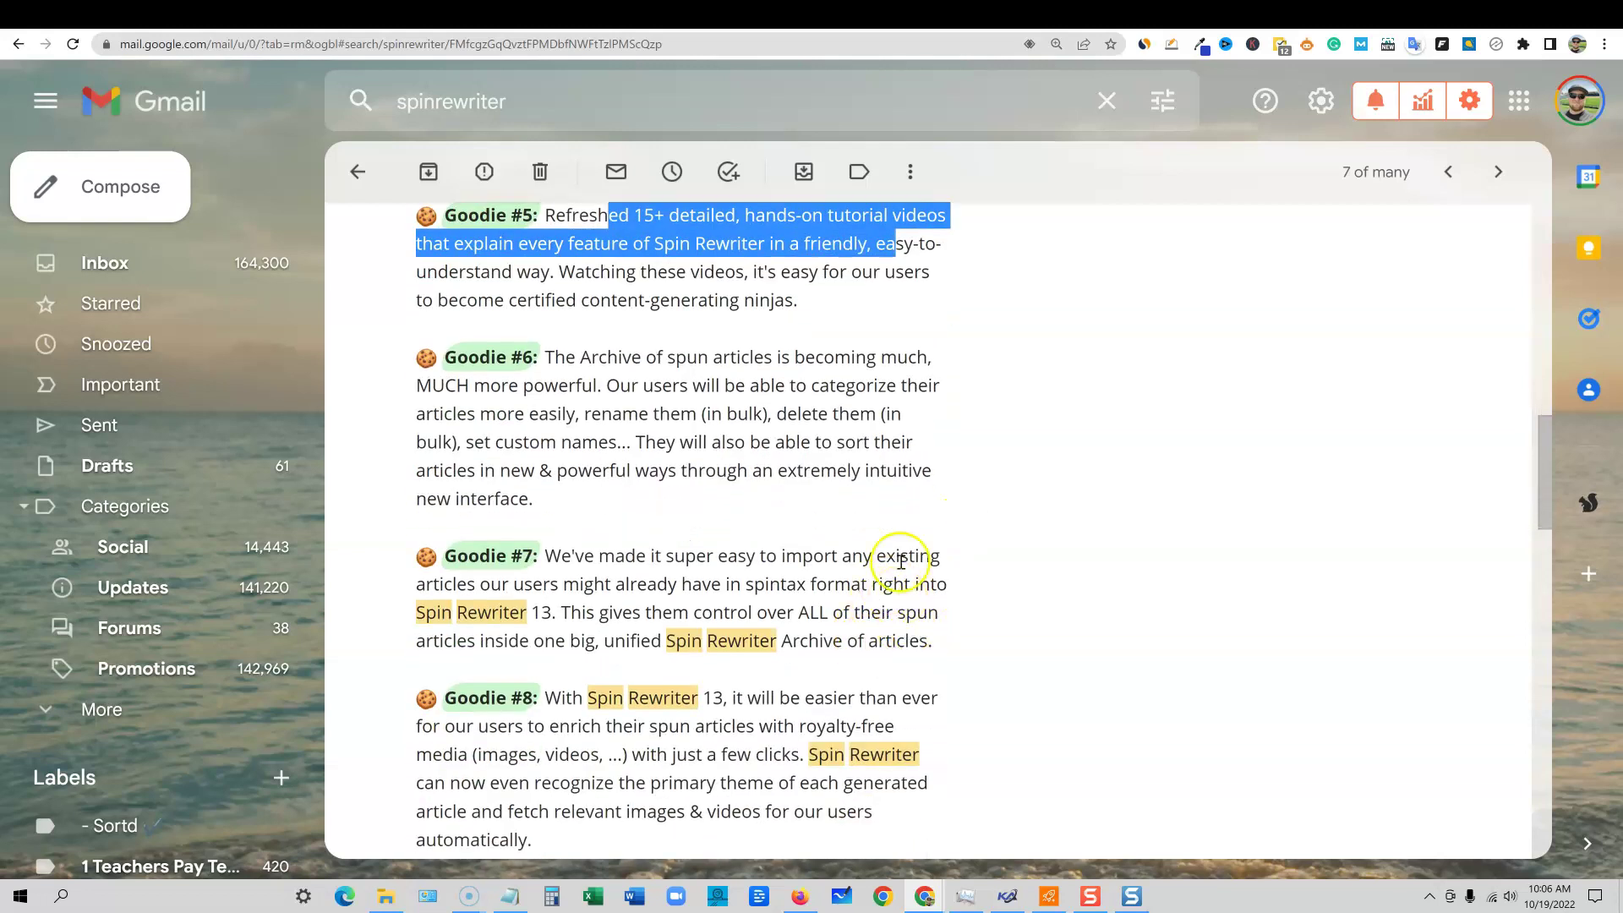
scroll(961, 637, down, 4)
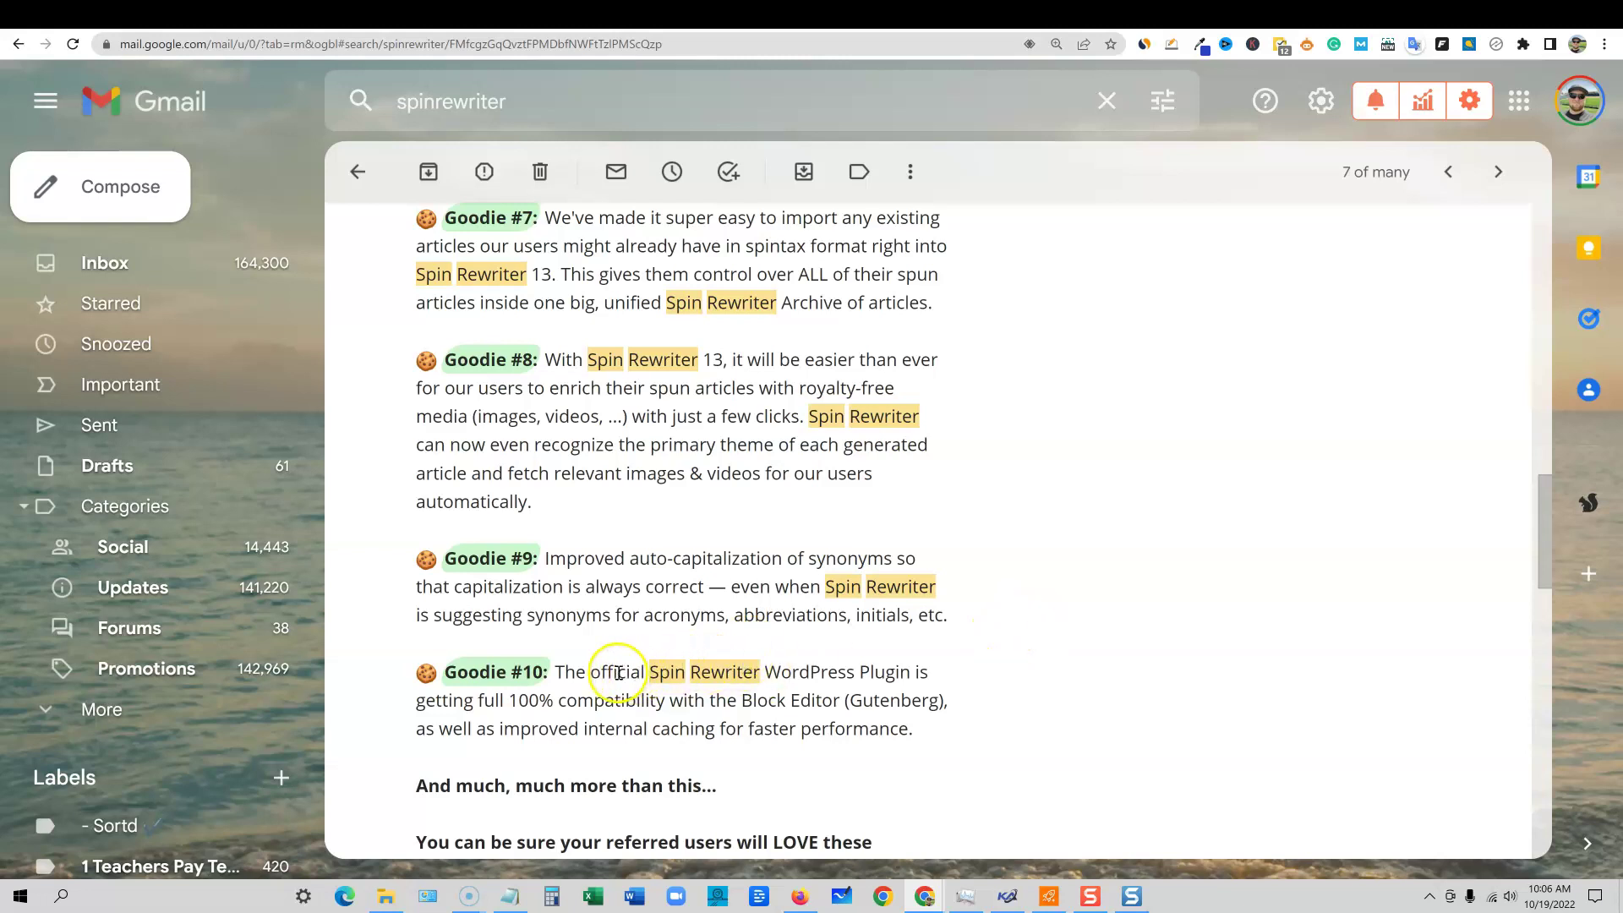
drag(628, 674, 822, 679)
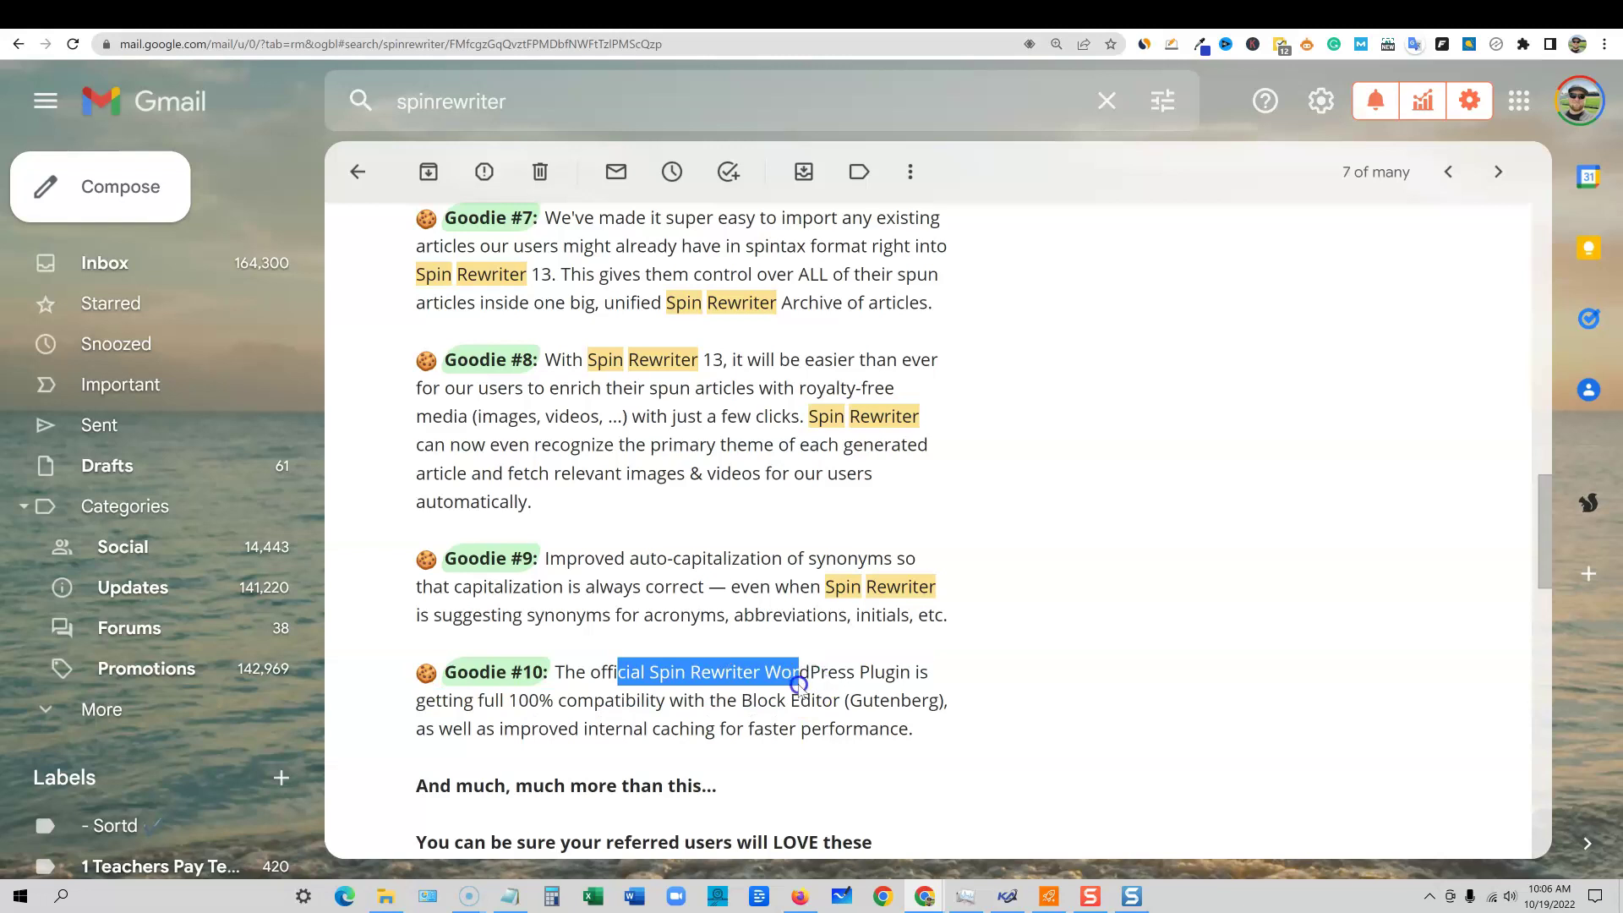
drag(828, 683, 871, 697)
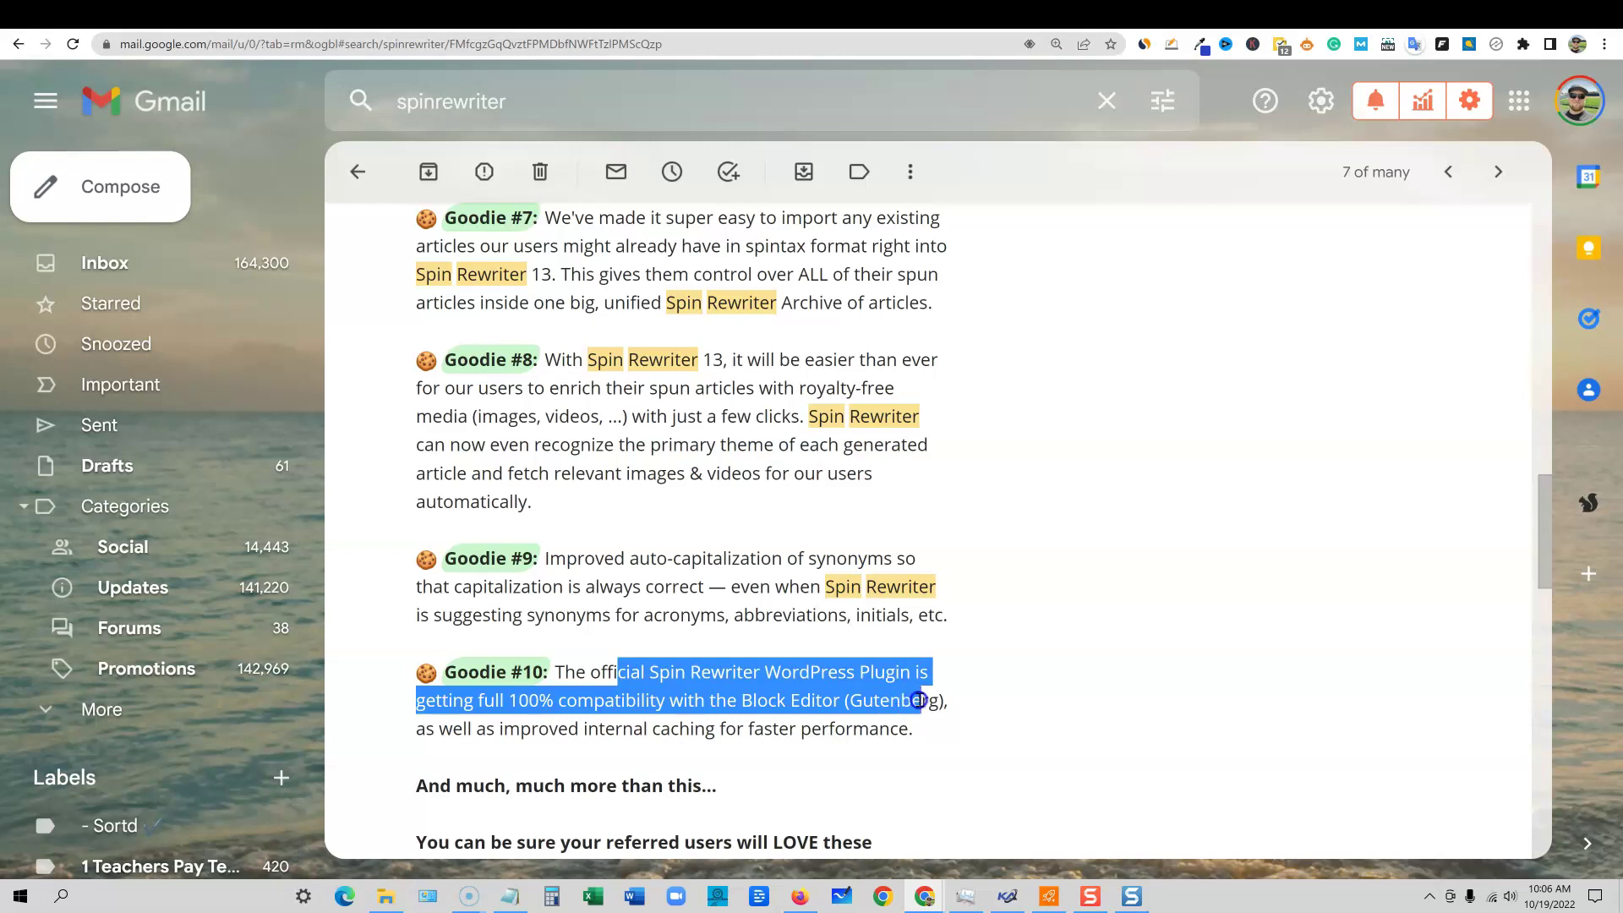
drag(929, 712, 933, 720)
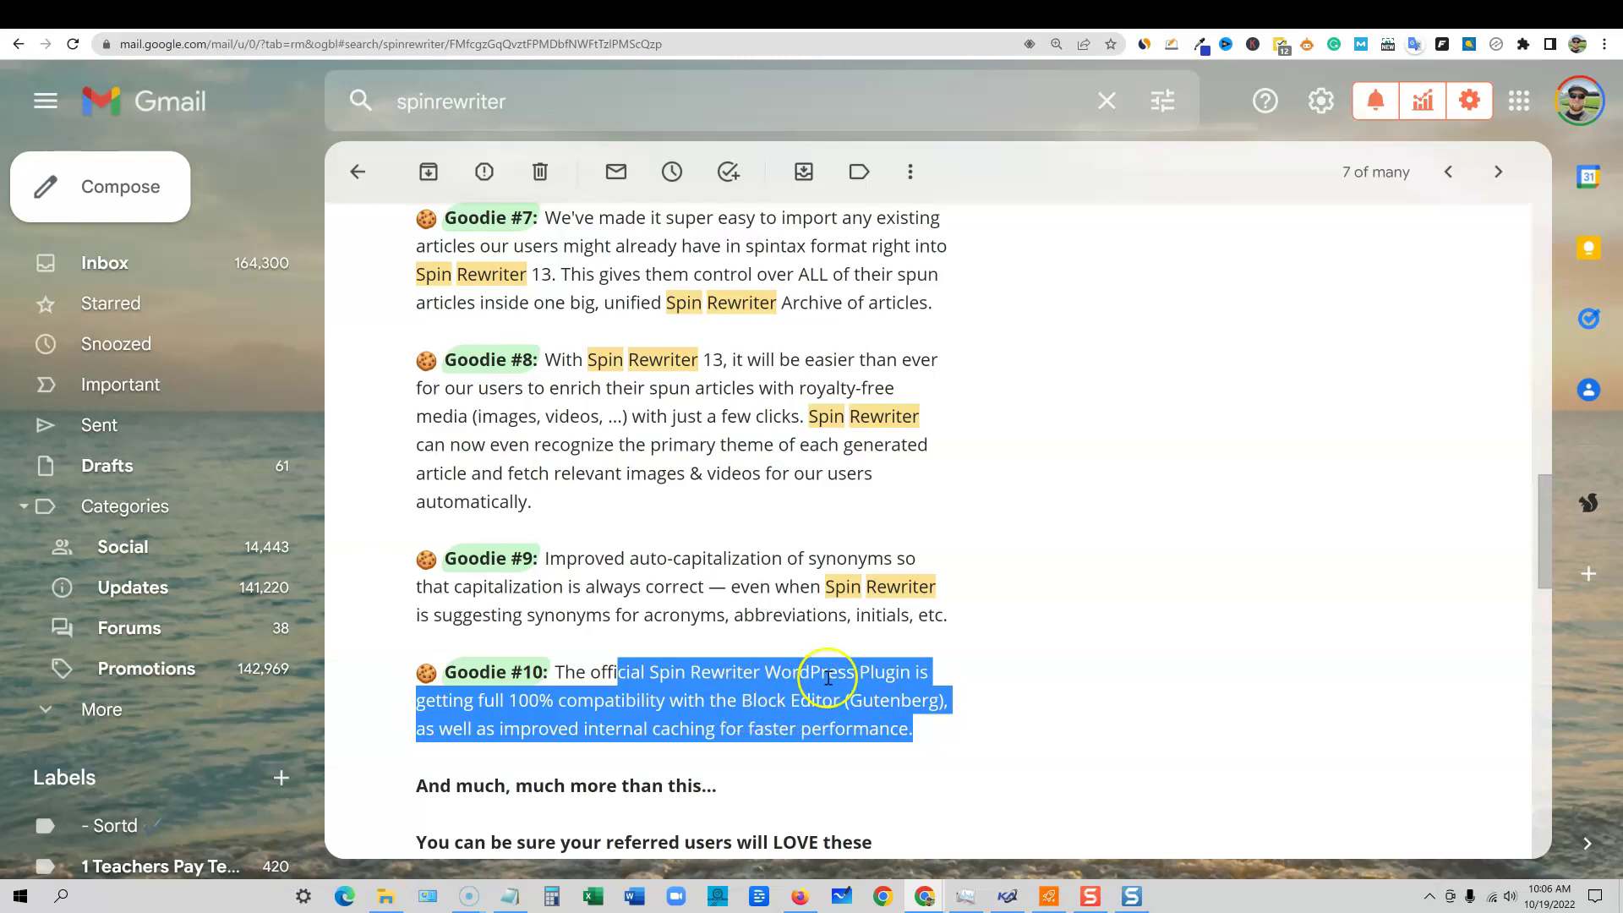
- Go back over the email's upgrade list from its heading through the first goodies
scroll(828, 676, up, 12)
scroll(828, 676, up, 3)
scroll(826, 673, down, 3)
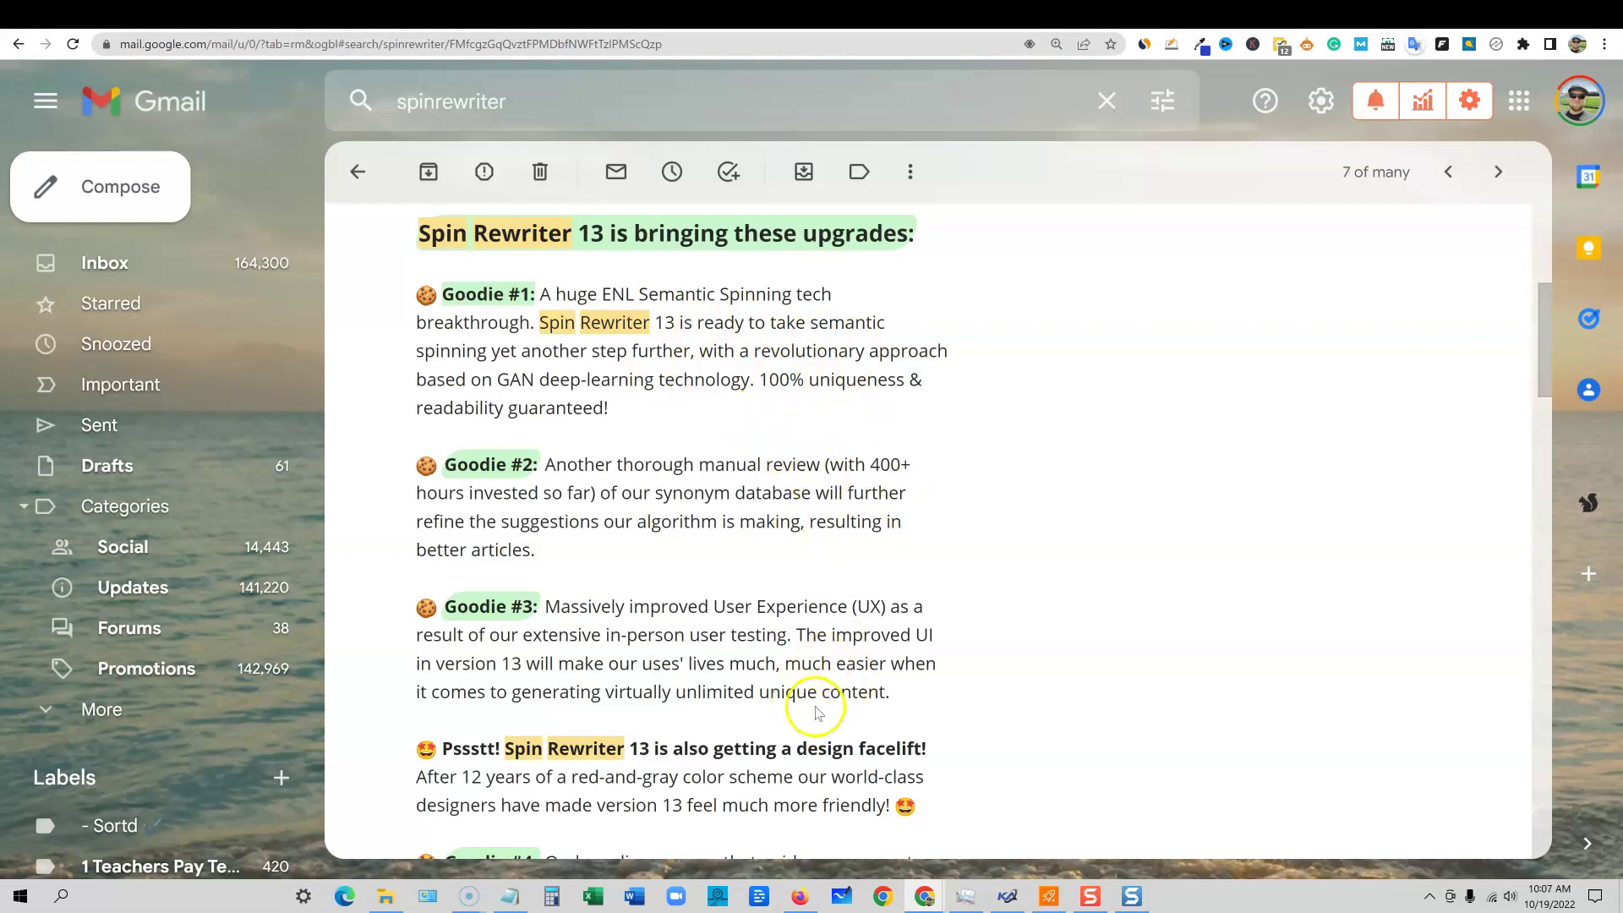
scroll(778, 676, down, 2)
scroll(812, 680, up, 6)
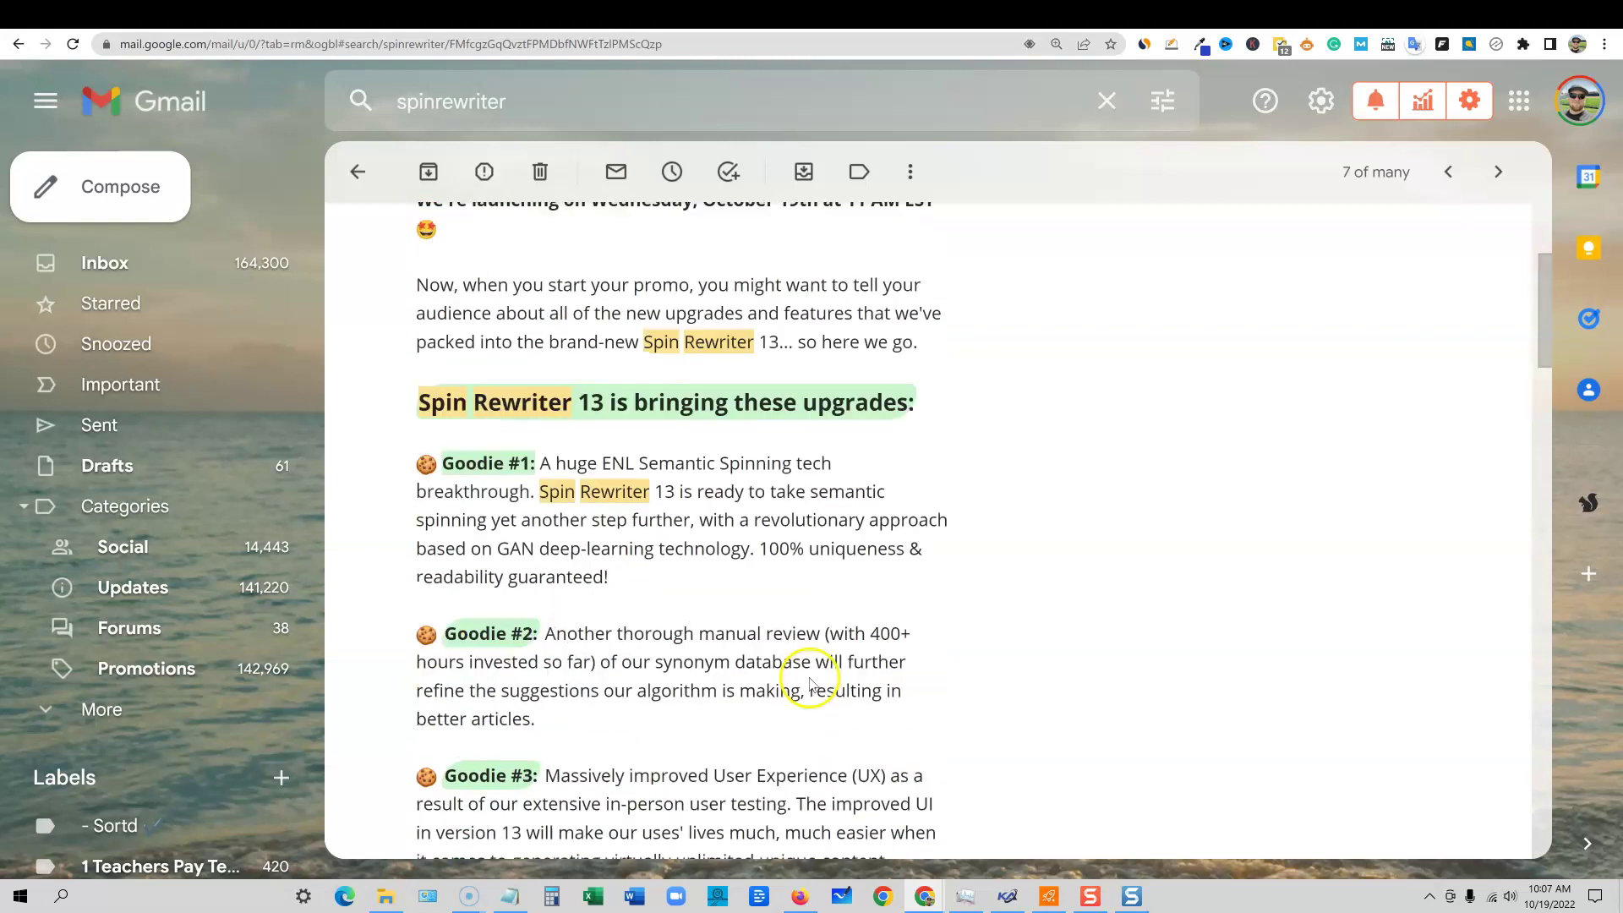
- Open the GOLD Membership page in Spin Rewriter and highlight the membership status notice
click(1229, 14)
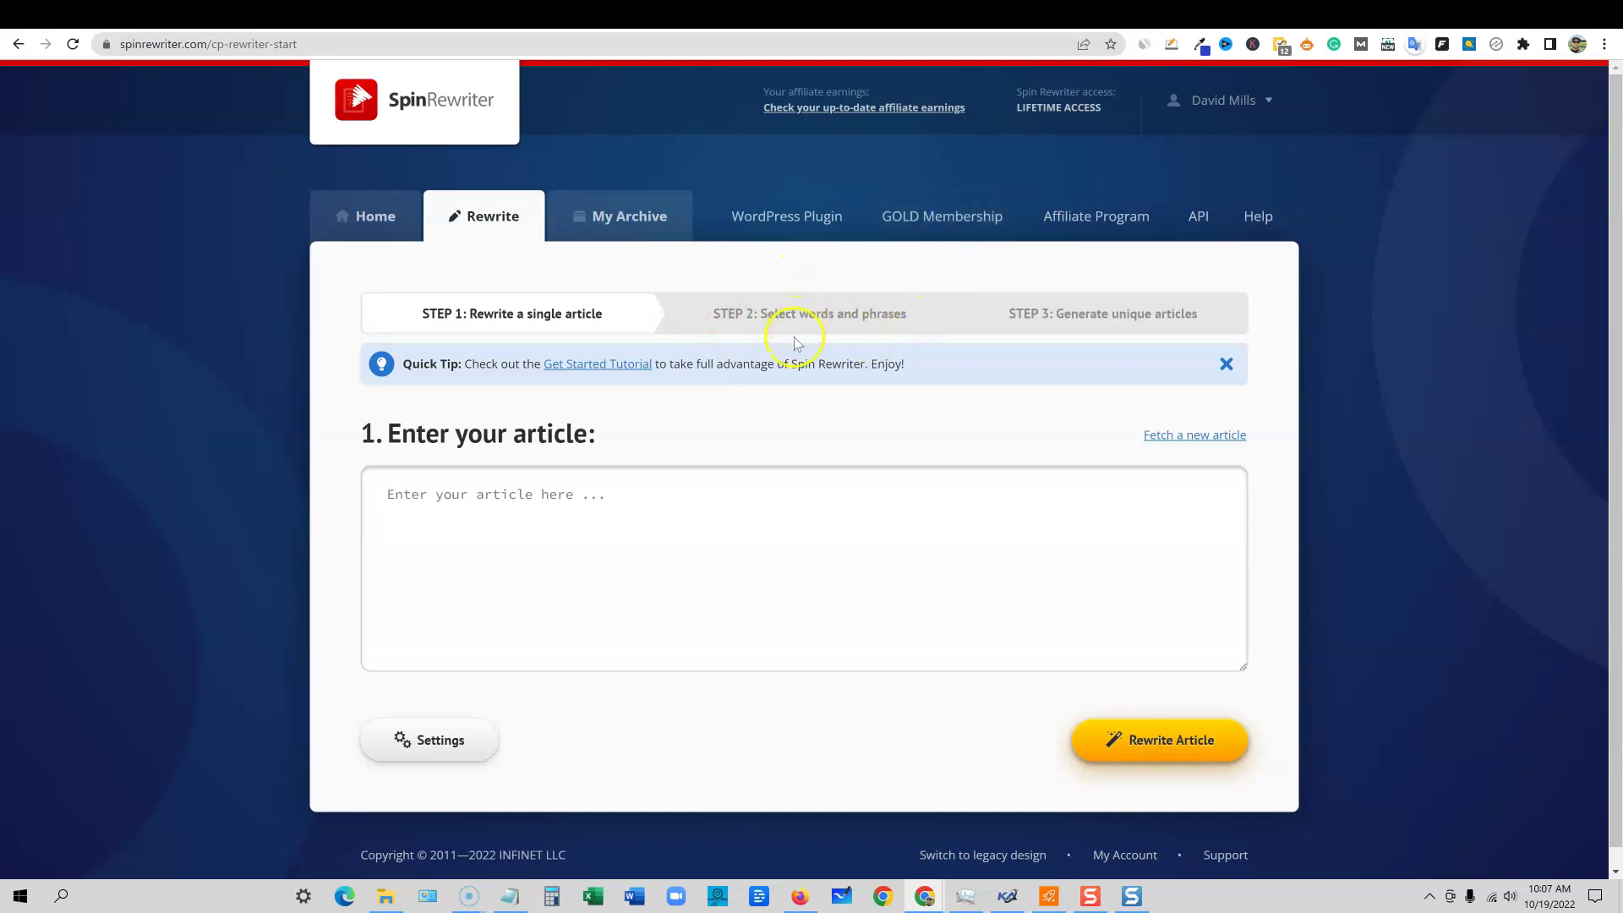
click(910, 218)
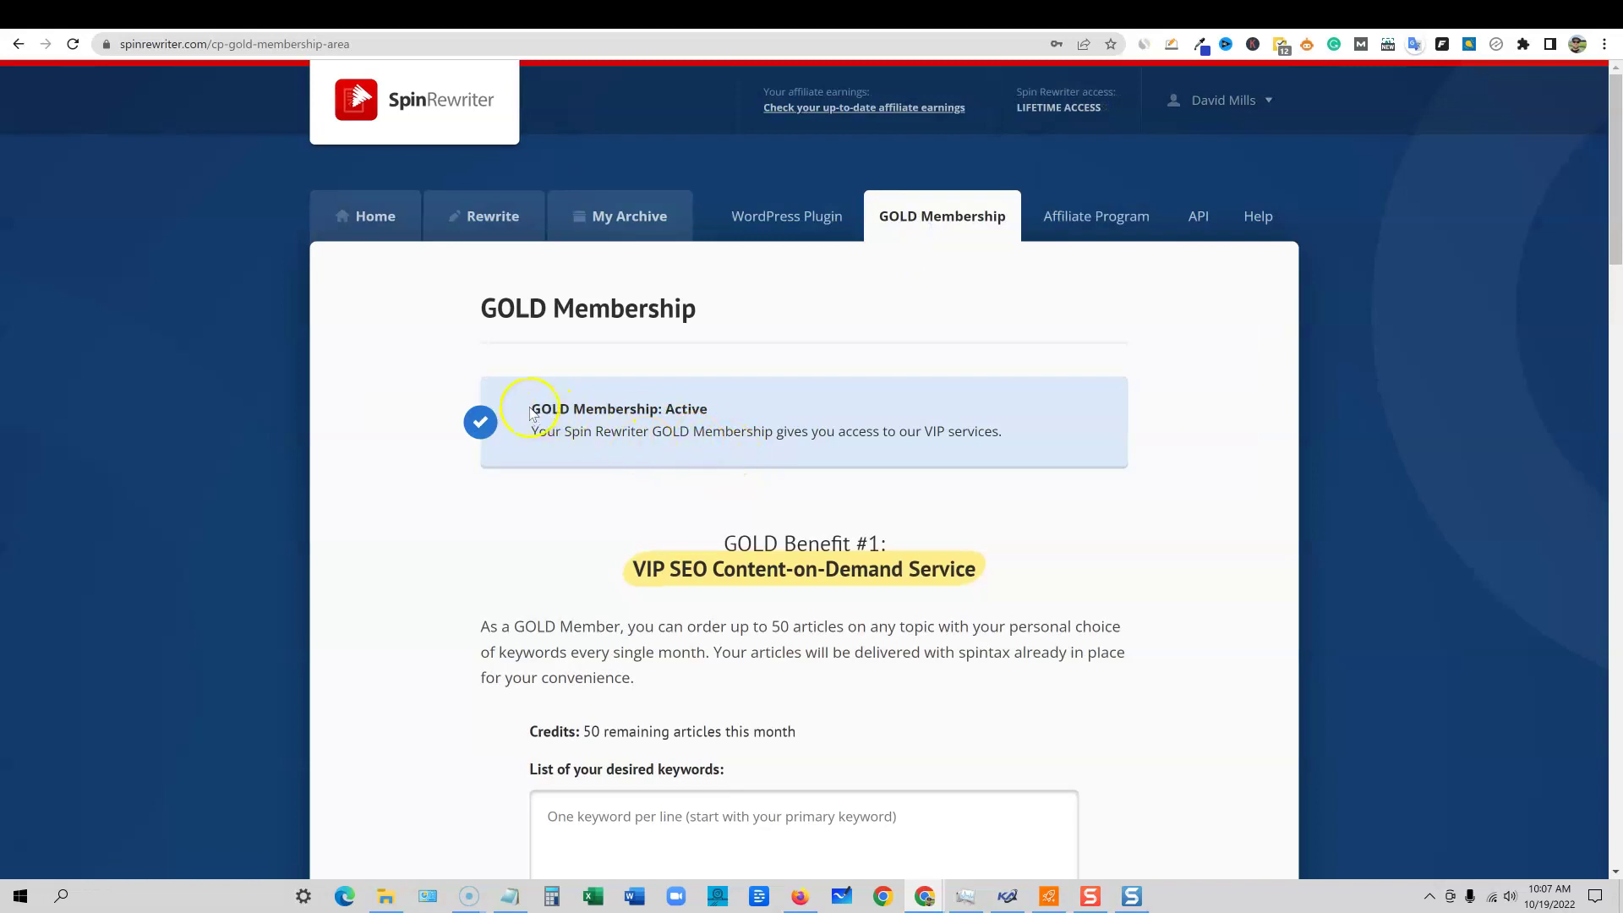
drag(536, 409, 708, 422)
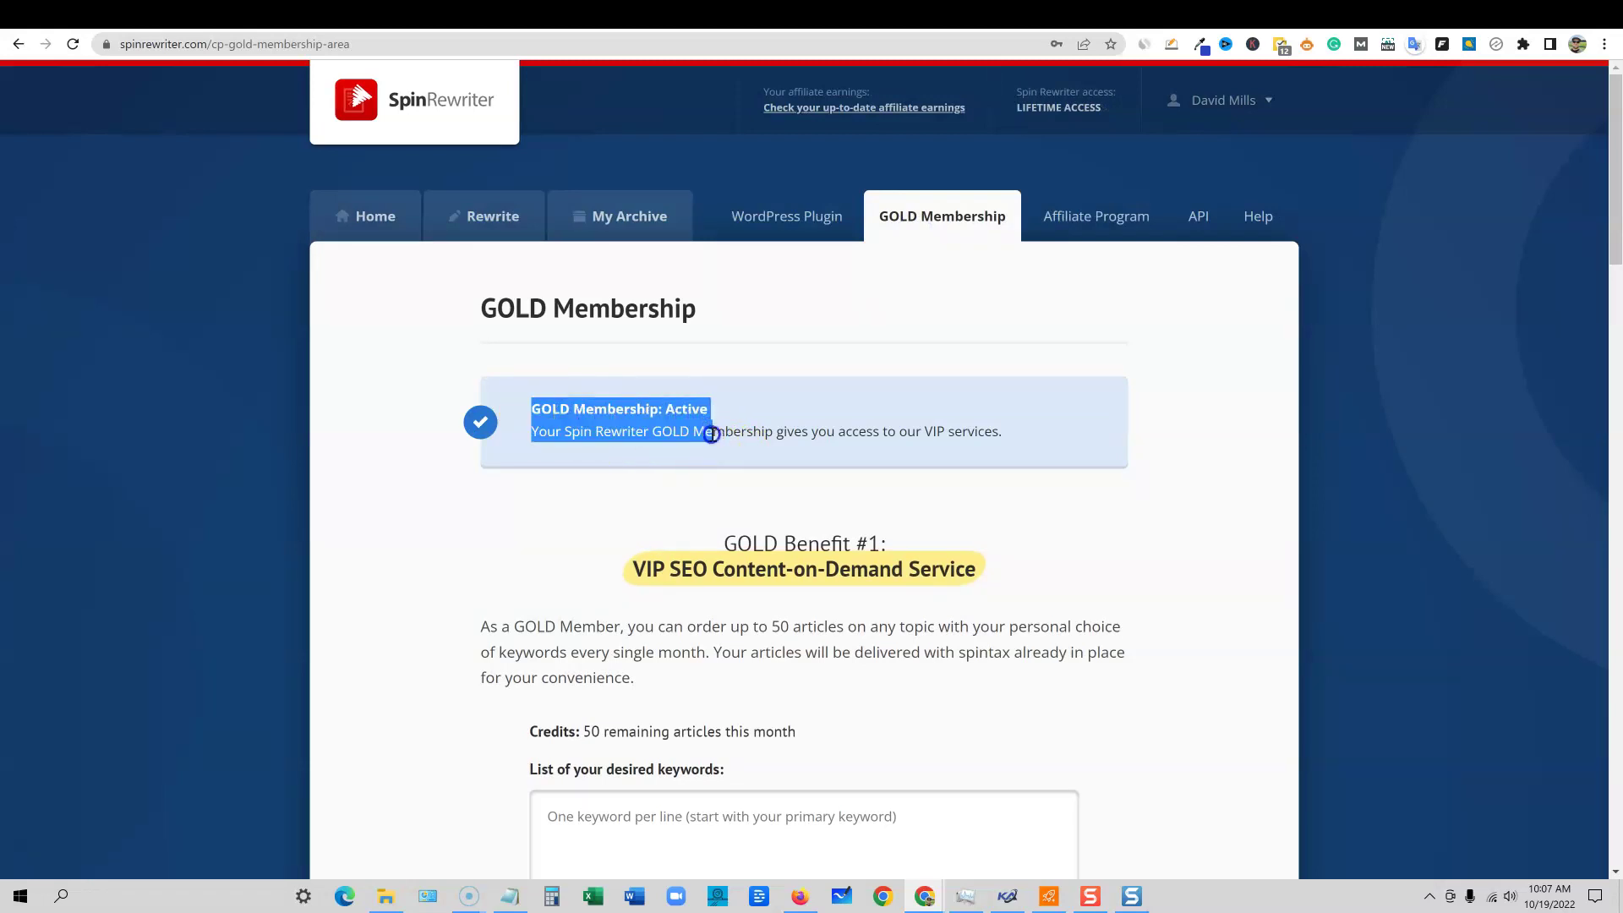
drag(804, 438, 1011, 446)
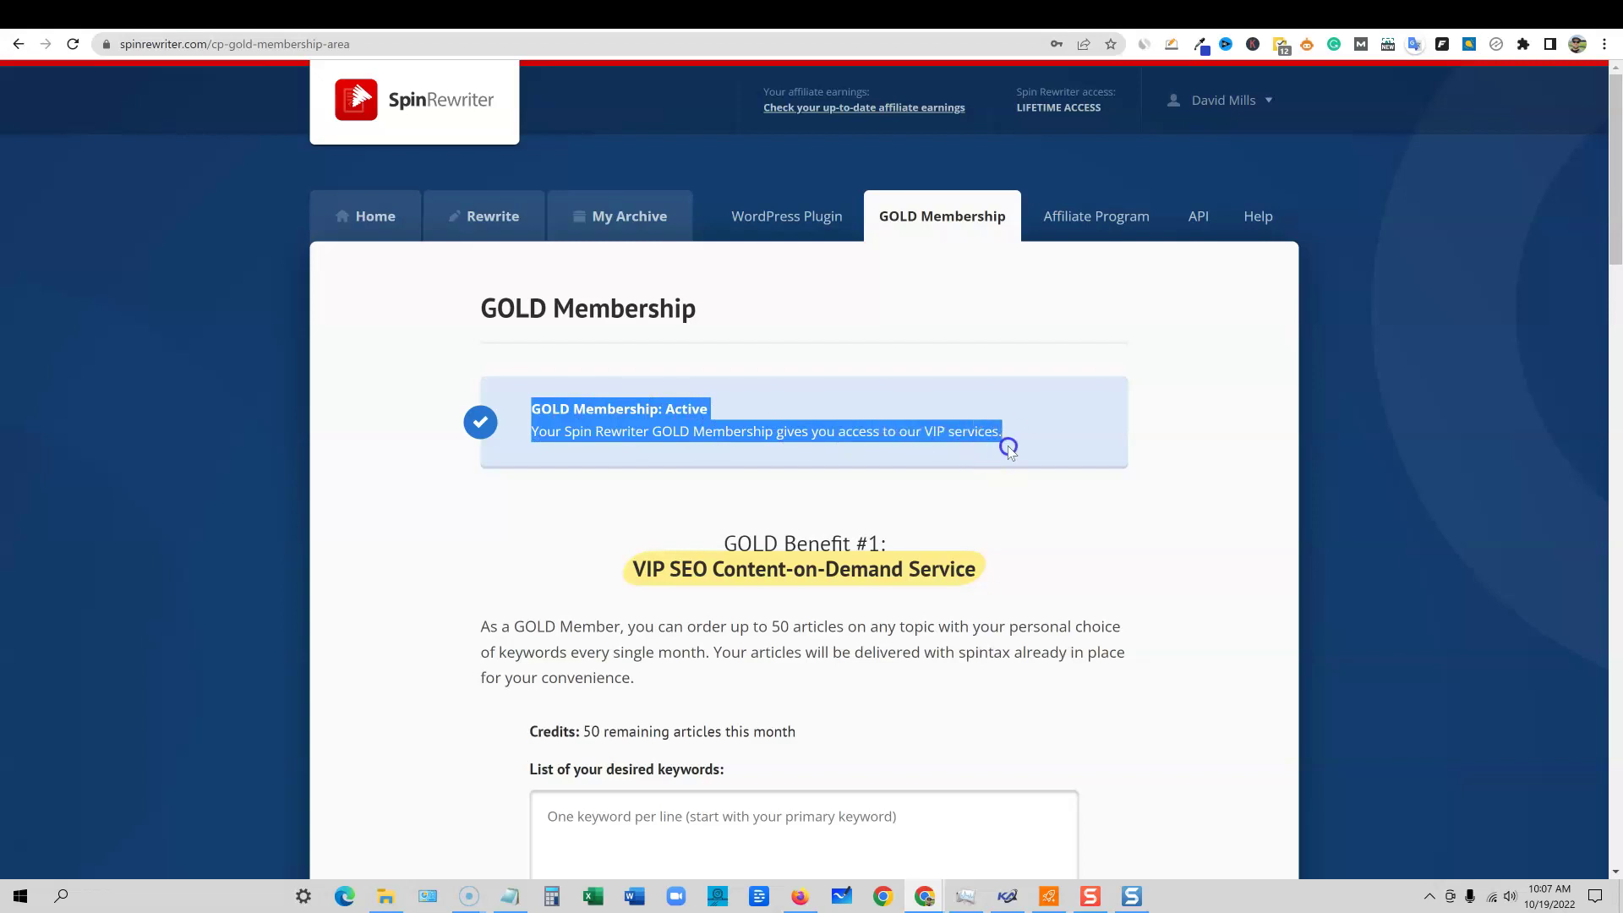
- Highlight the 50-articles text under GOLD Benefit #1 and look through the available article quantities without changing the selection
scroll(1006, 525, down, 3)
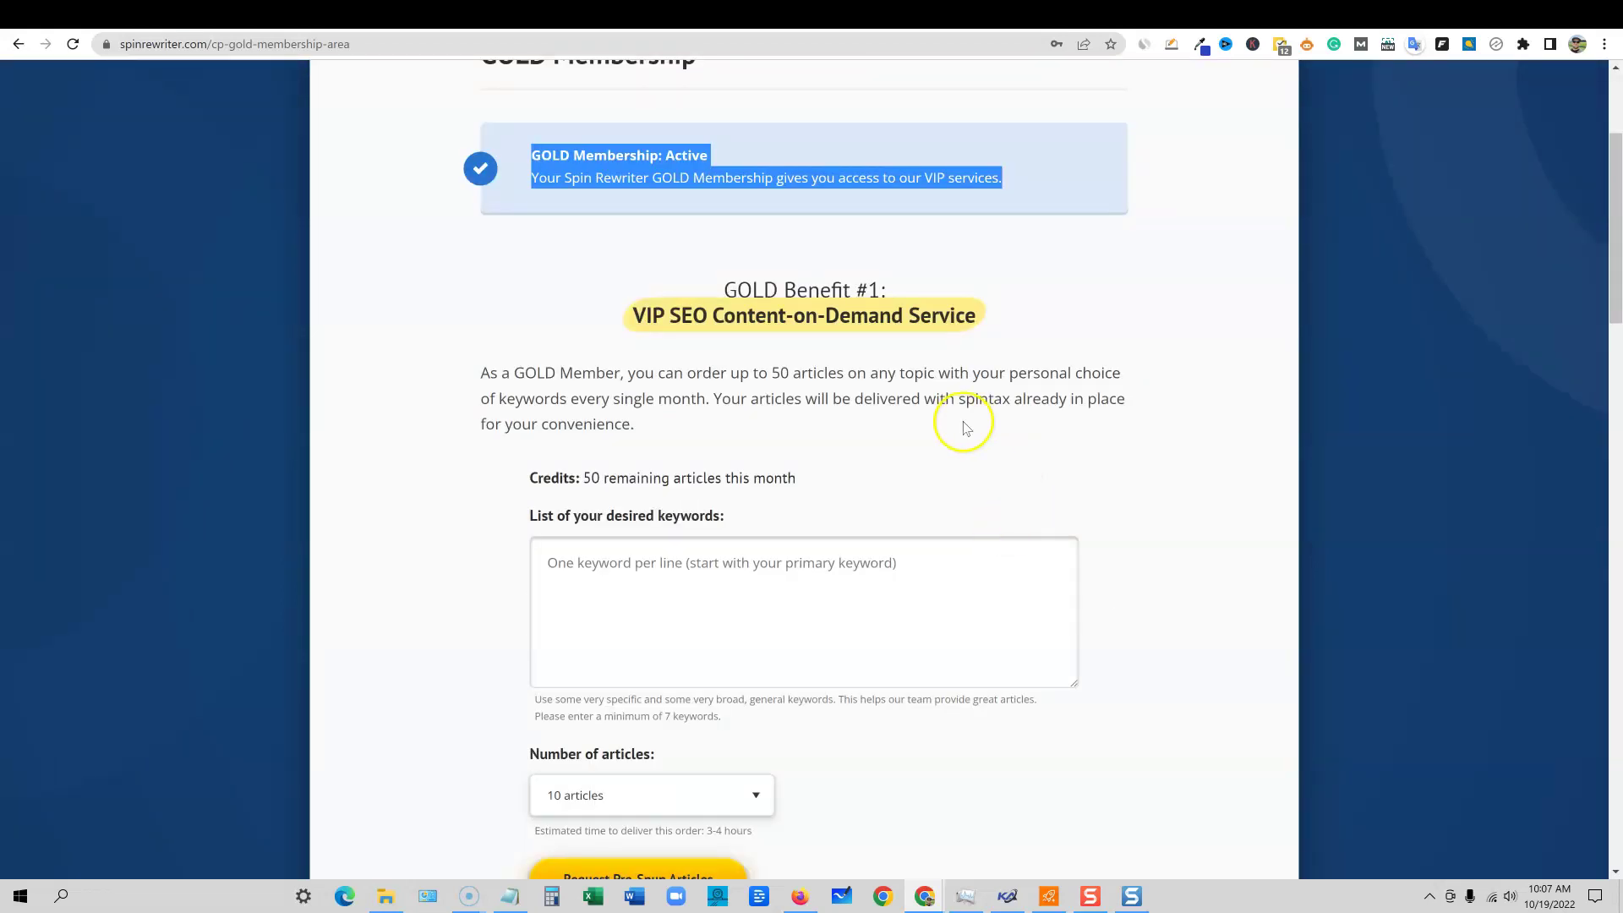
drag(734, 375, 1129, 424)
scroll(1067, 499, down, 1)
scroll(1065, 497, down, 2)
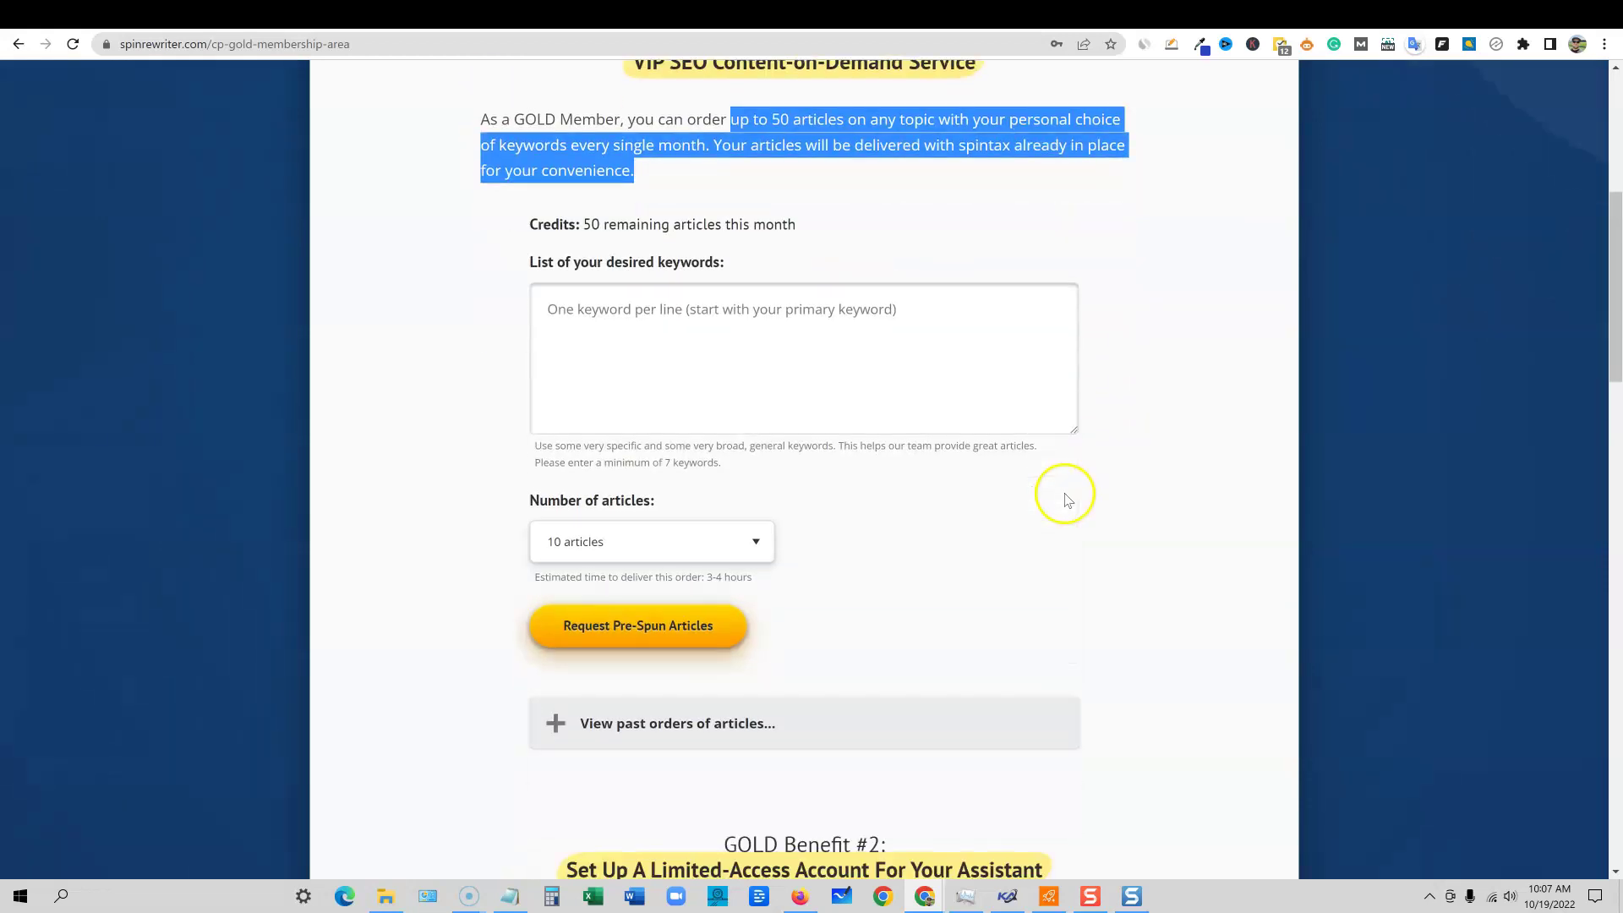
click(763, 542)
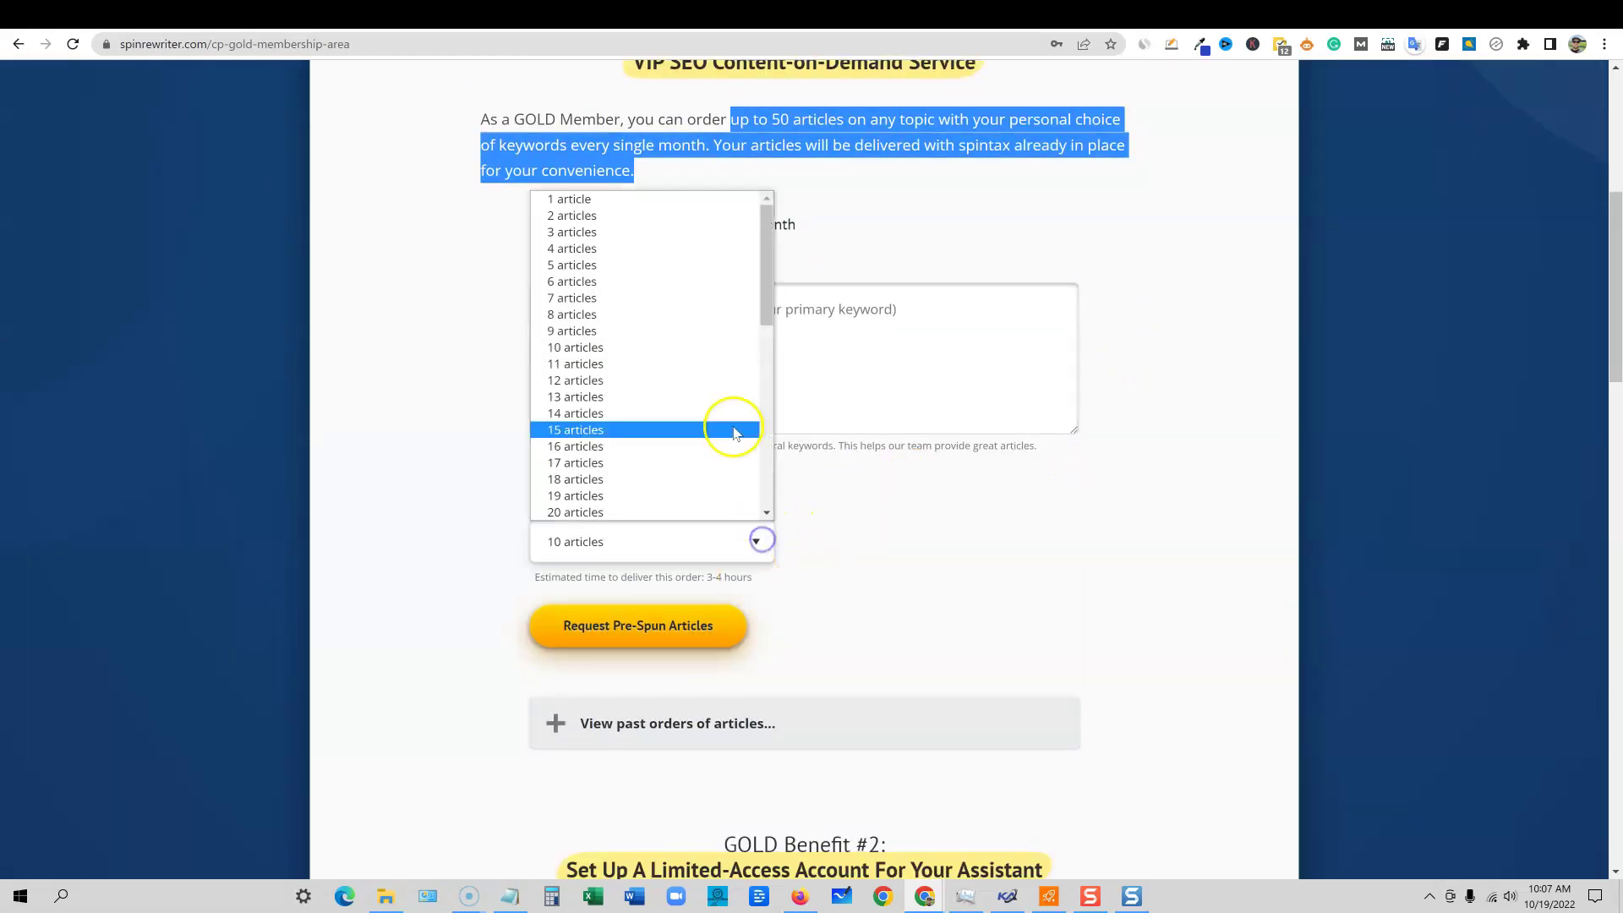
click(930, 575)
- Review GOLD Benefit #2 on limited-access assistant accounts and GOLD Benefit #3 on the iPhone and Android apps
scroll(936, 579, down, 6)
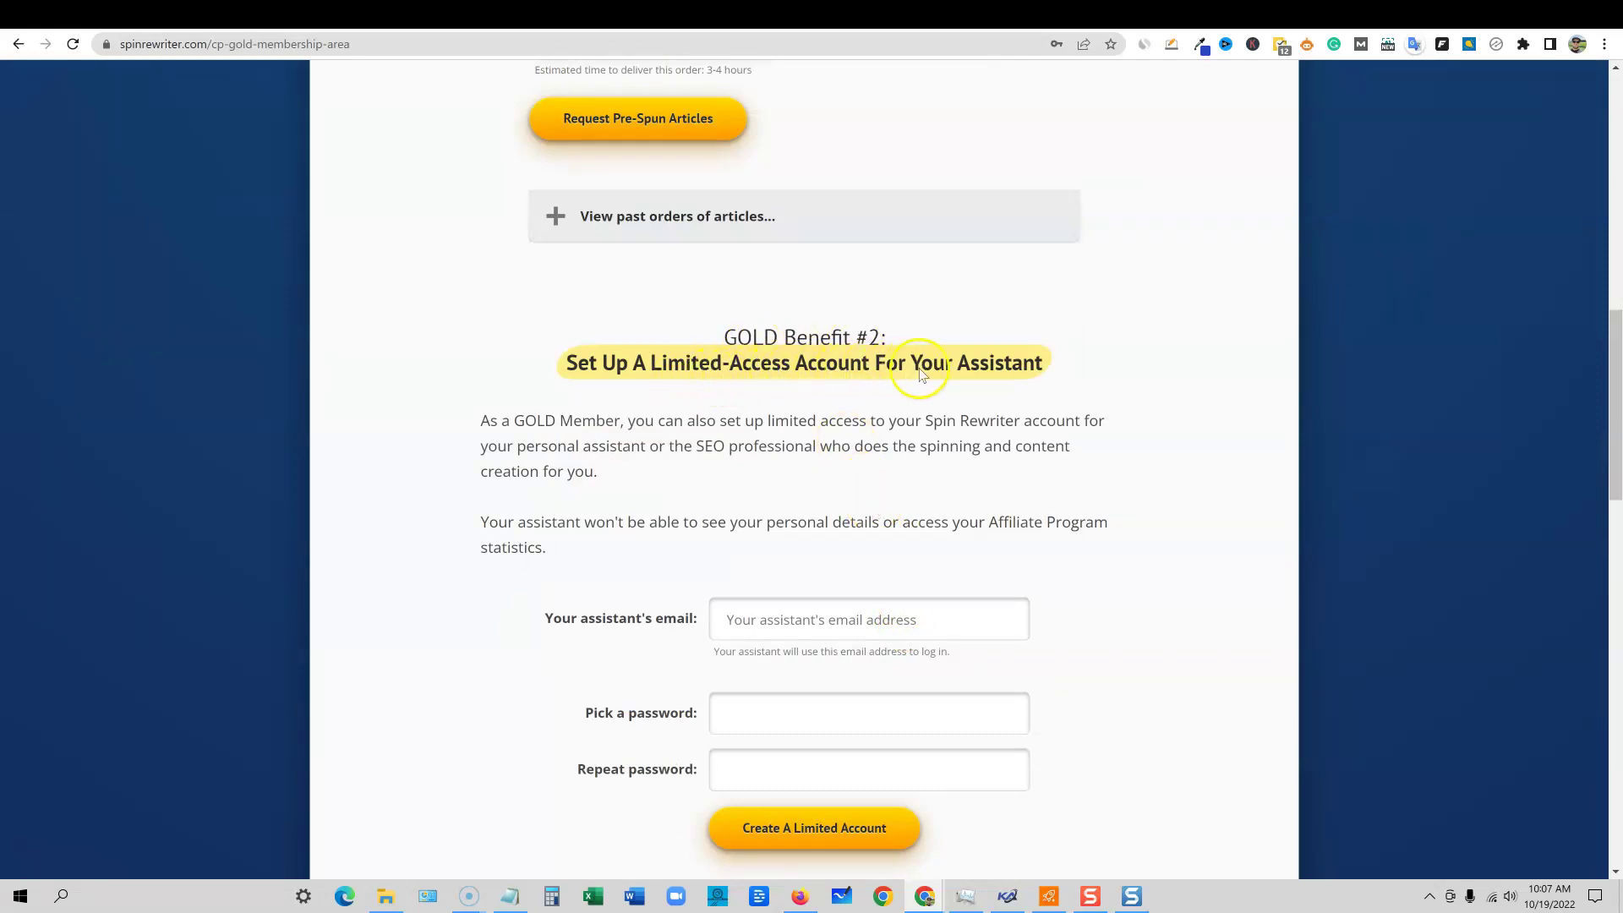
scroll(992, 514, down, 2)
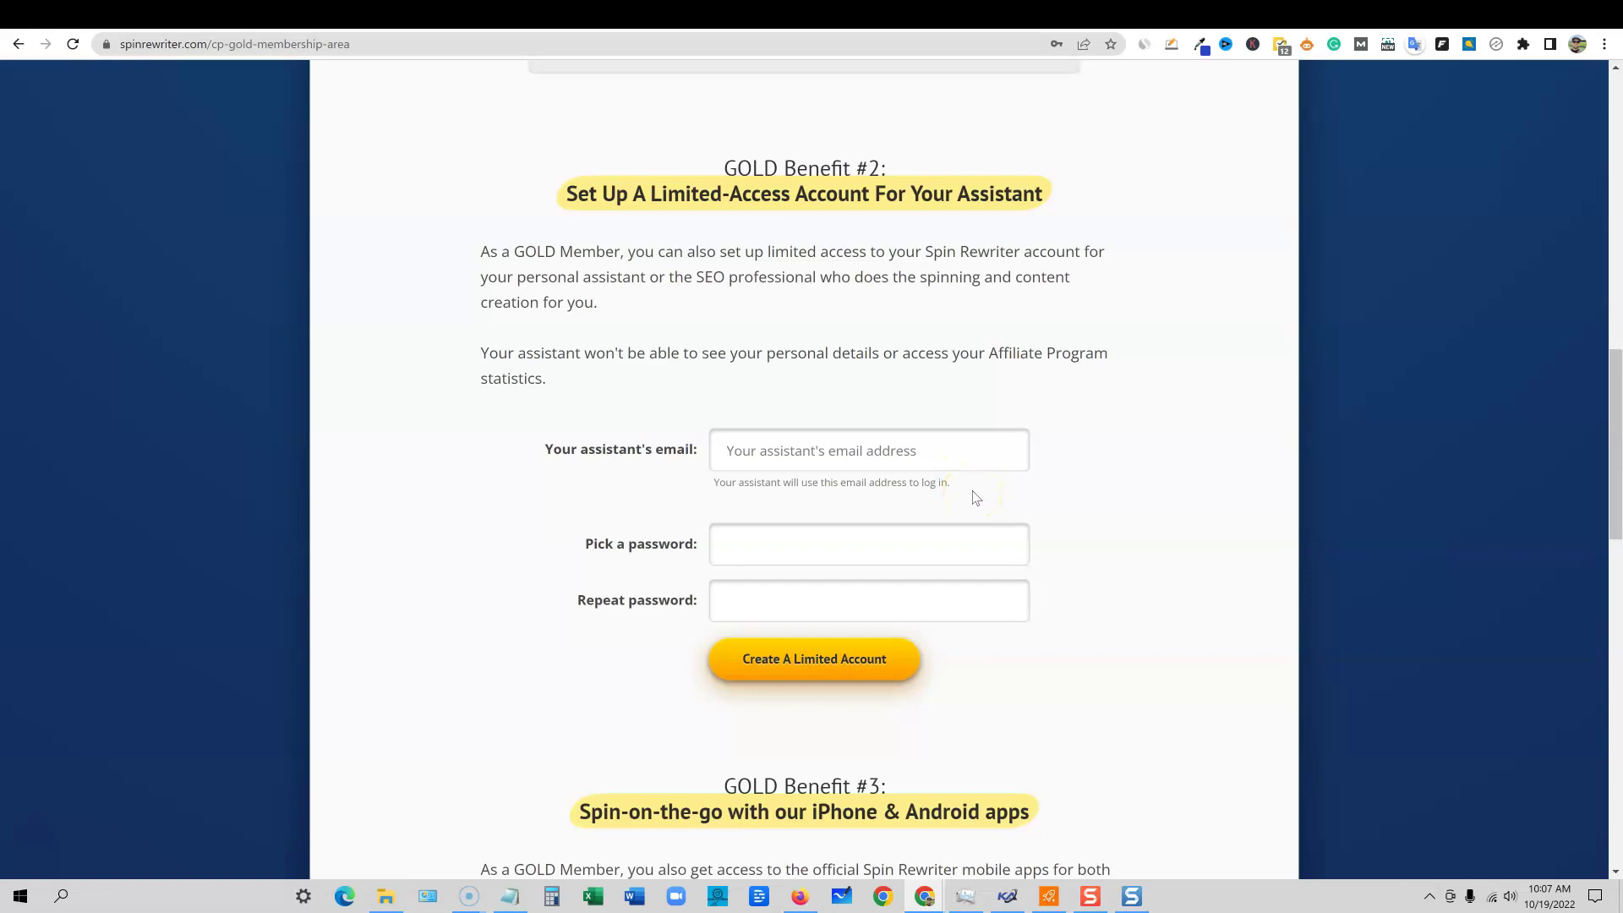
scroll(1033, 571, down, 3)
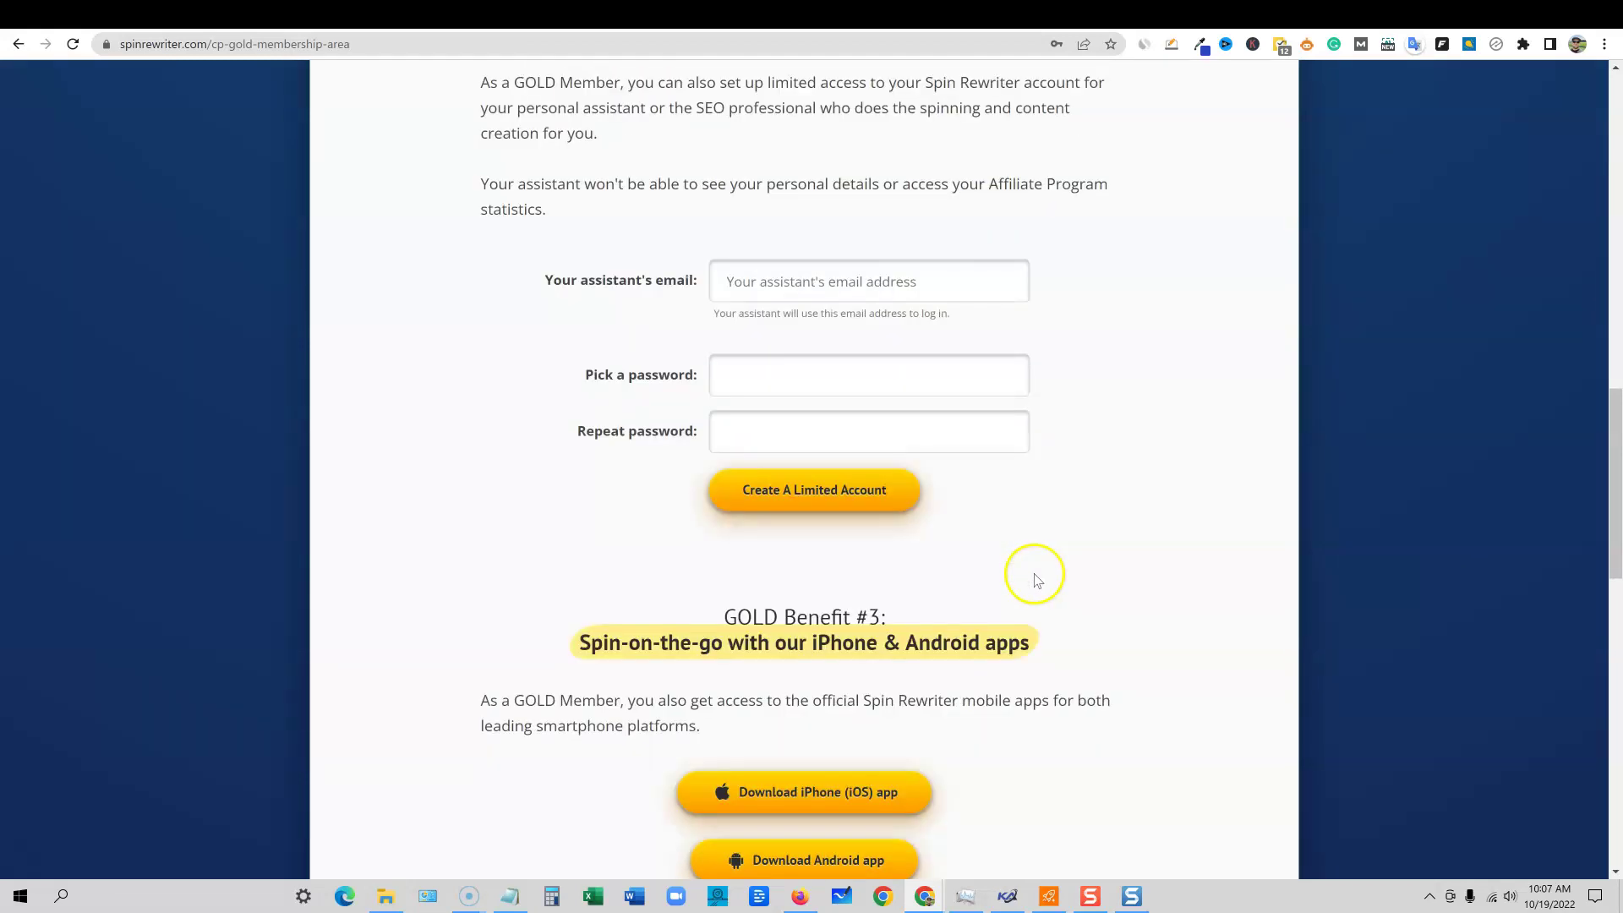
scroll(1064, 564, up, 1)
scroll(1041, 520, down, 2)
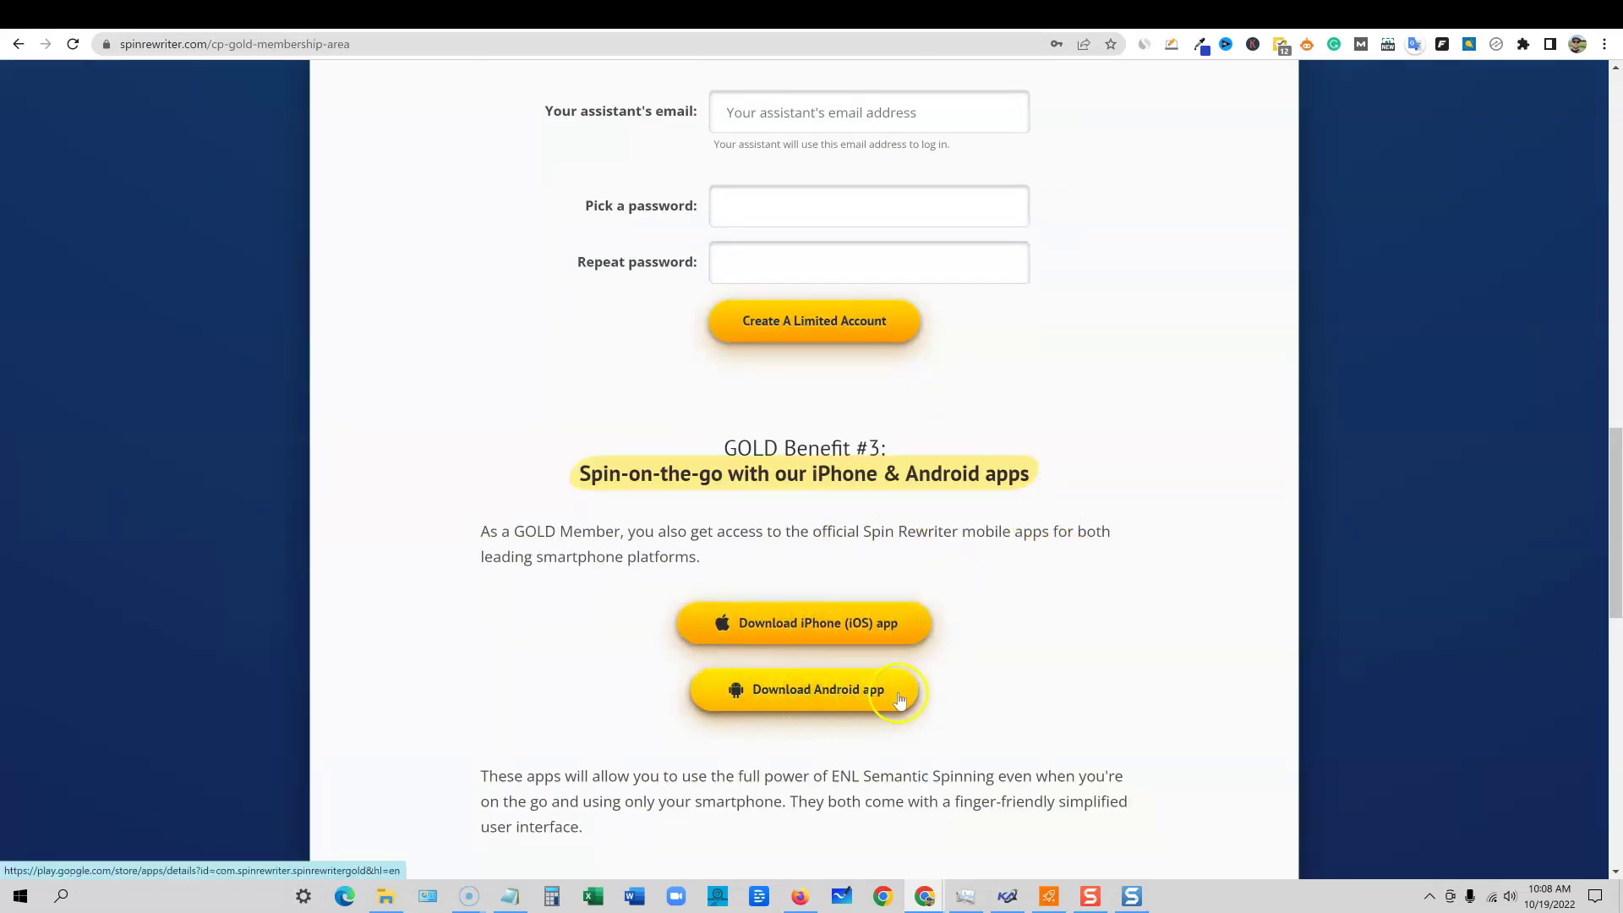
- Read GOLD Benefits #4 and #5 on priority servers and VIP support, and return to the start of the page
scroll(932, 659, down, 6)
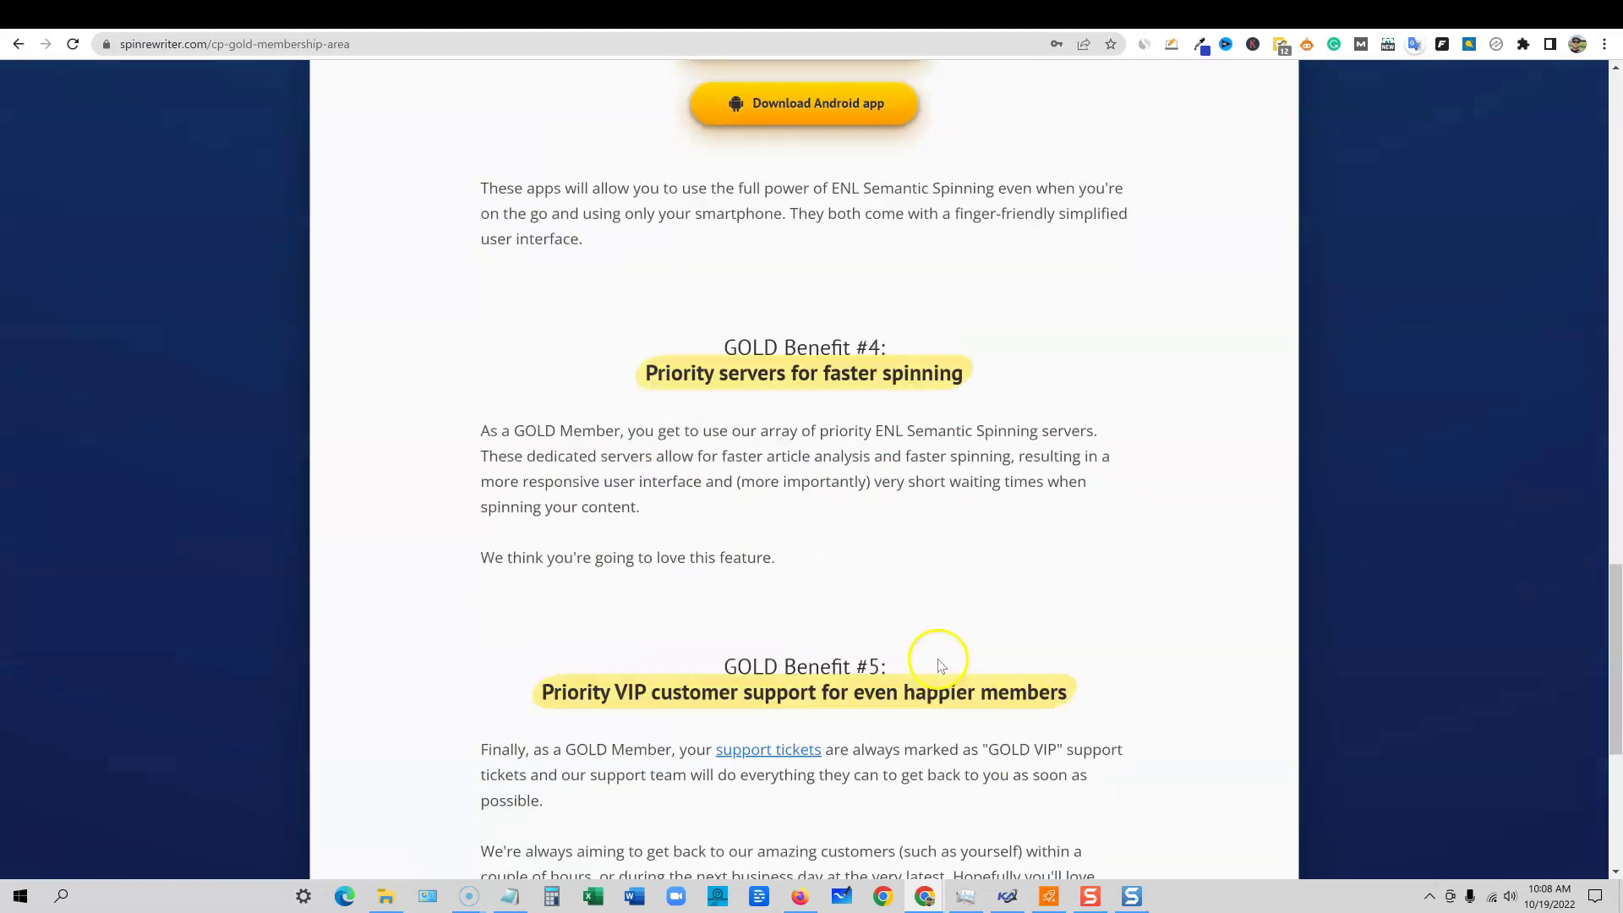
scroll(837, 401, down, 1)
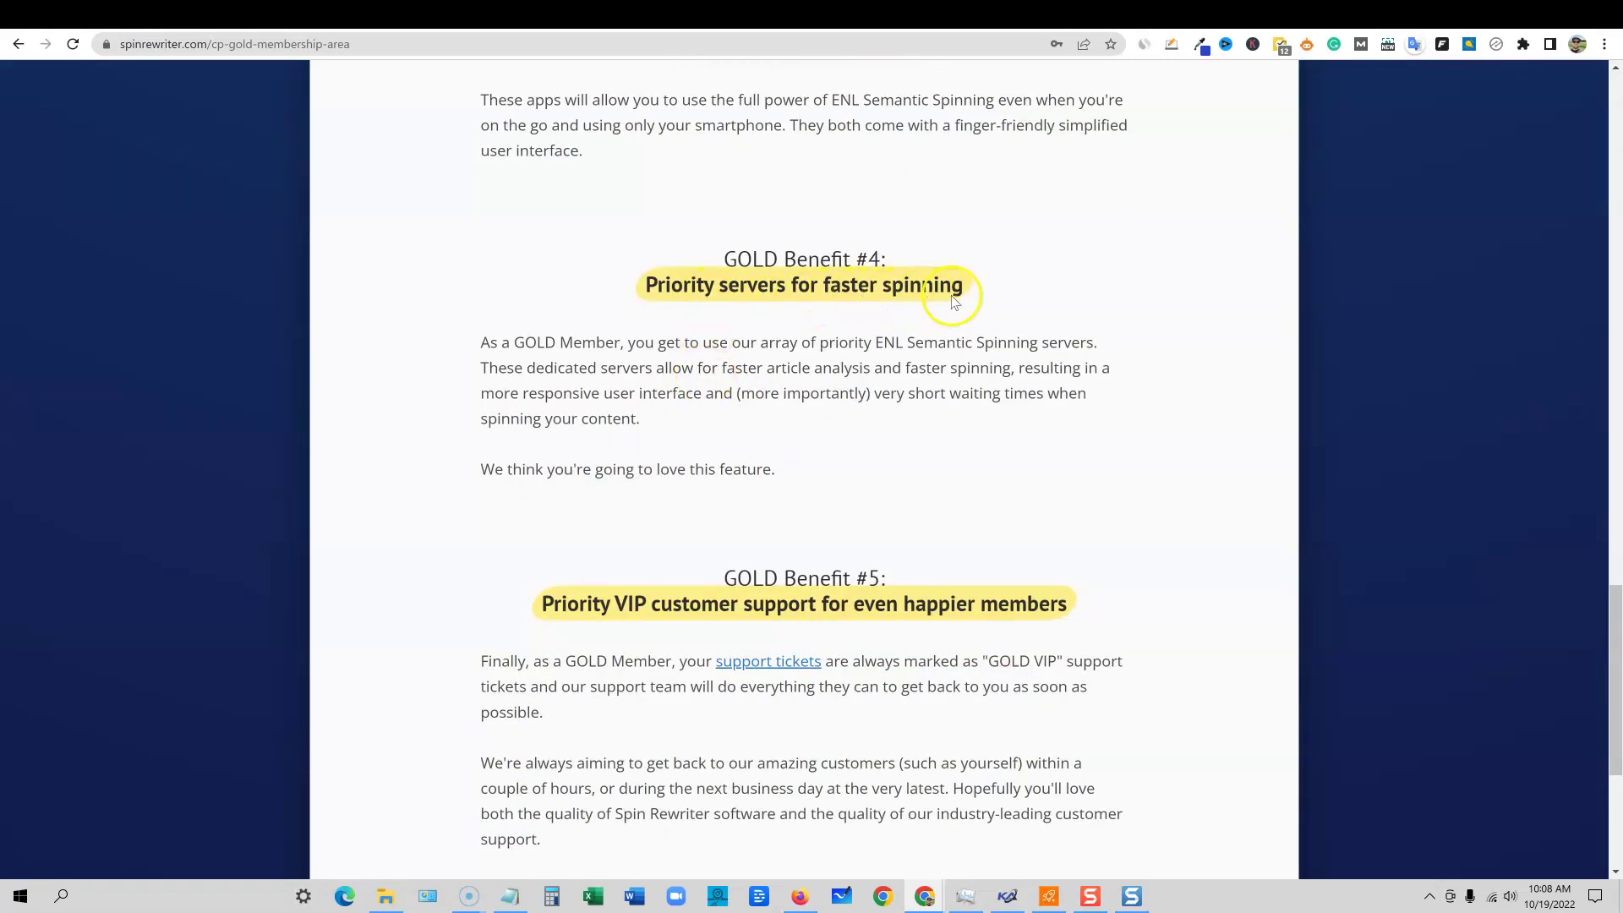
scroll(985, 611, down, 1)
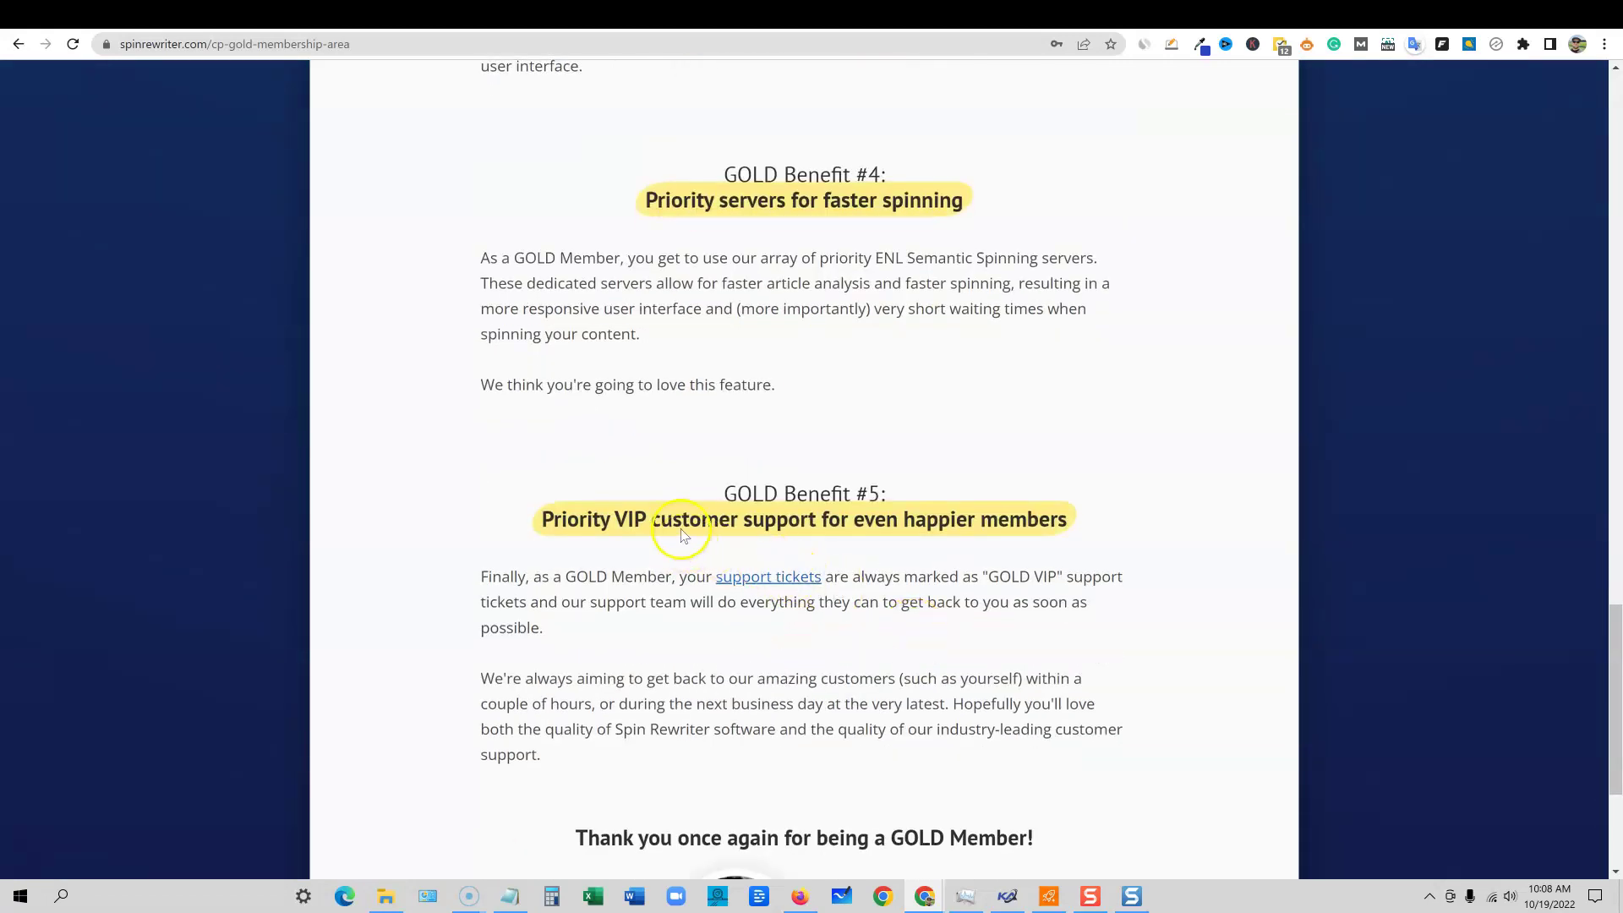
scroll(927, 612, down, 4)
scroll(960, 617, up, 20)
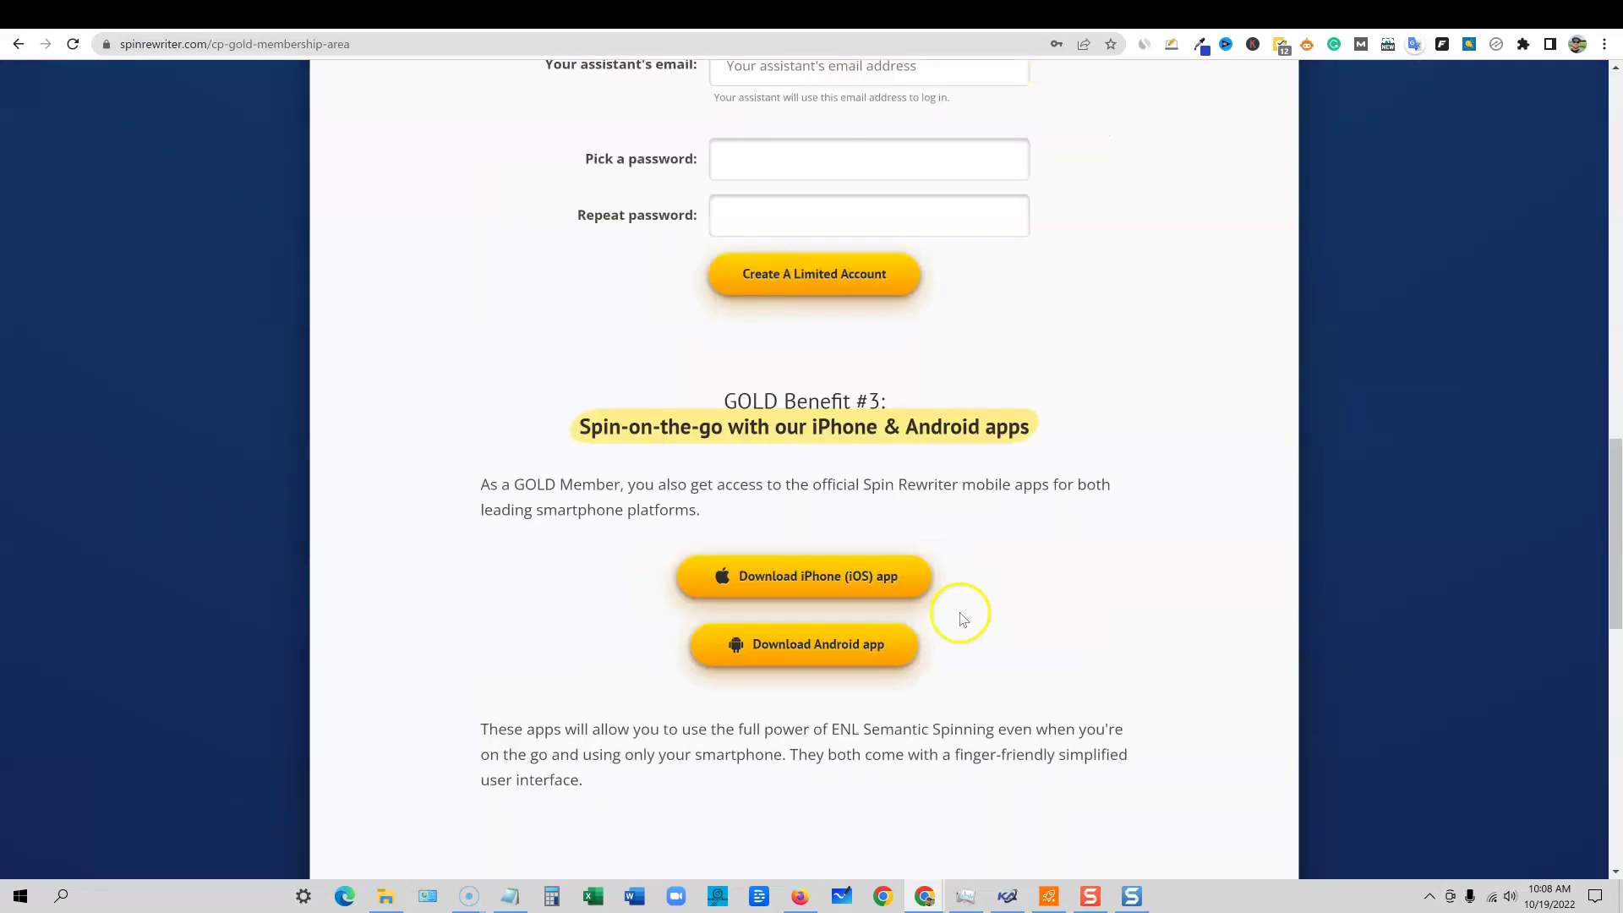
scroll(961, 615, up, 8)
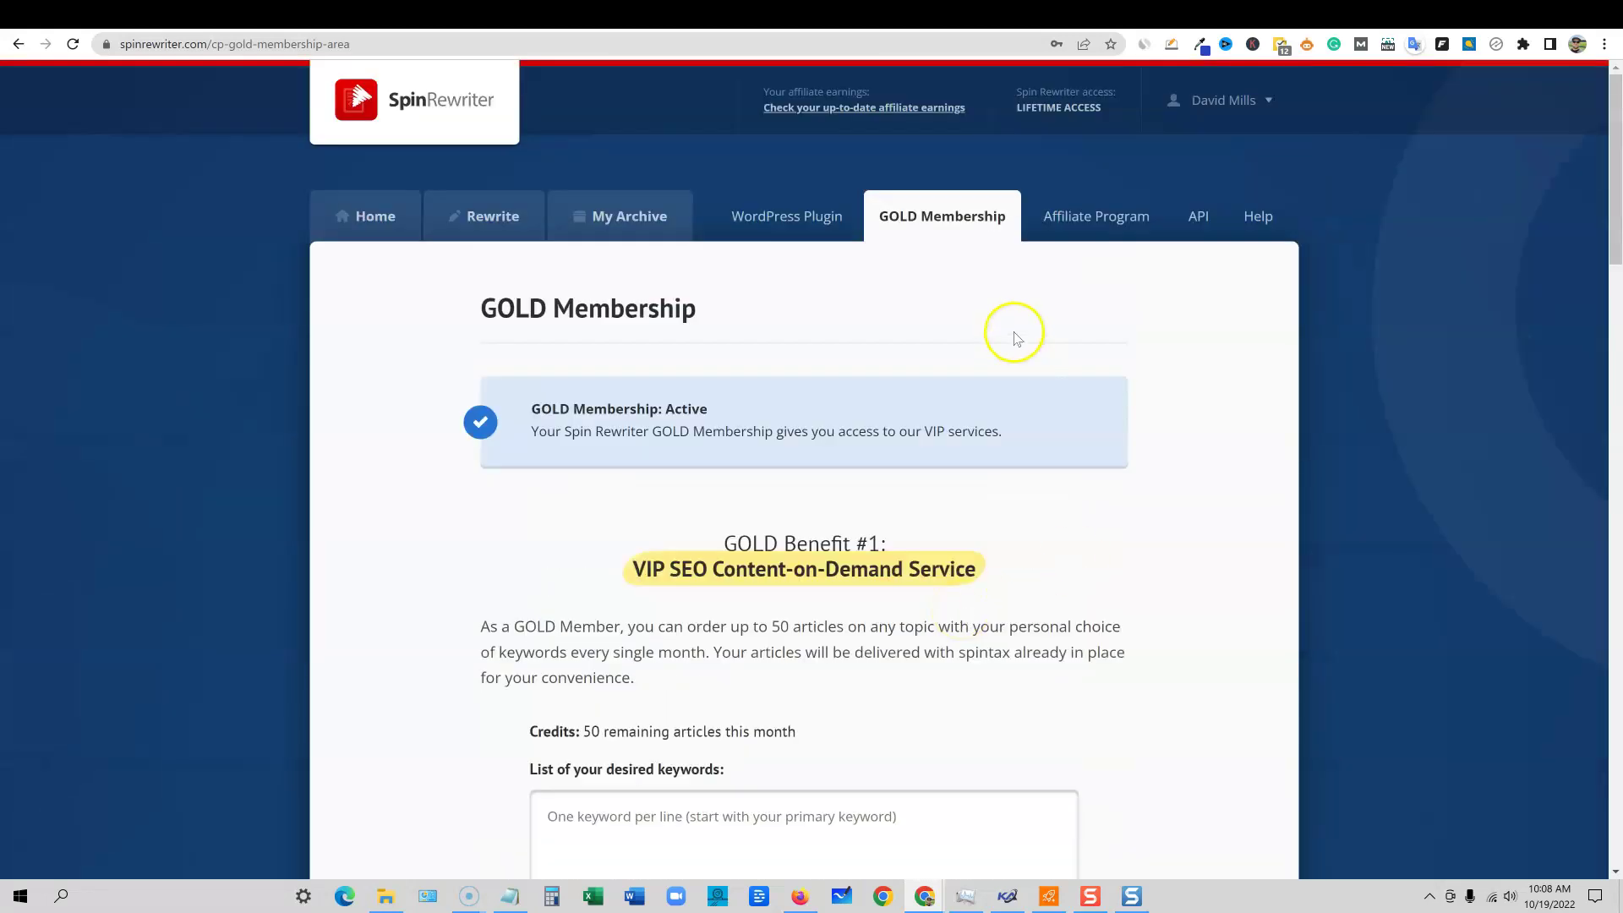
- Open the WordPress Plugin page and review its license status, plugin download and listed plugin features
click(767, 224)
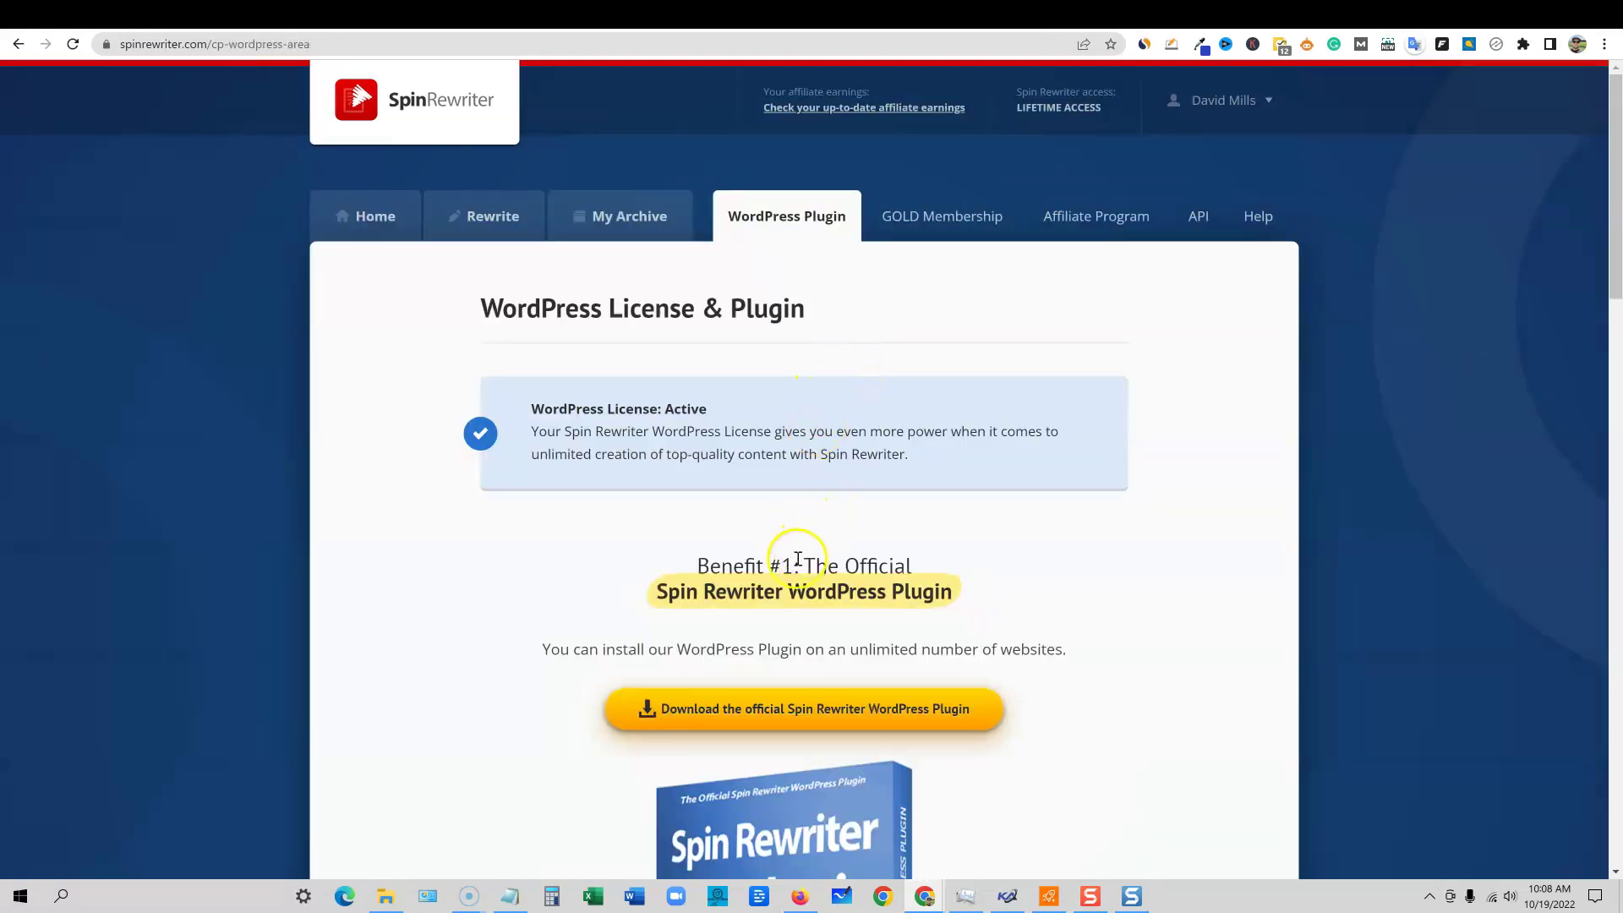
scroll(748, 579, down, 3)
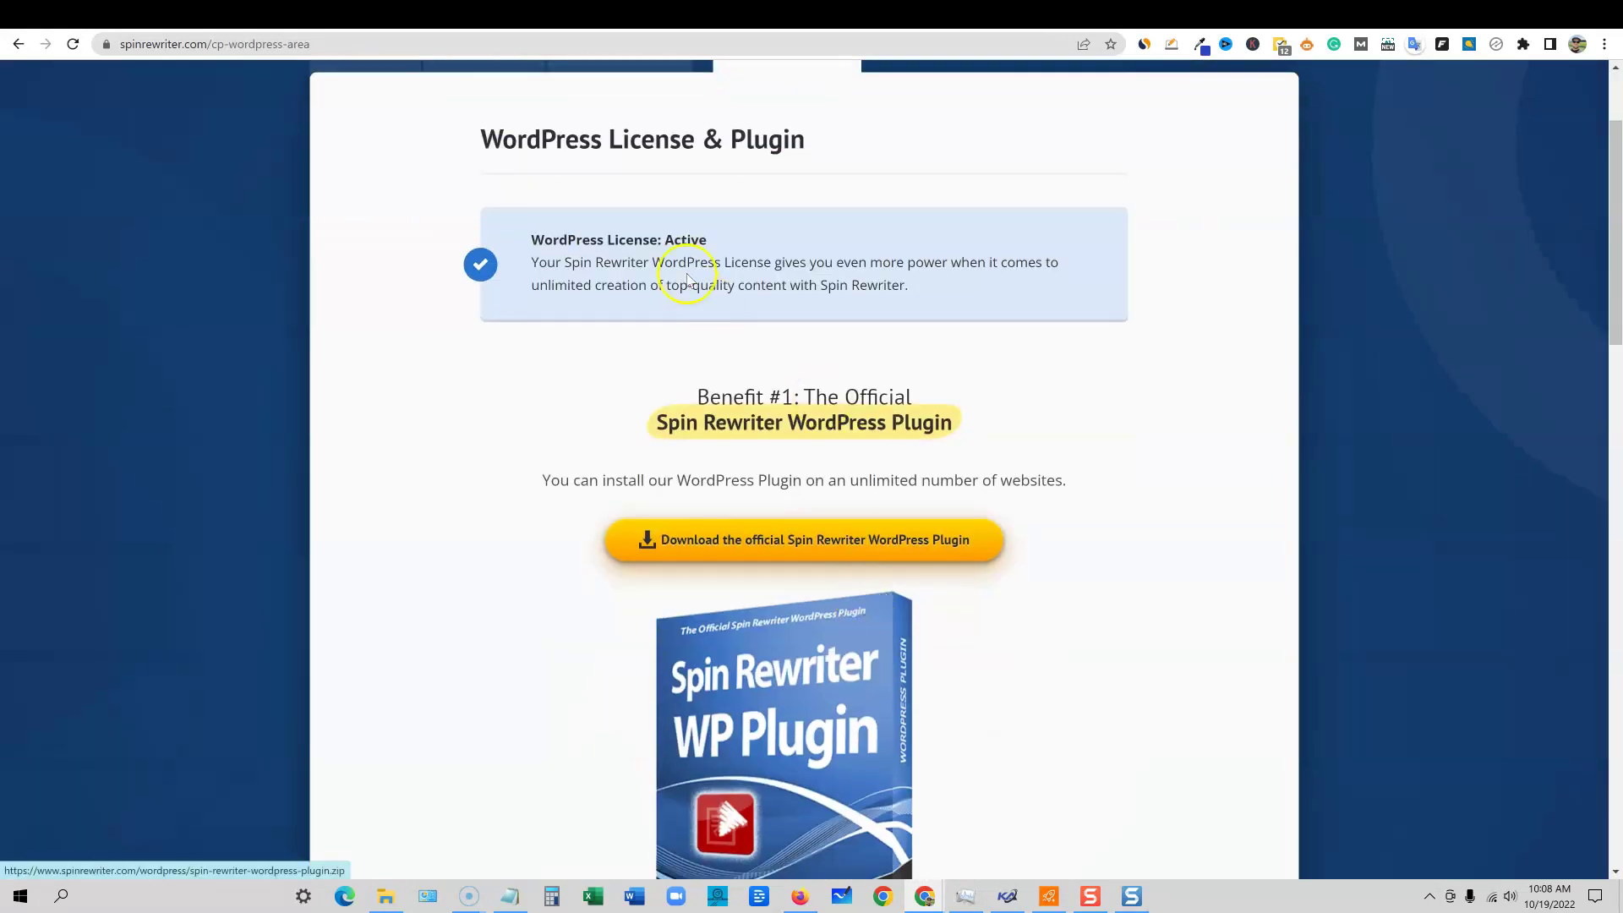
scroll(764, 607, down, 9)
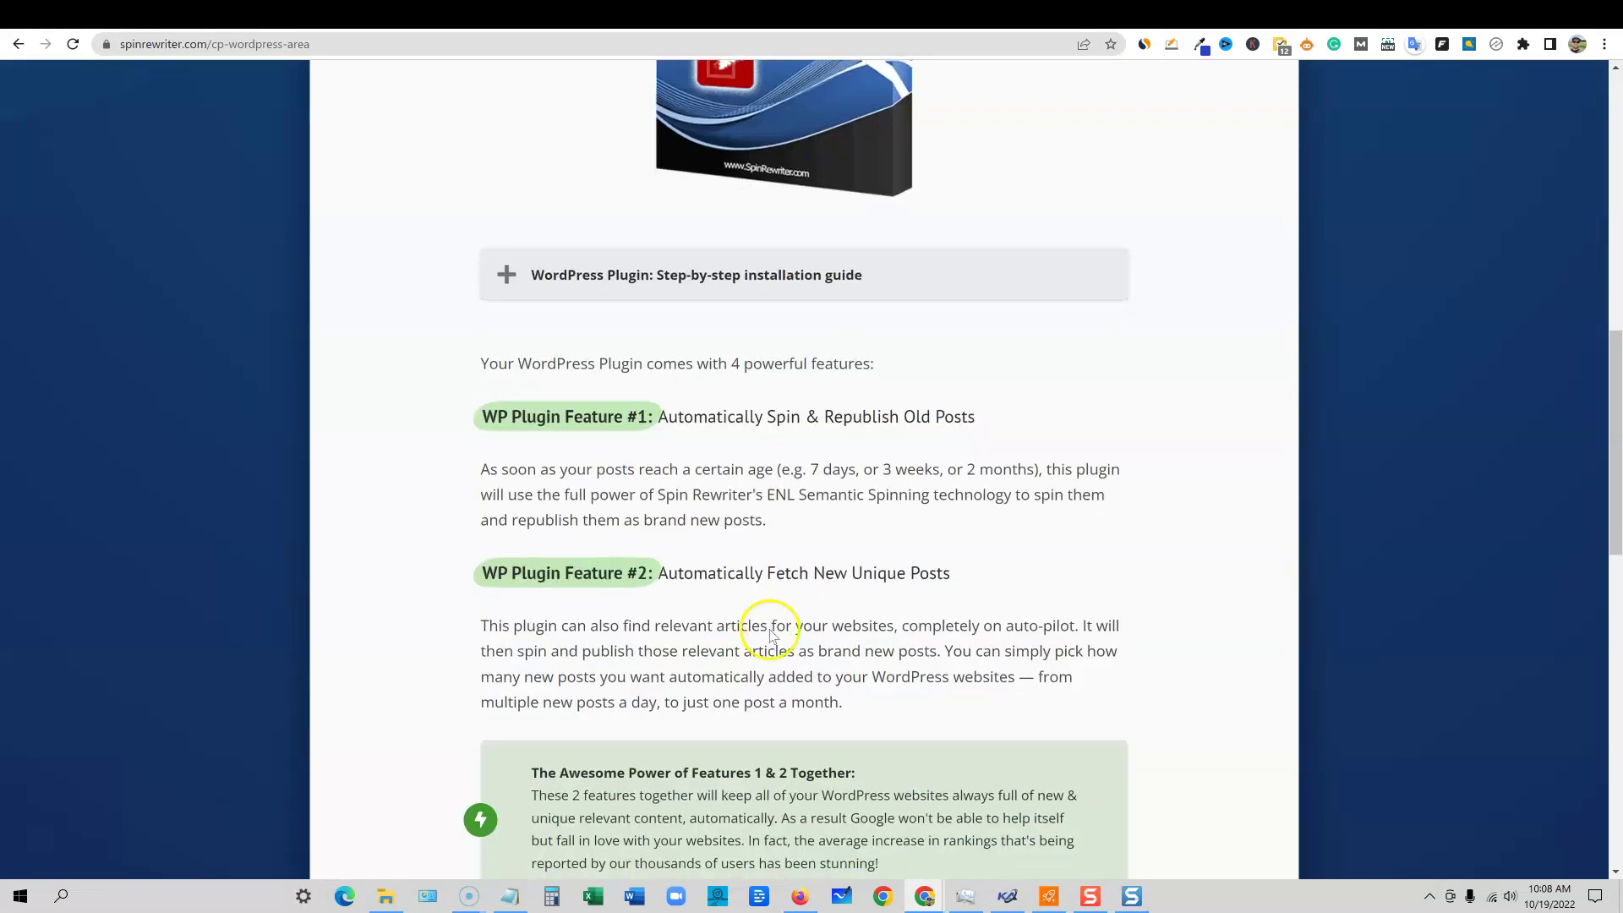
scroll(772, 725, up, 12)
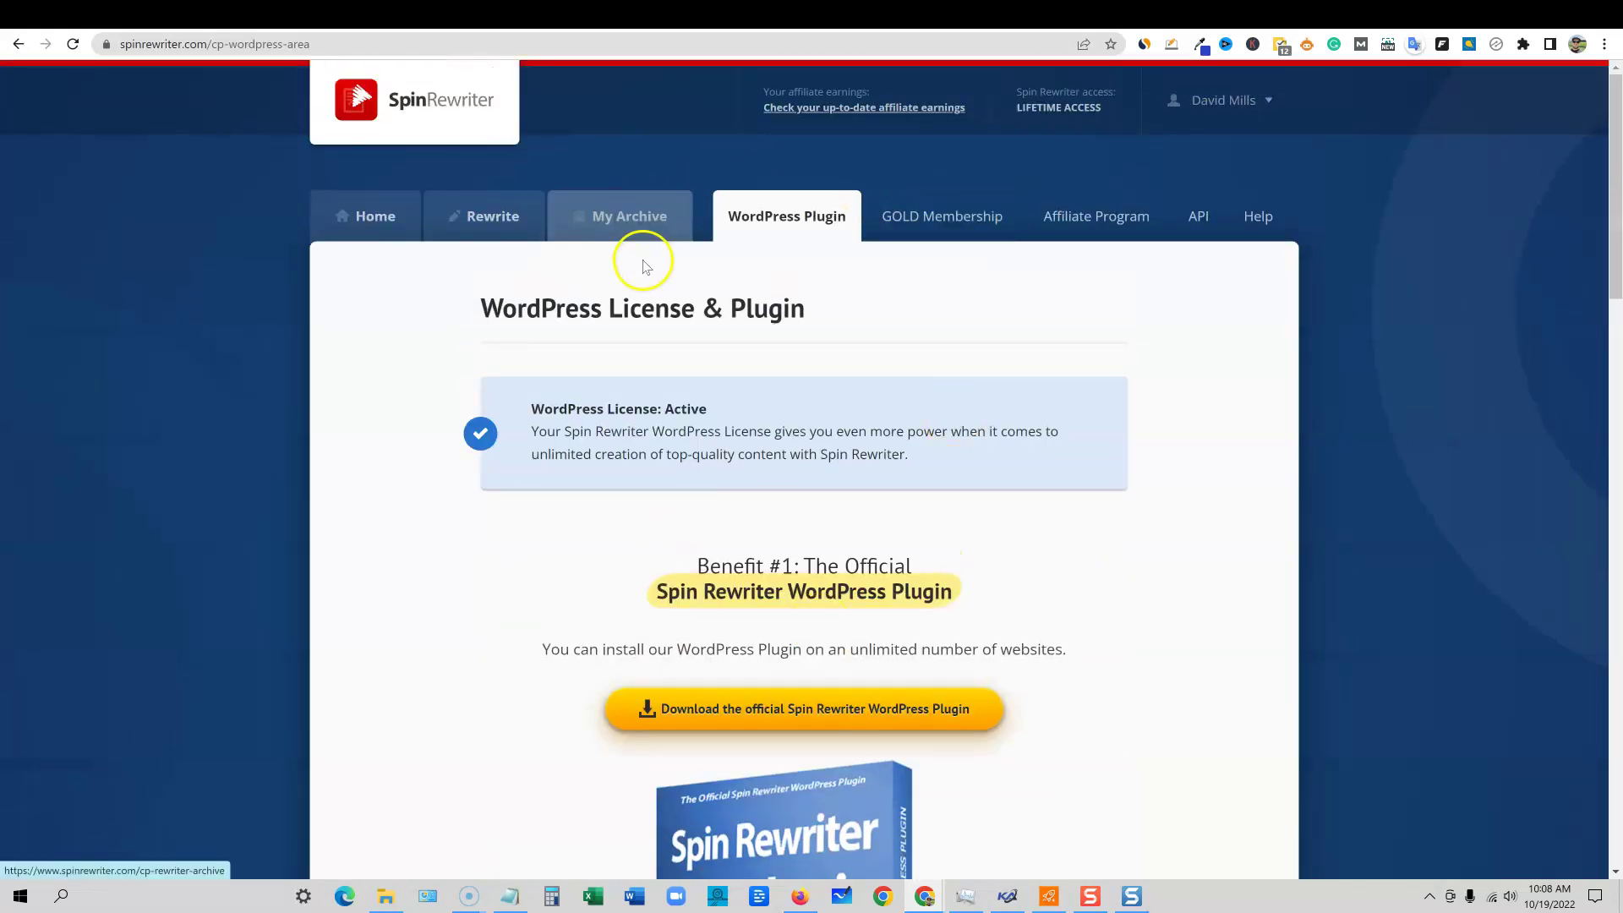
- Open the archive of rewritten articles and look through the first page of the list
click(668, 224)
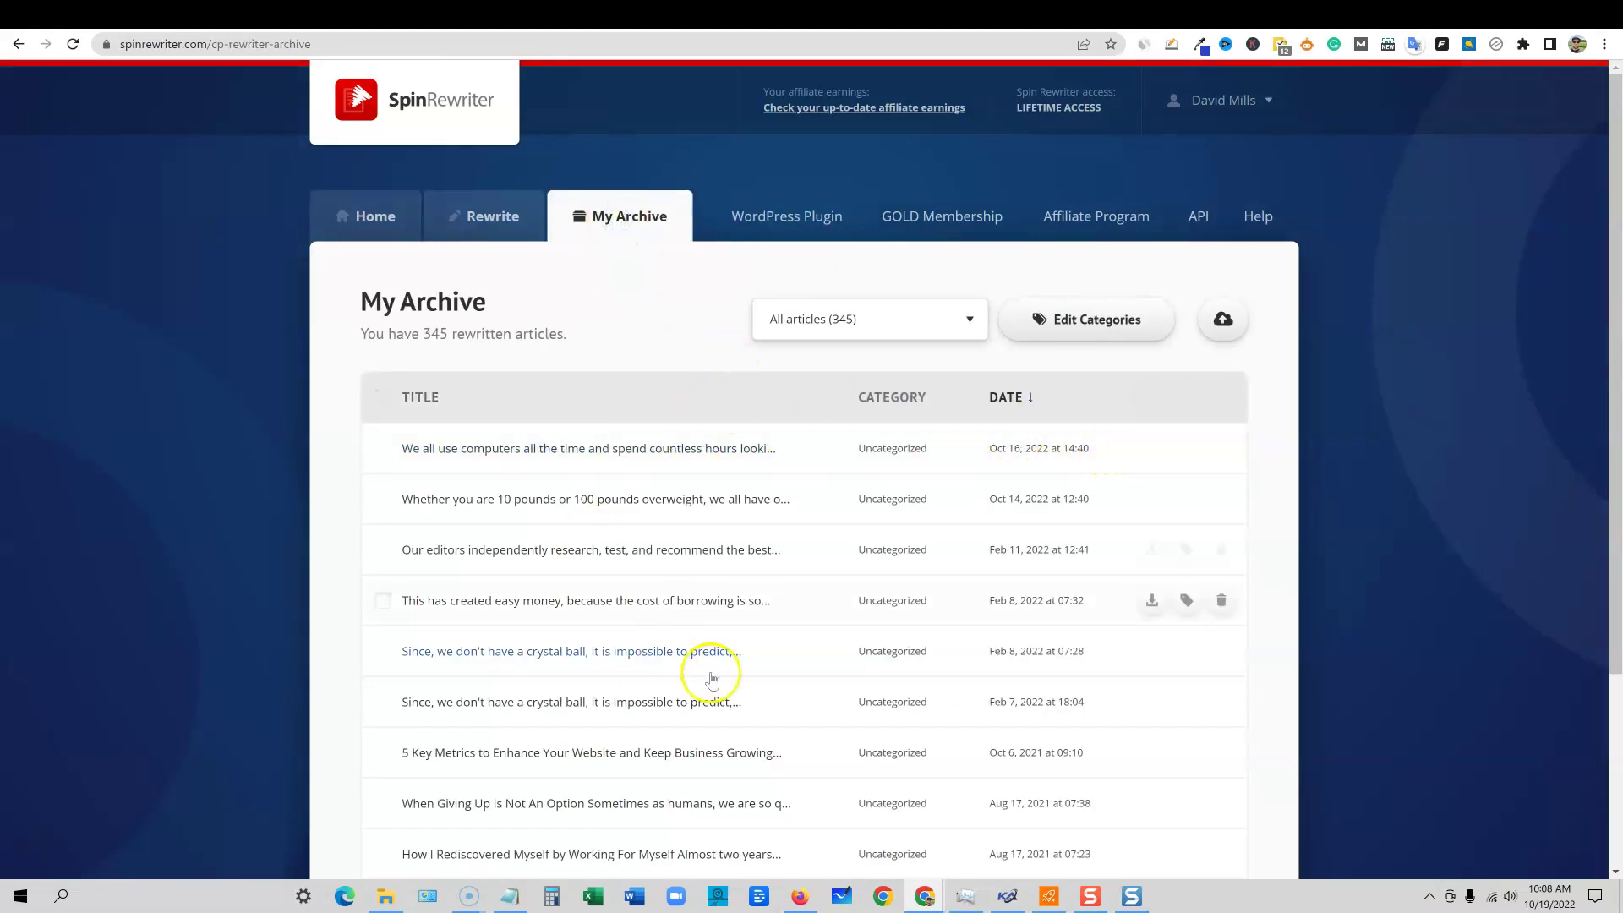
scroll(648, 515, down, 2)
scroll(649, 515, down, 1)
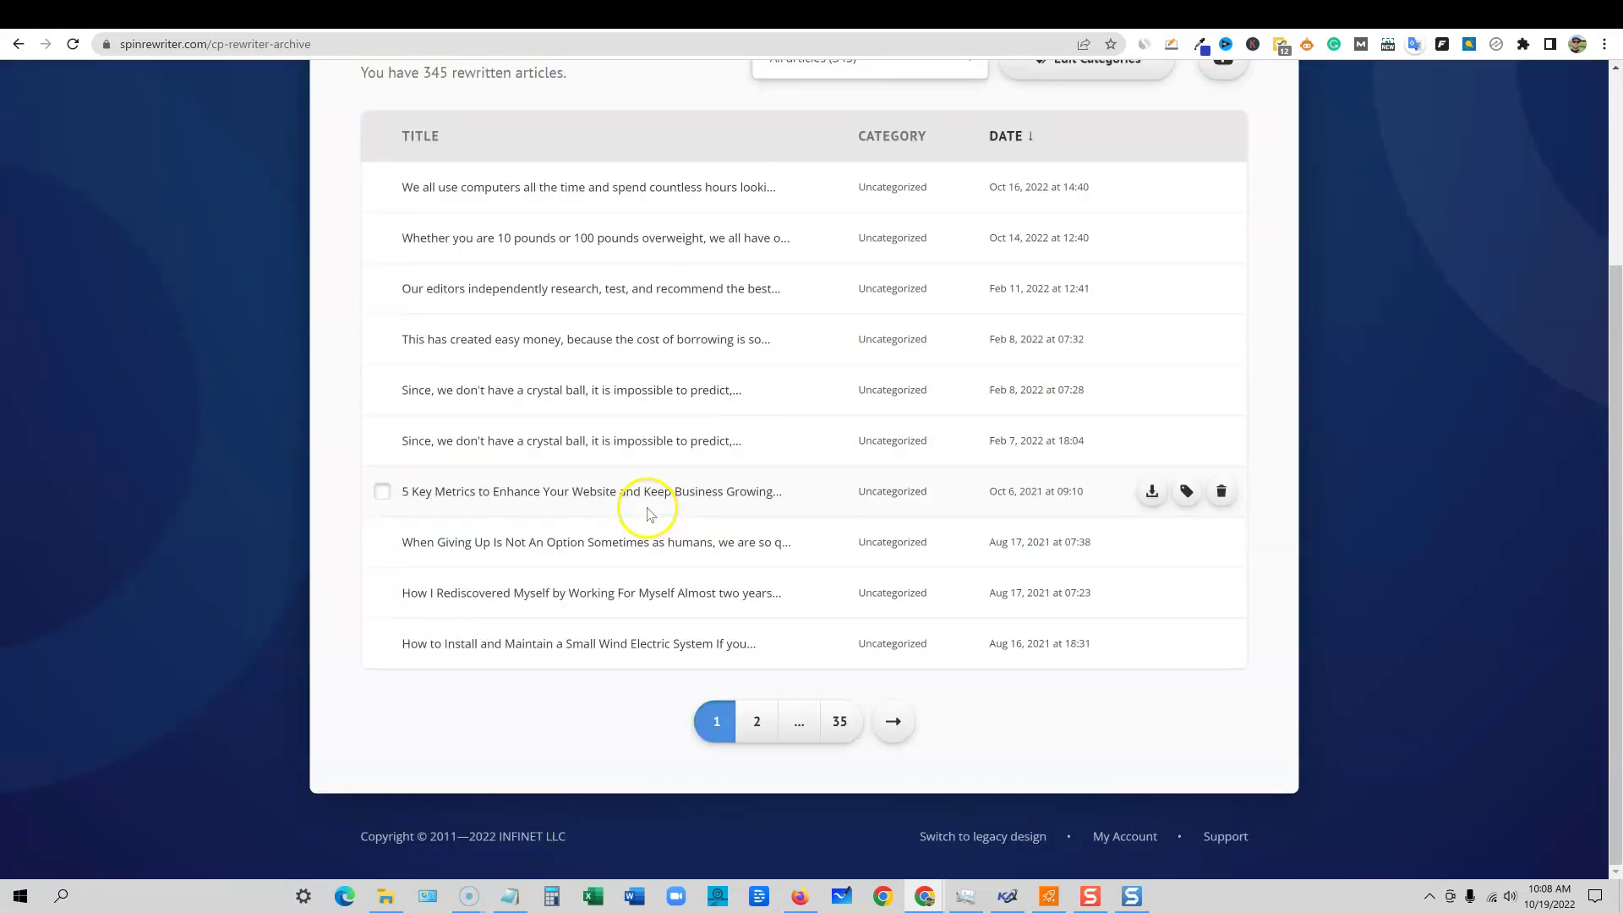
scroll(580, 605, up, 3)
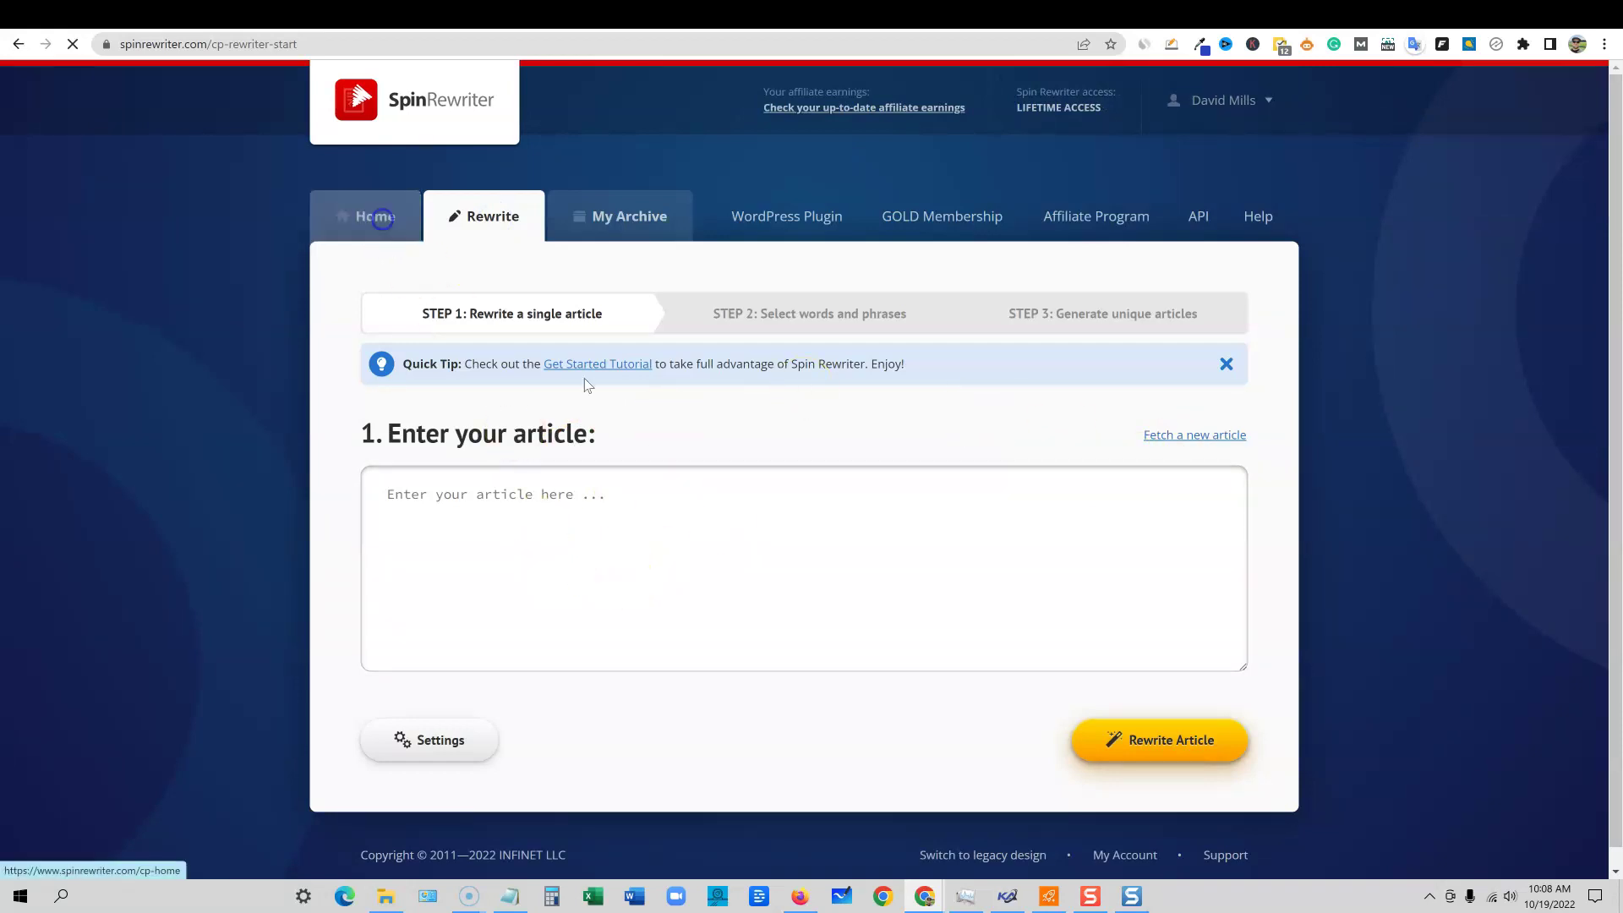
- Open Rewrite Multiple Articles from the Home control panel and add article fields up to Article 6
click(371, 217)
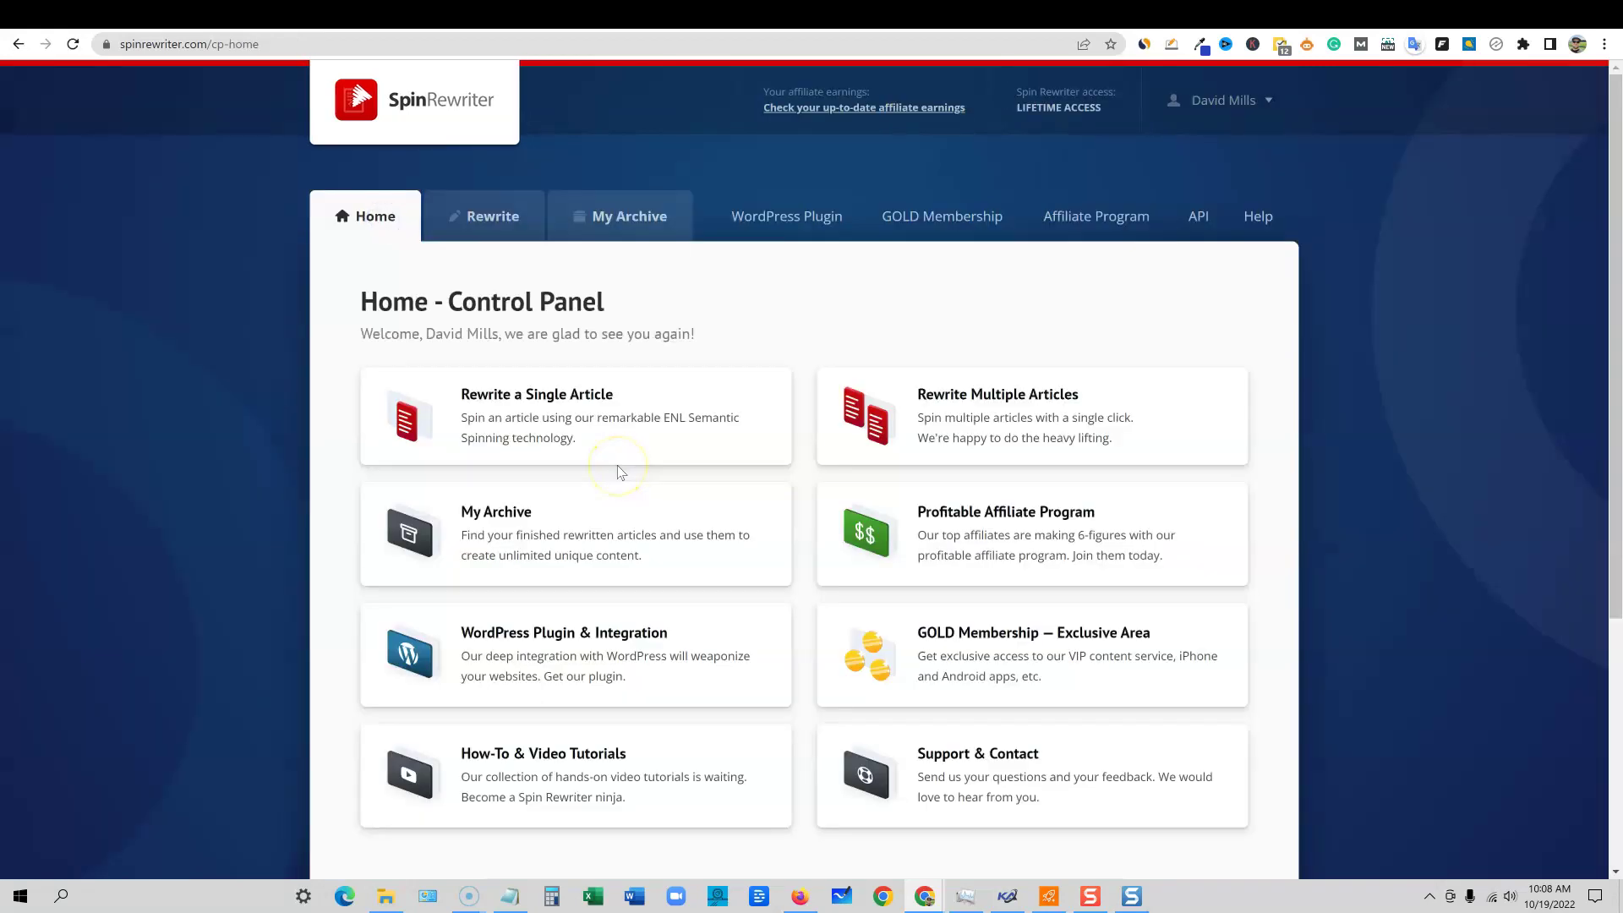
click(1010, 412)
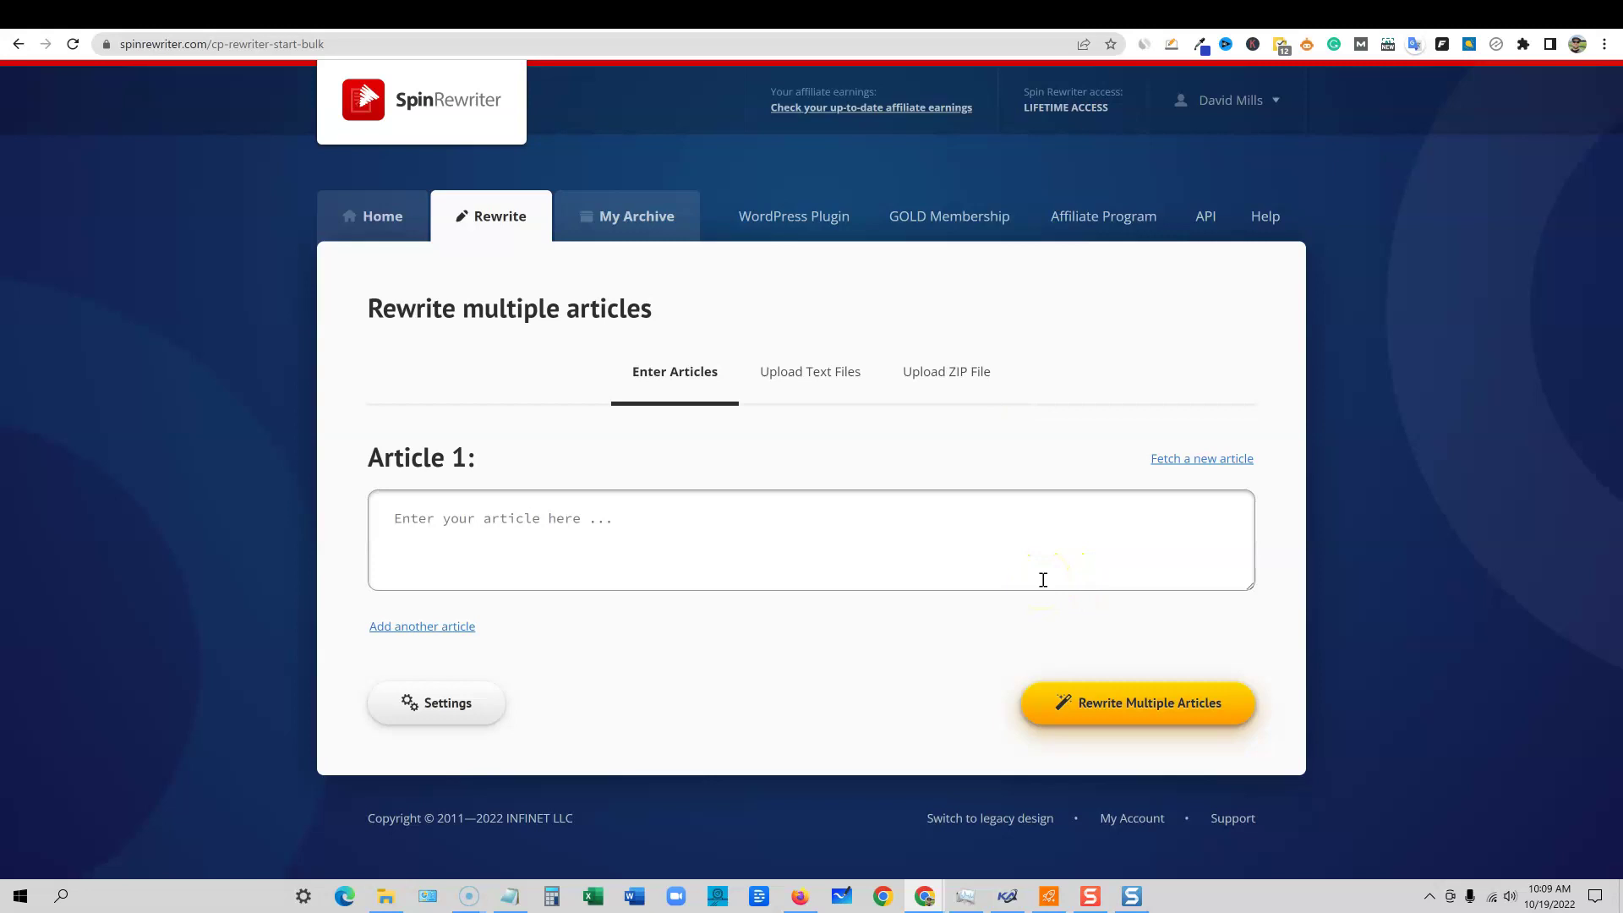
click(460, 626)
scroll(533, 591, down, 2)
click(535, 398)
click(529, 533)
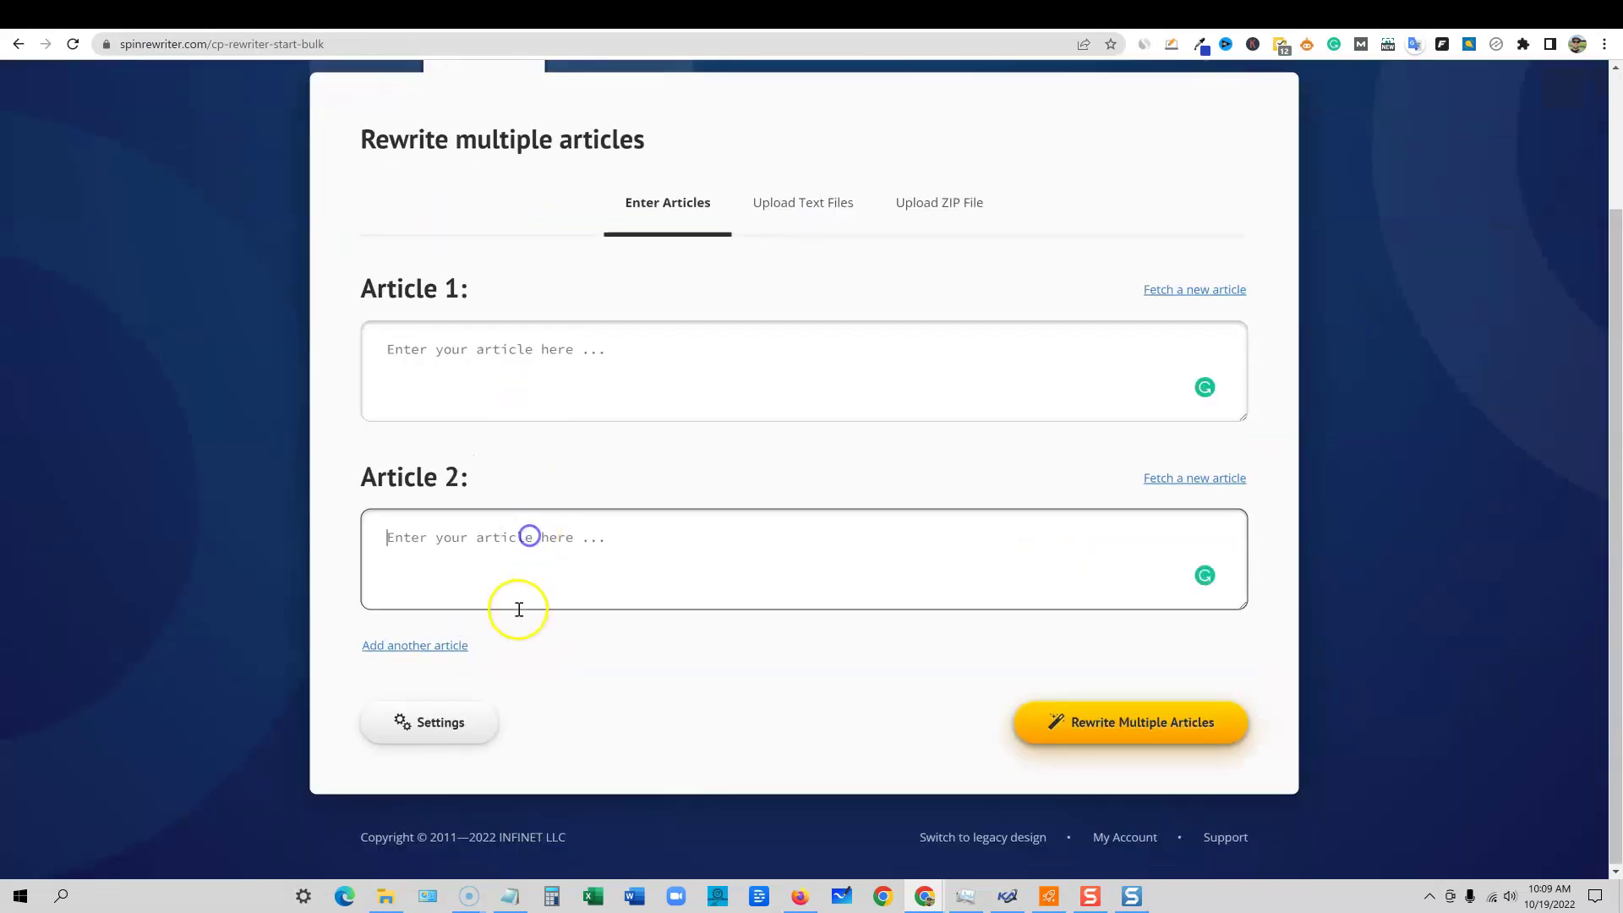
click(438, 644)
click(416, 647)
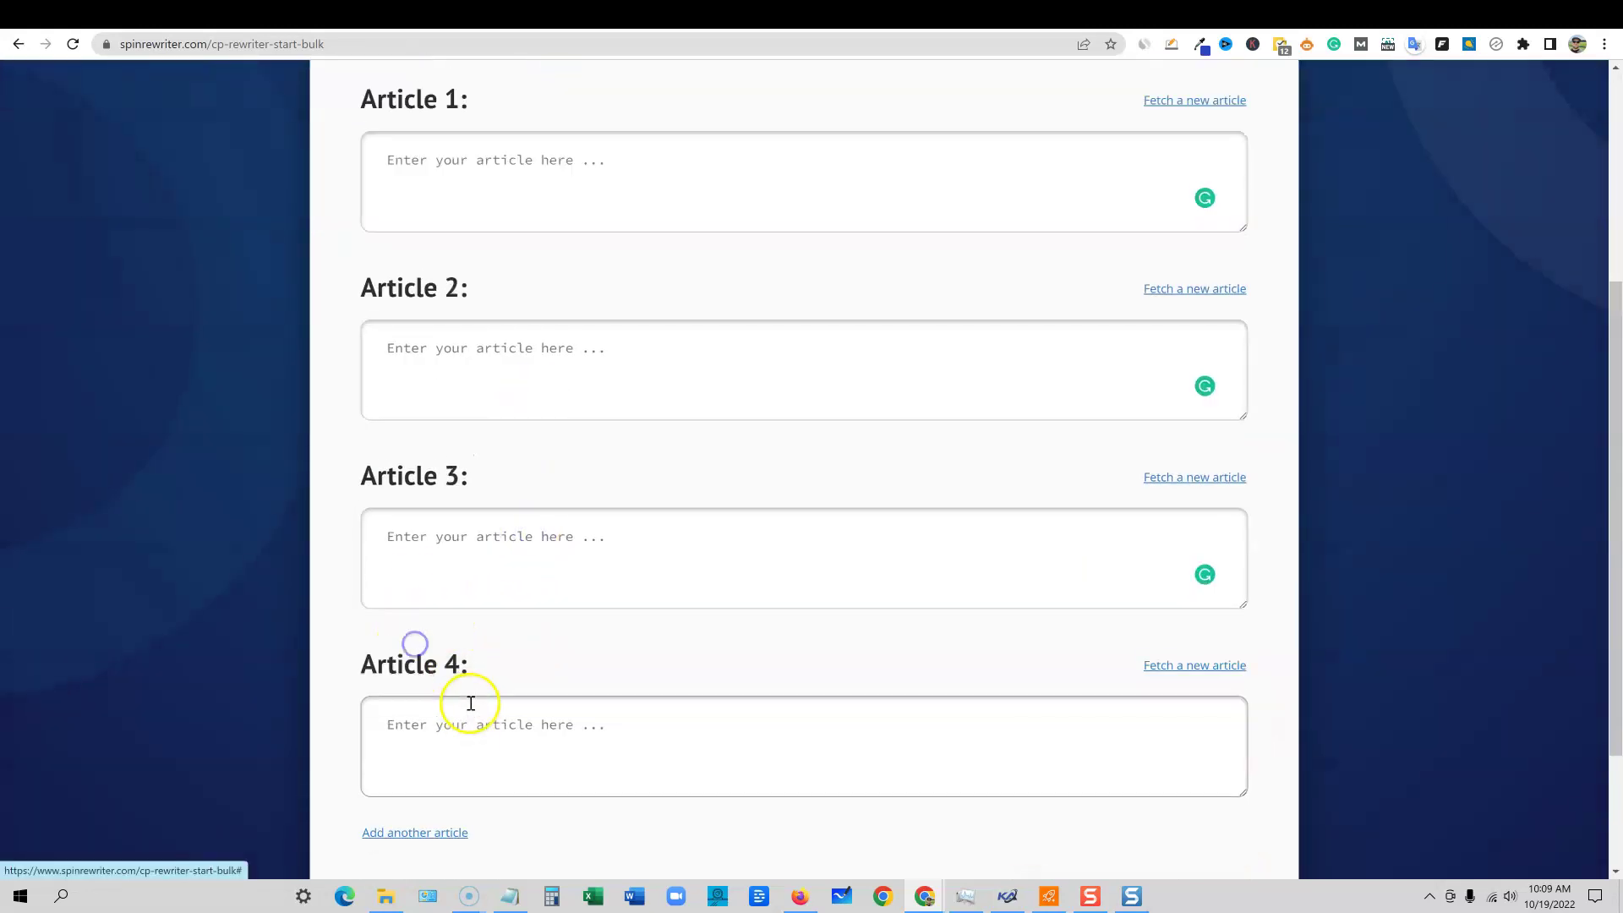
click(423, 647)
click(446, 653)
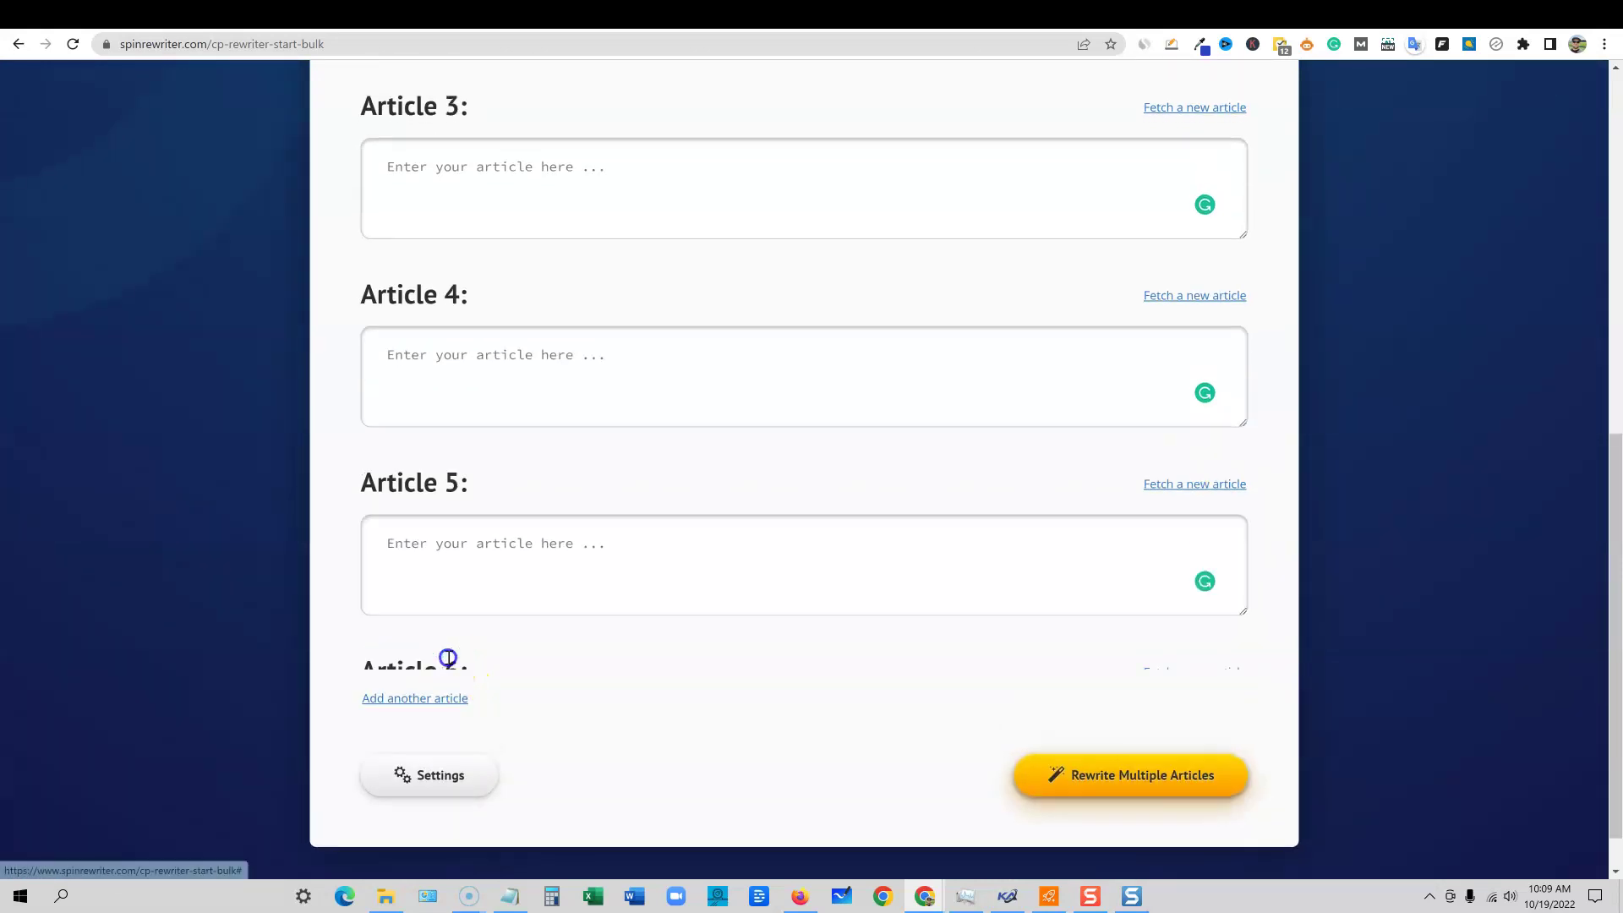
- Go back to the Home control panel and open Rewrite a Single Article
scroll(682, 634, up, 10)
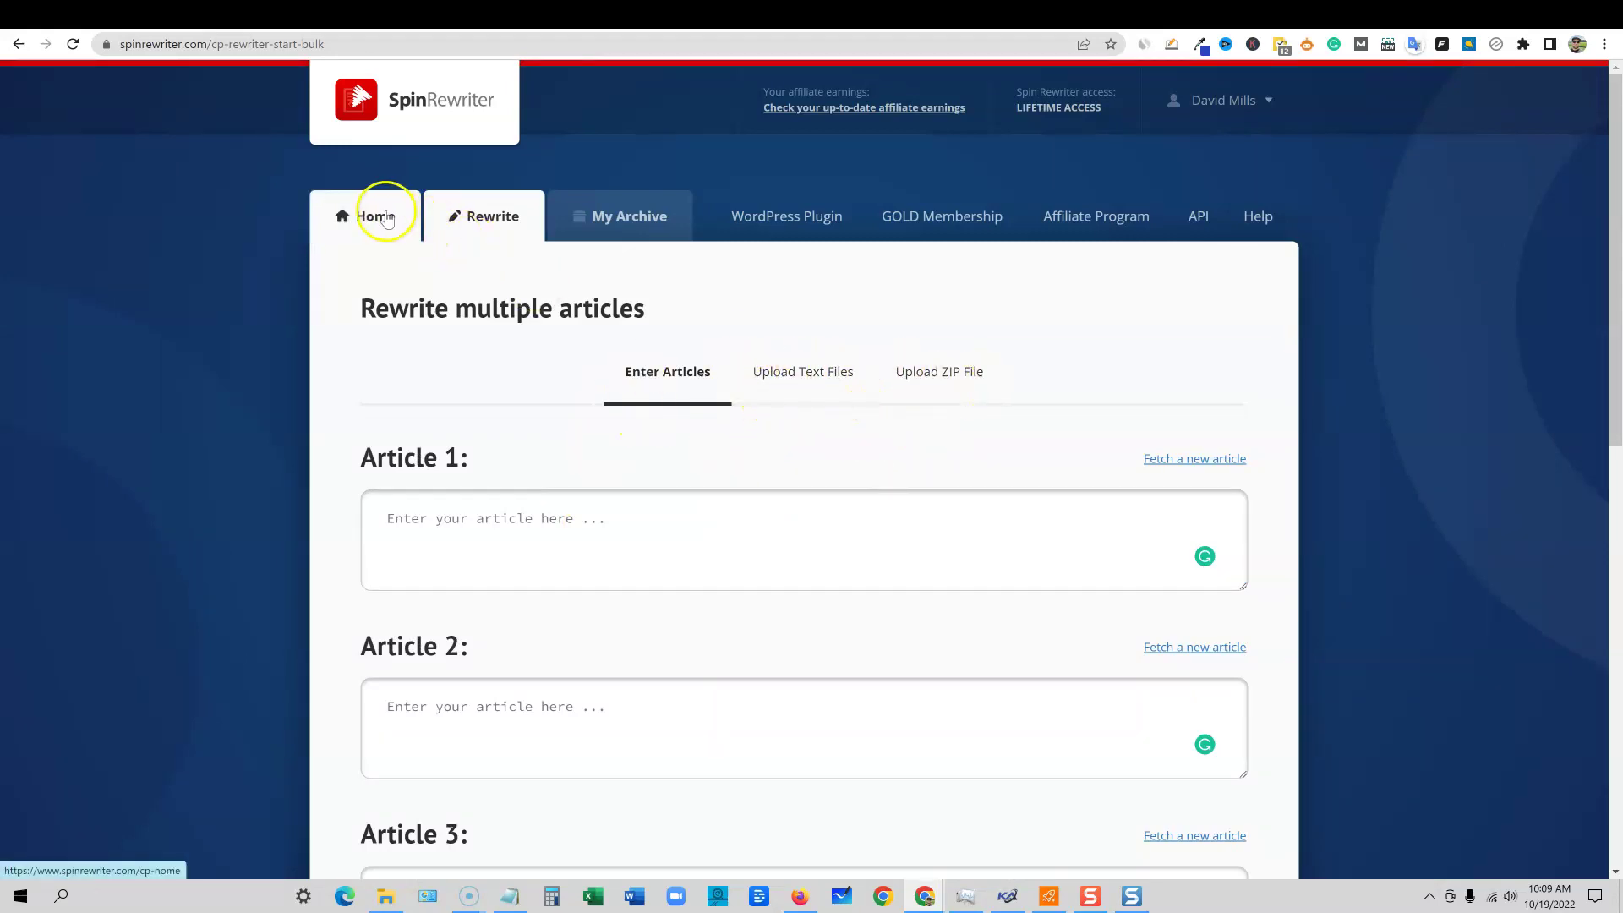
click(404, 217)
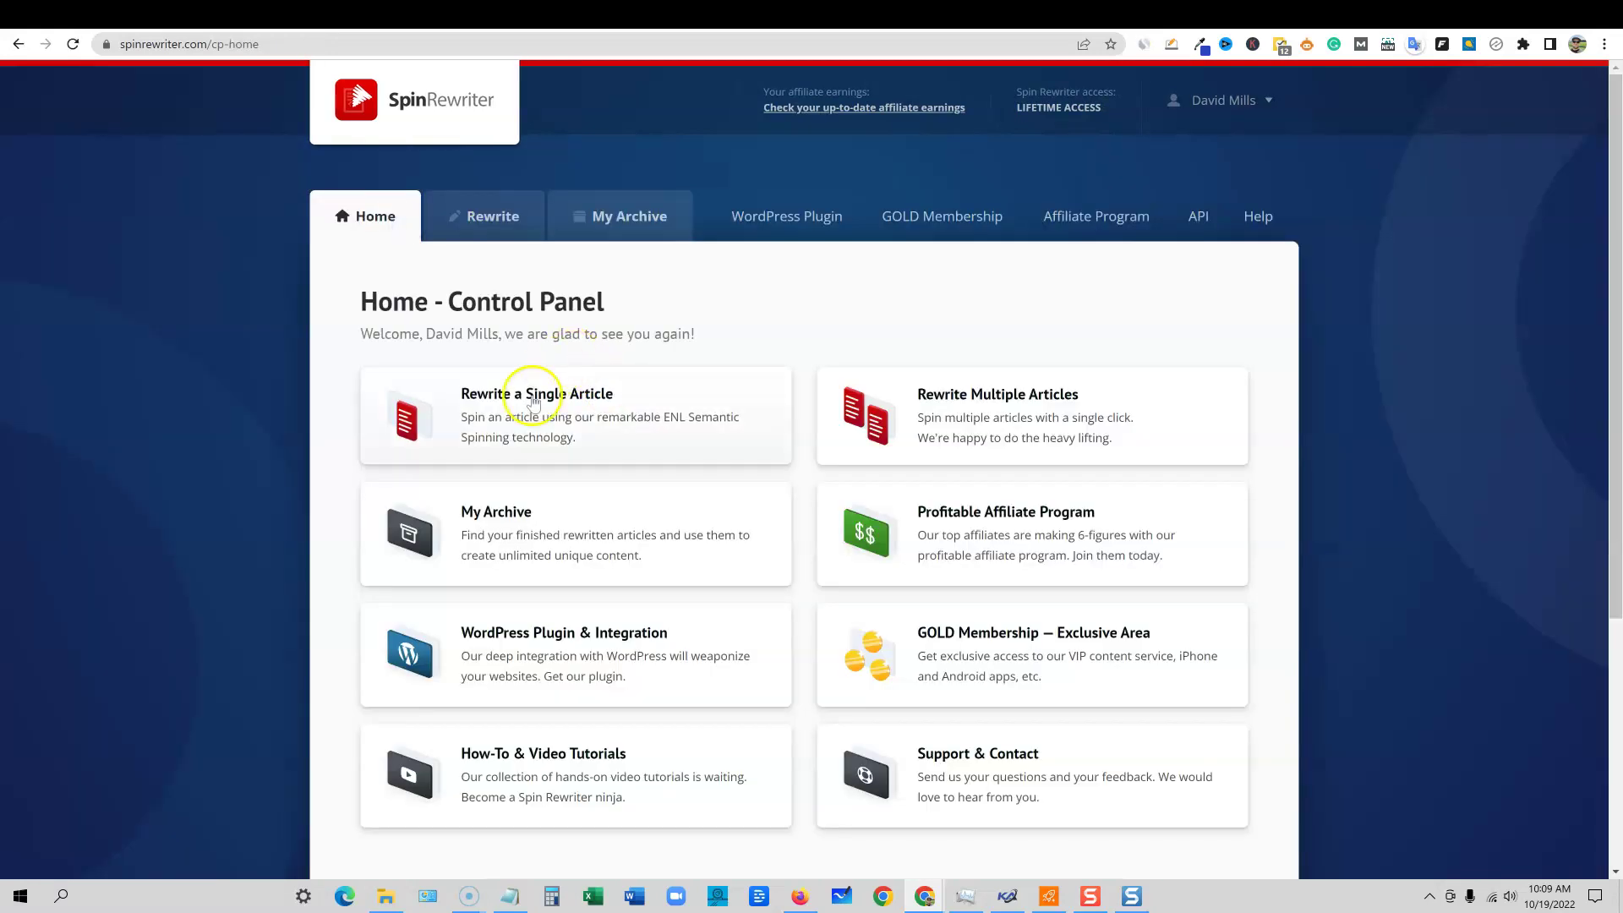
click(623, 457)
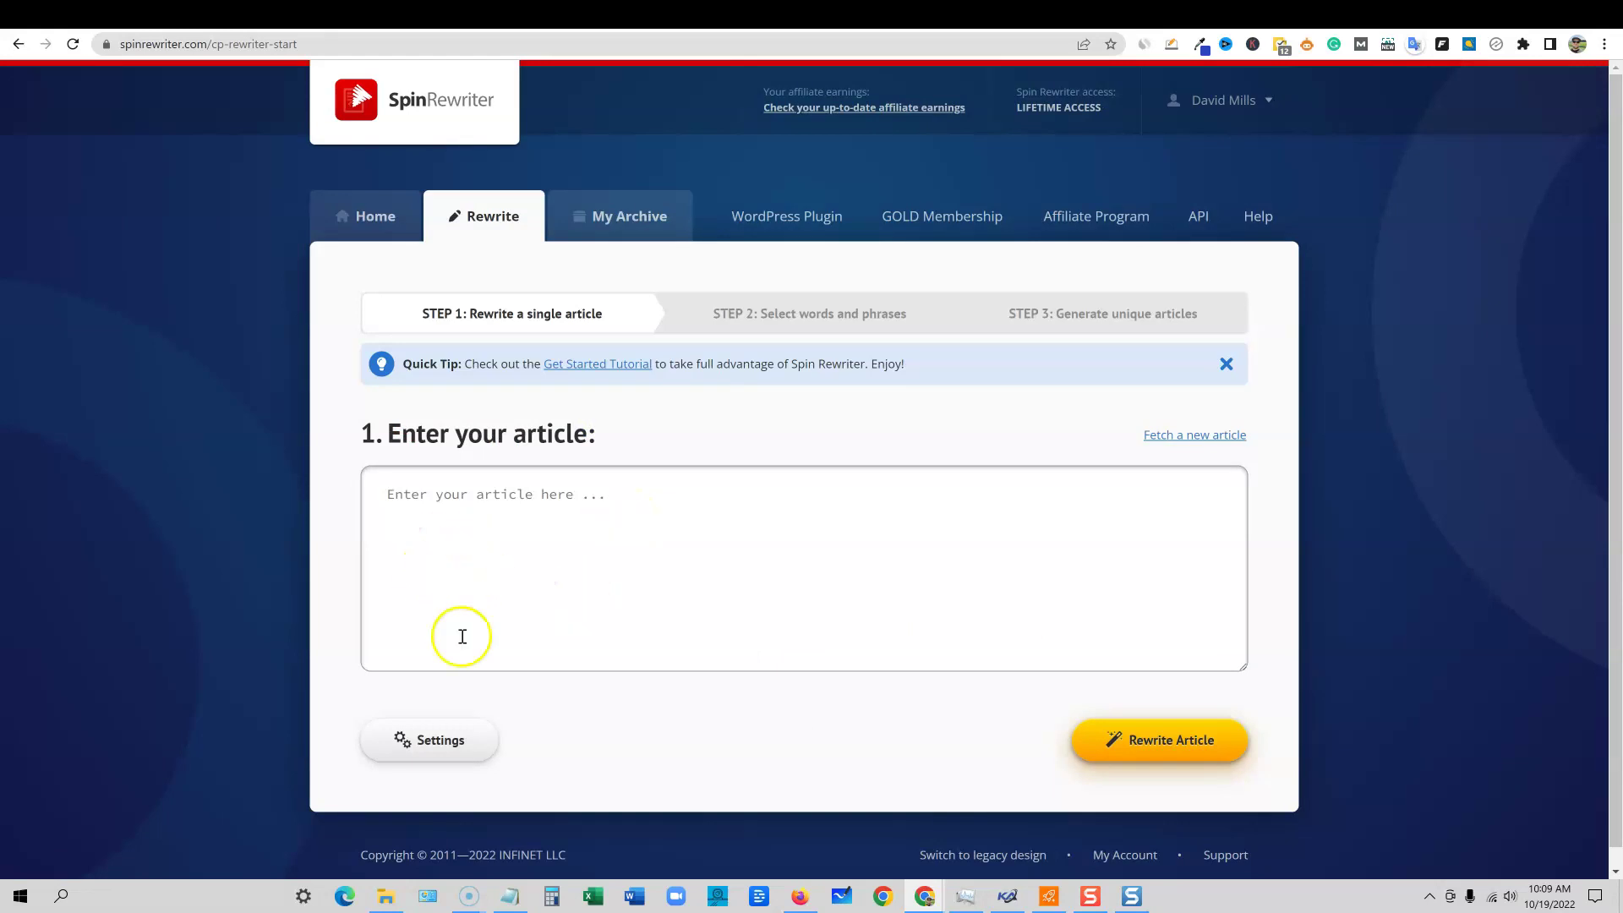
- In the rewrite settings, turn on automatic sentence rewriting and automatic changes to the structure of phrases and sentences
click(426, 743)
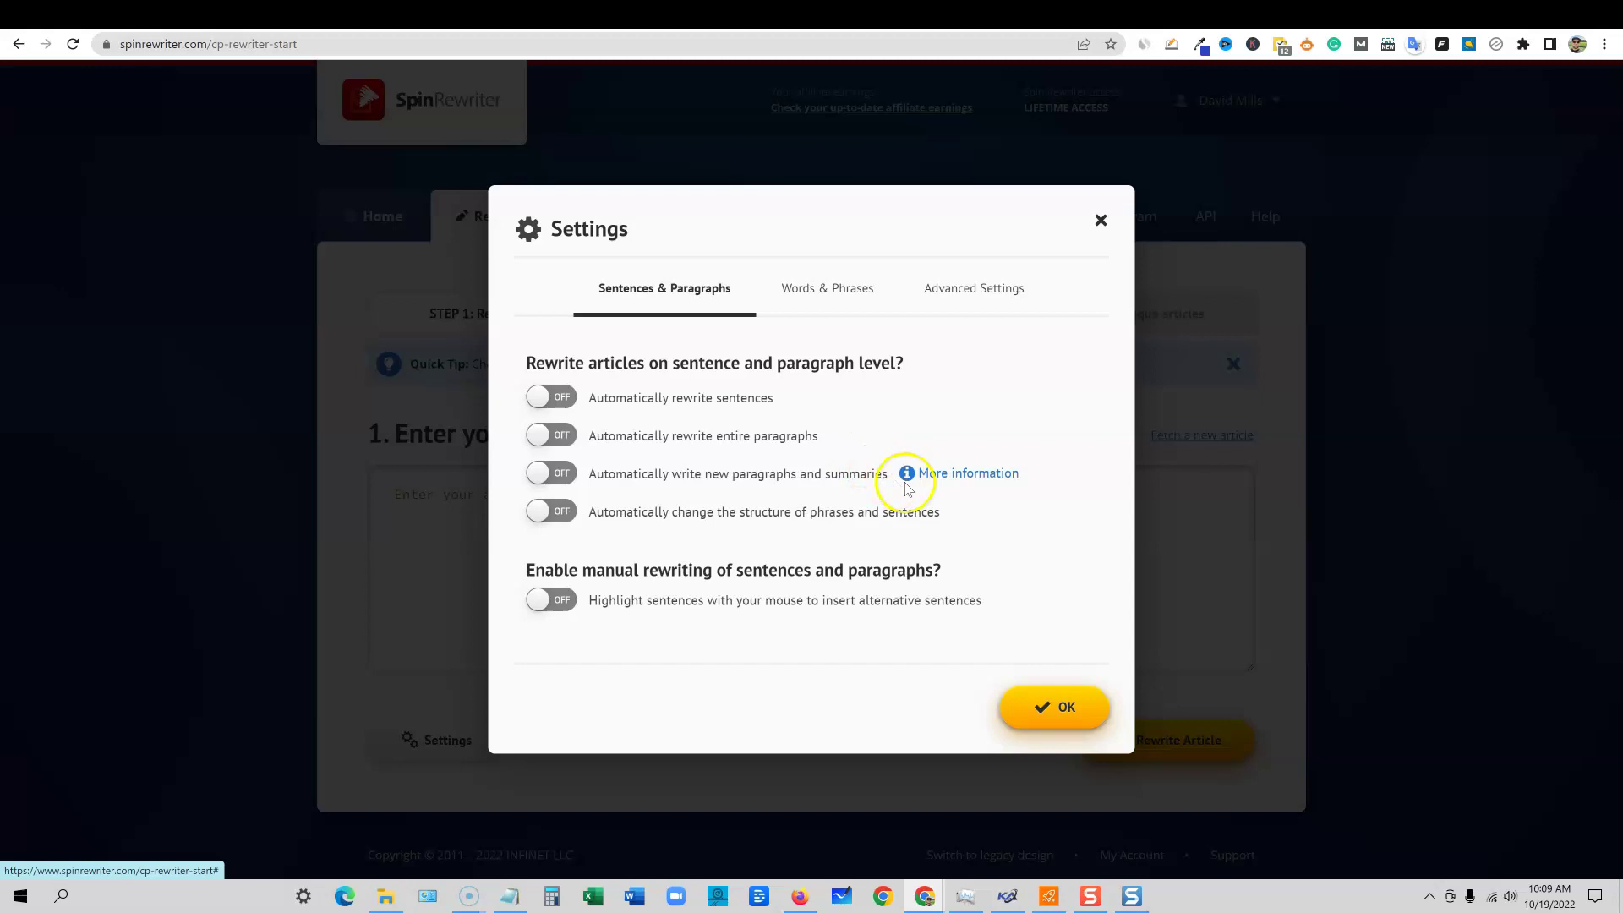
click(551, 397)
click(565, 510)
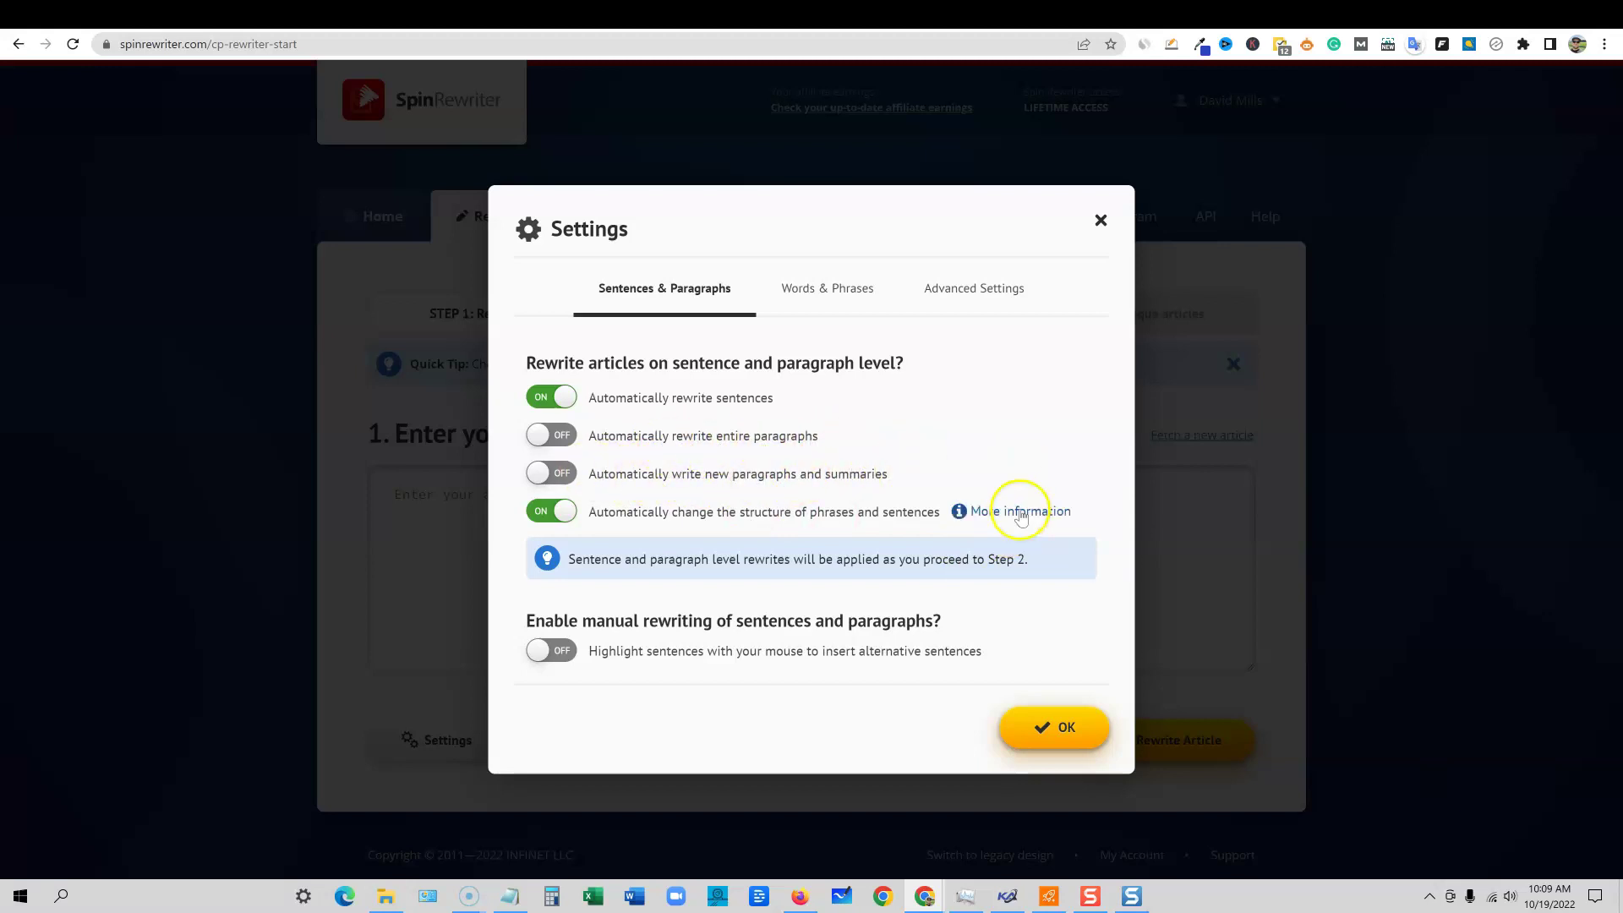
- Examine the Words & Phrases settings, including the protected keywords field and the Recommended synonym level
click(858, 288)
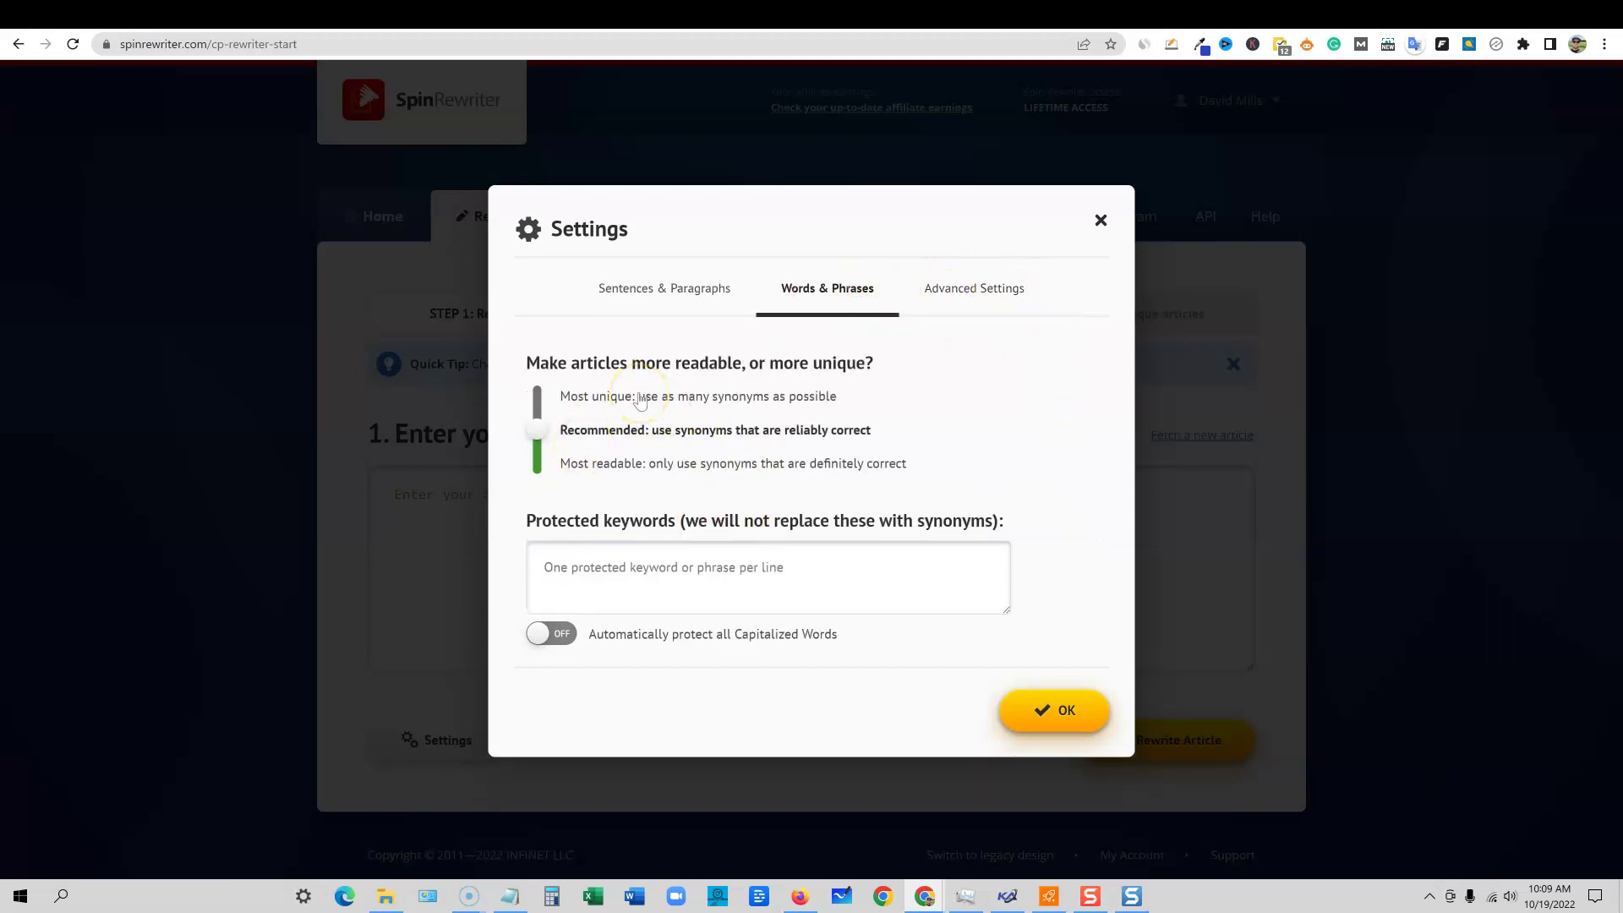
click(802, 567)
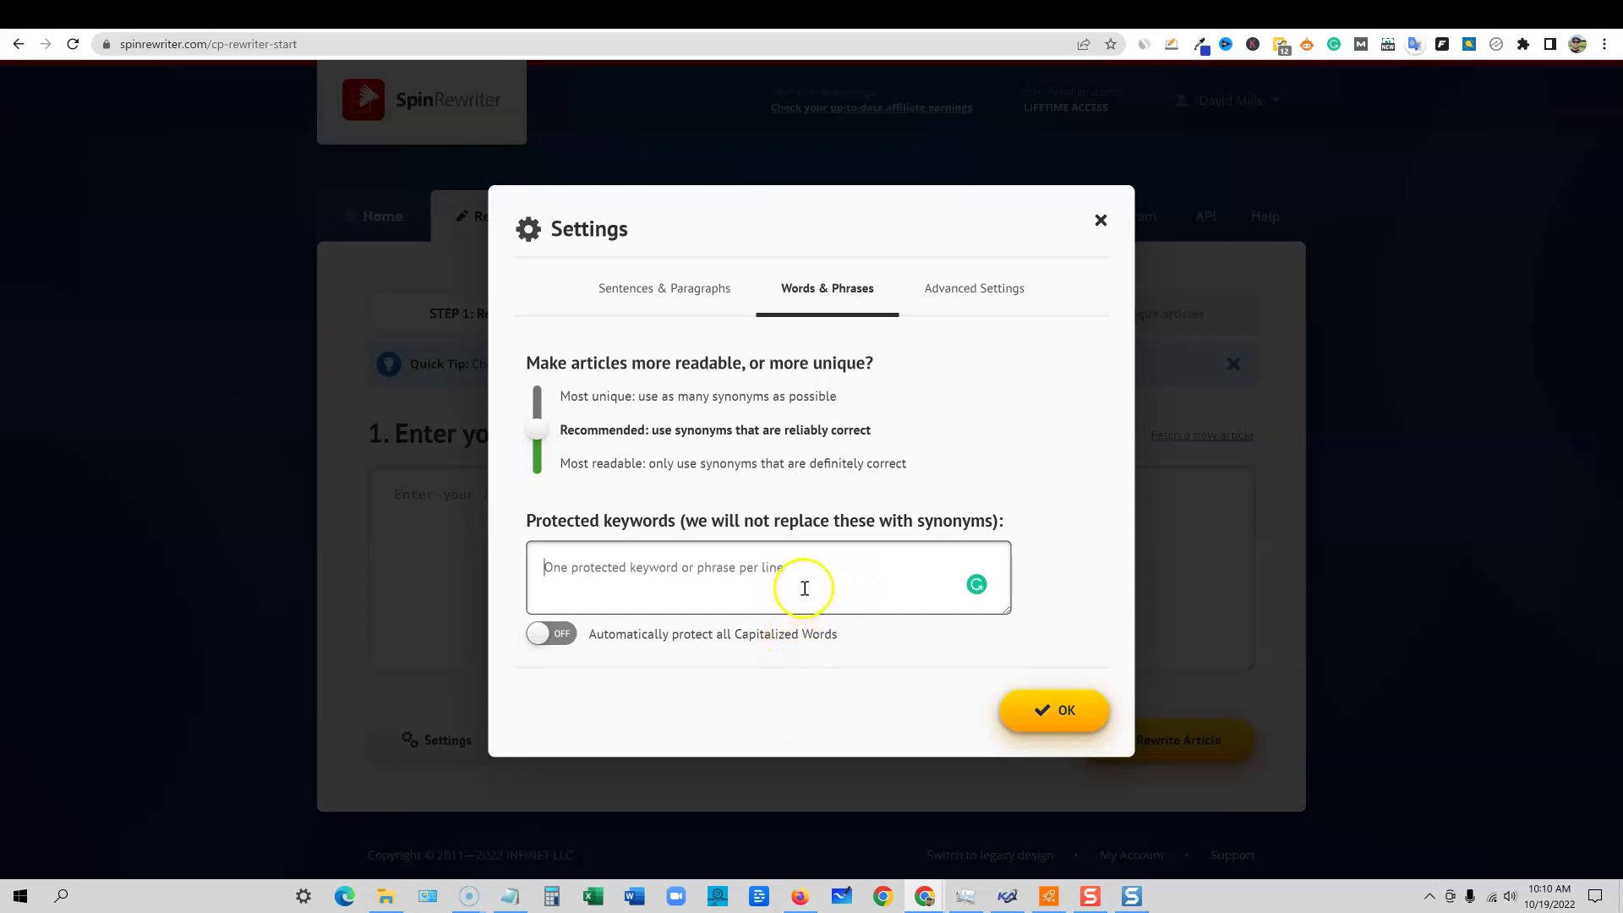
click(667, 571)
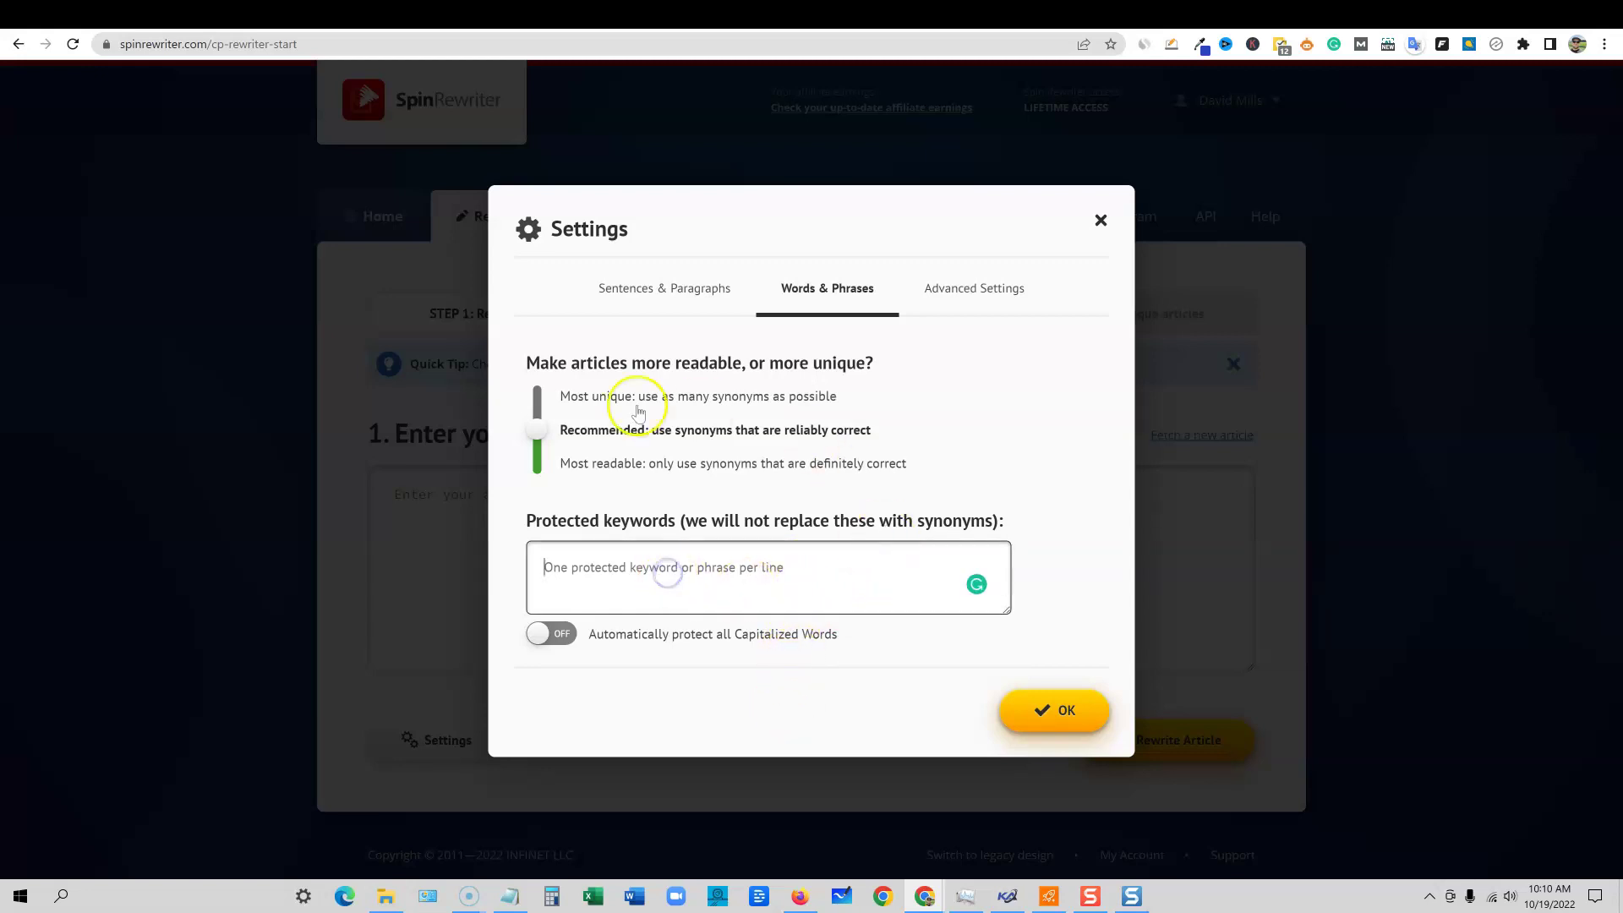
click(537, 427)
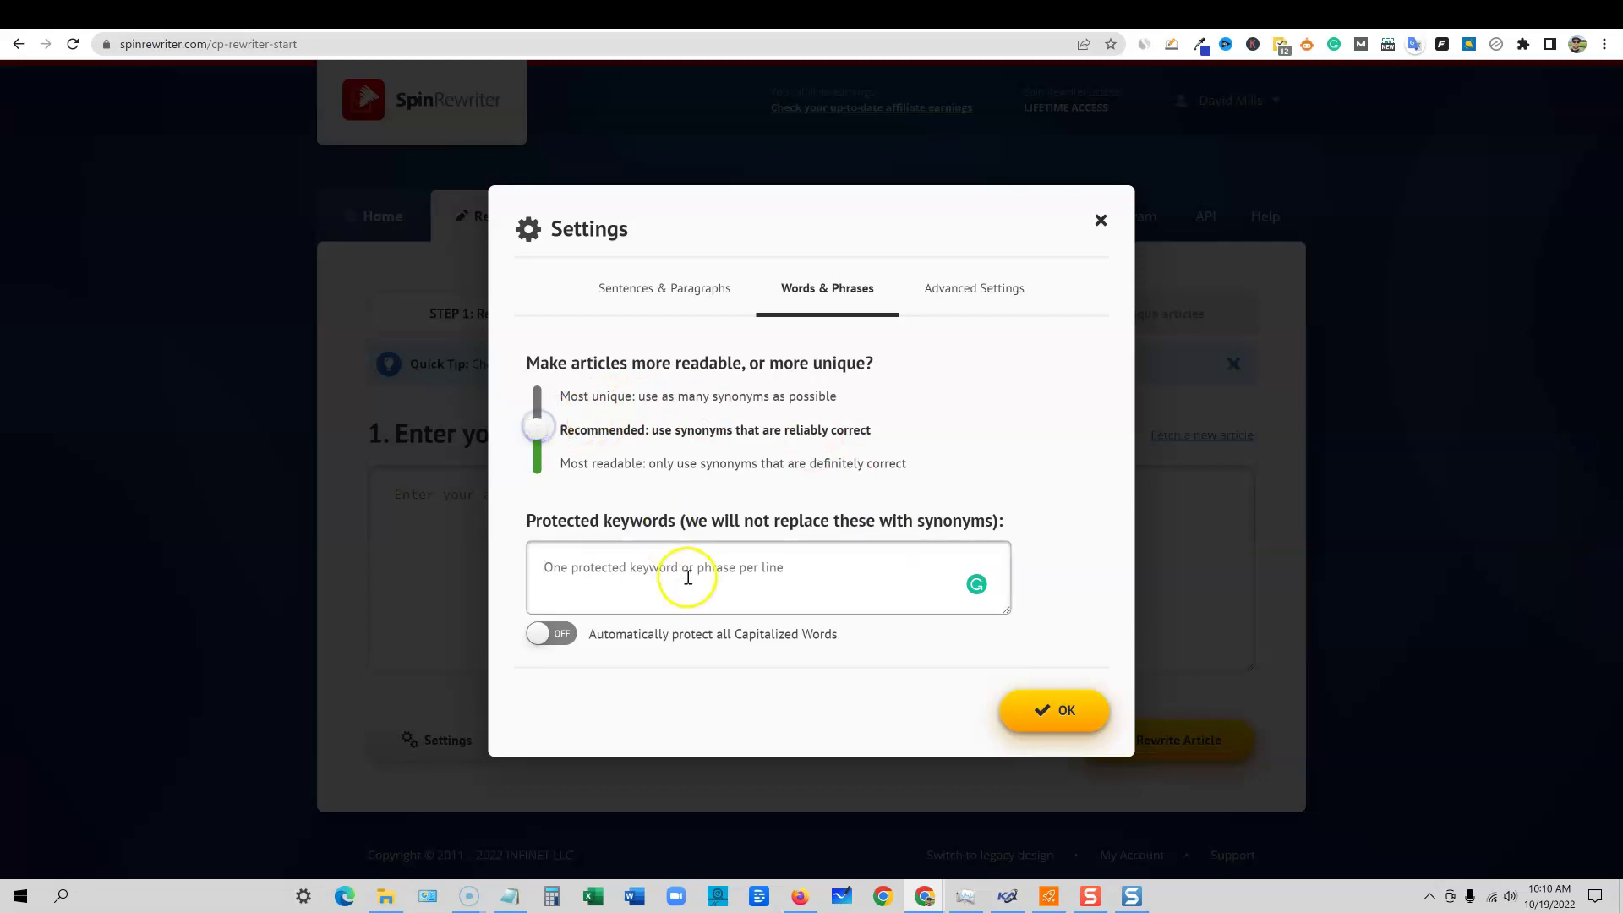
- Set the synonym level to Most readable, move it back toward Most unique, and open the Advanced Settings
click(541, 464)
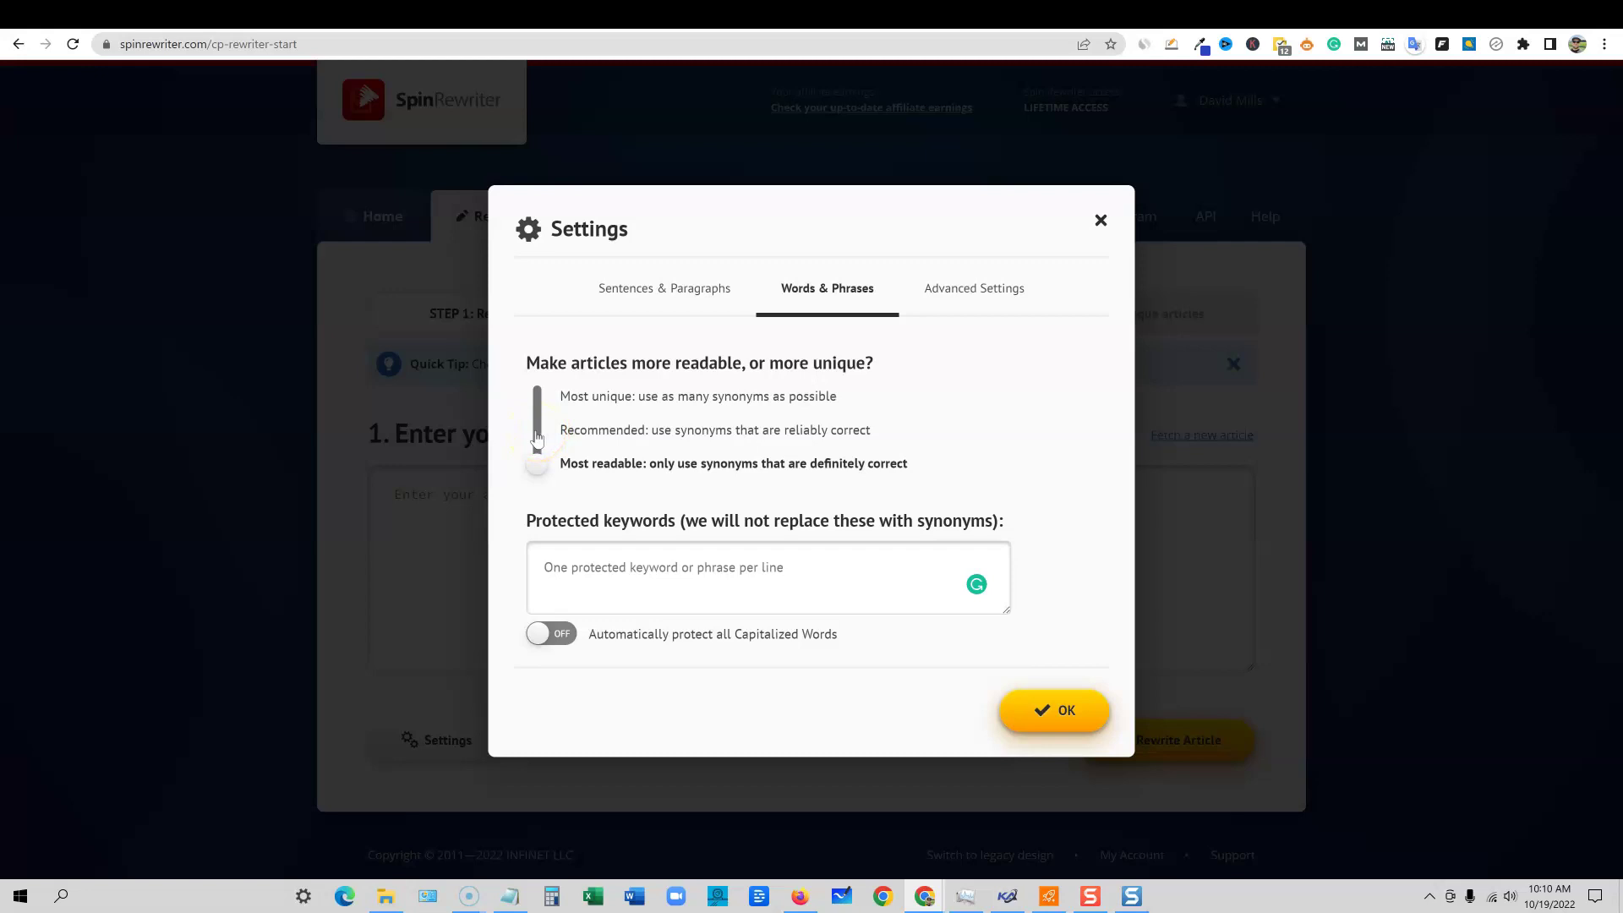
click(587, 478)
drag(543, 475, 536, 409)
click(945, 286)
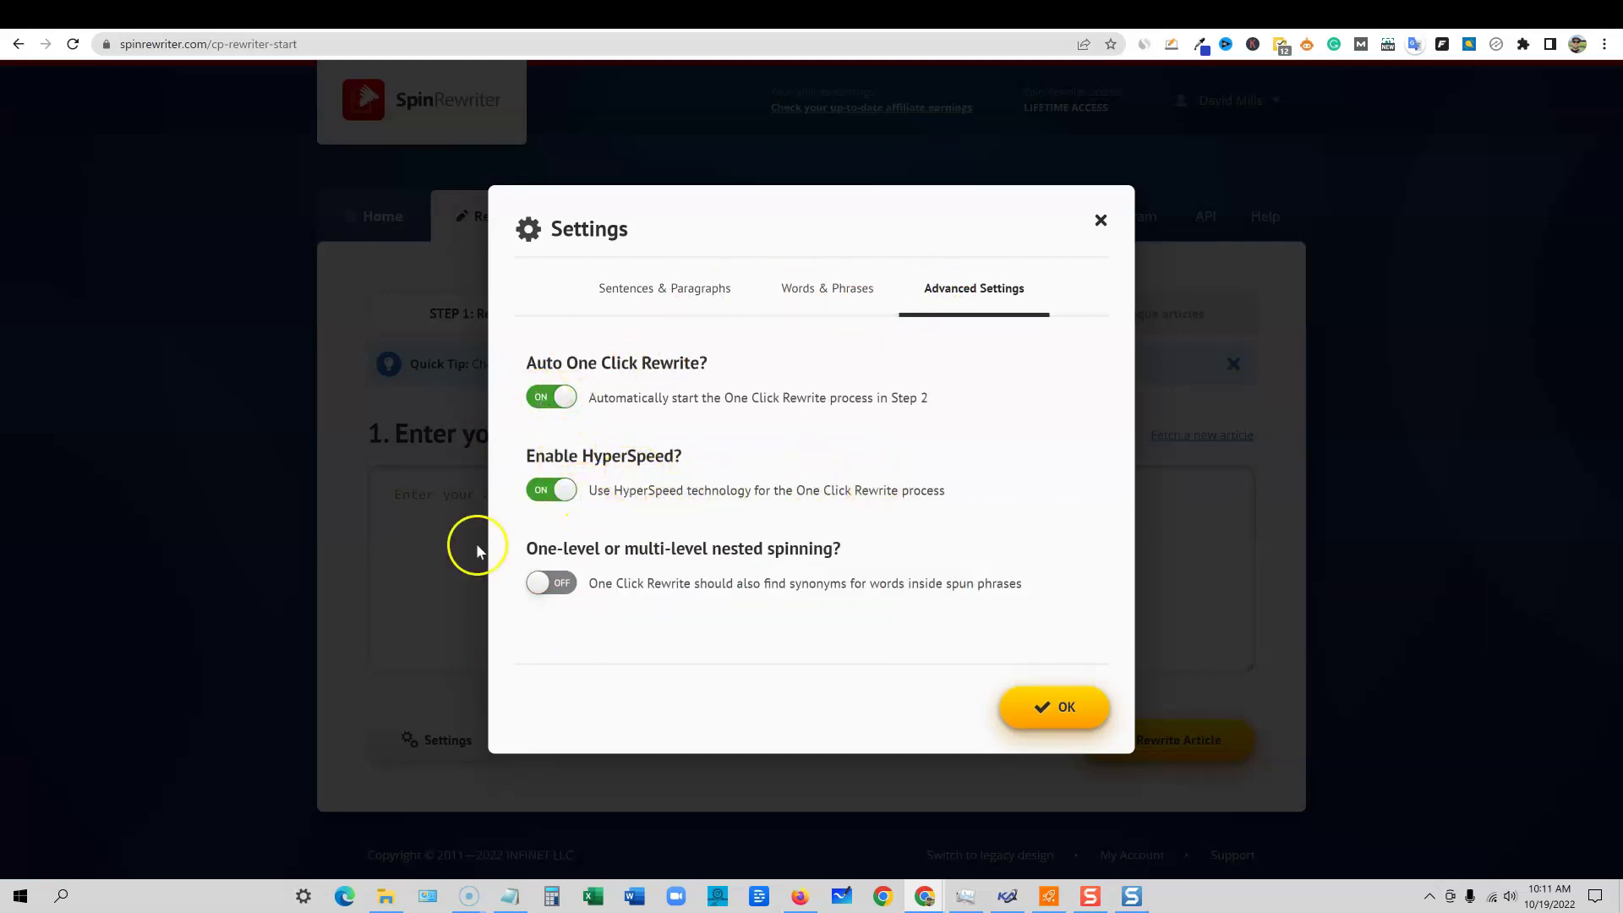
- Confirm the rewrite settings and switch to the blog article "The Top 5 RV Brands in the USA"
click(1067, 703)
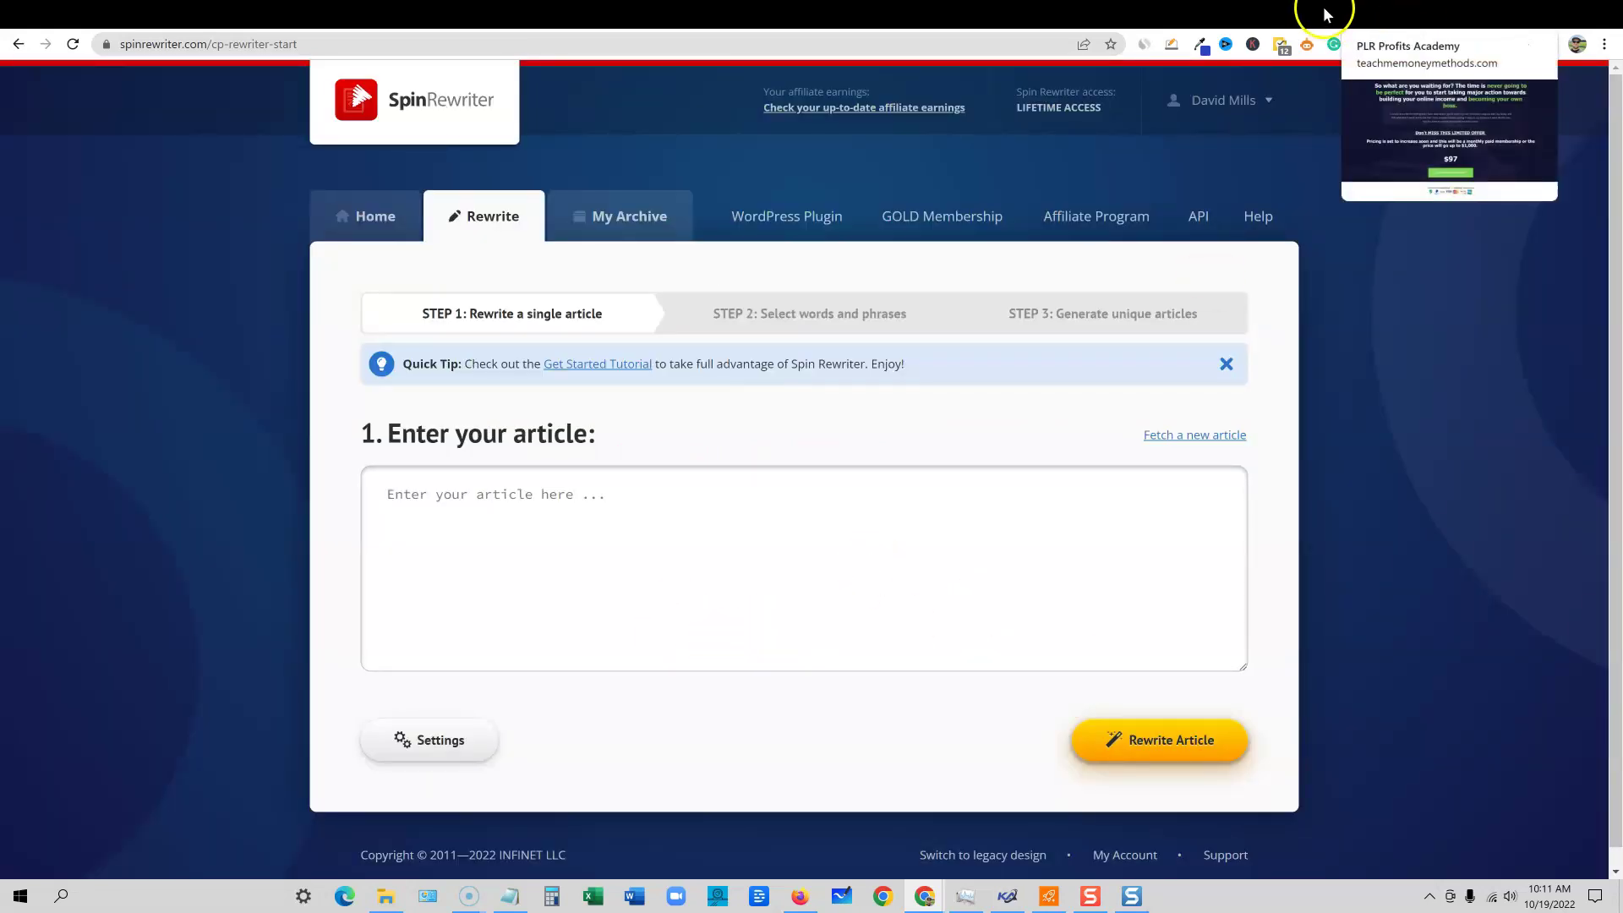
click(1181, 23)
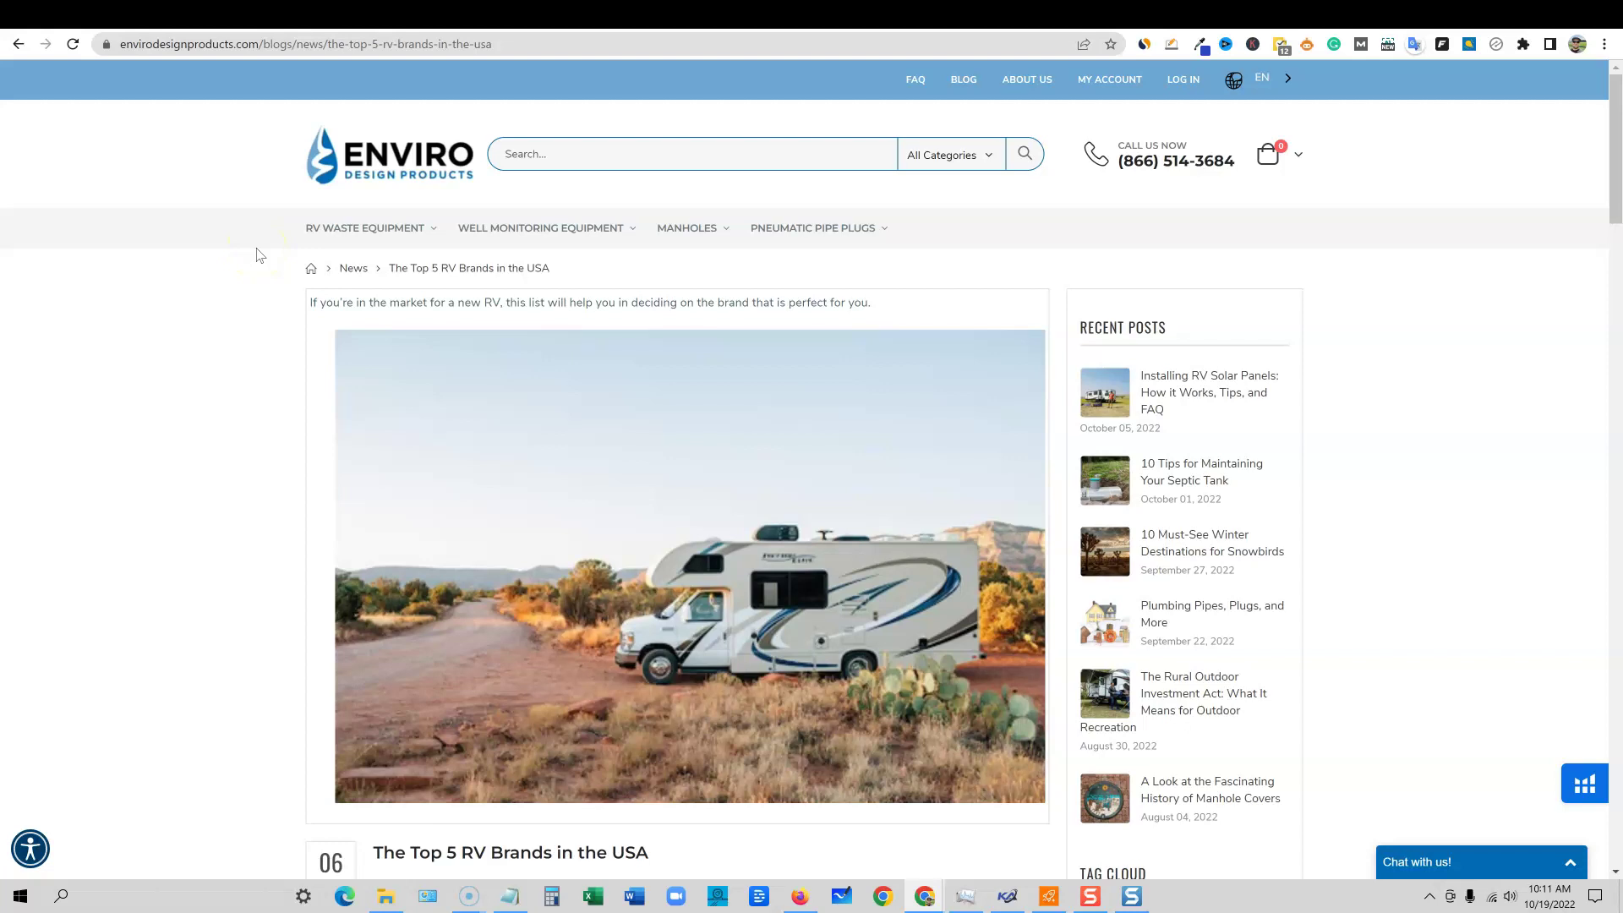
- Look through the RV brands article, from its lead image and sidebar to the section on purchasing from a top RV brand
scroll(1154, 271, down, 1)
scroll(1154, 271, down, 4)
scroll(1153, 271, up, 5)
scroll(1265, 672, down, 6)
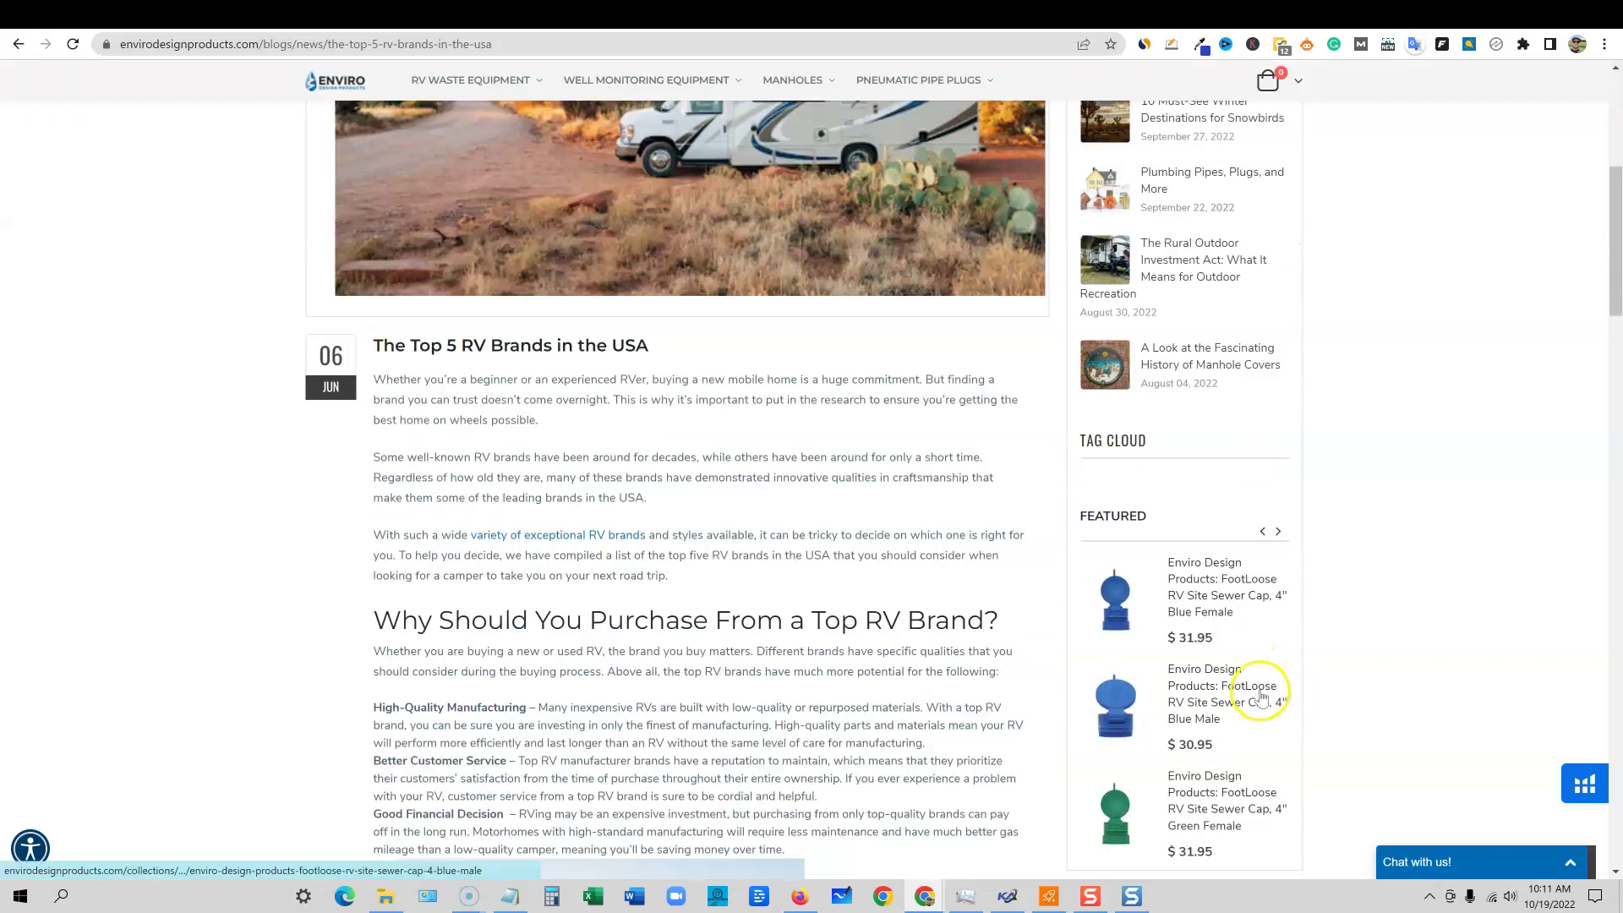
scroll(1259, 693, up, 6)
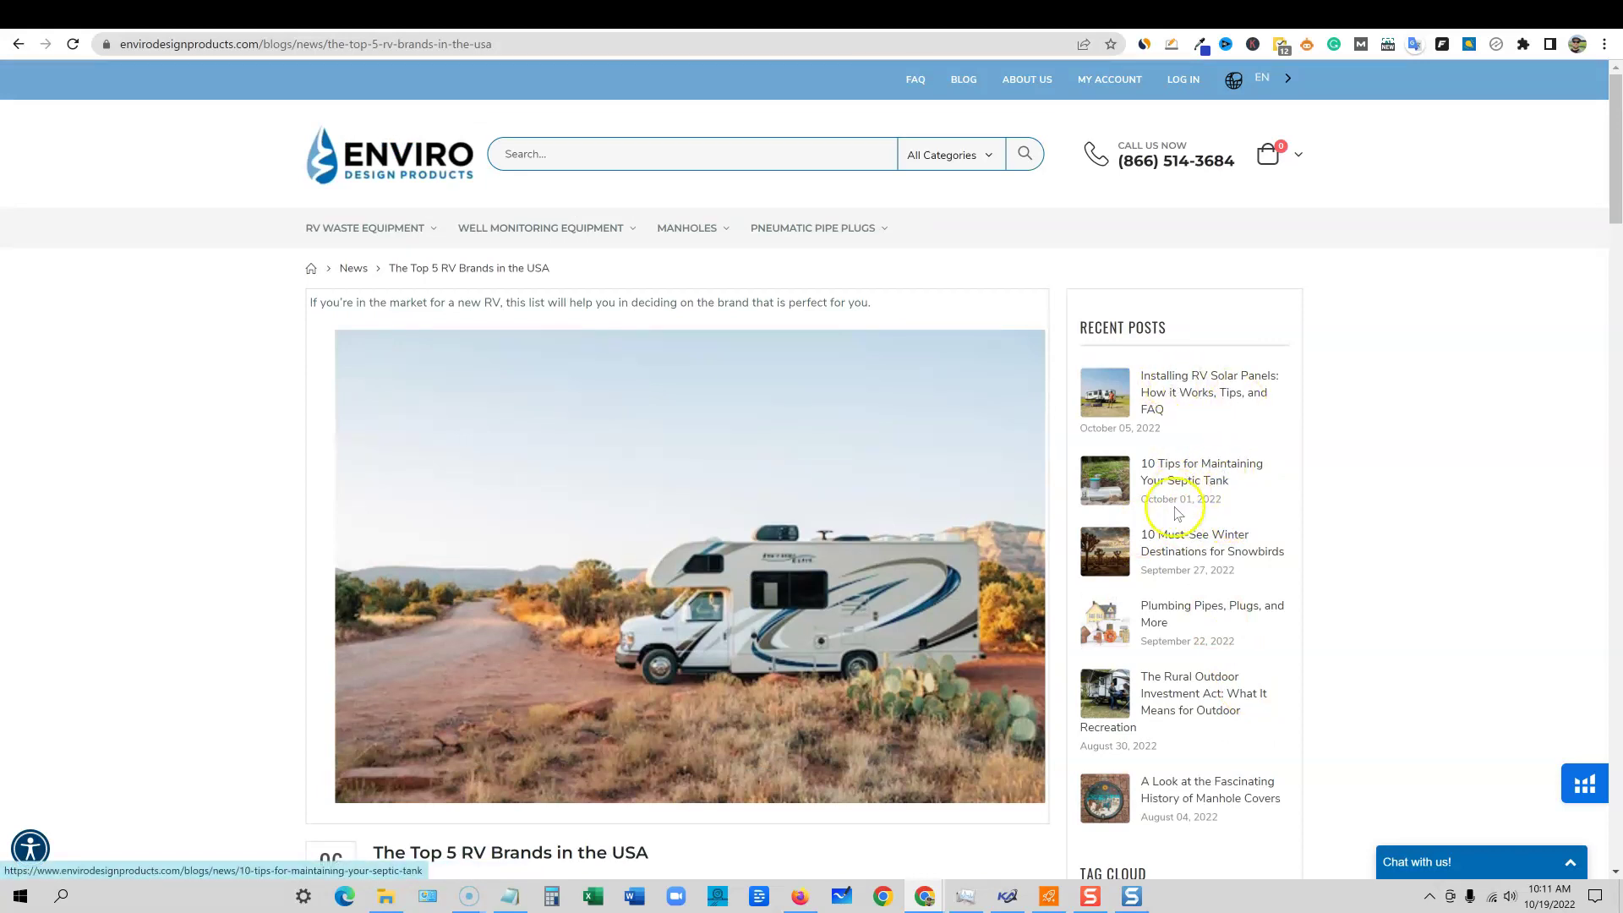
scroll(1236, 805, down, 2)
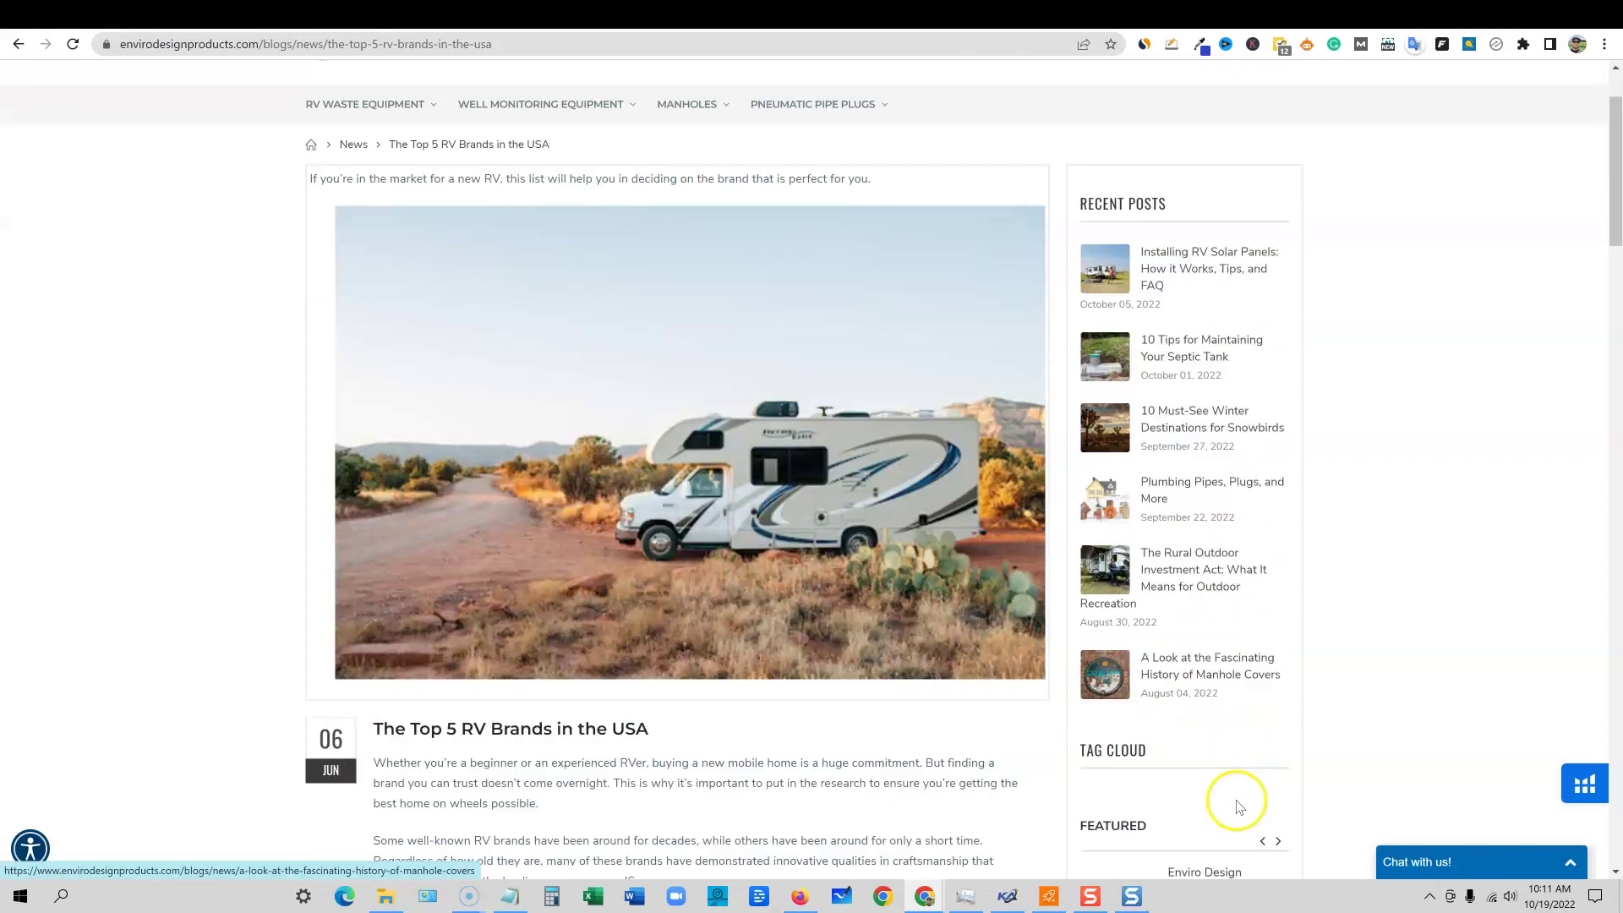
scroll(1237, 806, down, 6)
scroll(1237, 808, up, 1)
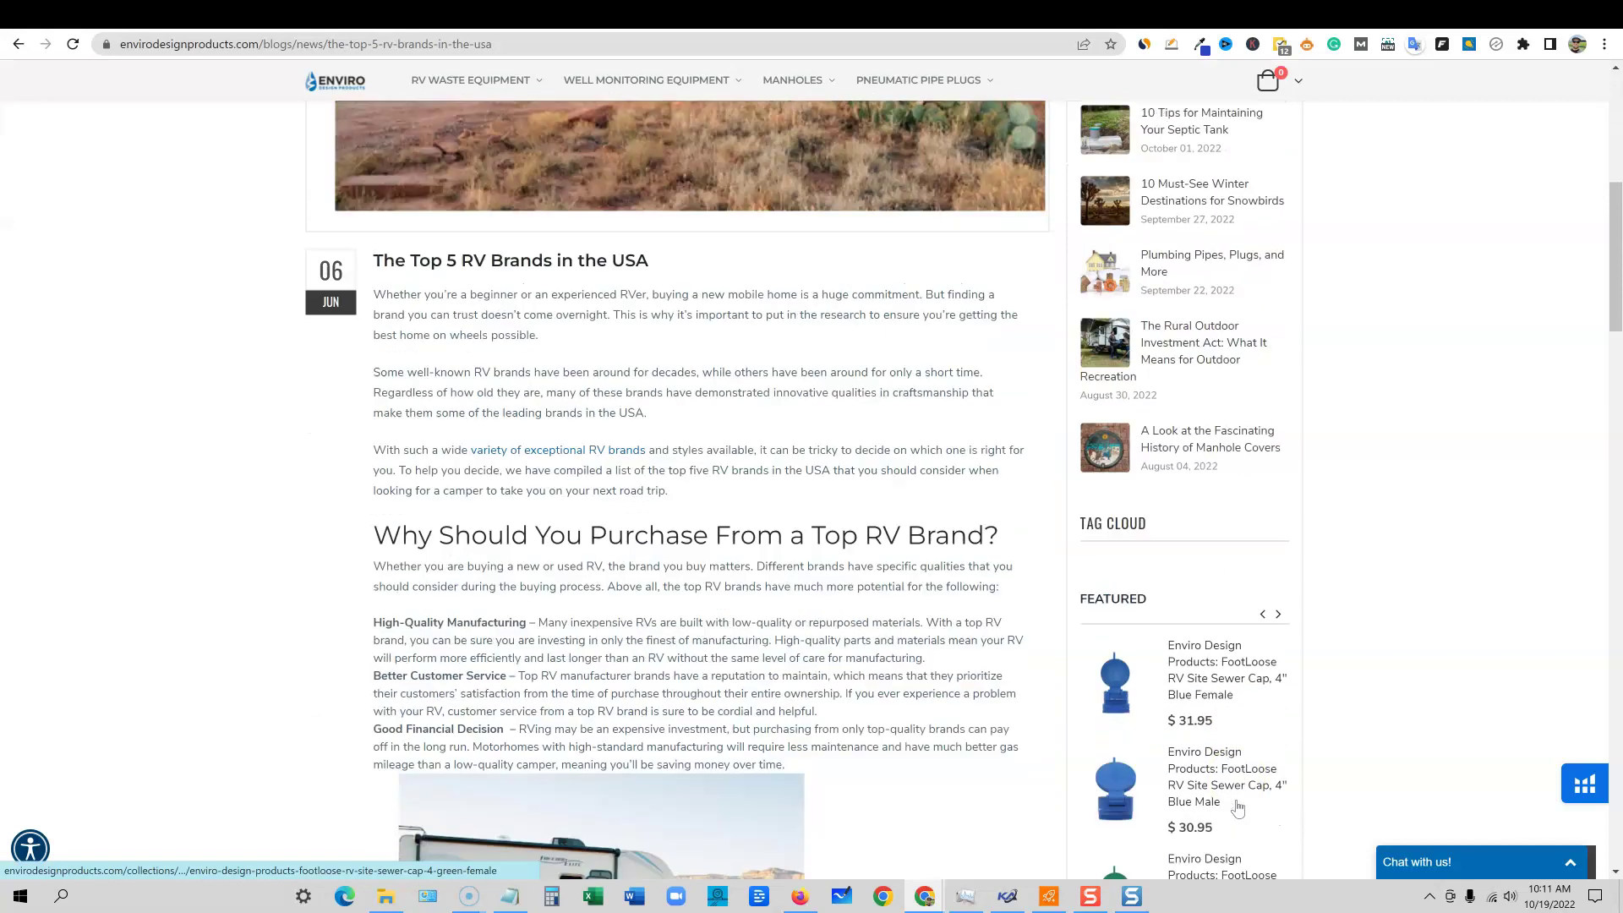
scroll(1237, 806, up, 10)
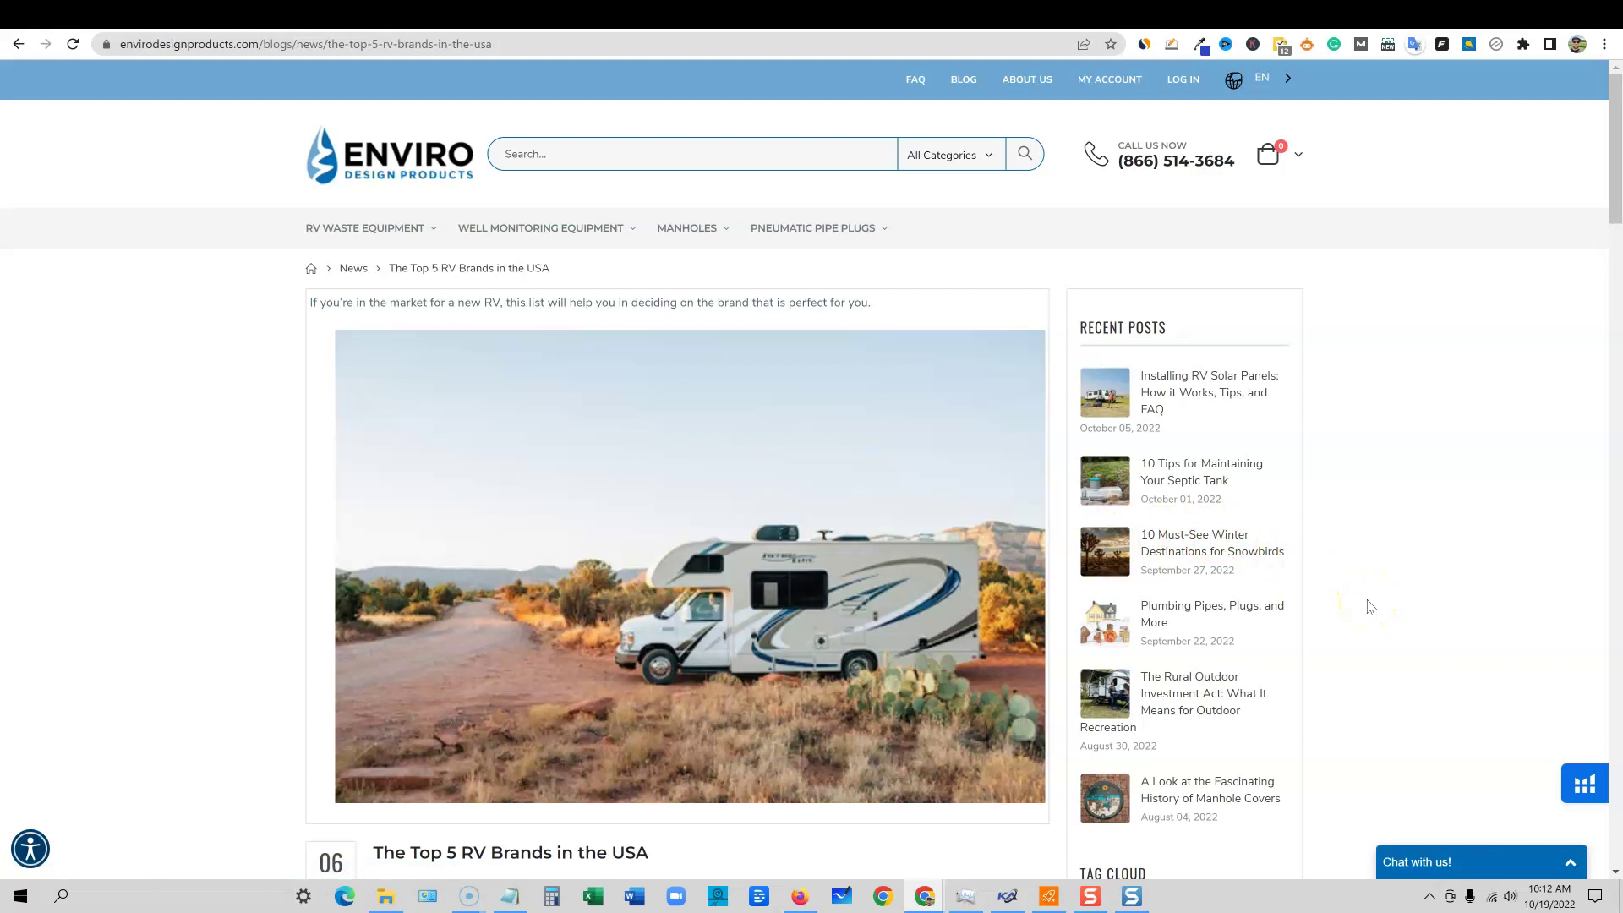
scroll(1370, 607, down, 1)
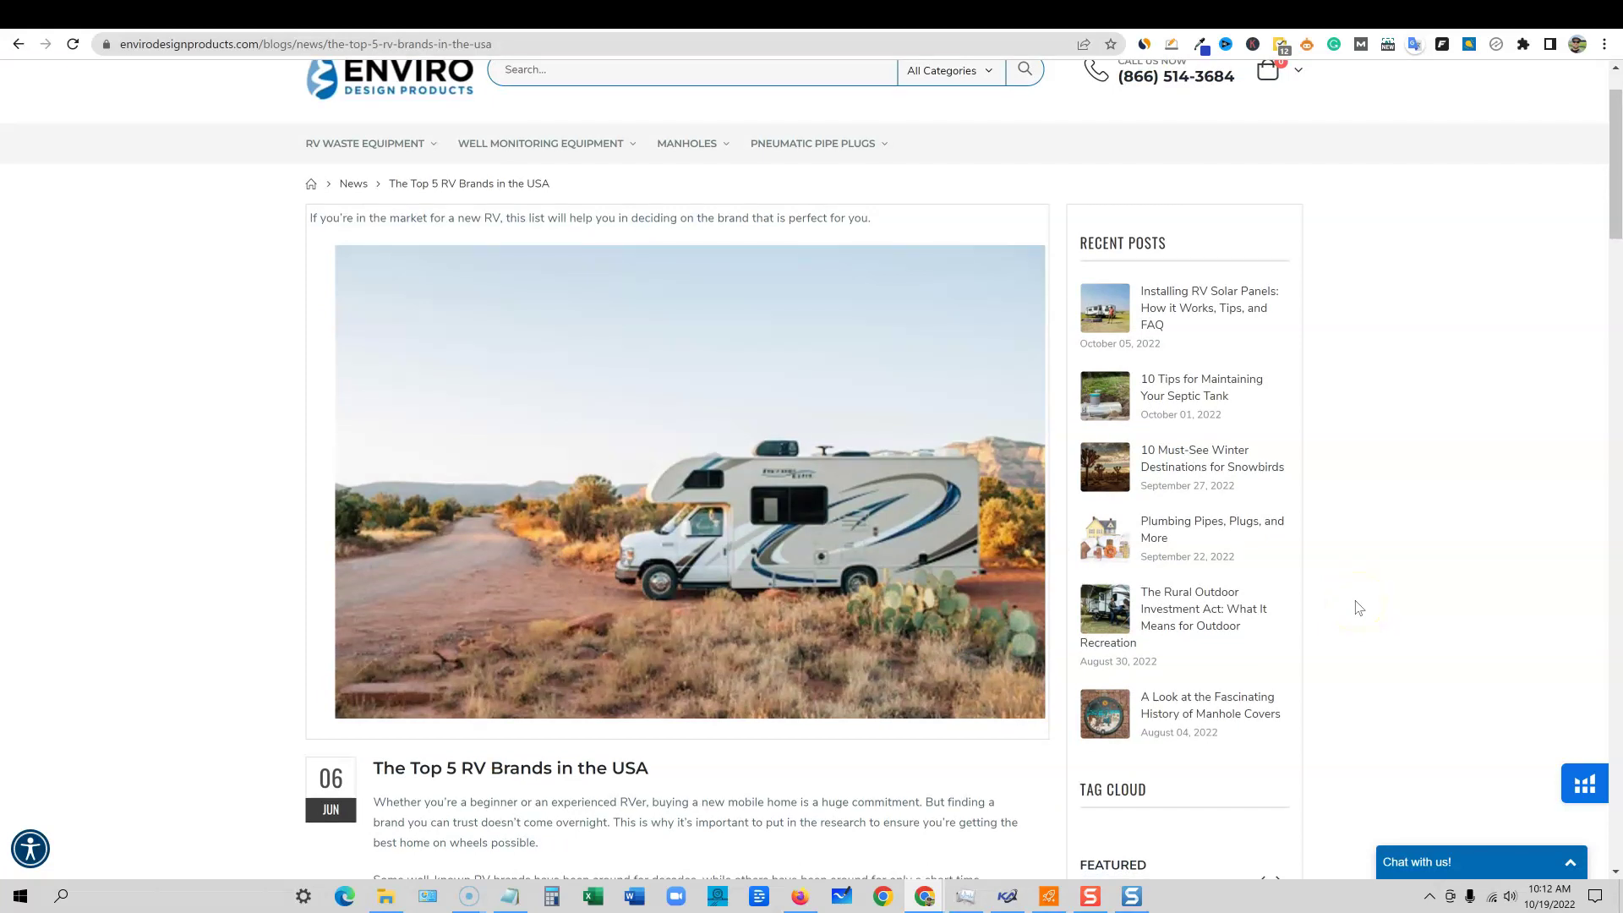
scroll(1359, 607, down, 3)
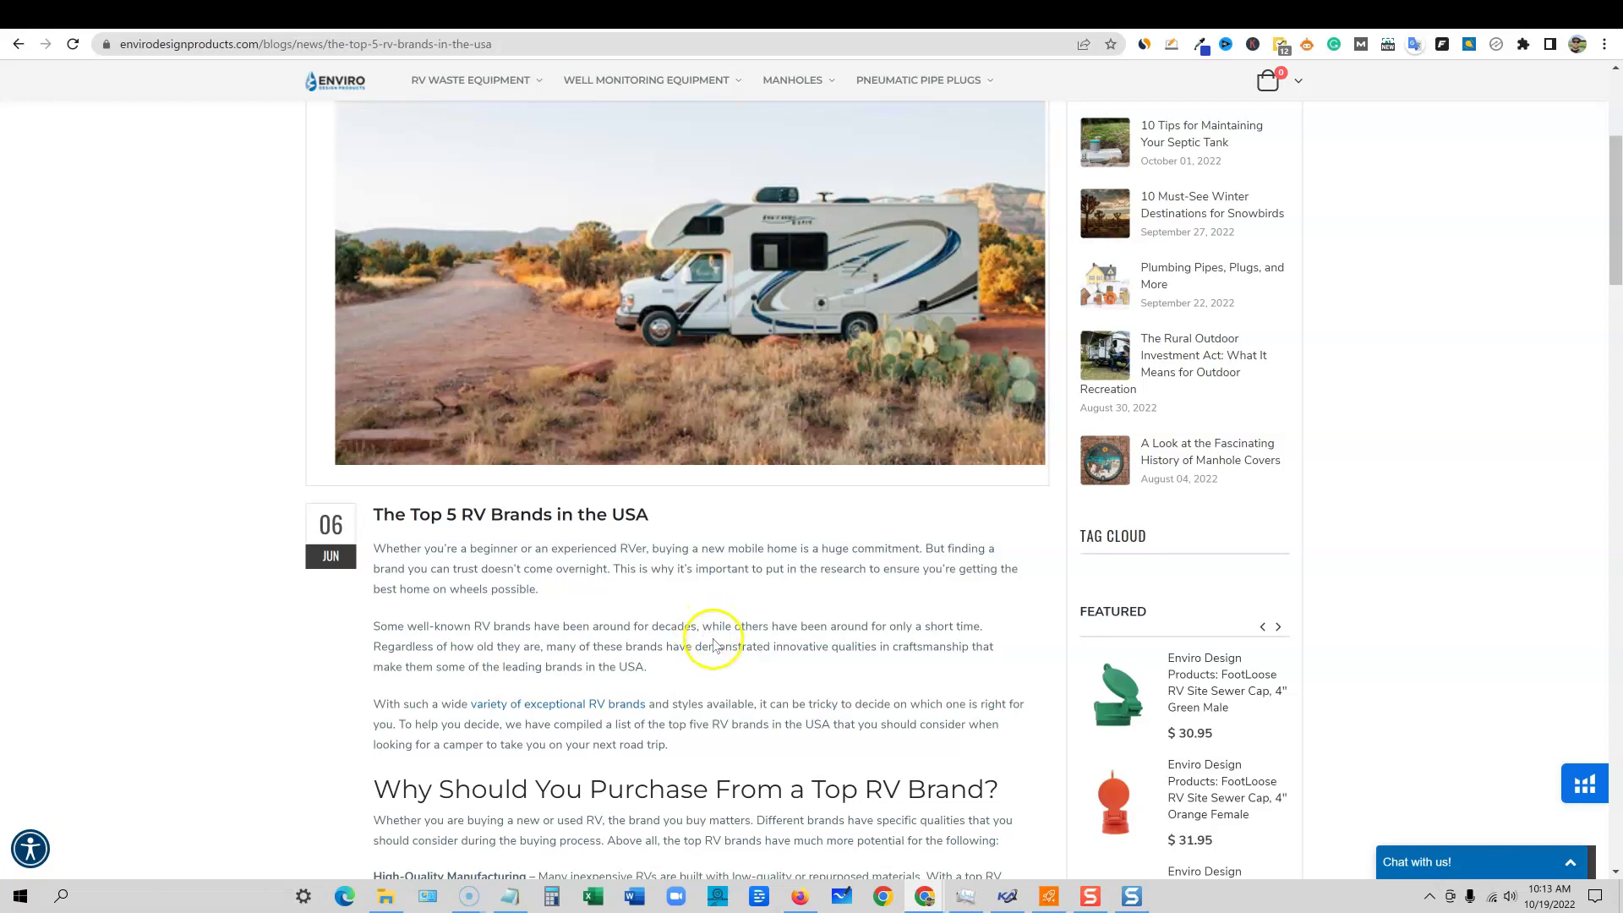
scroll(725, 676, down, 2)
scroll(726, 679, down, 1)
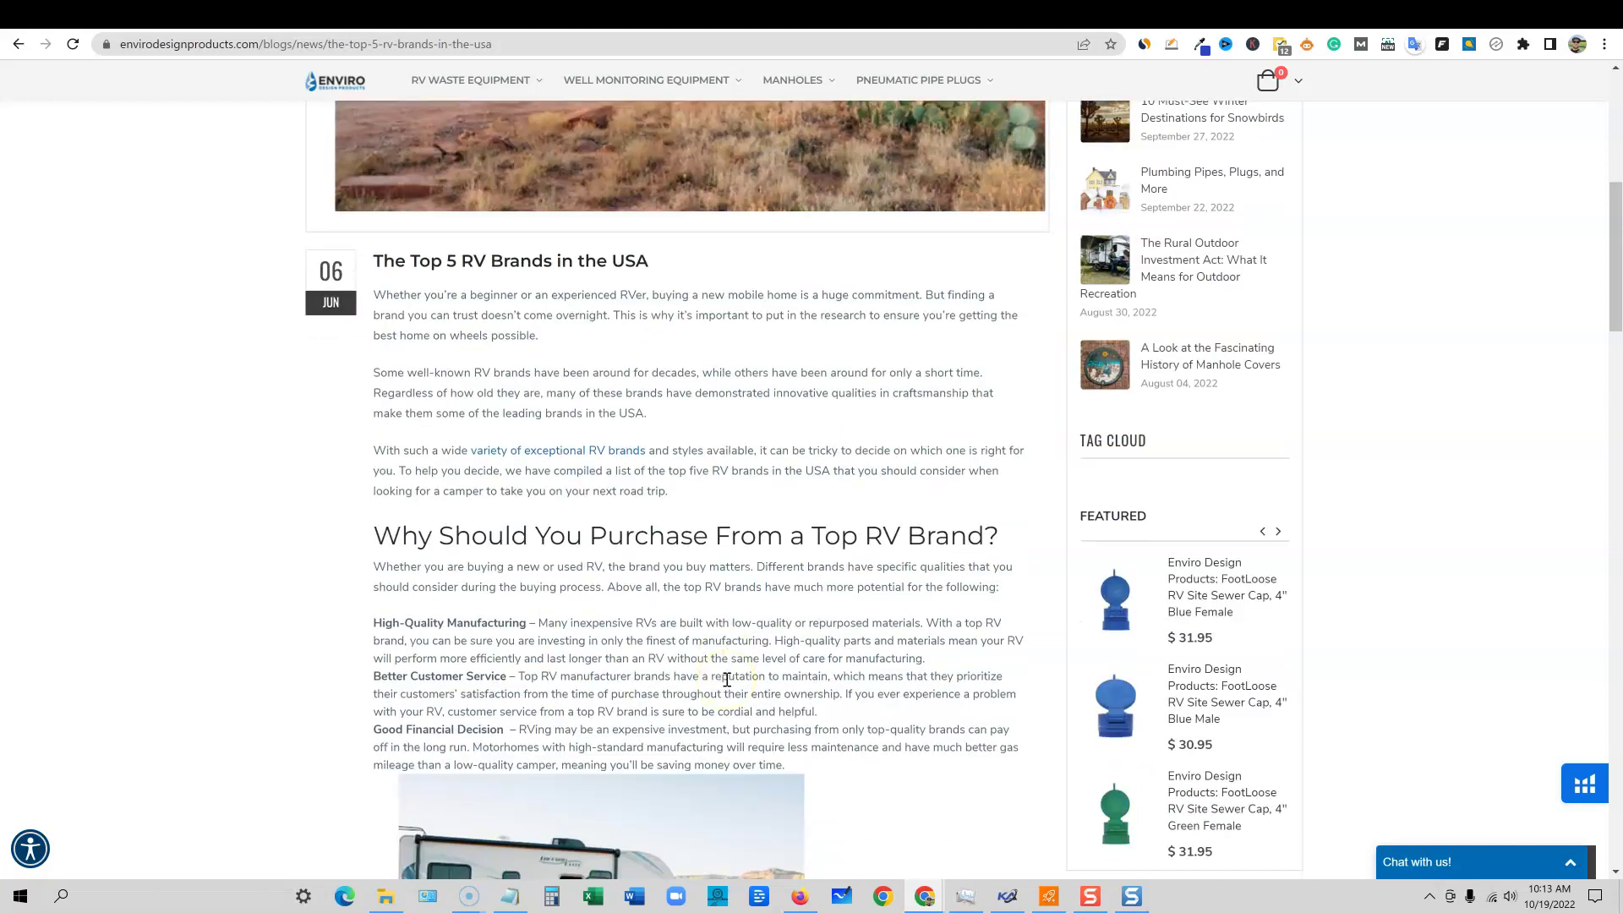
scroll(727, 679, up, 1)
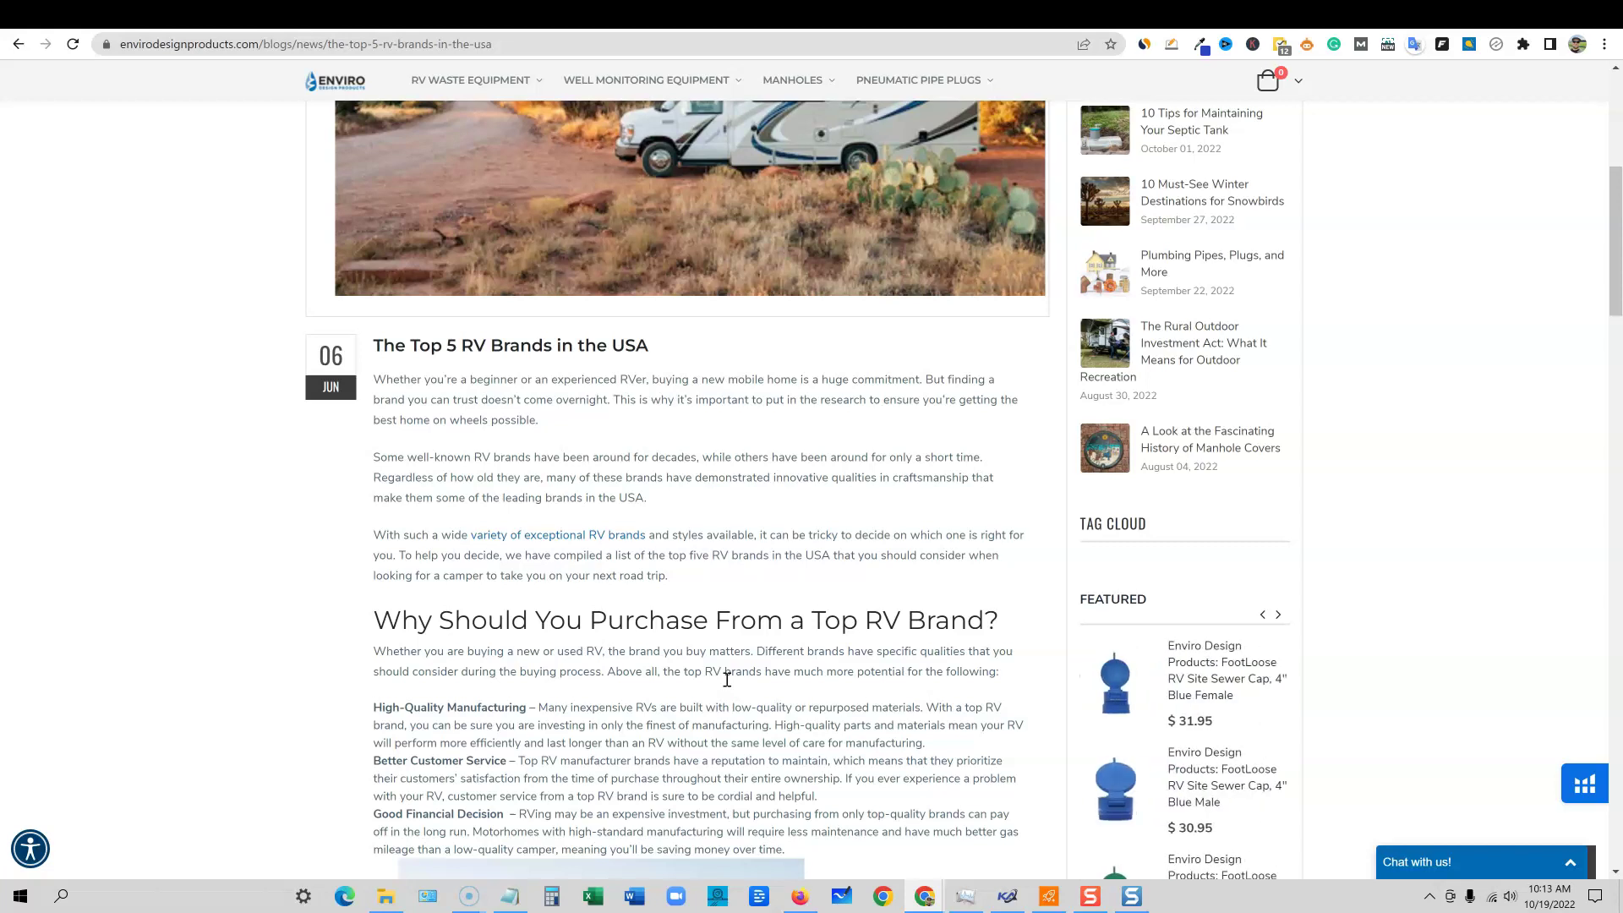
click(709, 702)
click(720, 718)
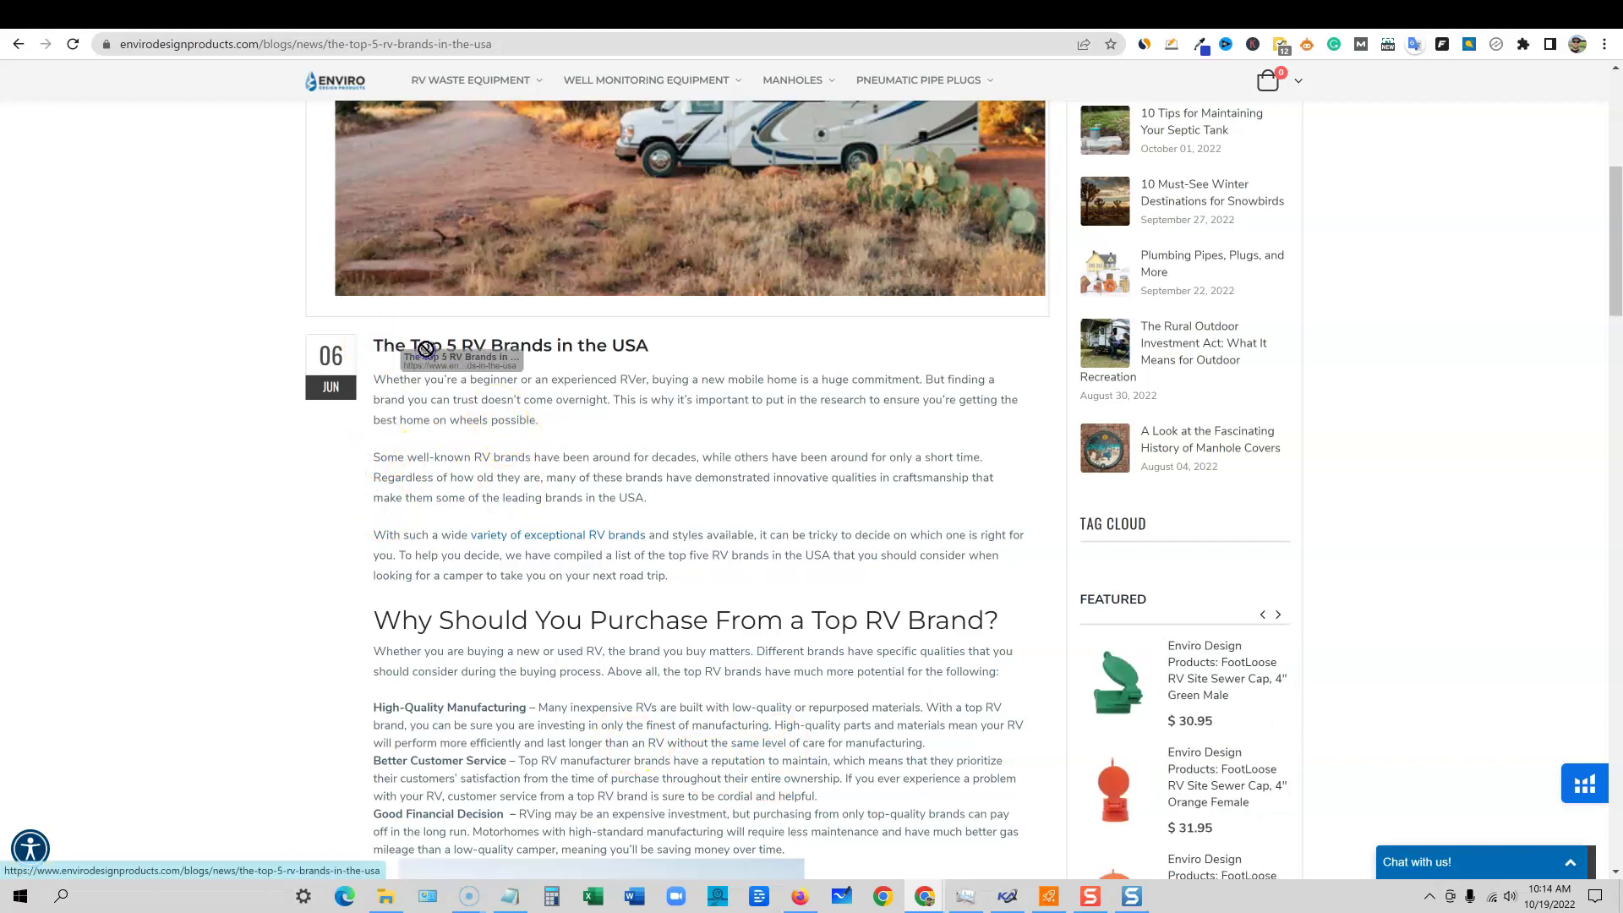
click(543, 349)
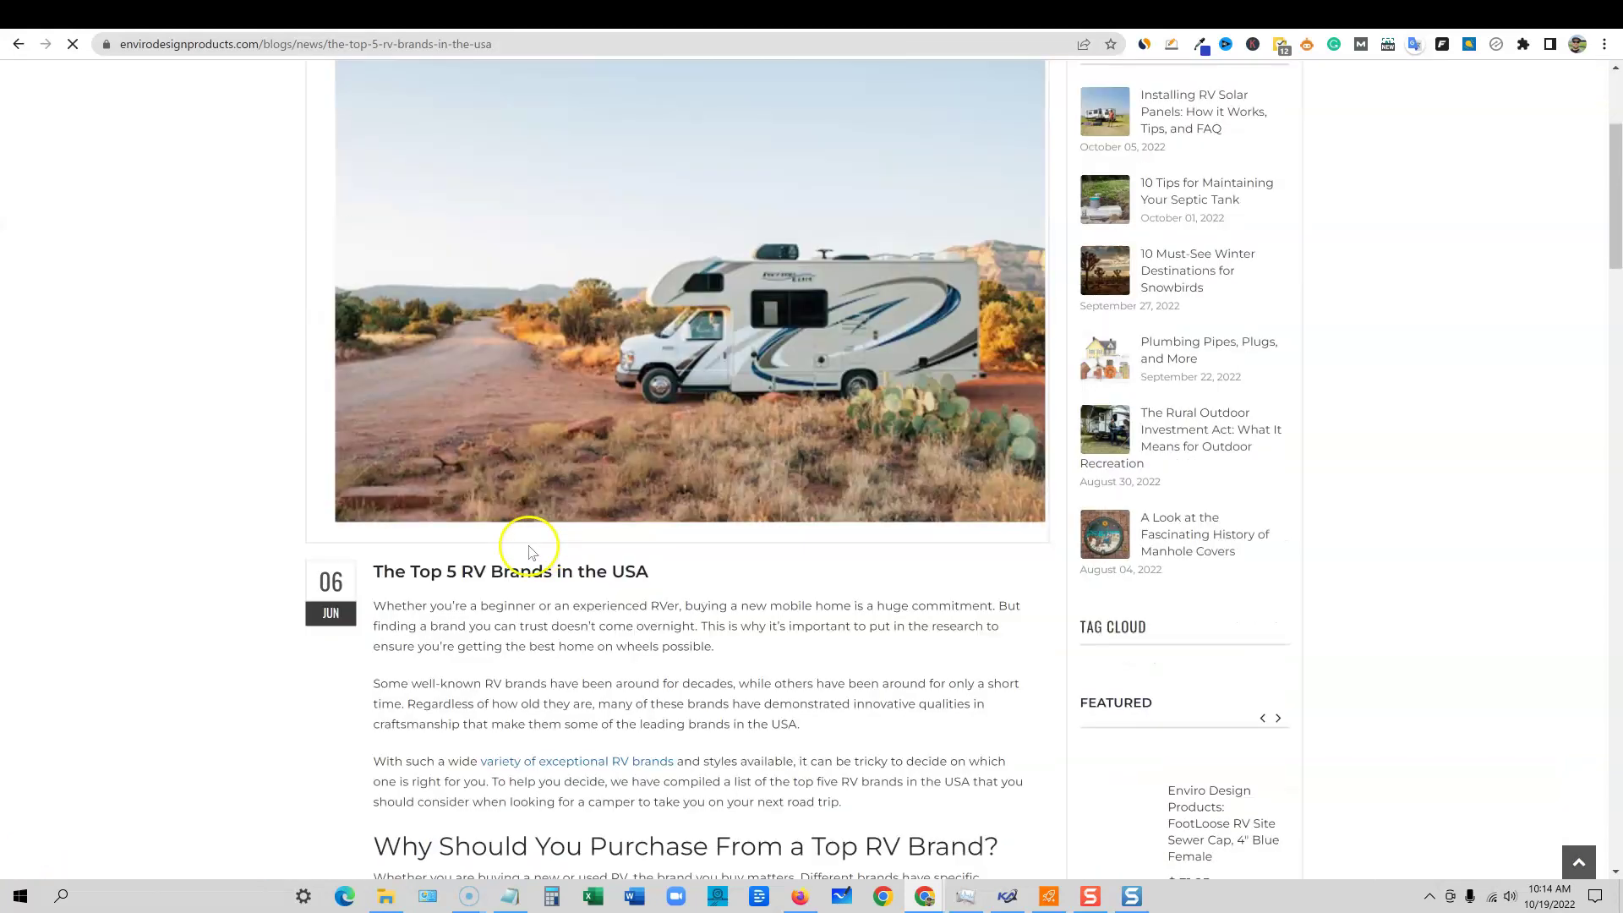
scroll(530, 548, down, 2)
click(490, 432)
click(474, 483)
drag(453, 449, 691, 763)
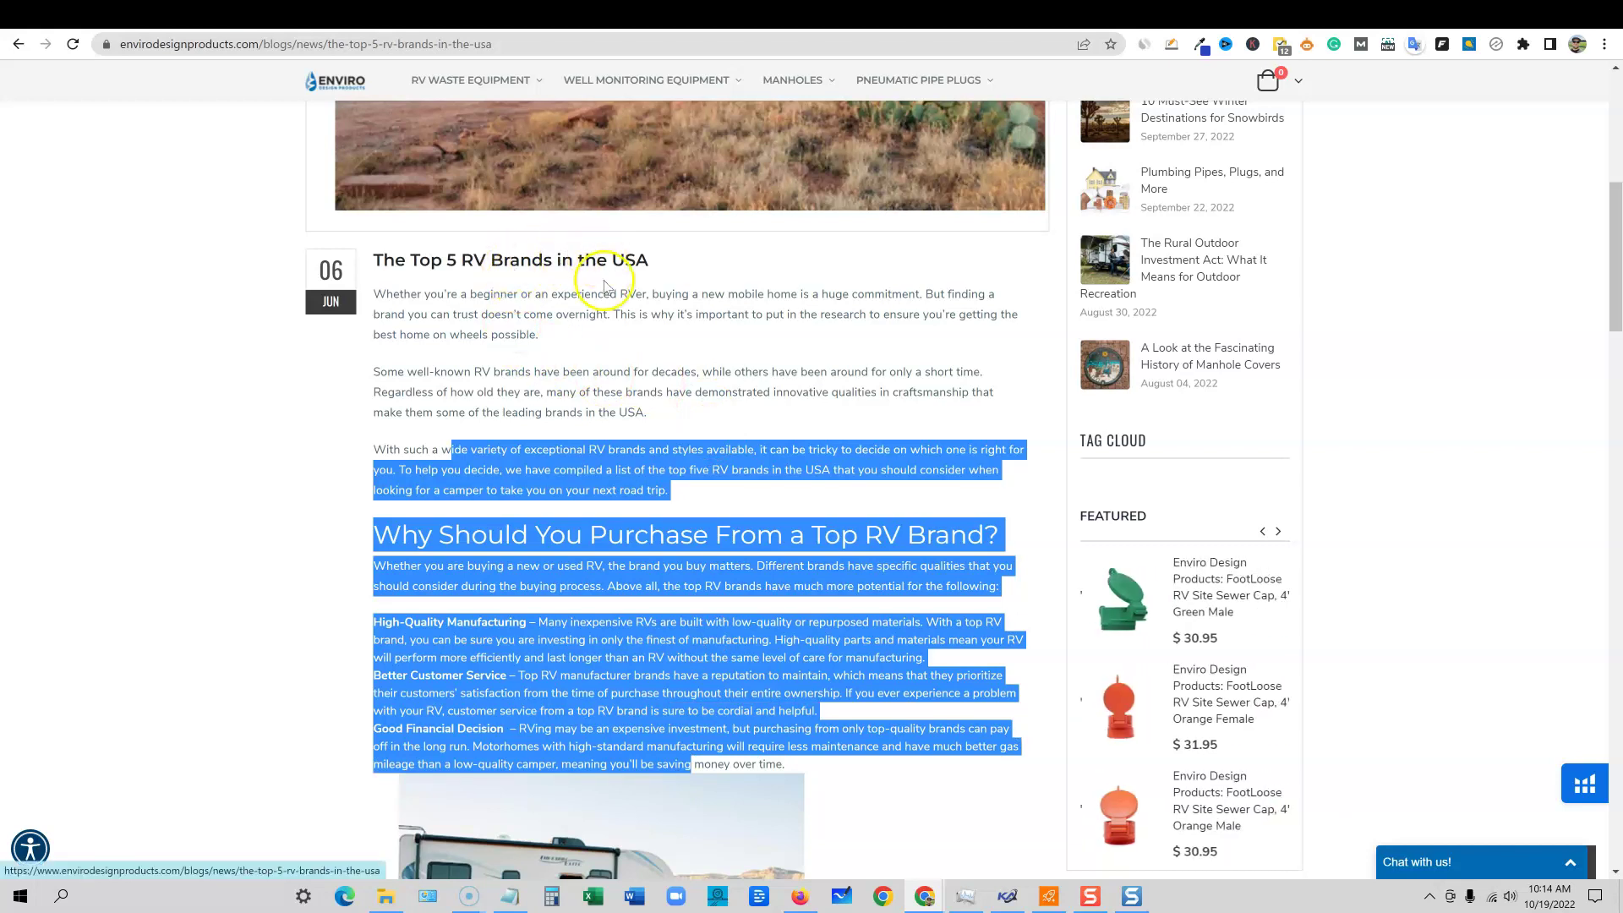
drag(635, 294, 383, 260)
key(ctrl+c)
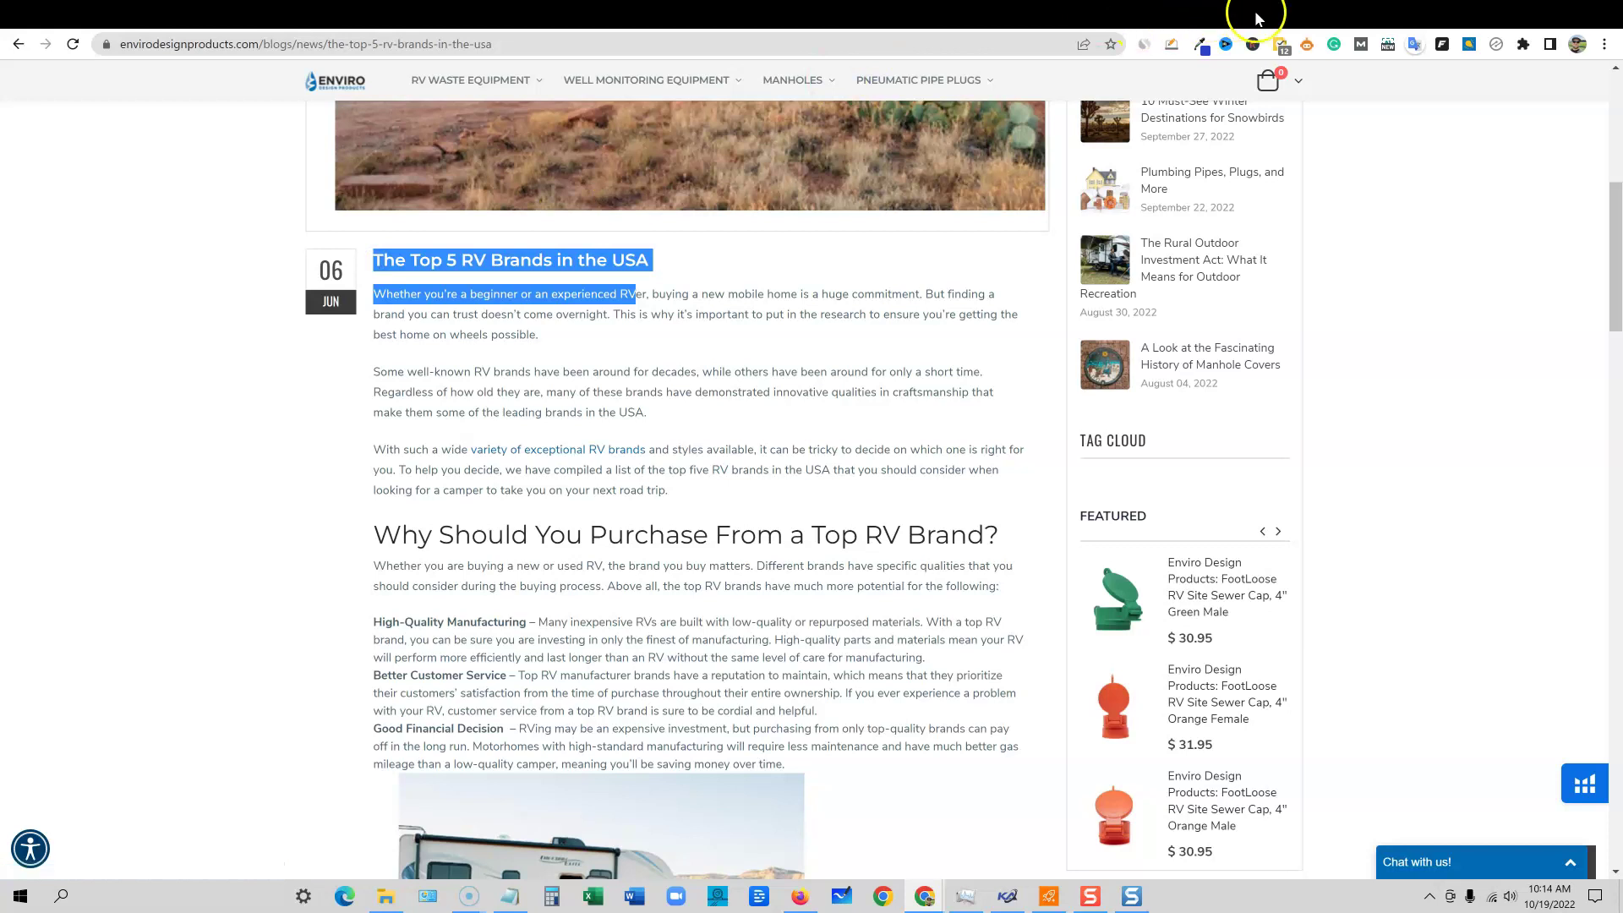
click(1264, 20)
click(605, 471)
key(ctrl+v)
drag(761, 517, 369, 490)
key(BackSpace)
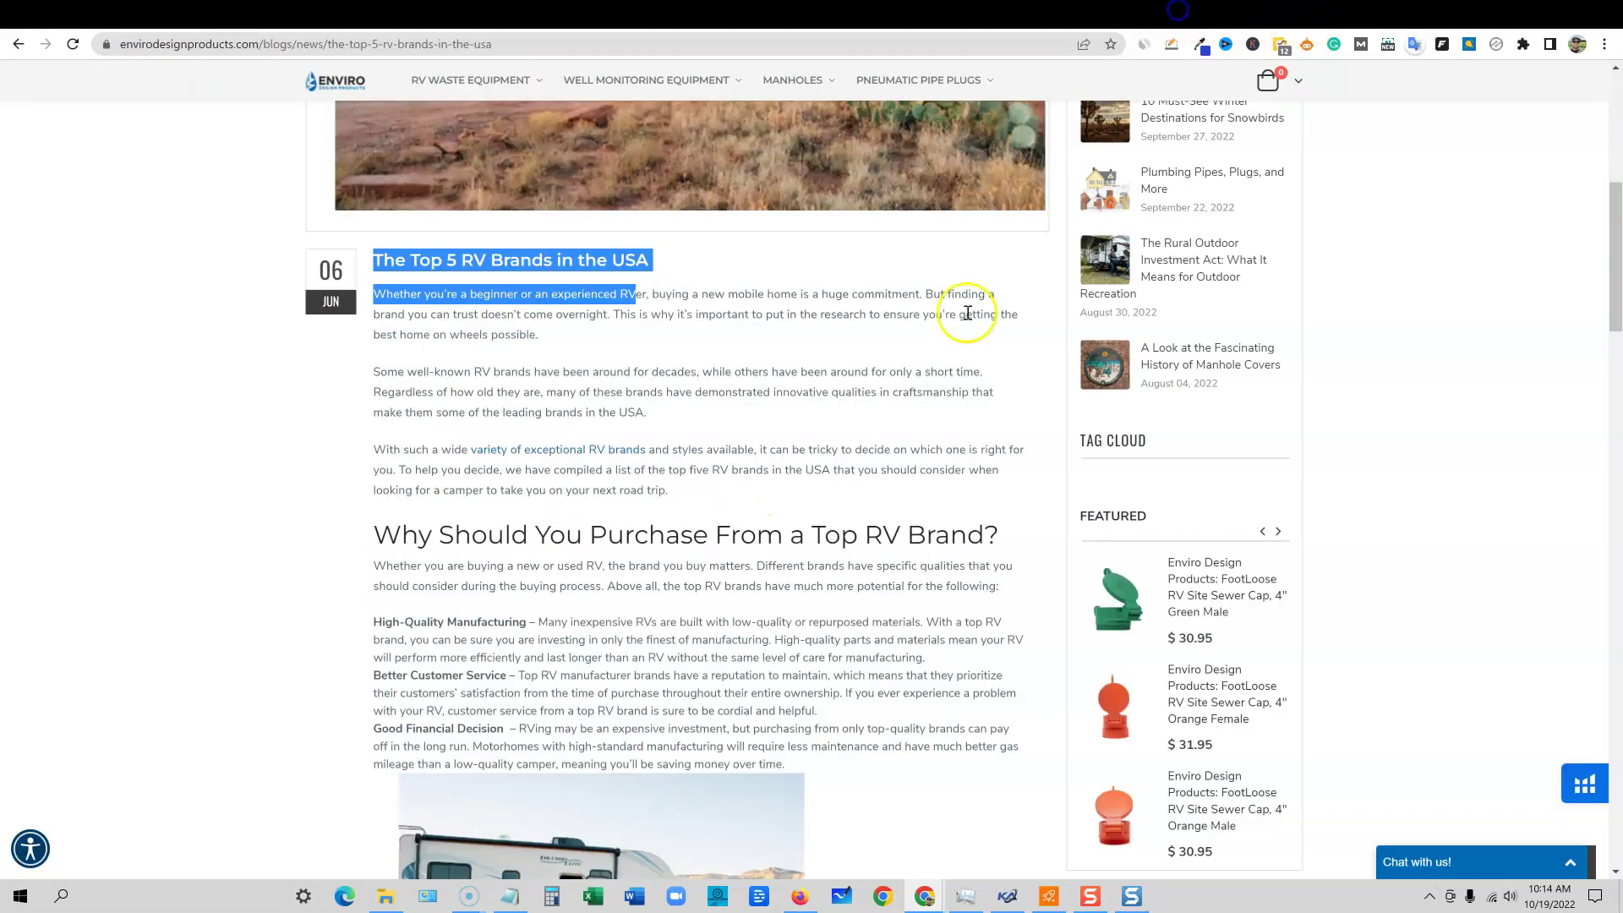
- Select the article's body text from the first paragraph to the closing line and count its words with Word Counter Plus
click(1165, 19)
click(395, 312)
drag(373, 295, 739, 644)
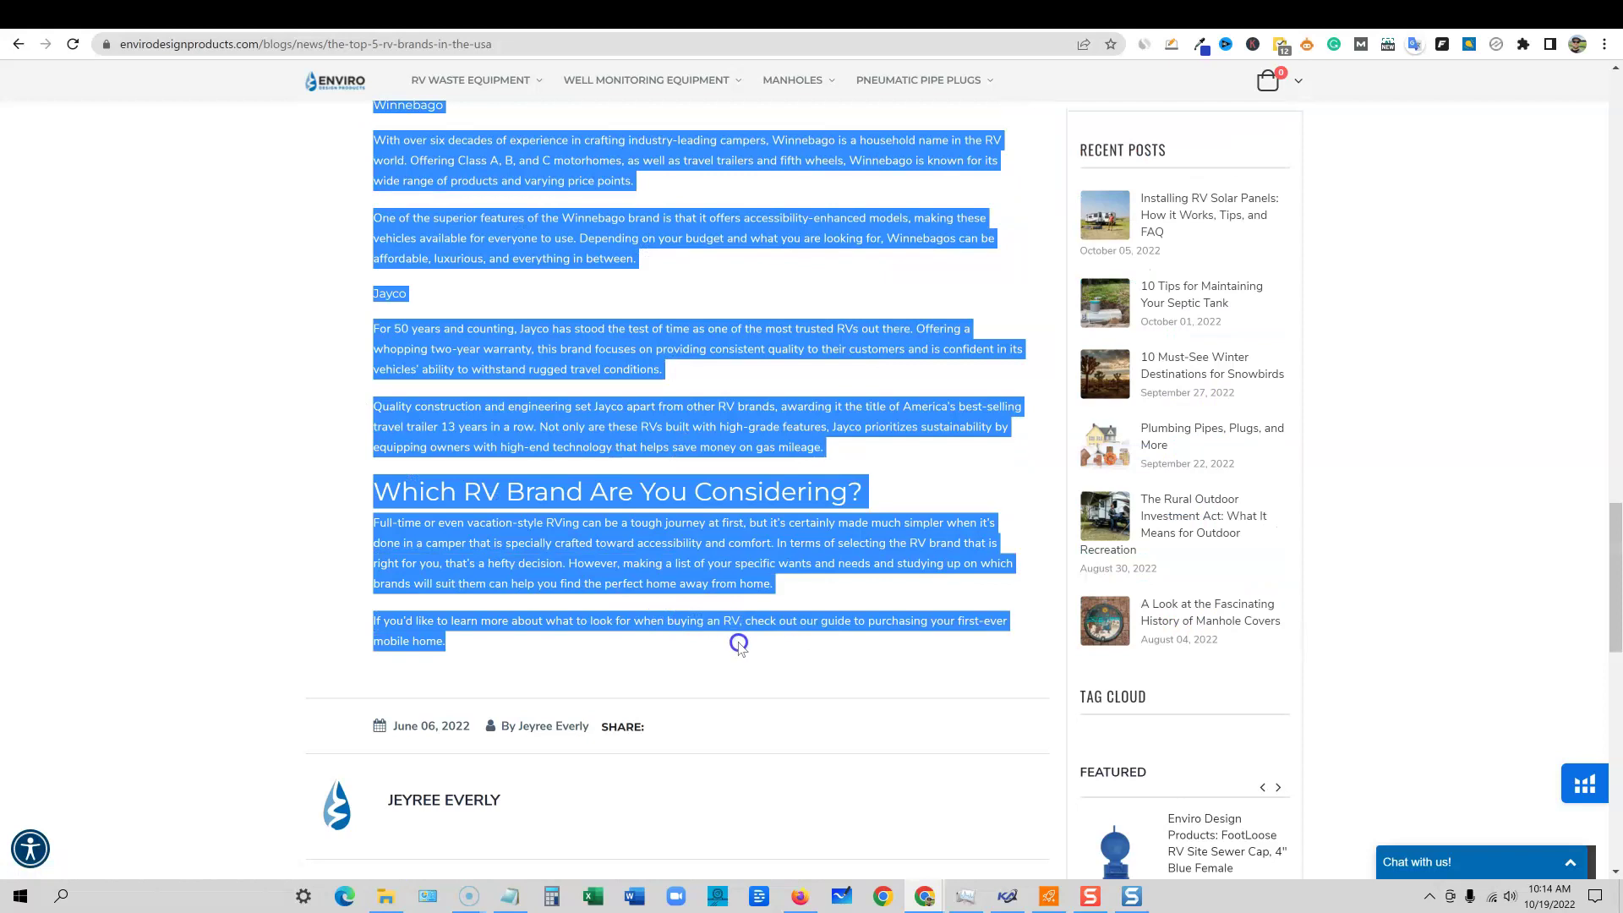
right_click(708, 559)
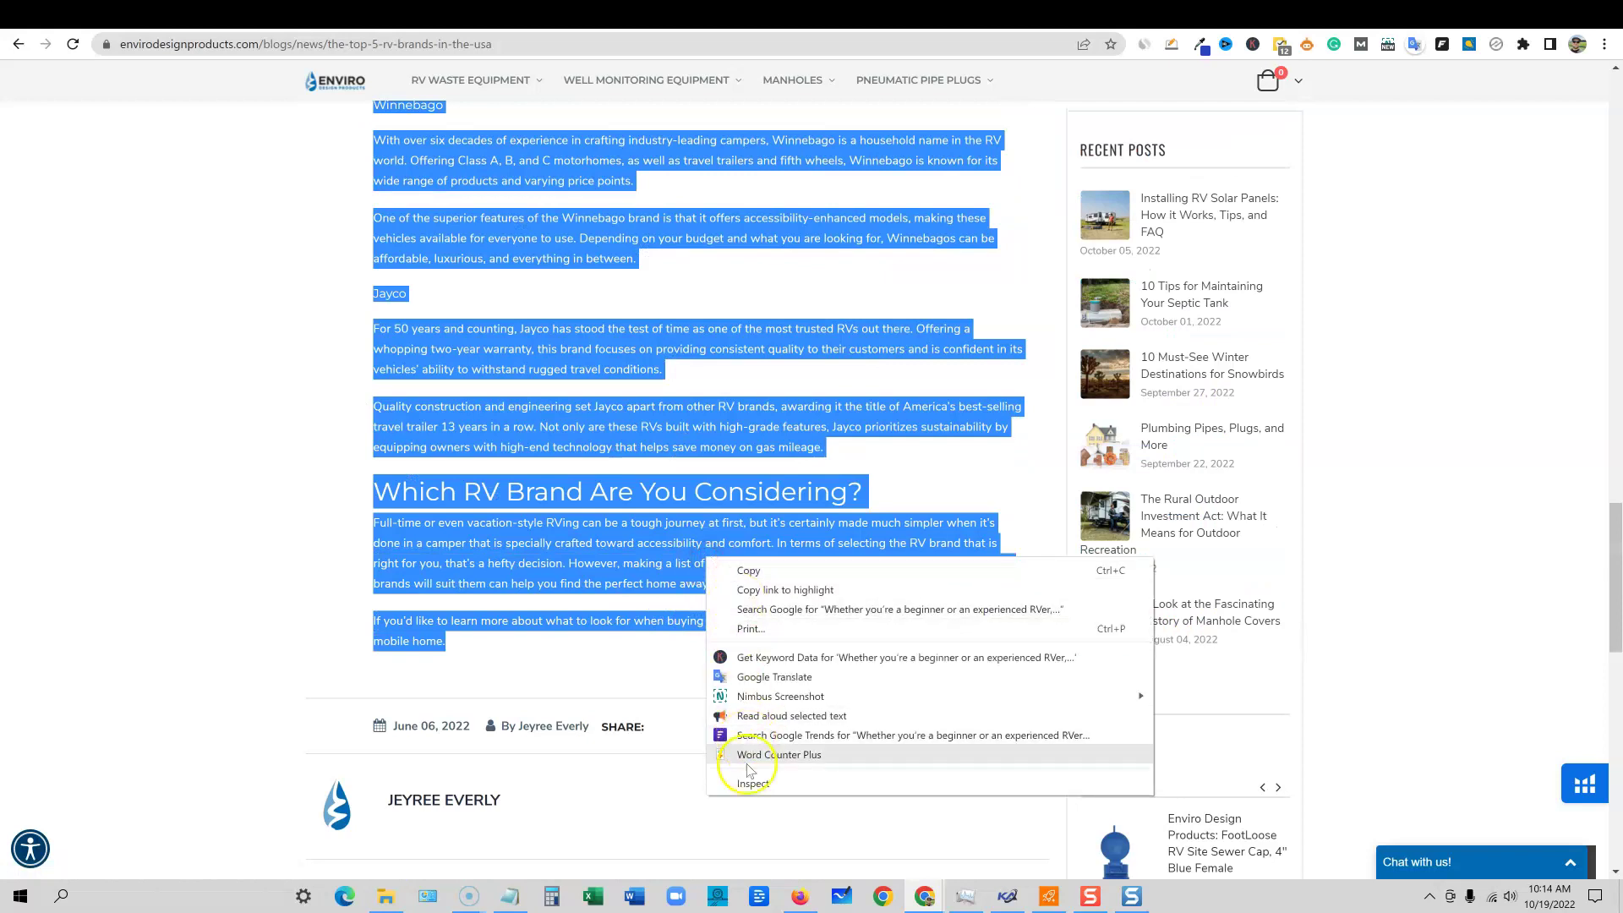
click(755, 757)
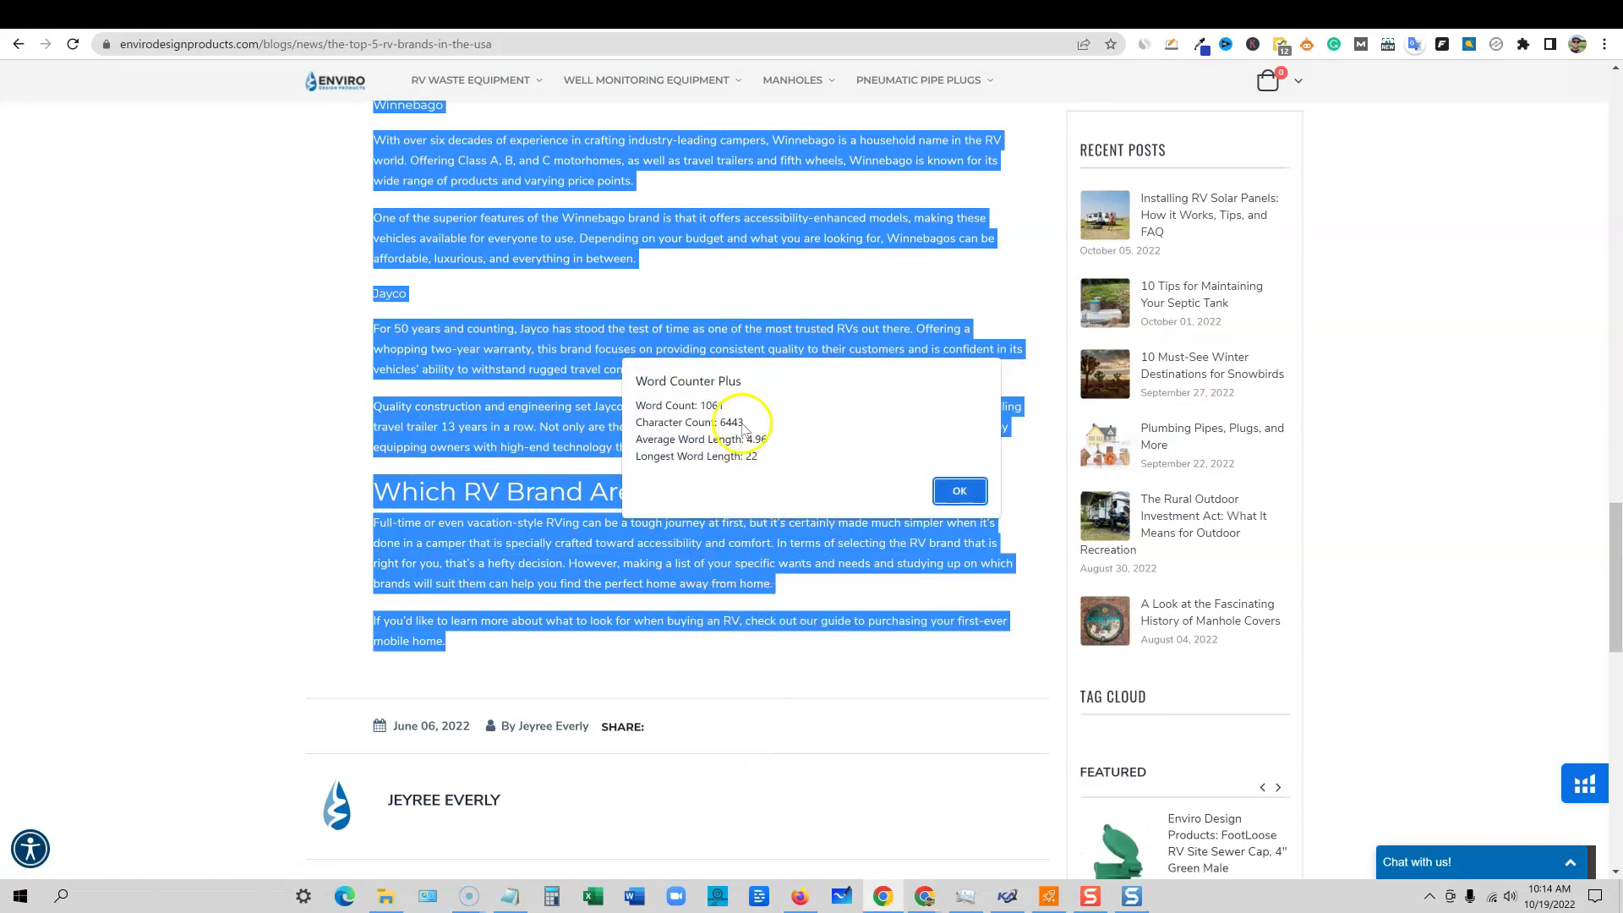
click(959, 492)
- Copy the selected article body into Spin Rewriter's article field and start the rewrite
right_click(744, 446)
key(Escape)
click(1263, 18)
click(715, 496)
key(ctrl+v)
scroll(761, 541, up, 10)
scroll(773, 562, down, 4)
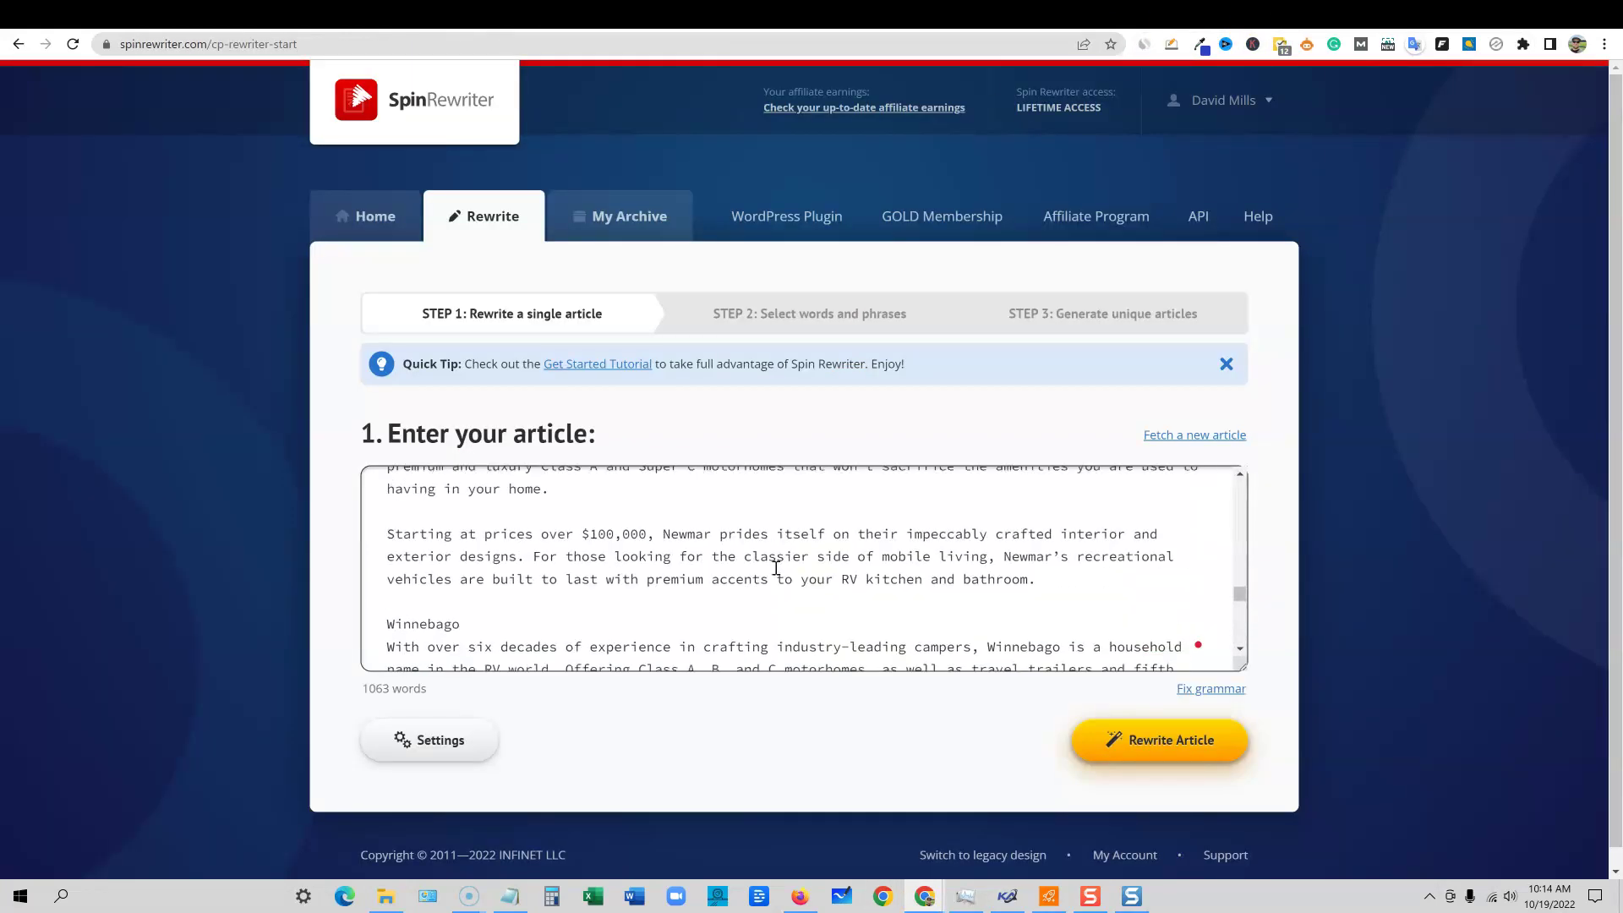
scroll(773, 562, up, 15)
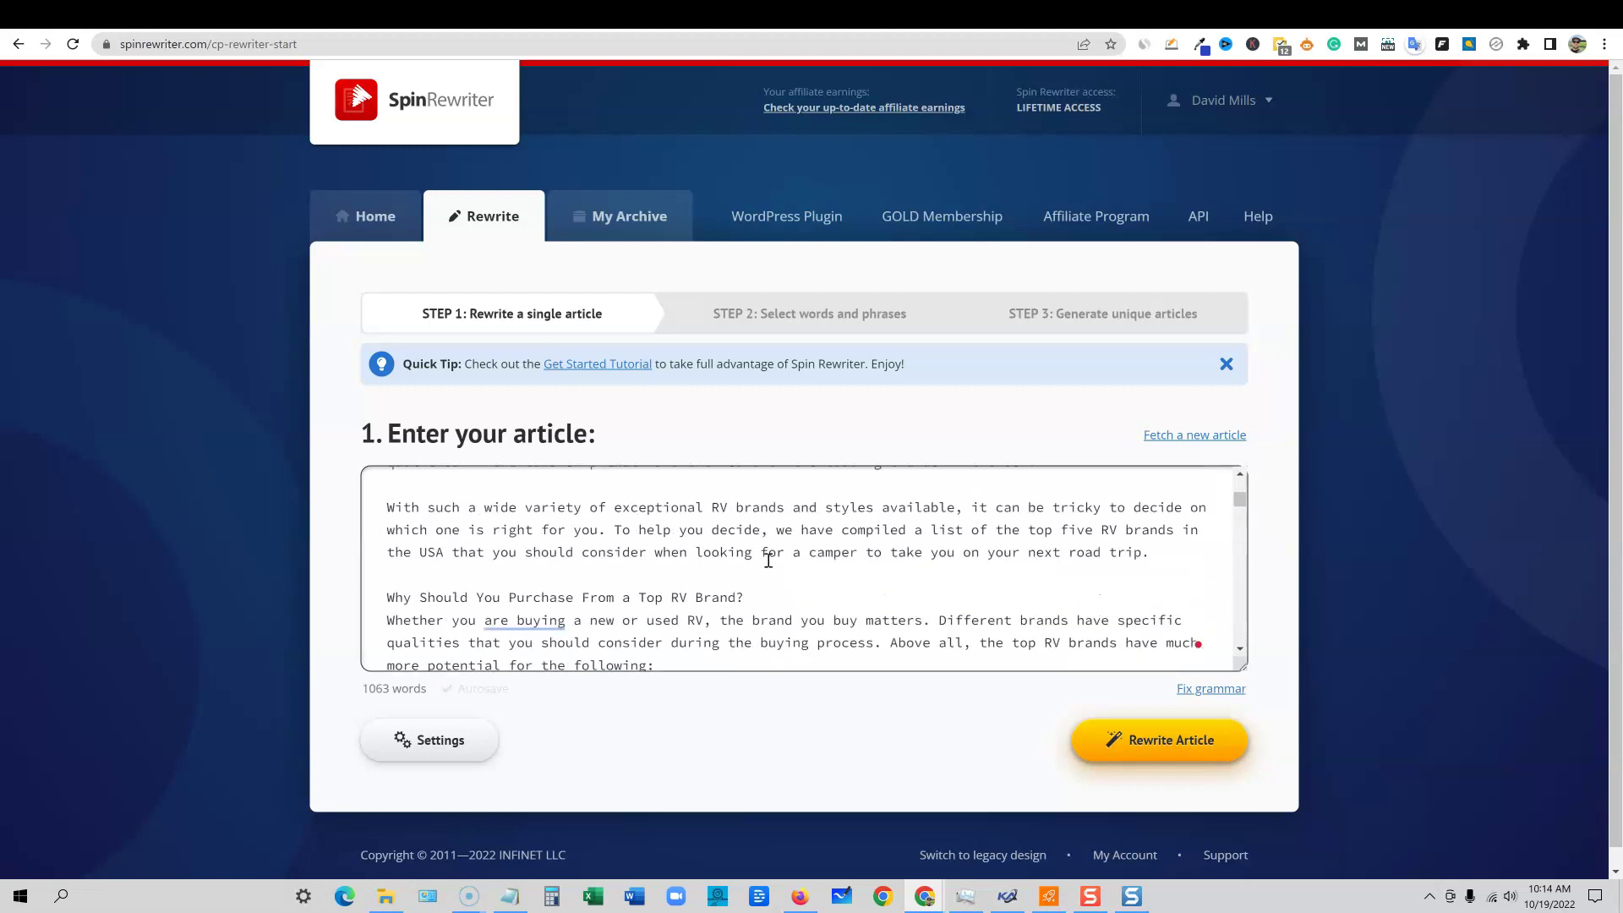
click(1191, 745)
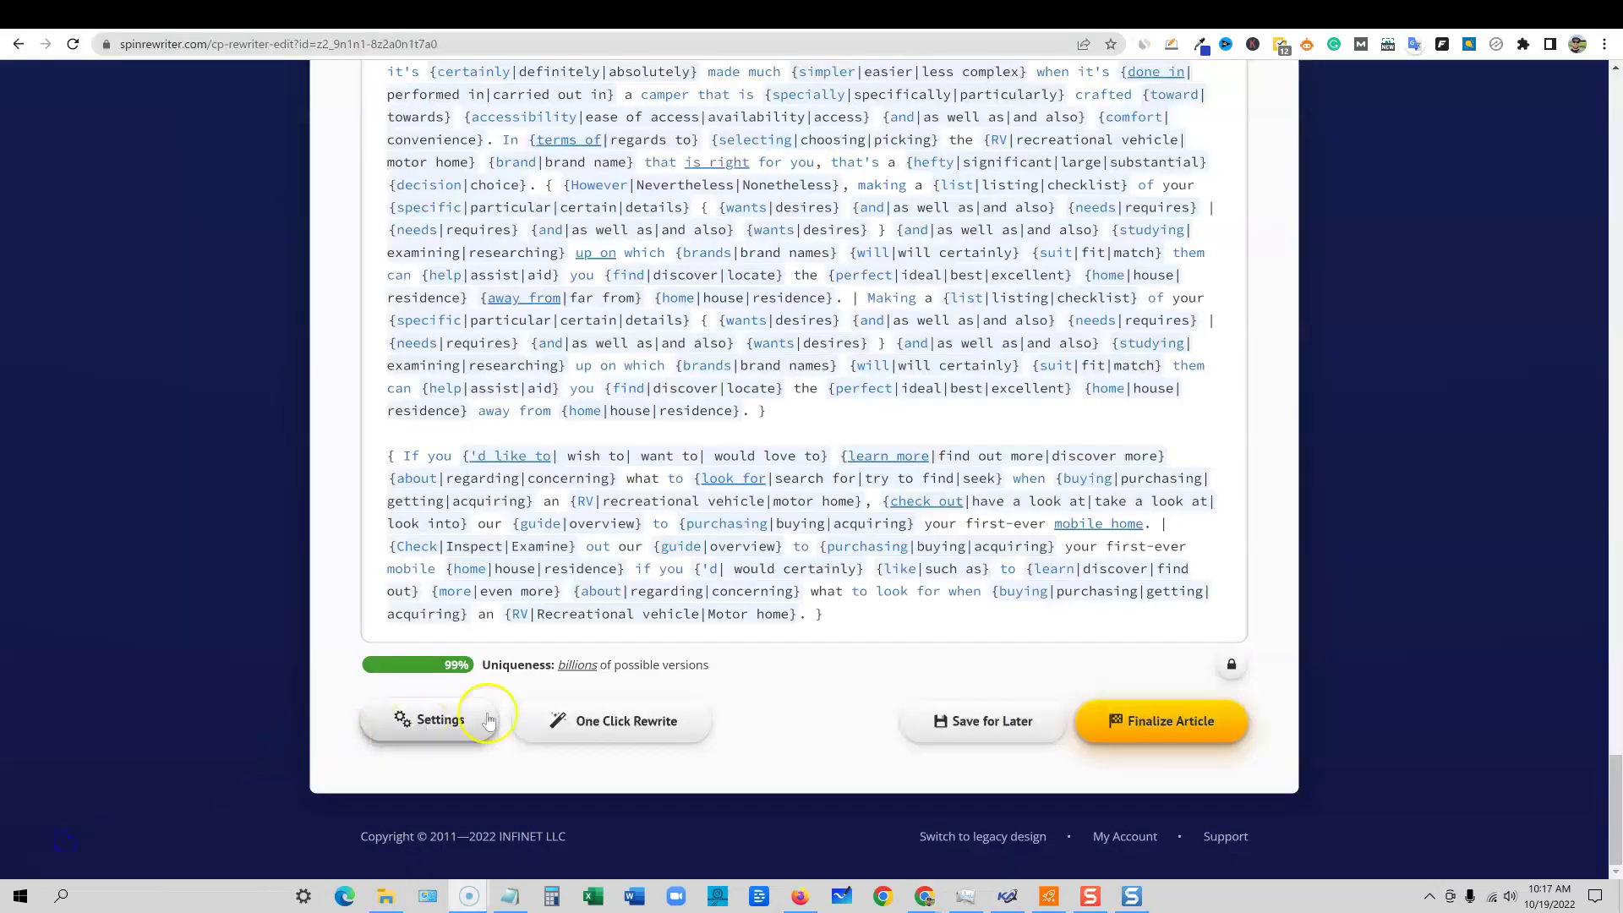
- Review the generated spintax with its synonyms and sentence variations from the article's end to its beginning and back
scroll(950, 625, up, 9)
scroll(950, 630, up, 9)
scroll(950, 630, up, 9)
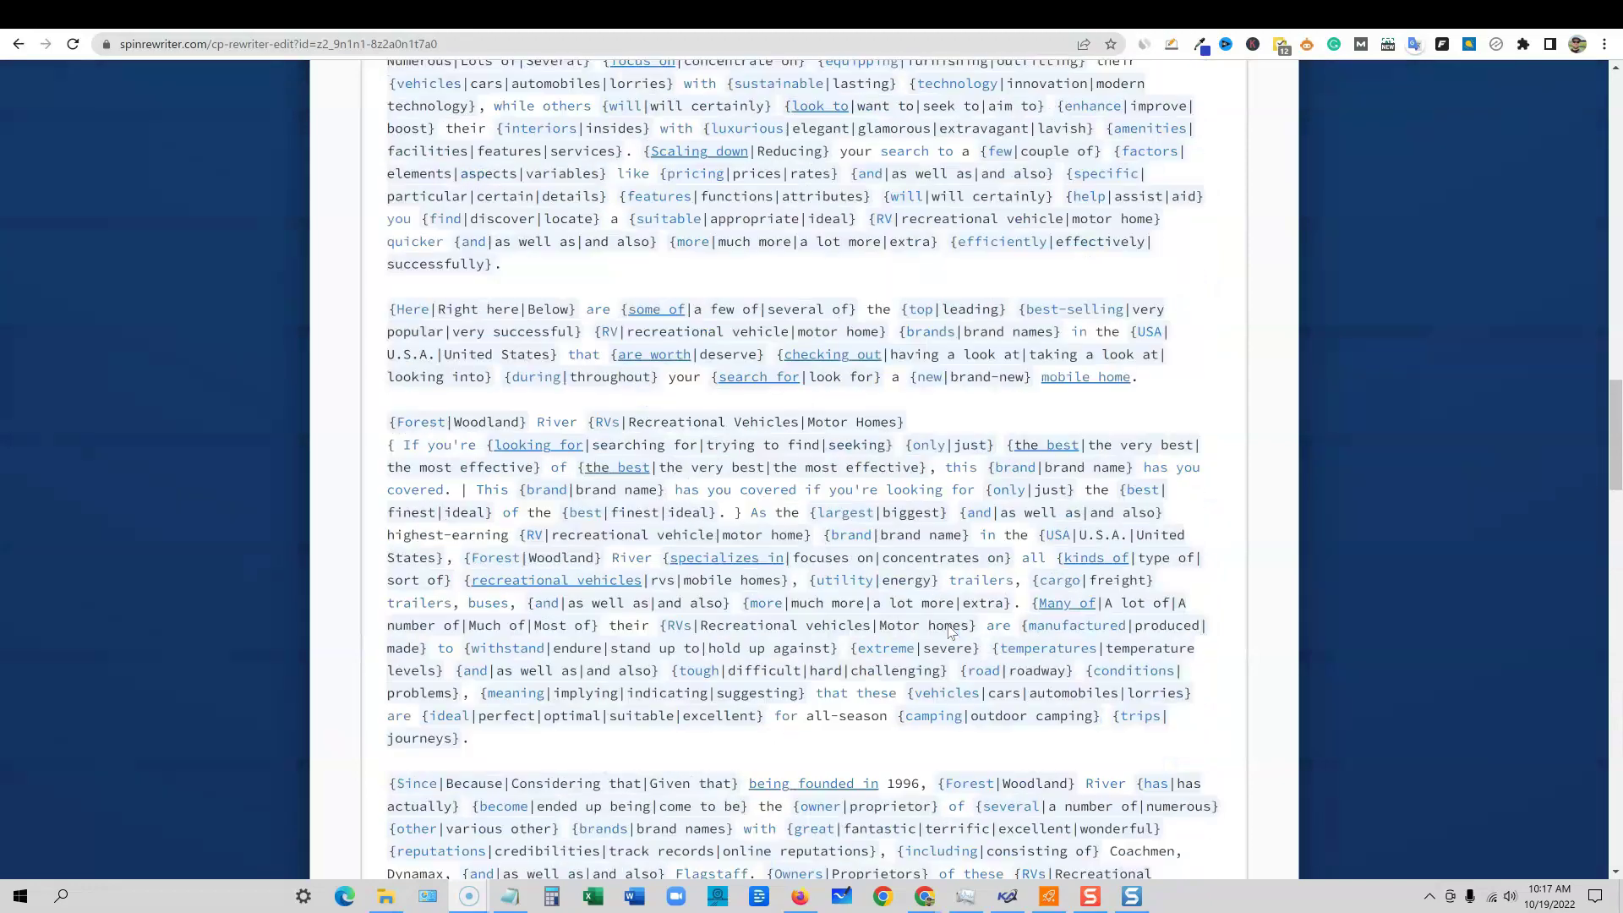
scroll(950, 630, up, 9)
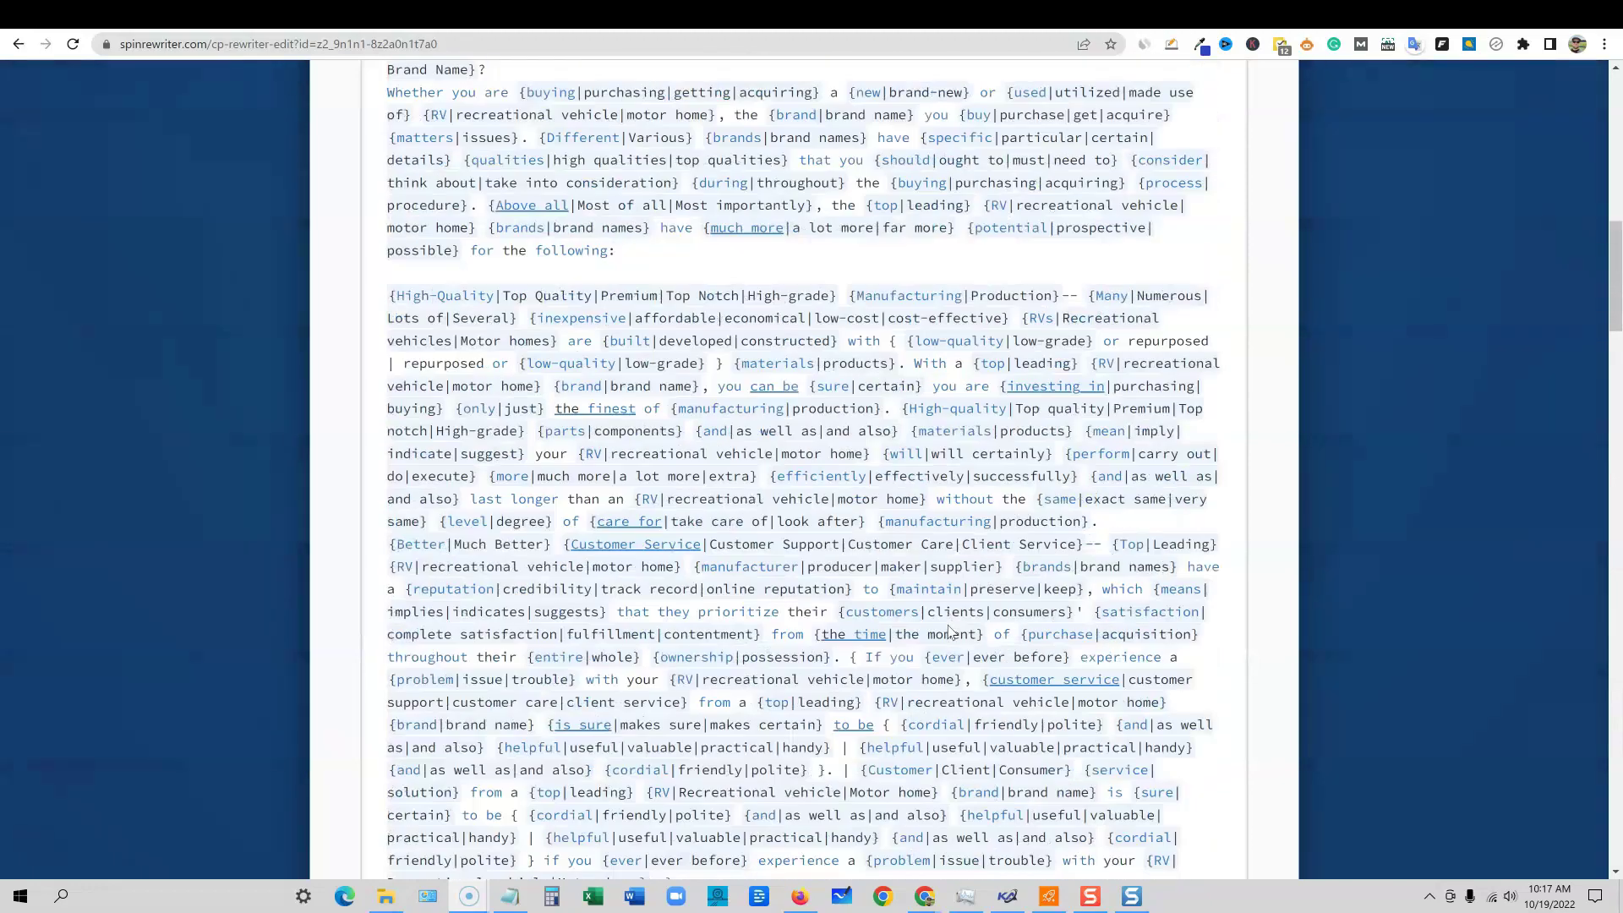
scroll(950, 630, up, 10)
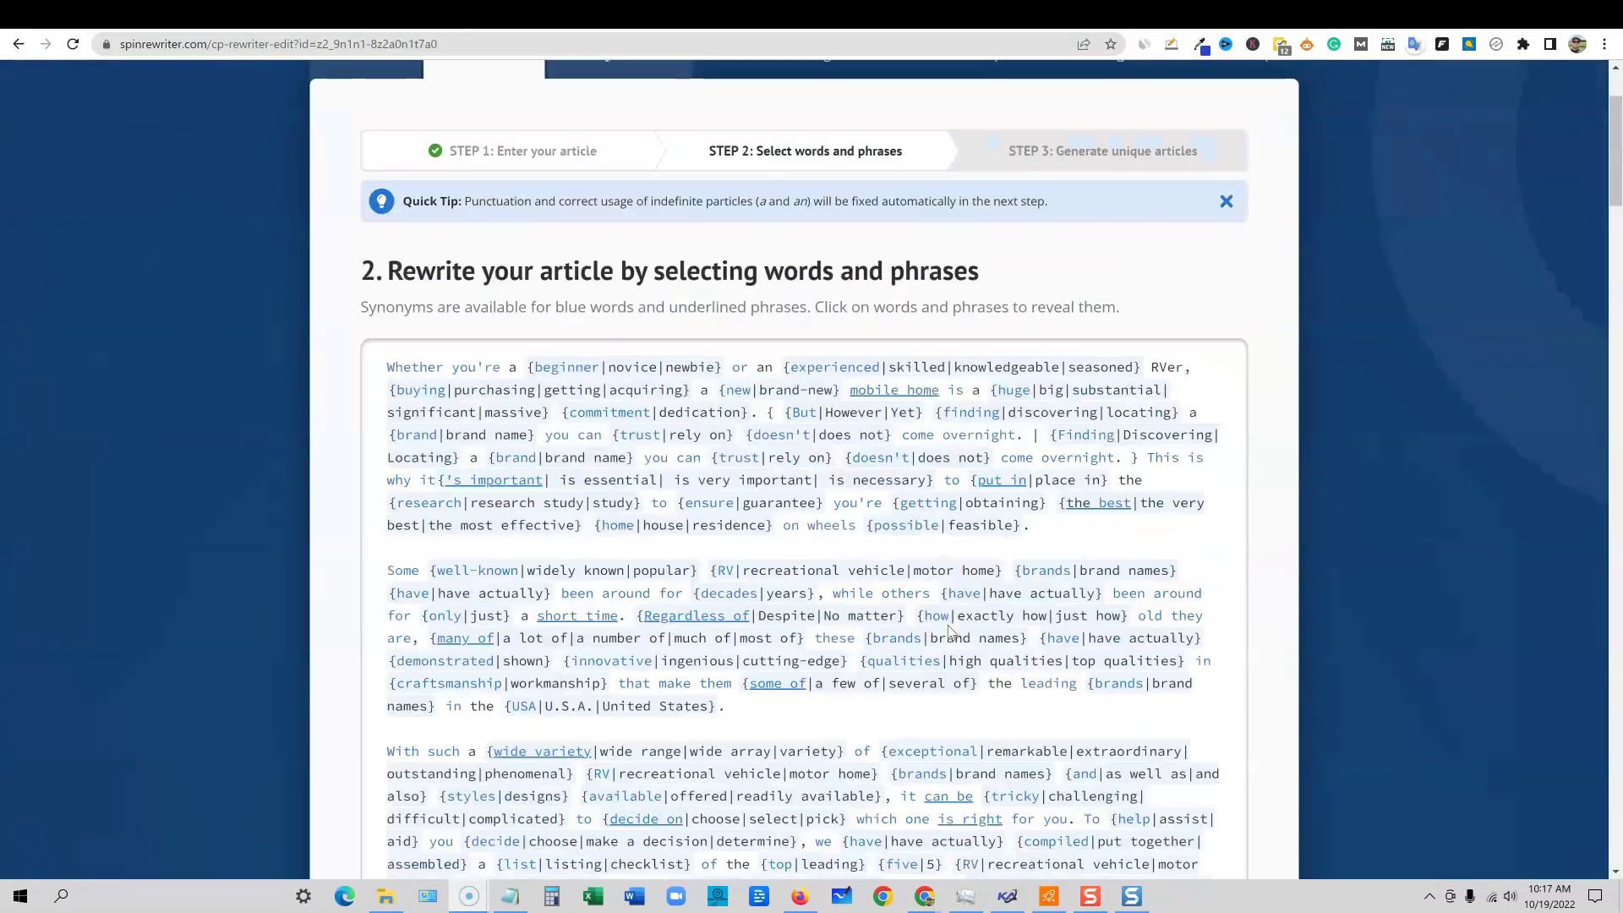
scroll(950, 630, down, 10)
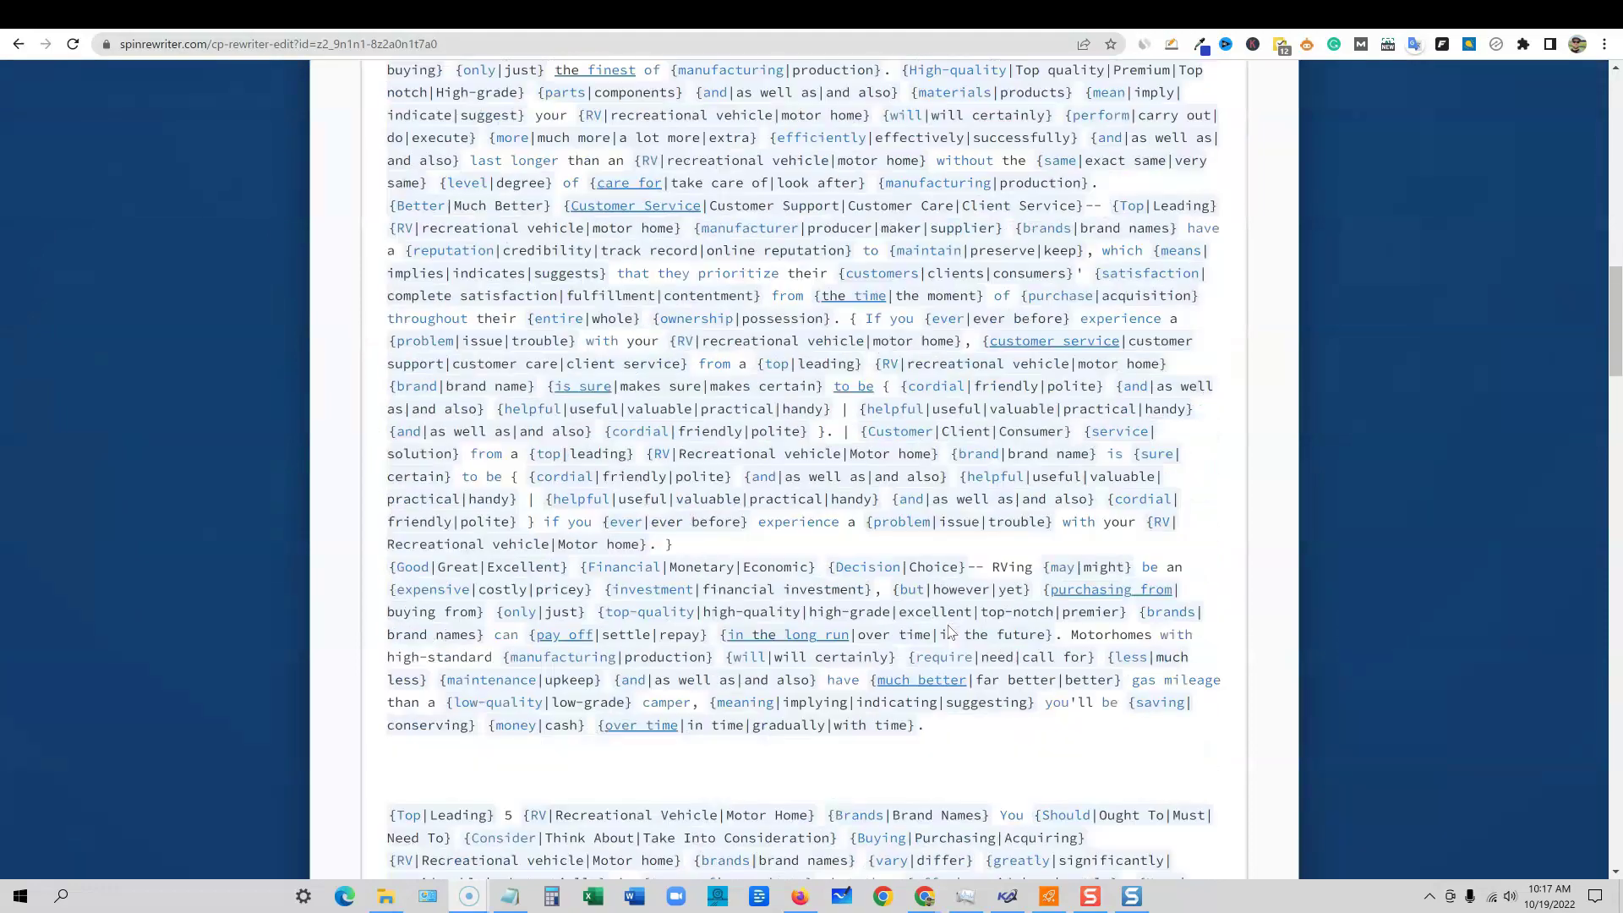
scroll(950, 630, down, 10)
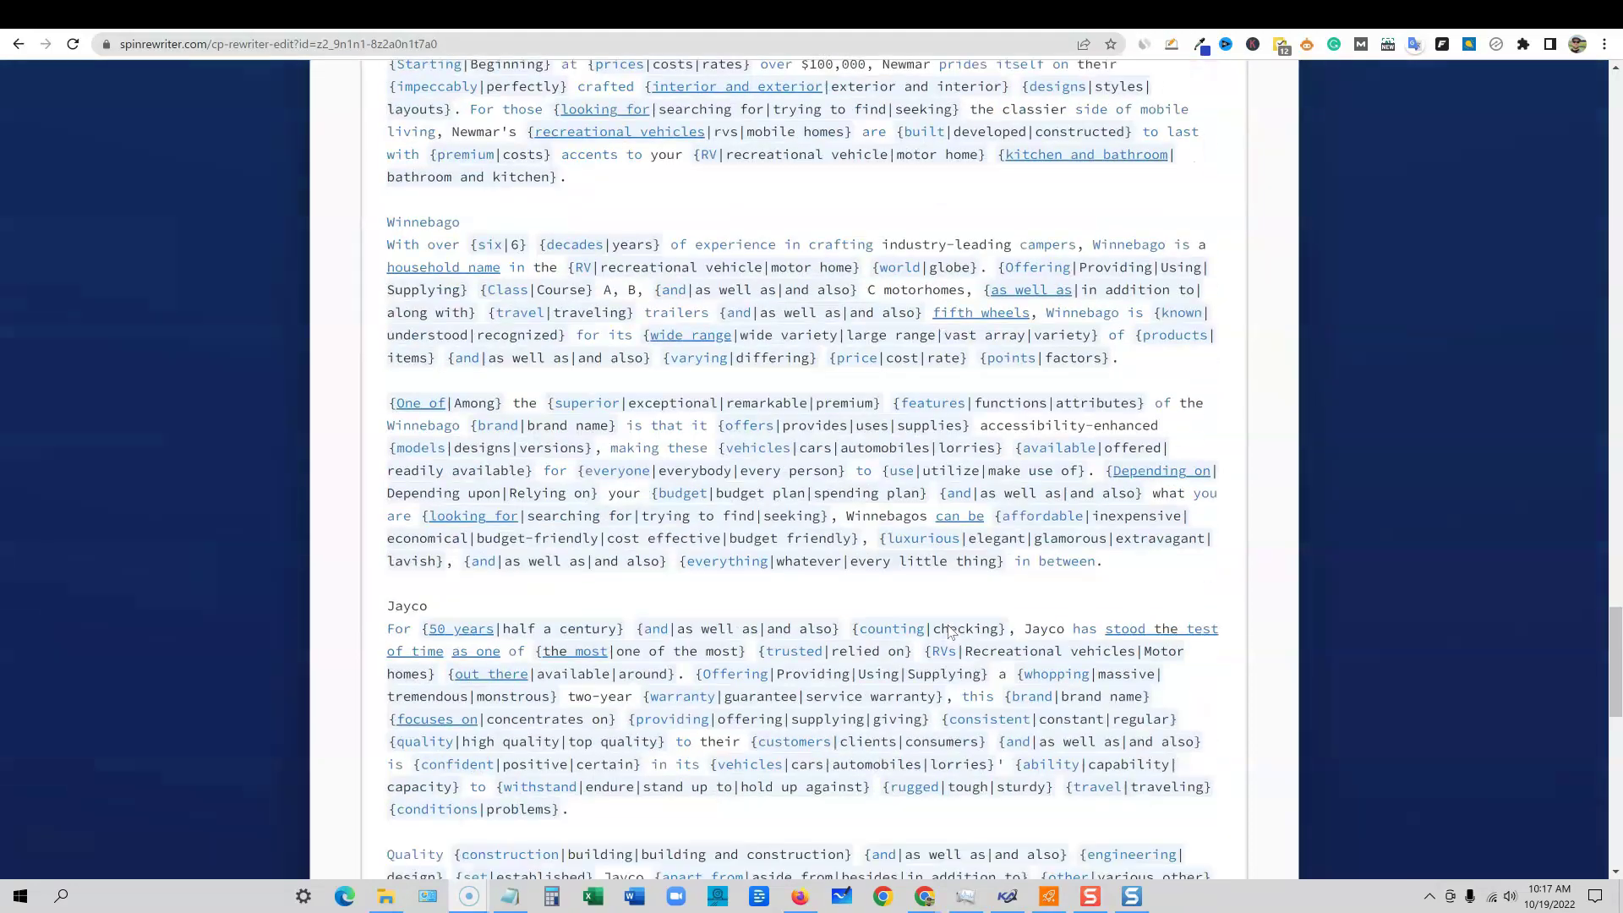
scroll(951, 629, down, 8)
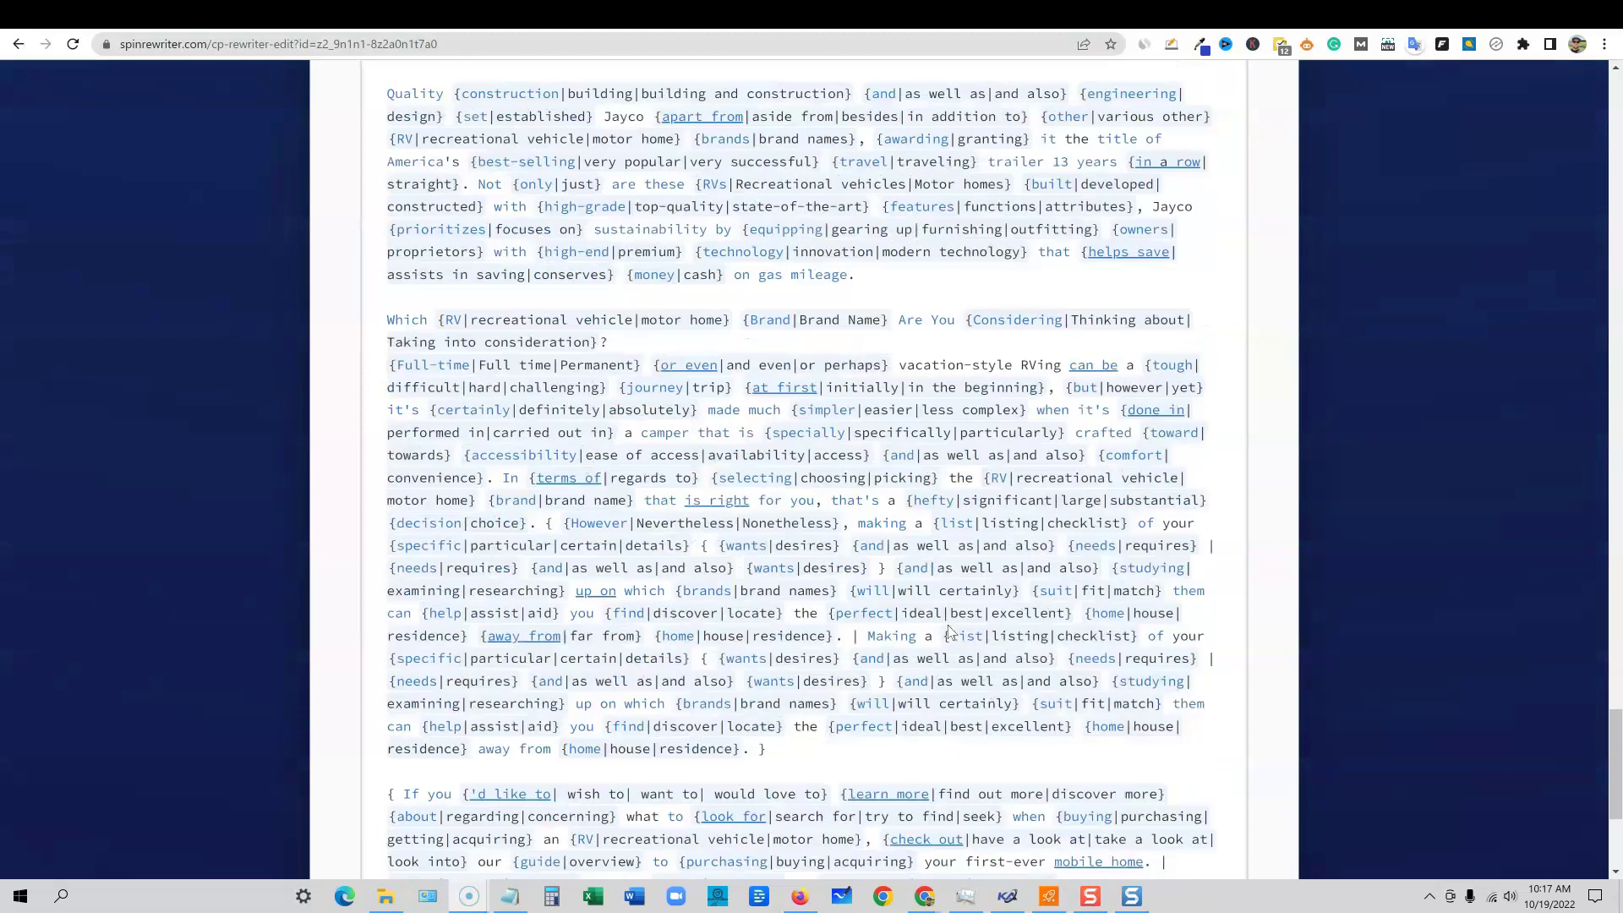
scroll(950, 630, down, 2)
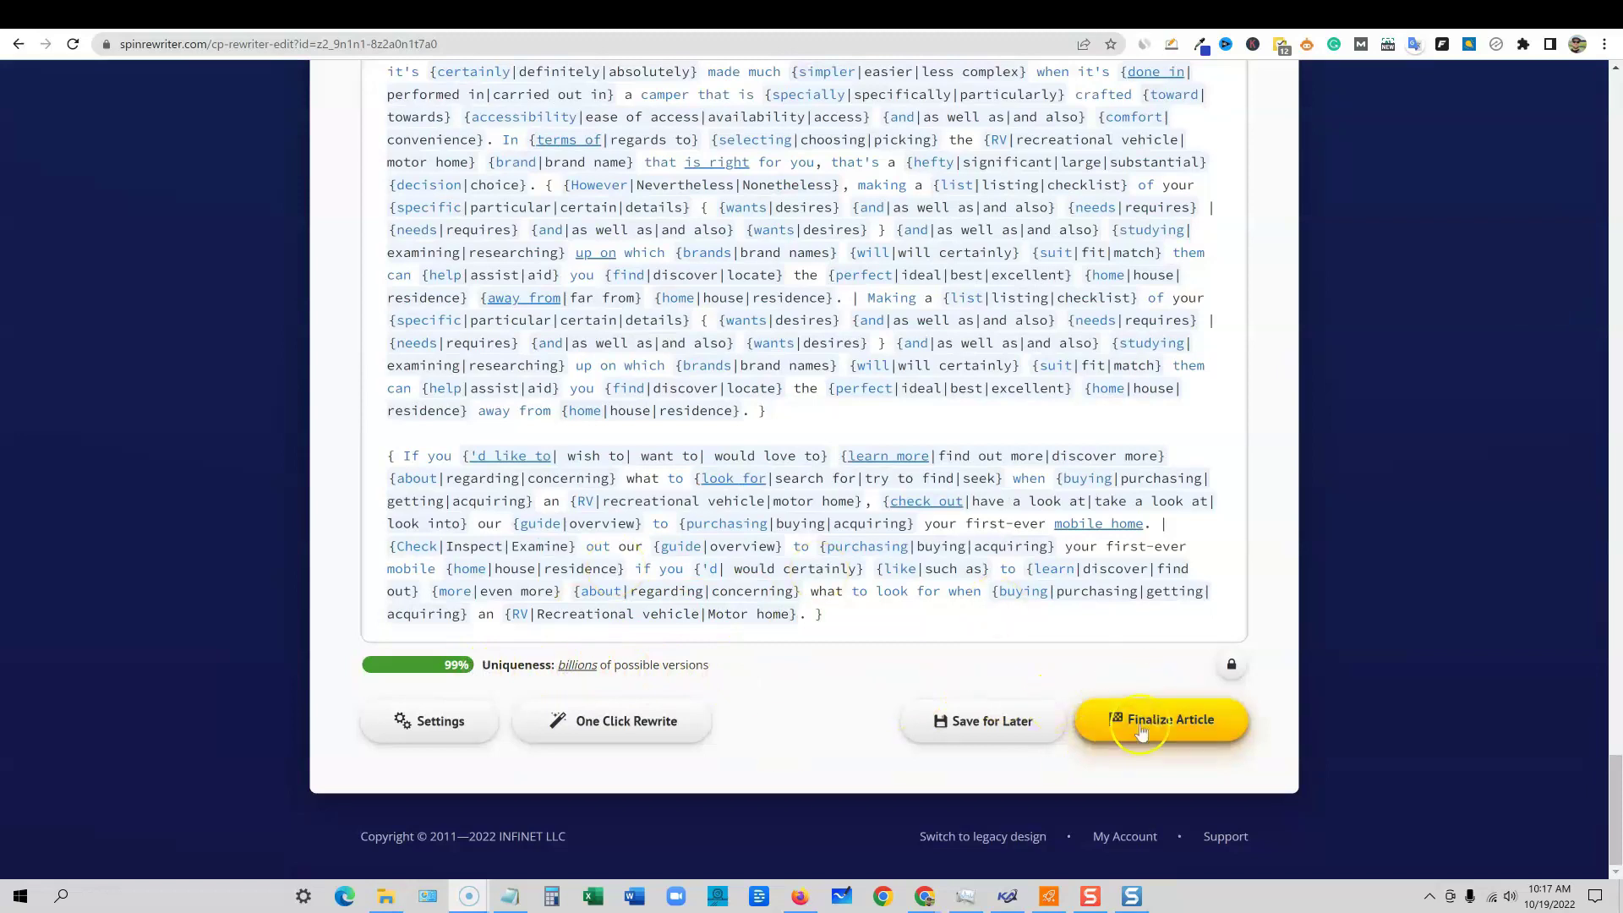
- Run One Click Rewrite on the spintax again and finalize the article for generating unique versions
click(636, 730)
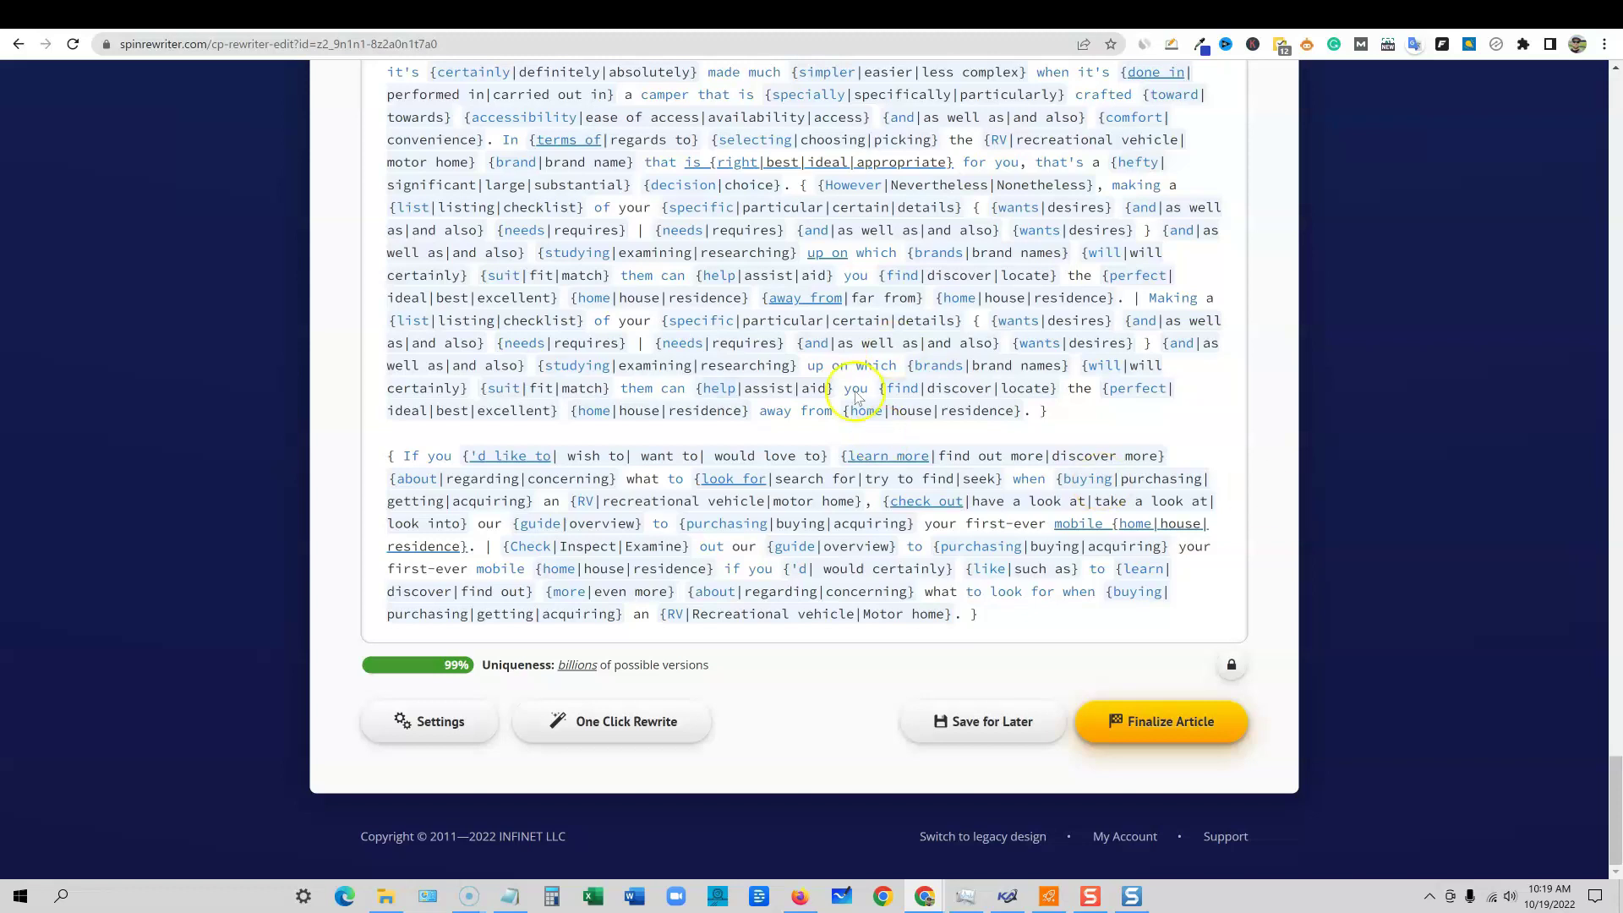
click(1159, 725)
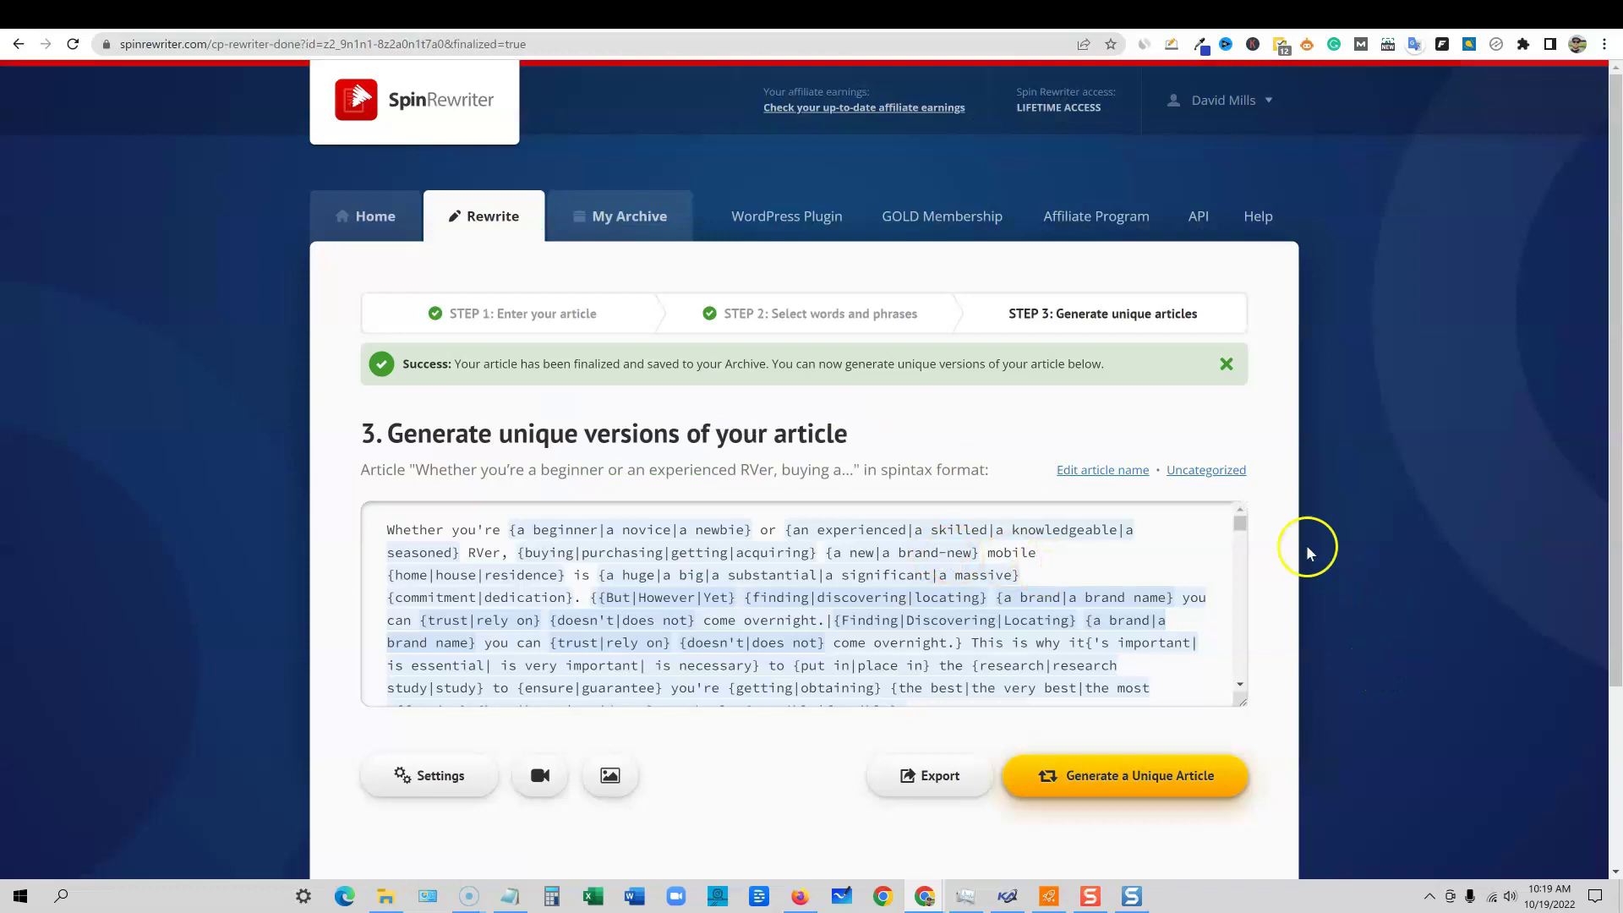
drag(1240, 520, 1216, 455)
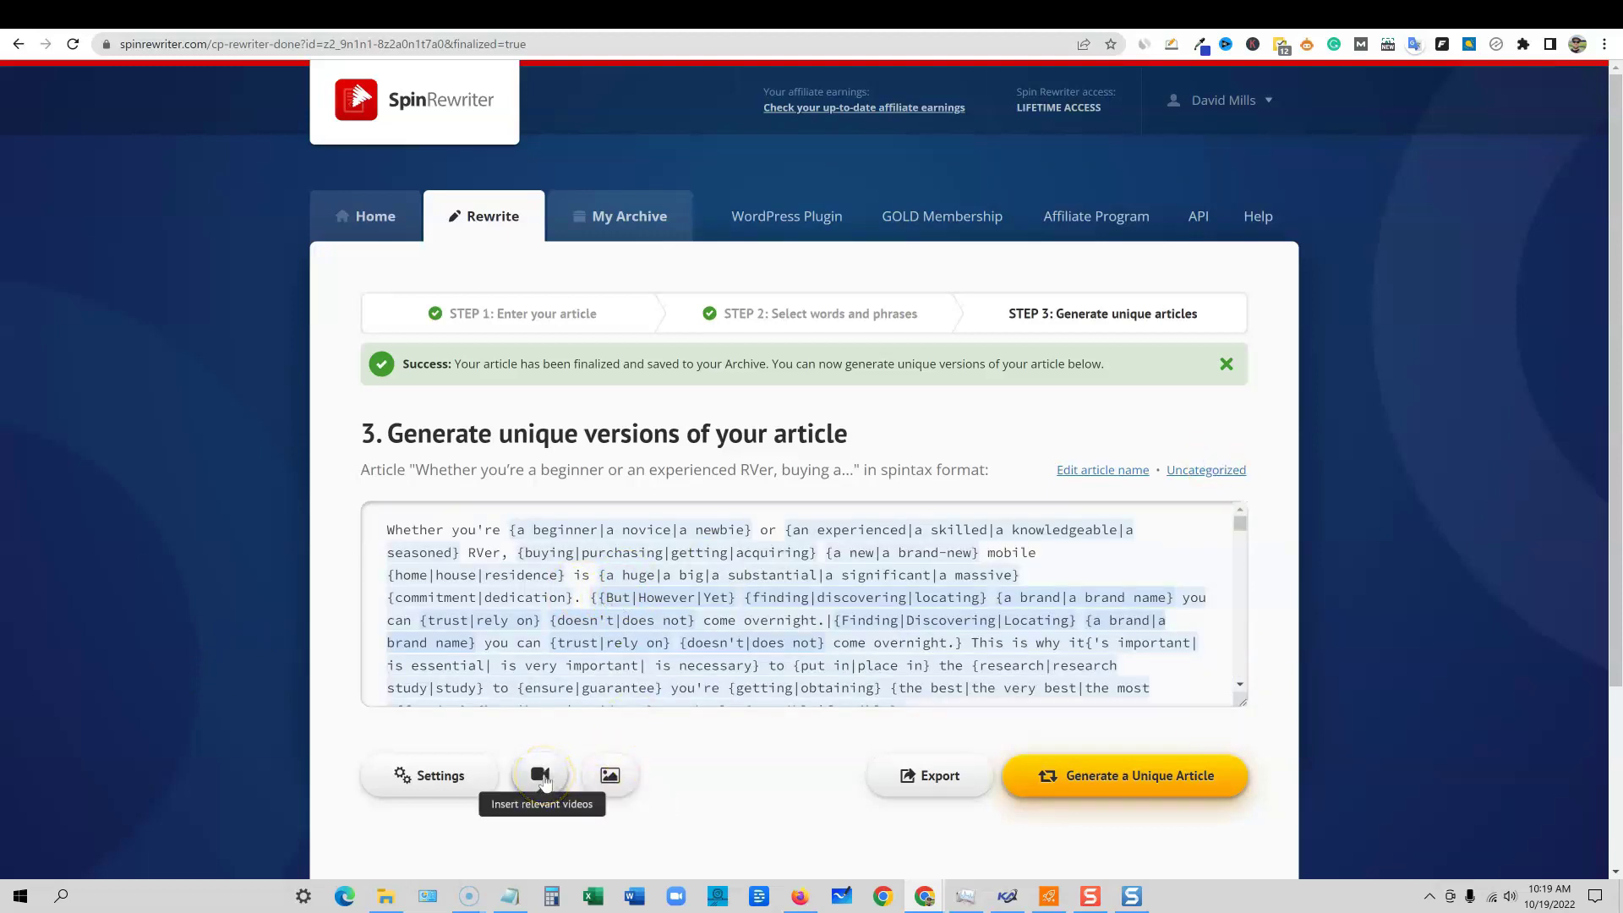
- Search for relevant videos to insert into the article with the term "living in a camper"
click(542, 778)
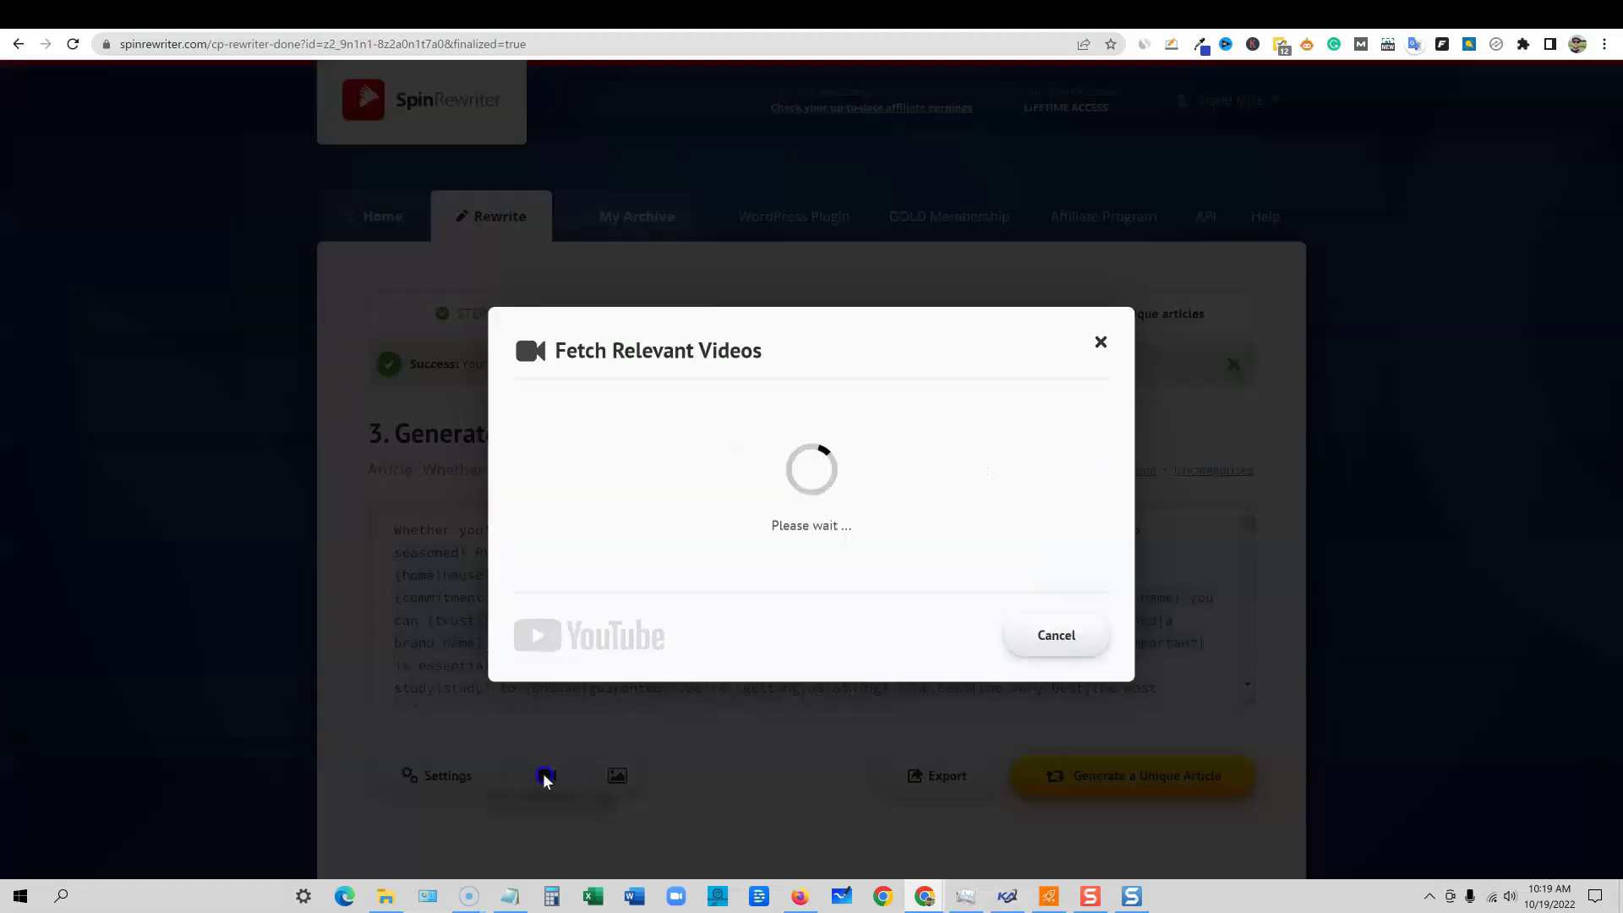
click(618, 393)
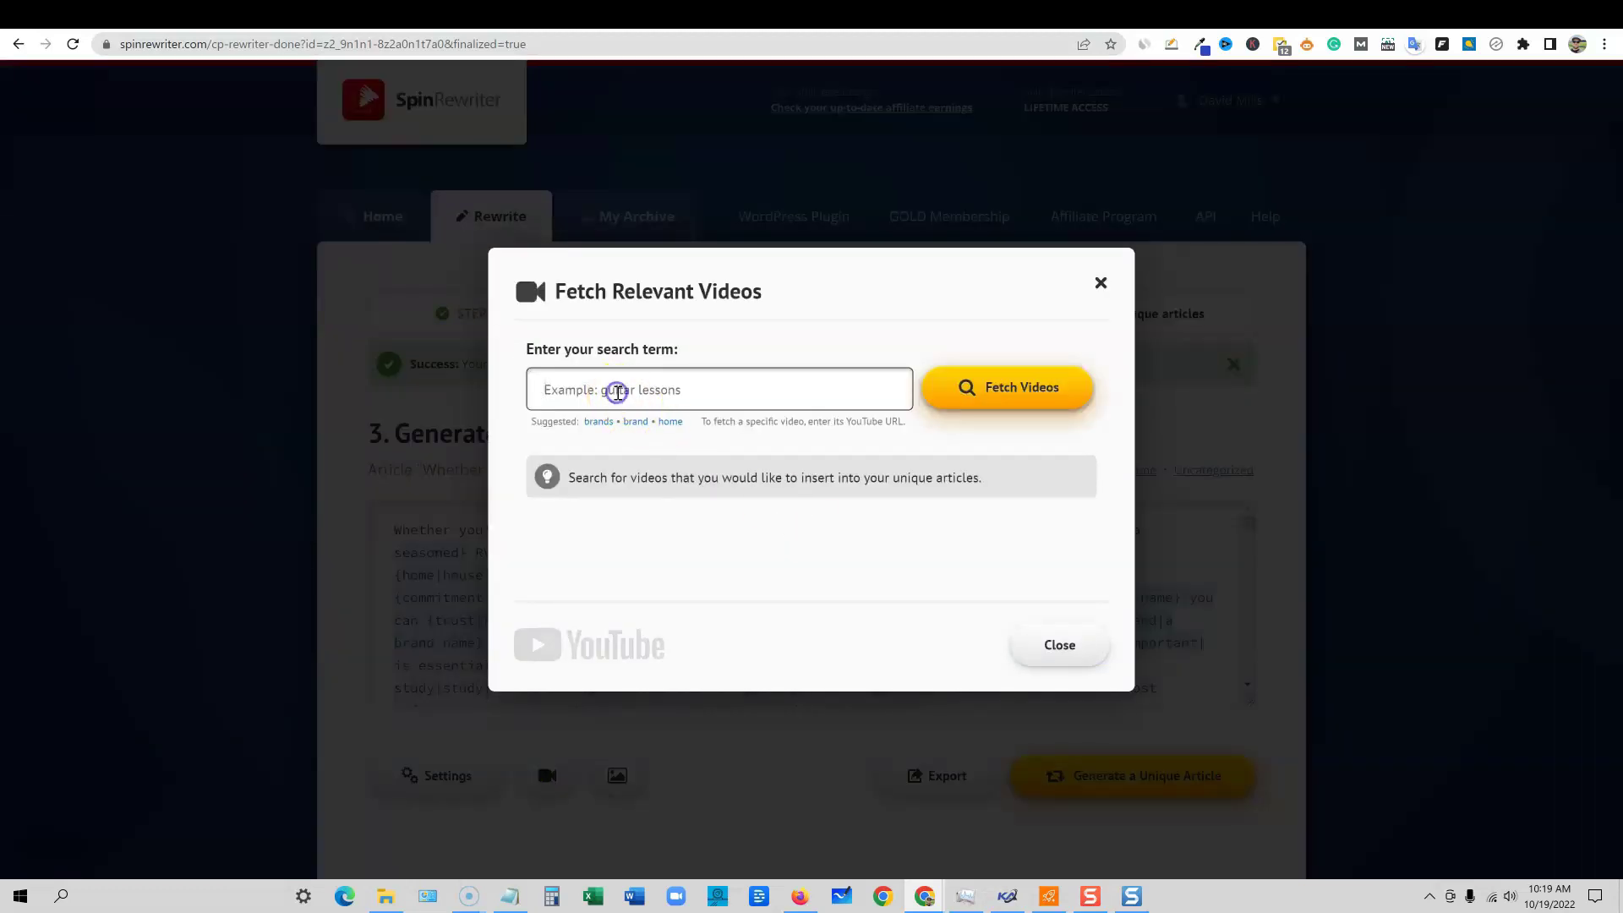
text(living in a camper)
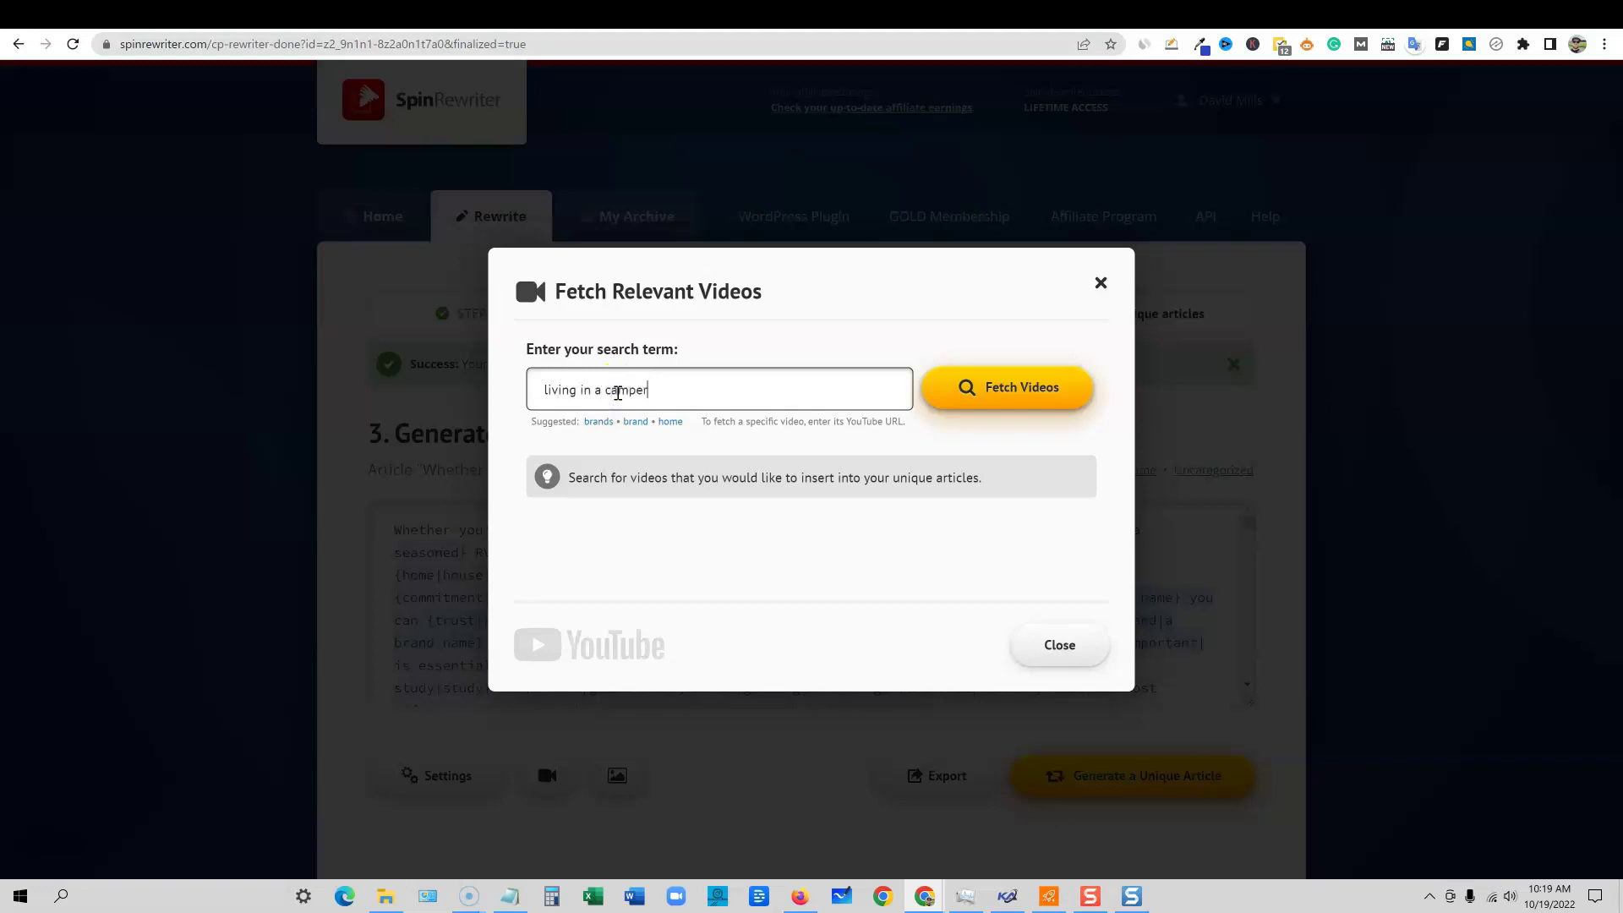
click(1056, 391)
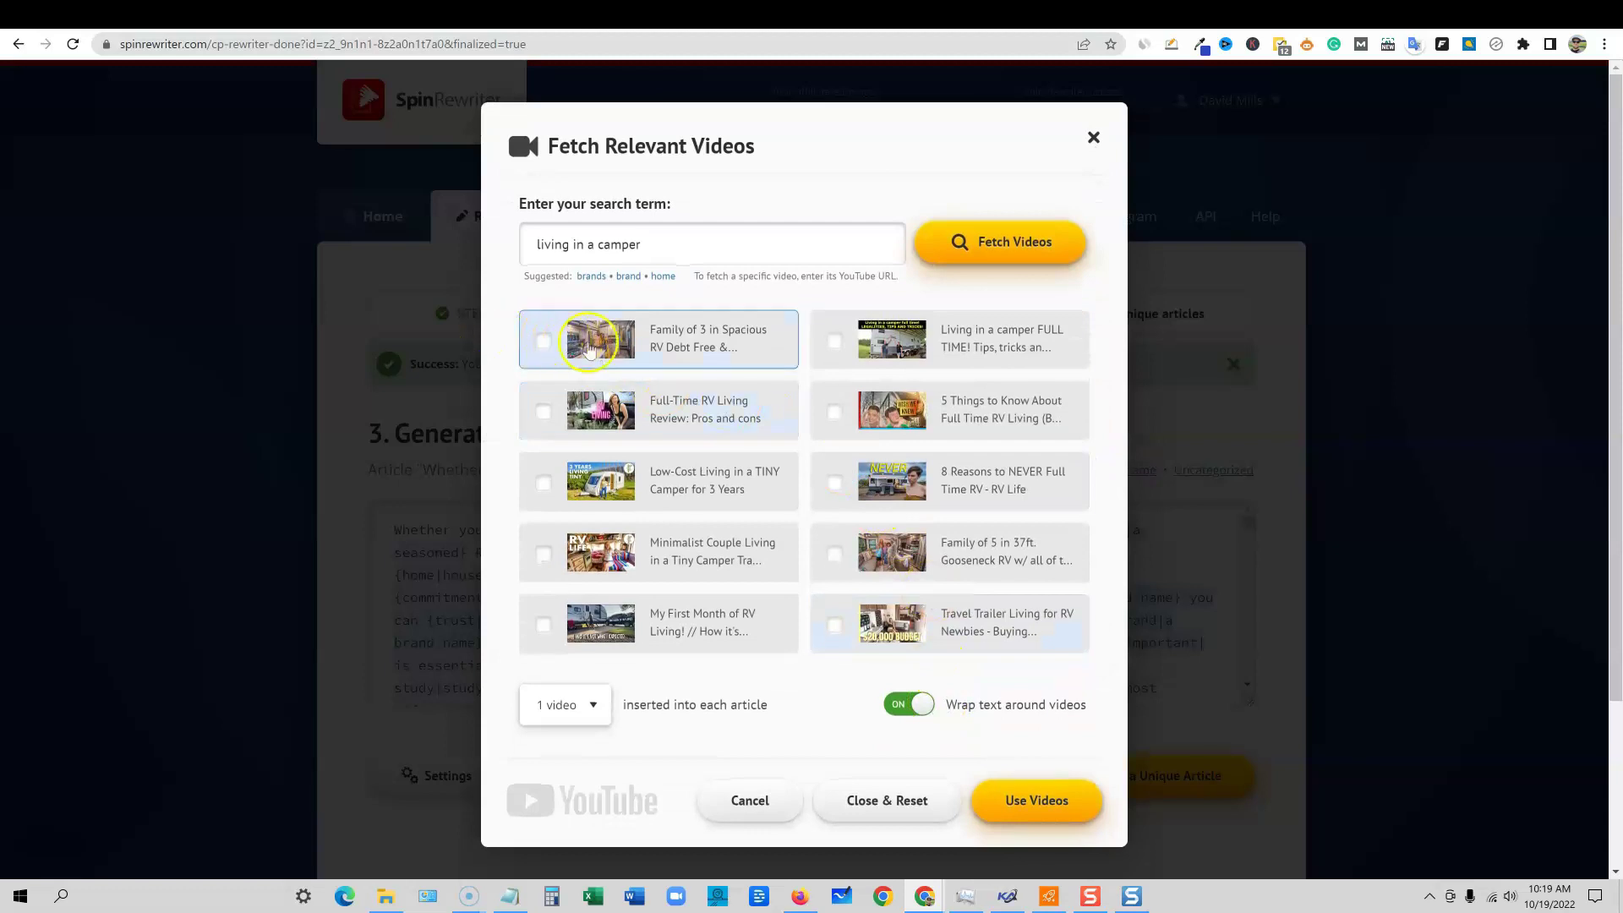
- Select the "Family of 3 in Spacious RV Debt Free" video, choose the number of videos per article and use it in the article
click(544, 342)
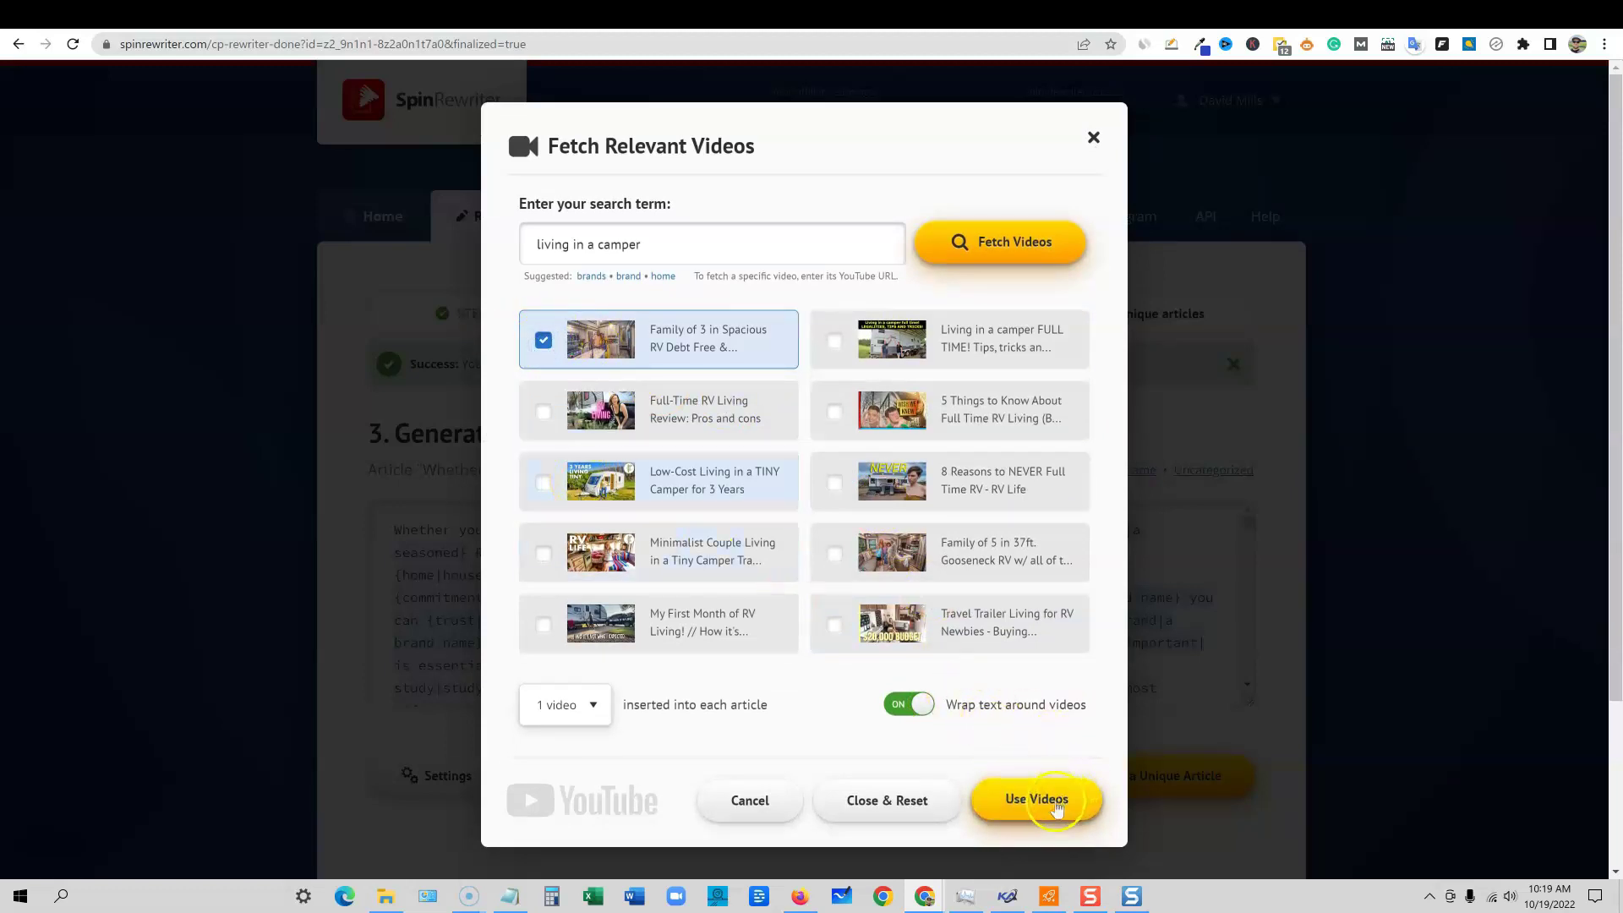
click(594, 704)
key(Down)
key(Down)
key(Down)
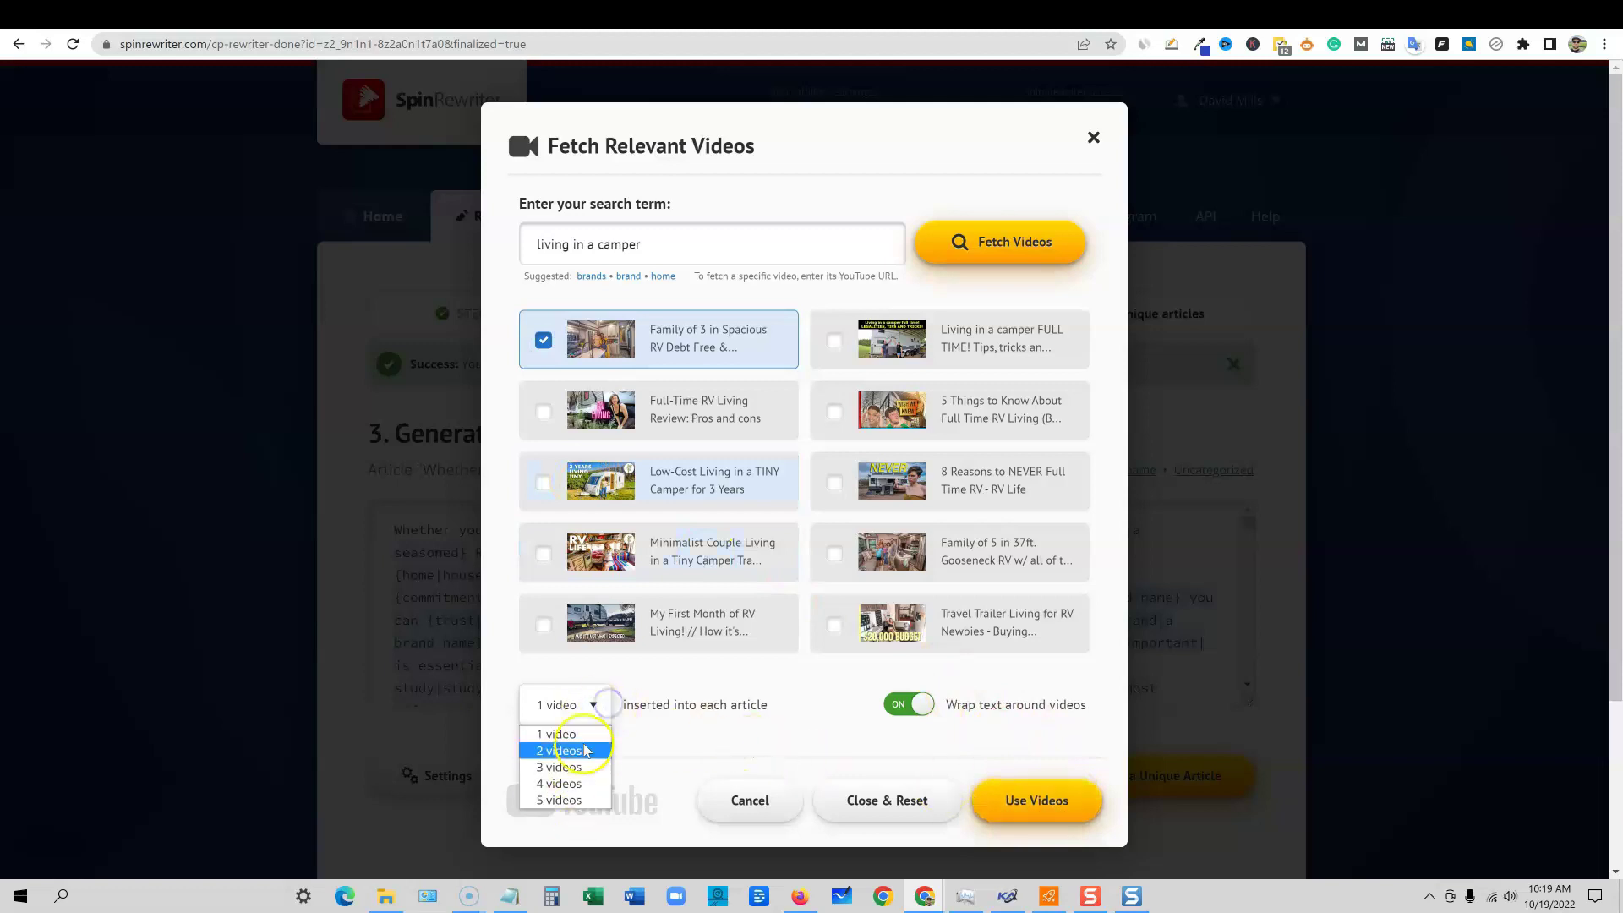
key(Return)
click(1037, 799)
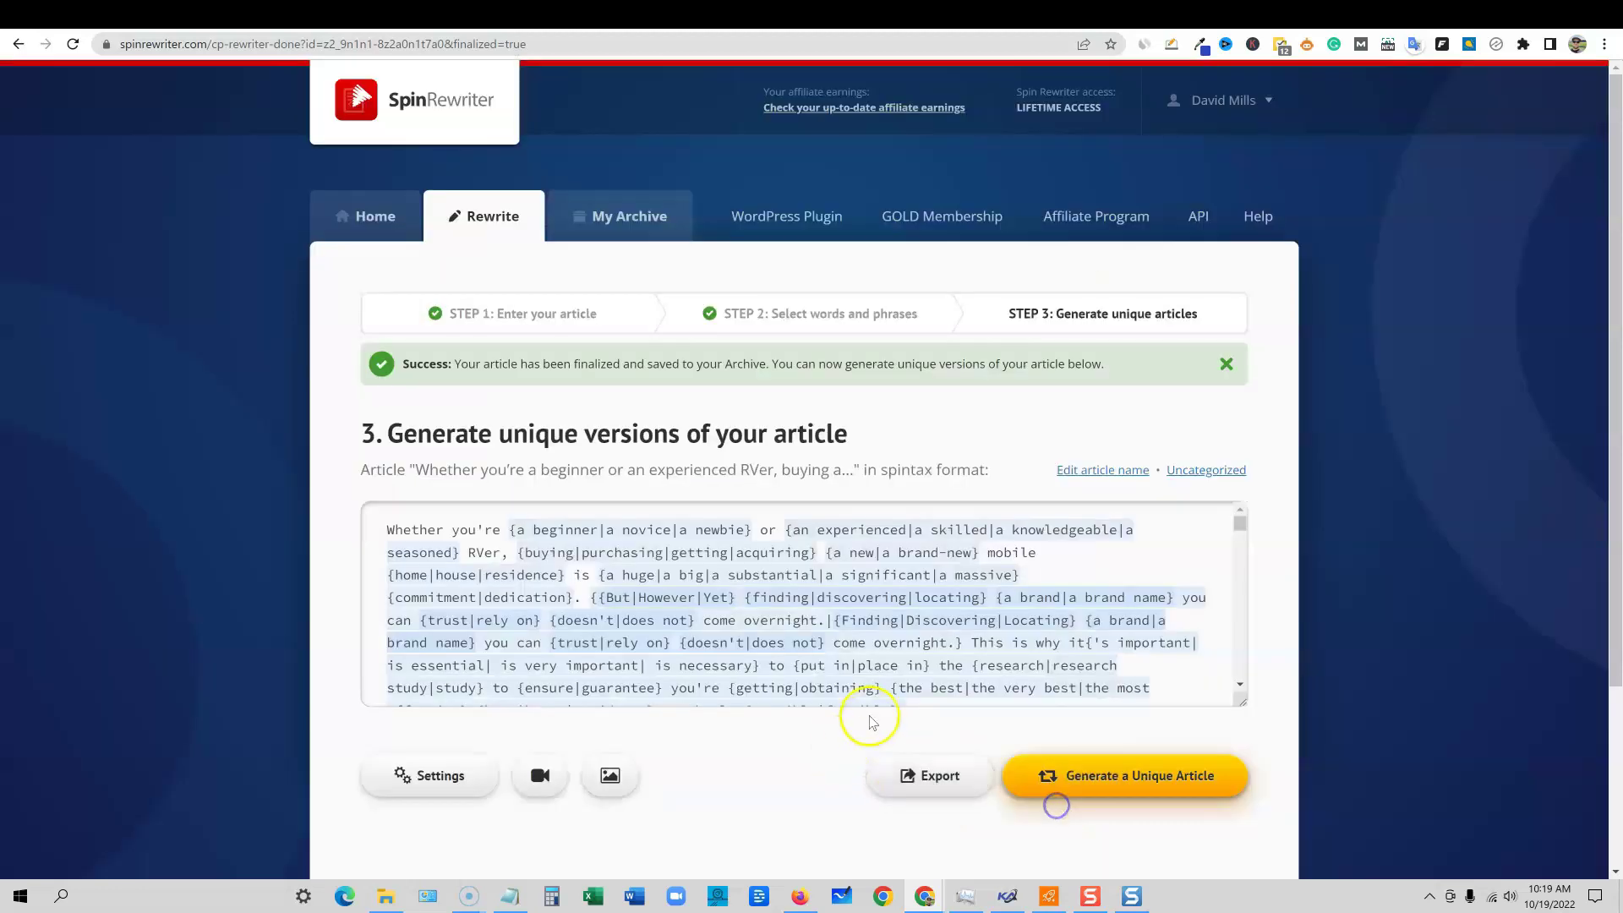
- Search for relevant images to insert, first with the term "camping" and after that with "camper"
click(609, 775)
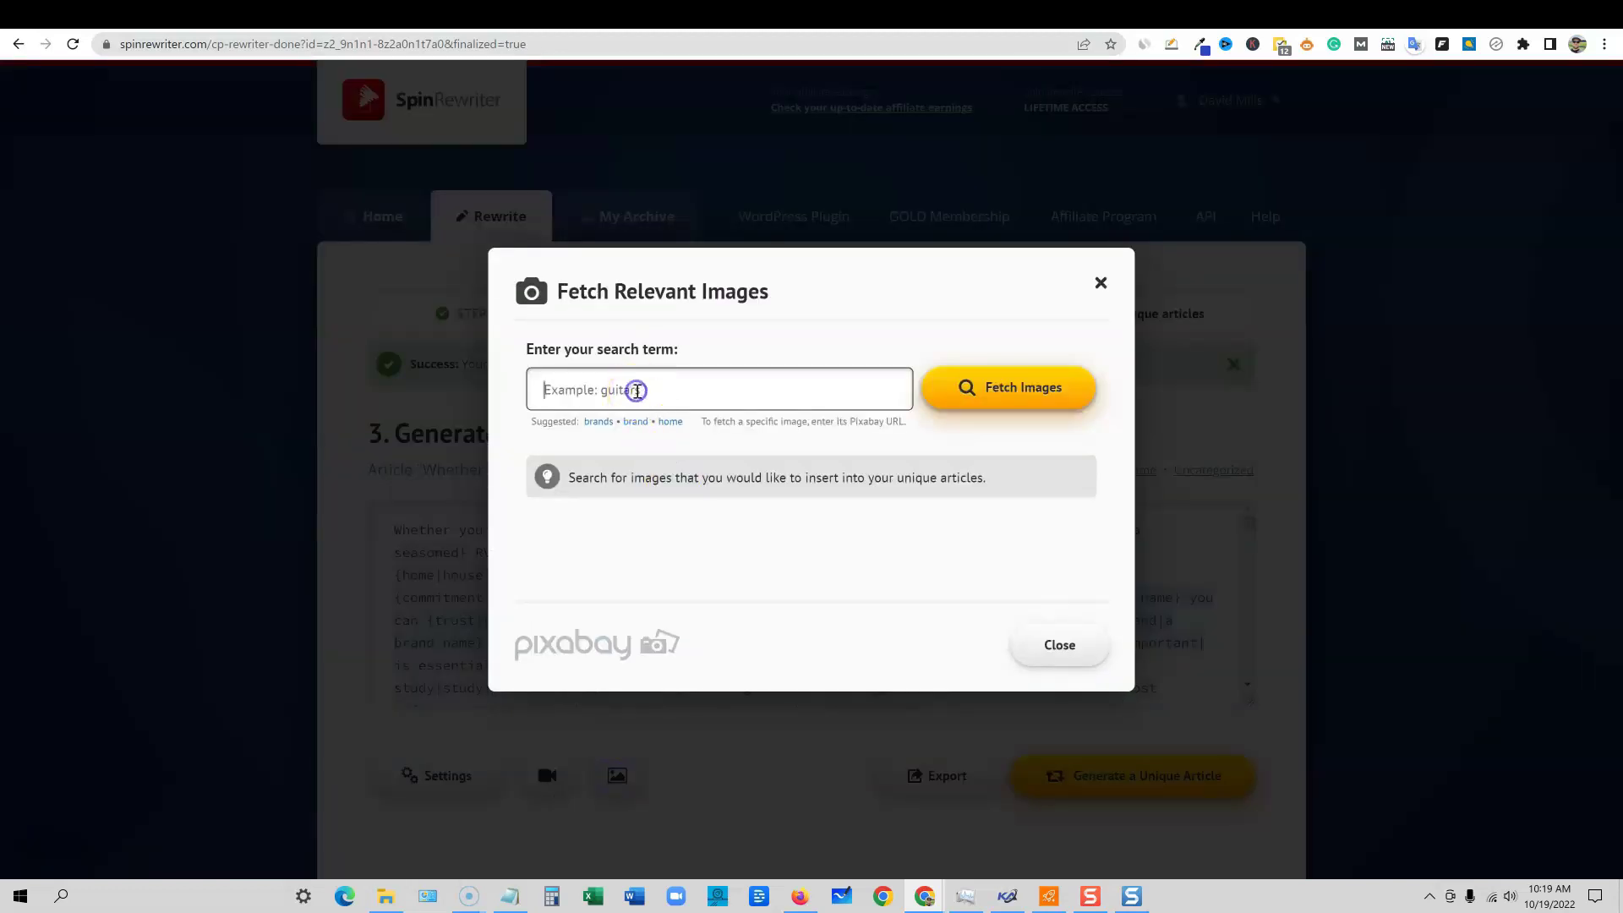
text(camping)
key(Return)
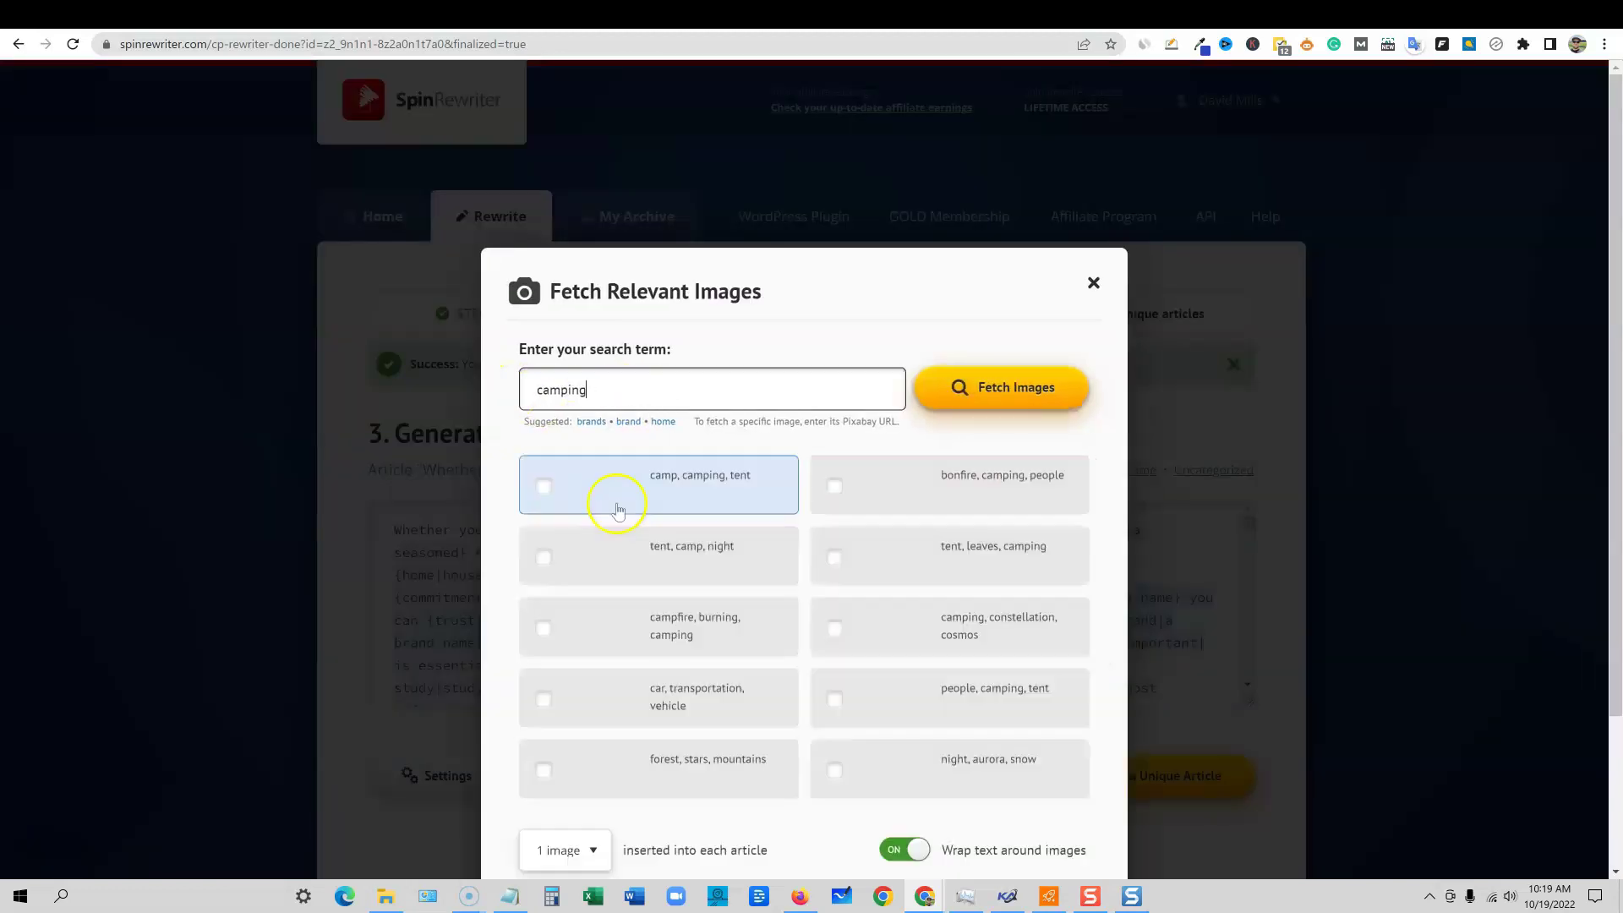
key(BackSpace)
key(BackSpace)
key(BackSpace)
text(er)
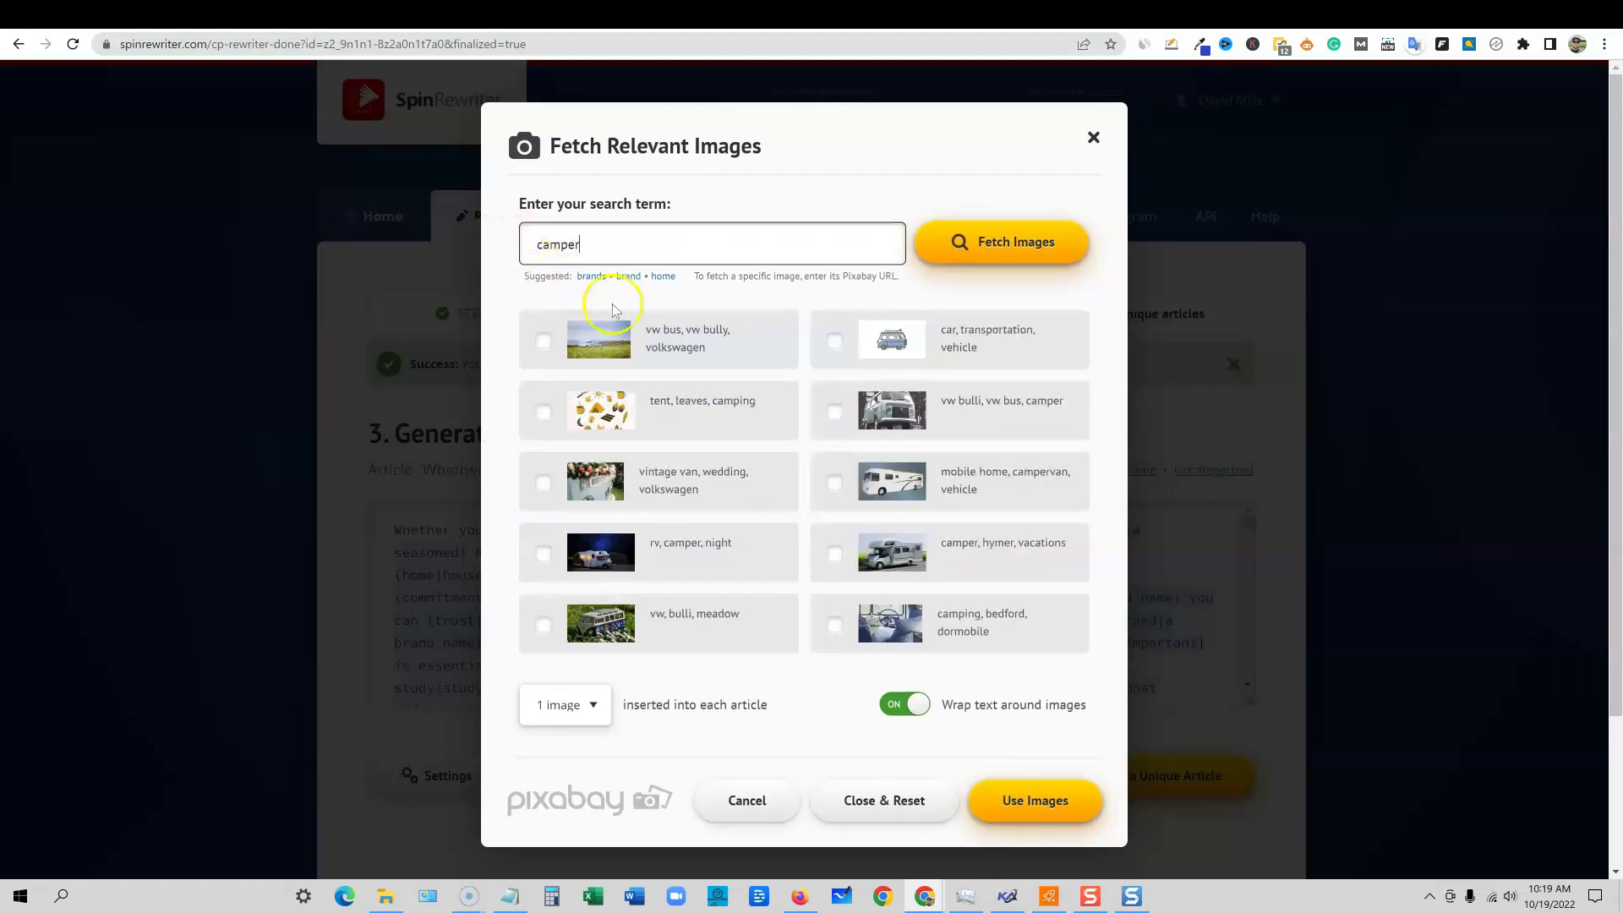
- Select the "mobile home, campervan, vehicle" and "camper, hymer, vacations" images and use them in the article
click(834, 483)
click(834, 553)
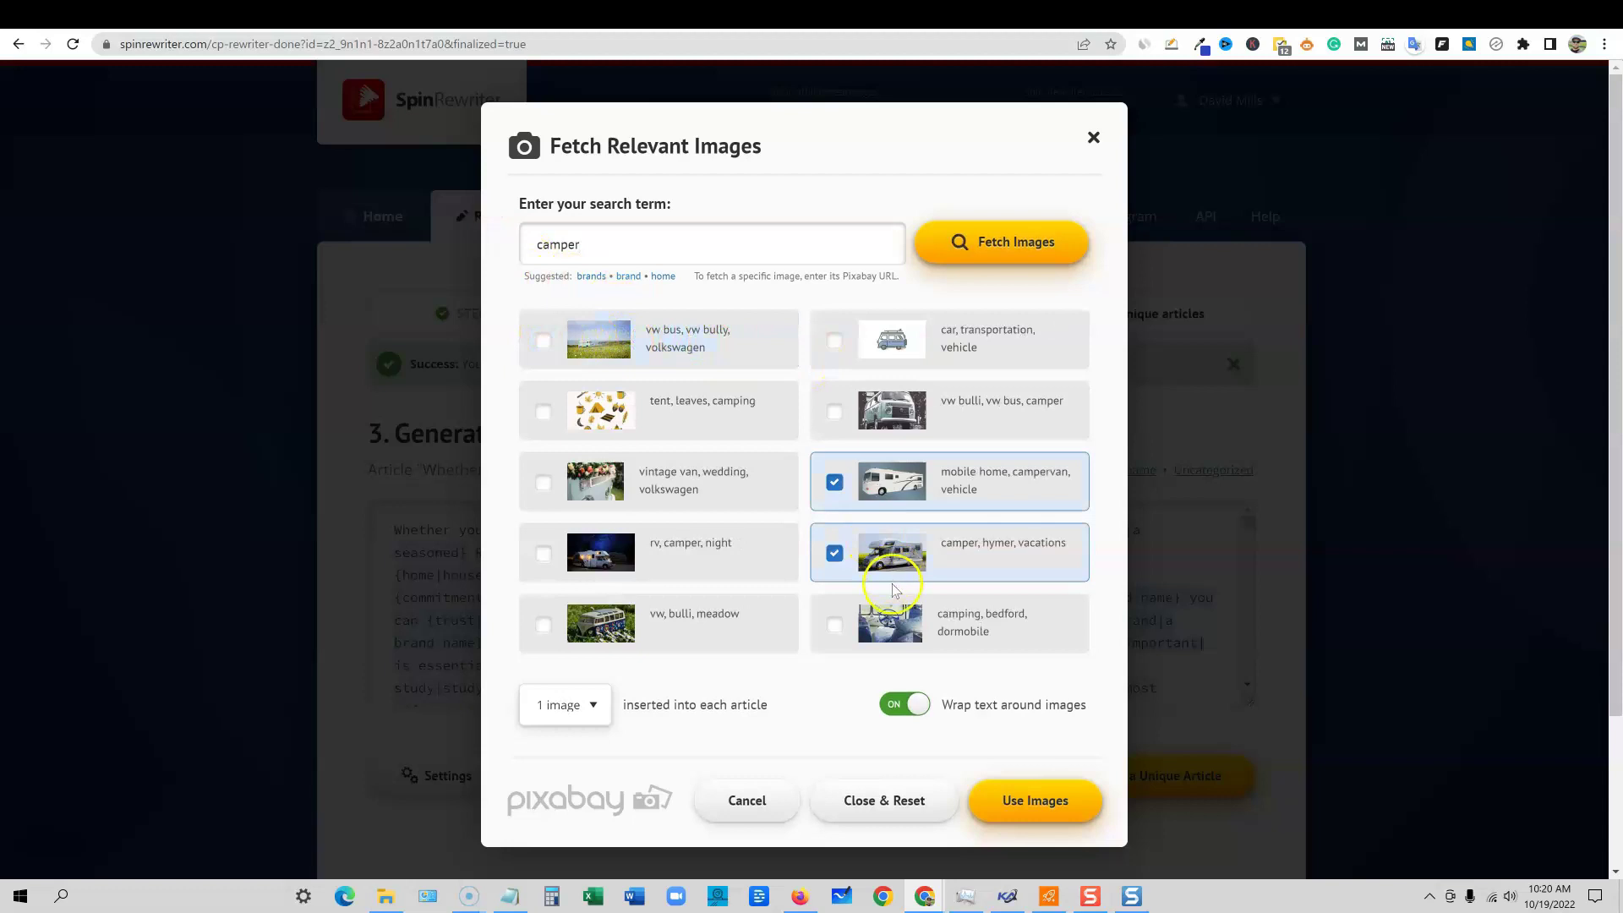
click(1045, 799)
- Look over the advanced settings for generating unique articles and leave them without changes
scroll(930, 655, down, 5)
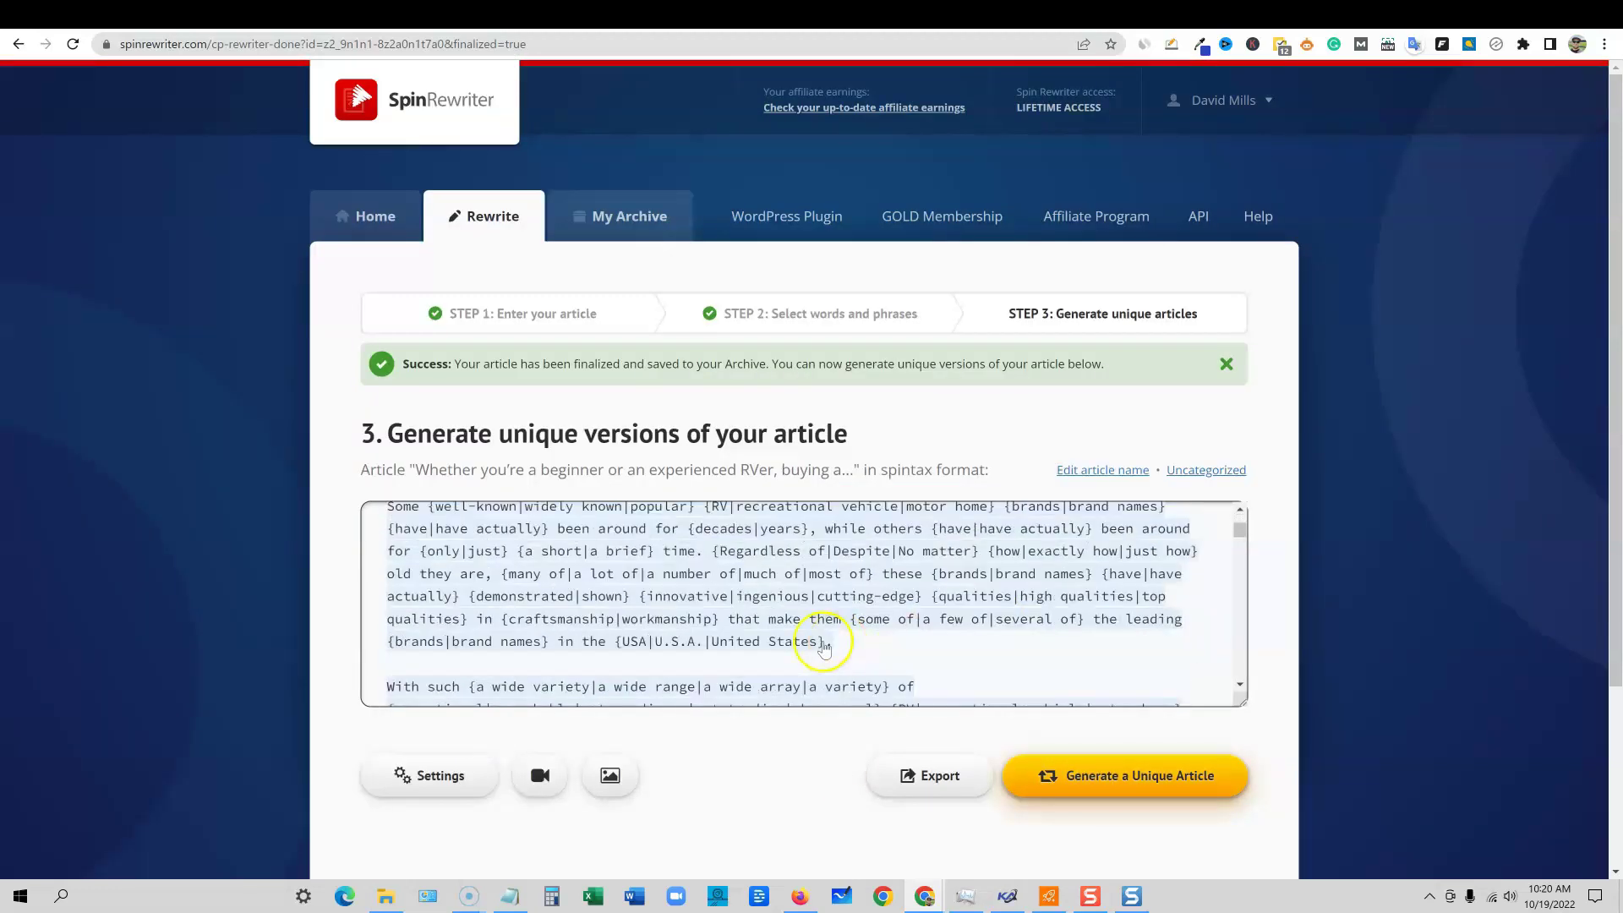
click(416, 778)
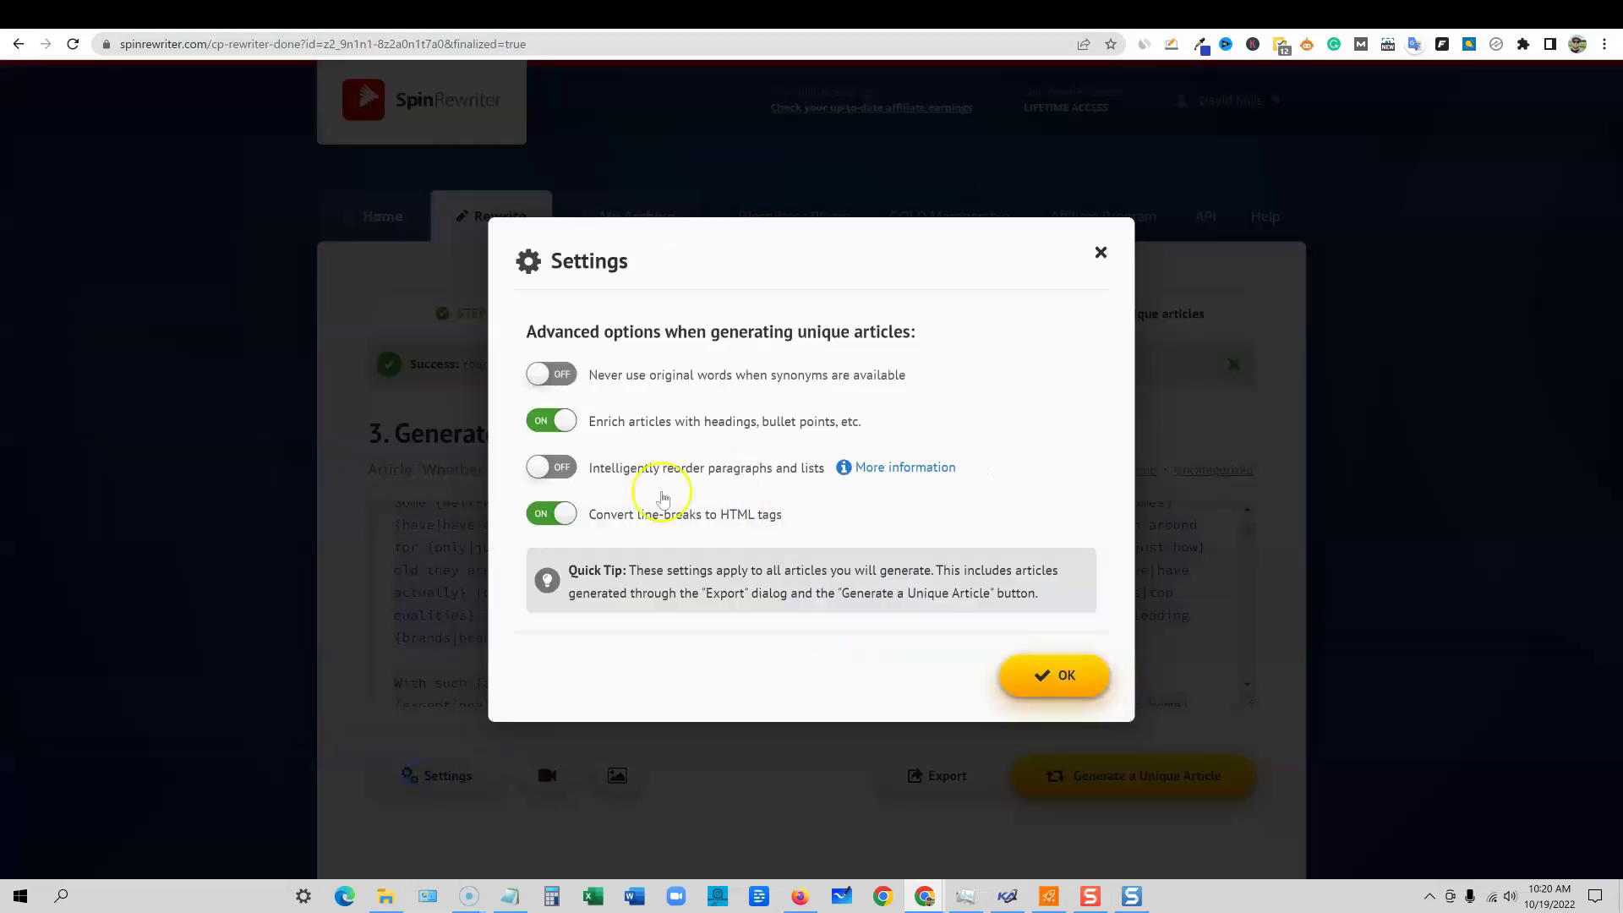
click(1101, 254)
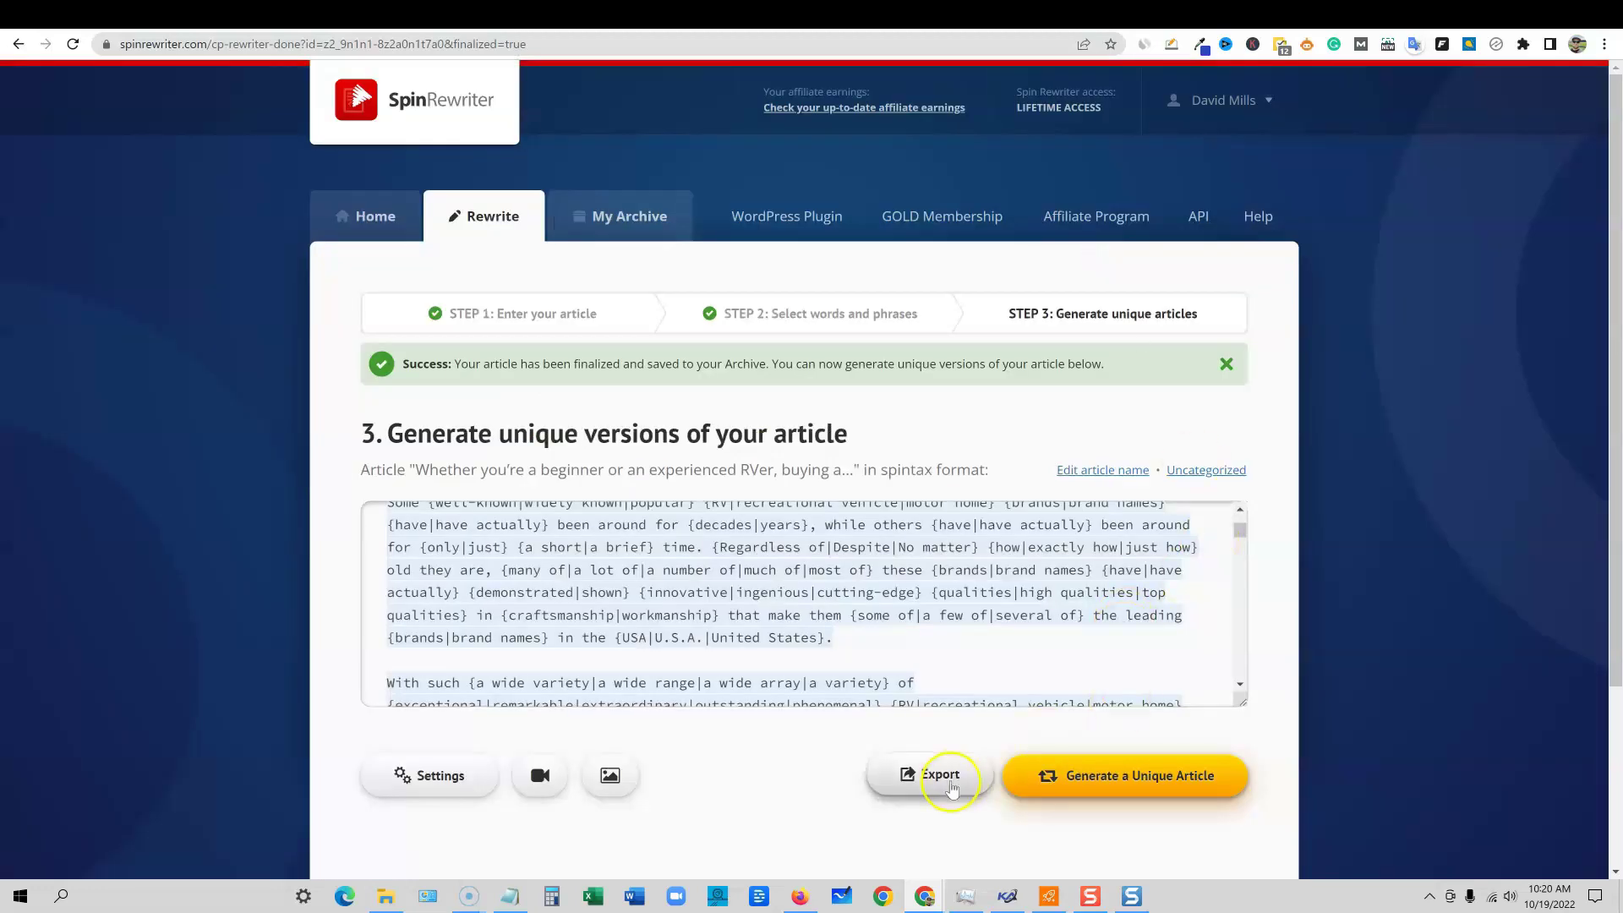
- Generate a unique article from the spintax and enlarge its text area to show more of the content
scroll(1130, 788, down, 2)
scroll(1130, 789, up, 1)
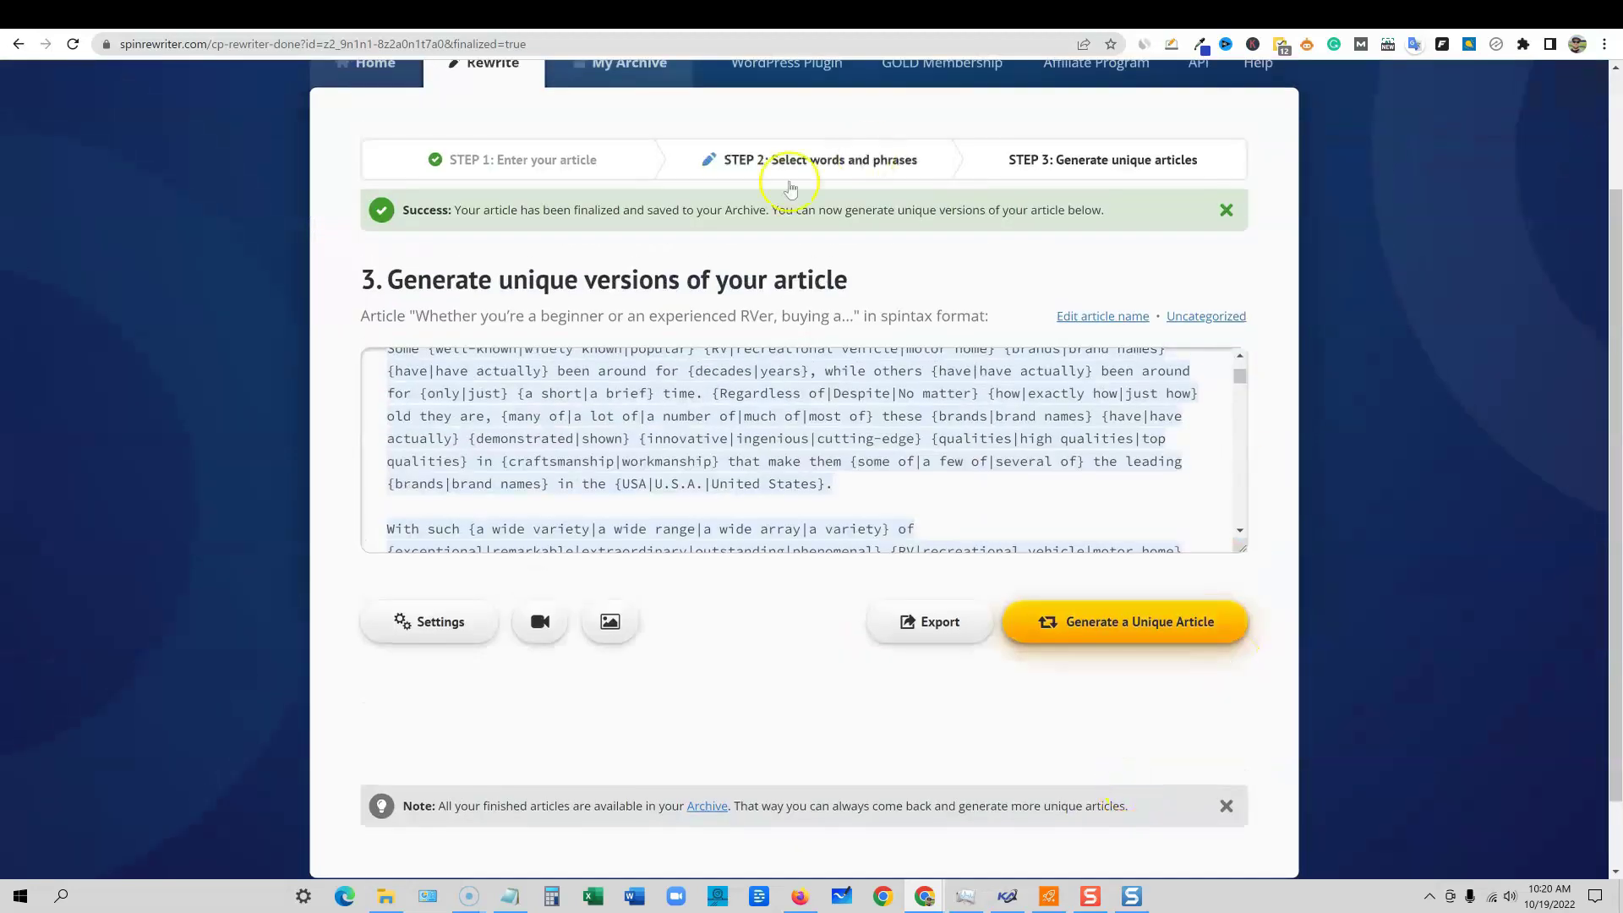
click(1159, 629)
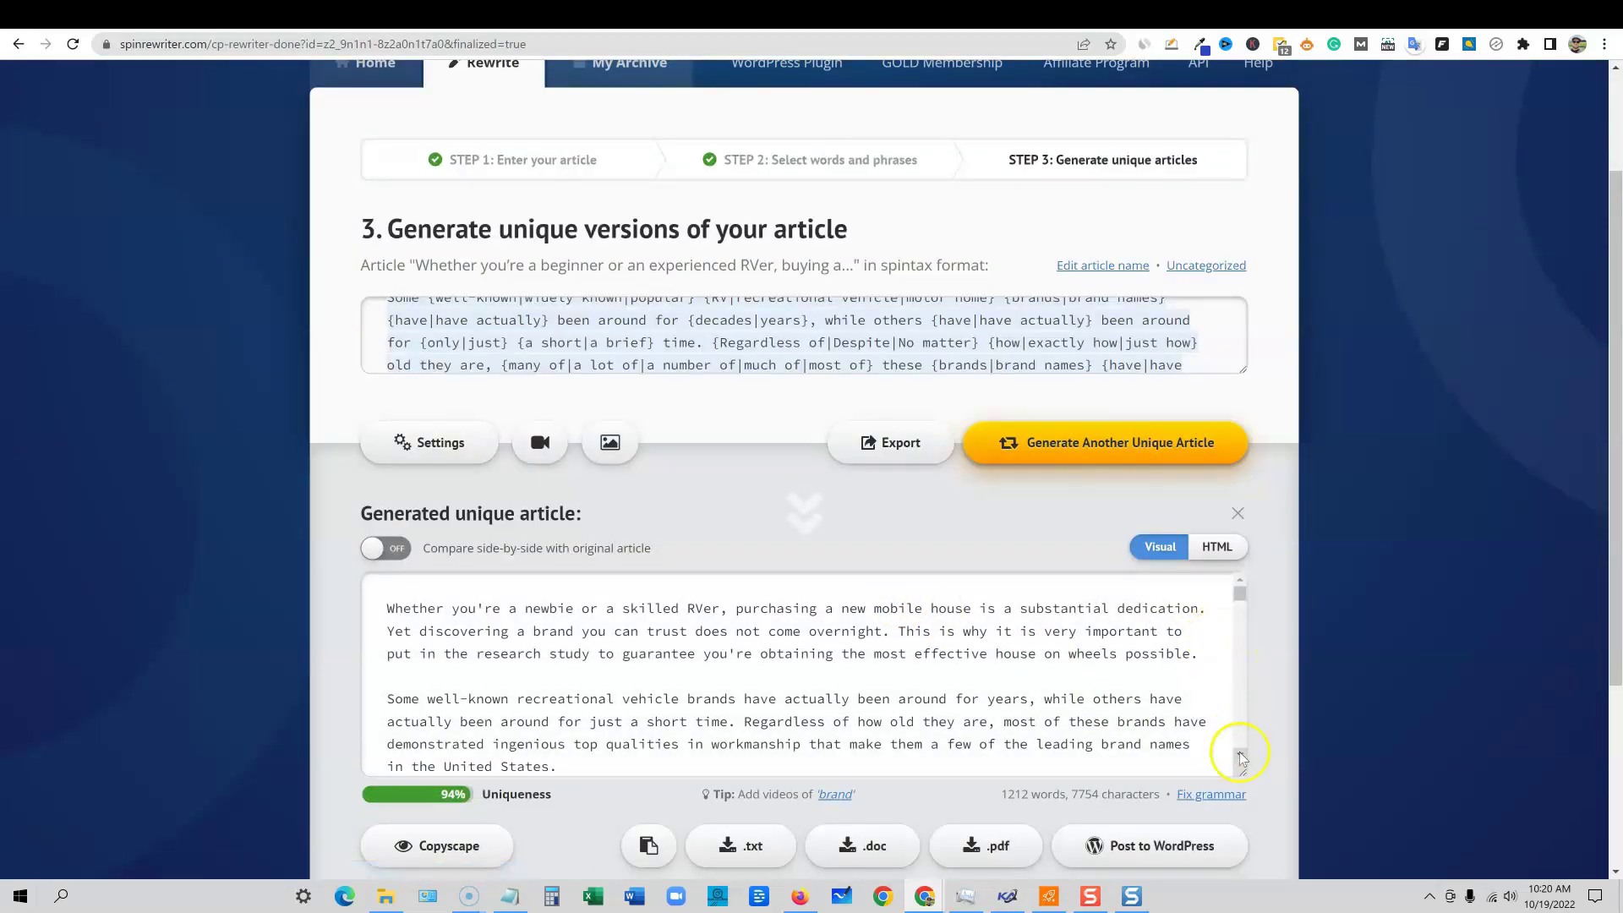
drag(1242, 775, 1243, 877)
scroll(1200, 734, down, 5)
scroll(1311, 616, down, 4)
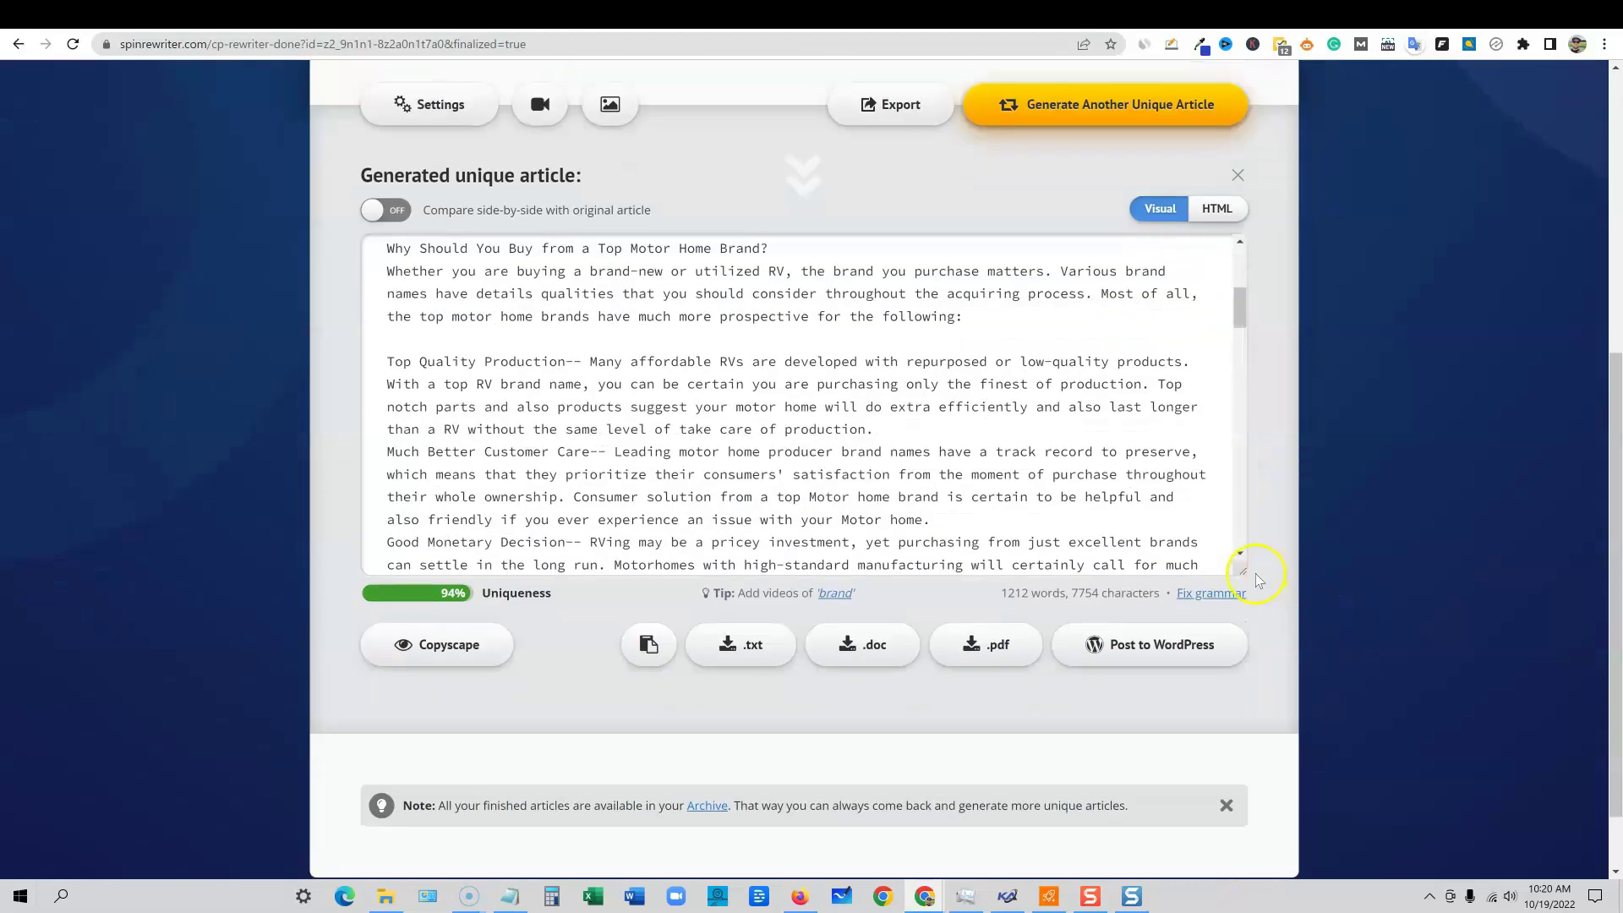
drag(1245, 575, 1243, 778)
scroll(1312, 737, down, 3)
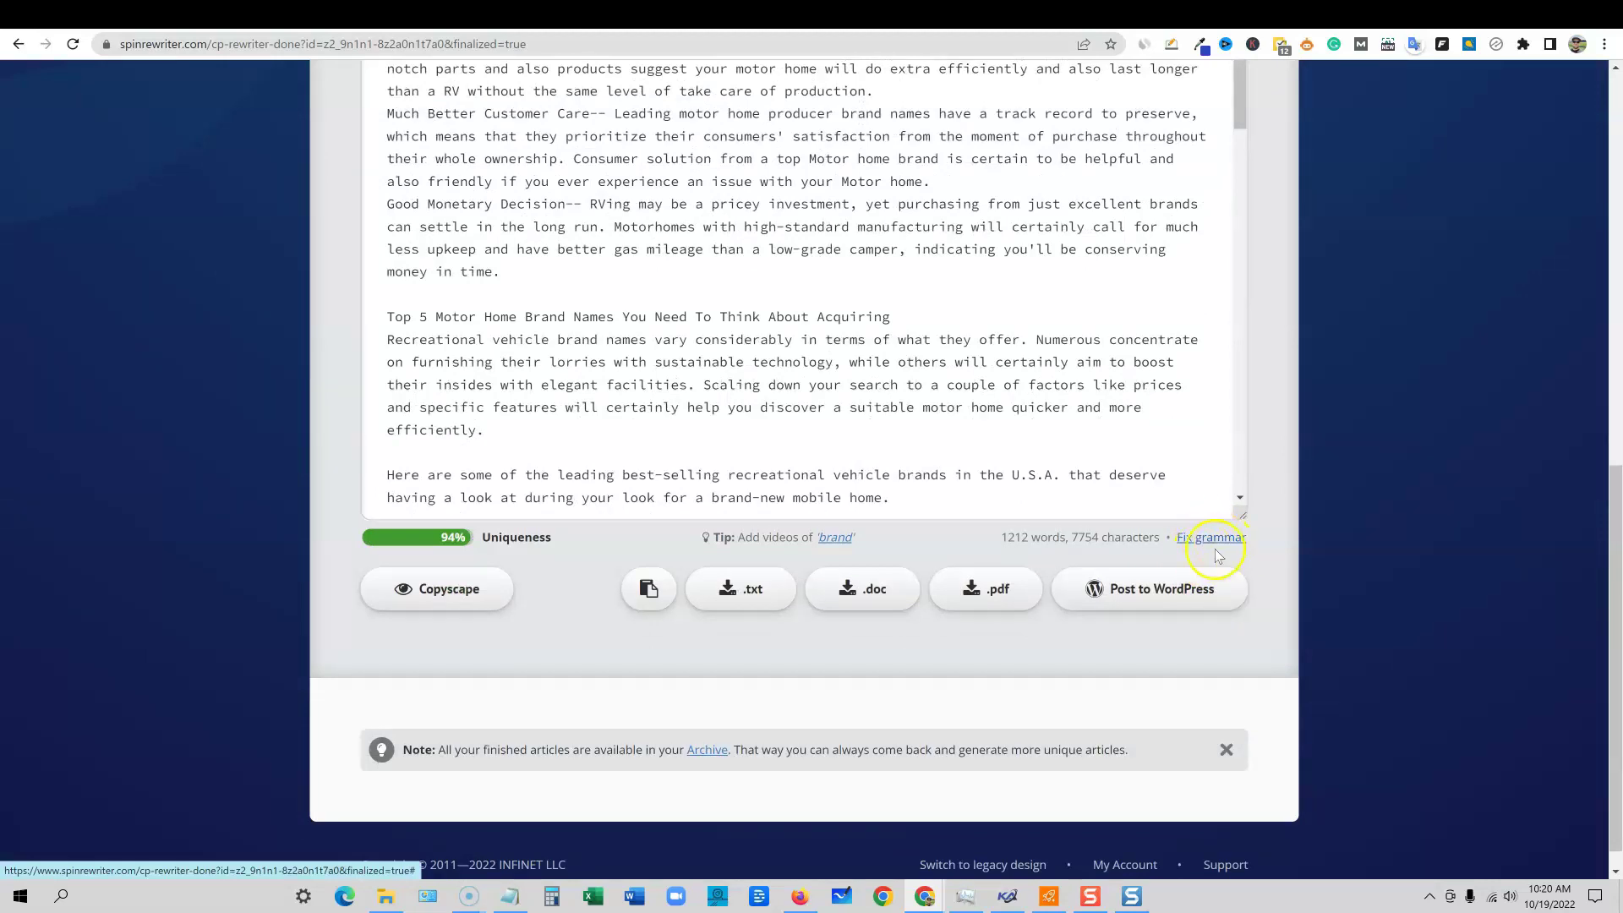
- Read through the generated article with its embedded image and video, and examine its uniqueness score and the checking, download and posting options
click(1215, 547)
scroll(1043, 457, up, 15)
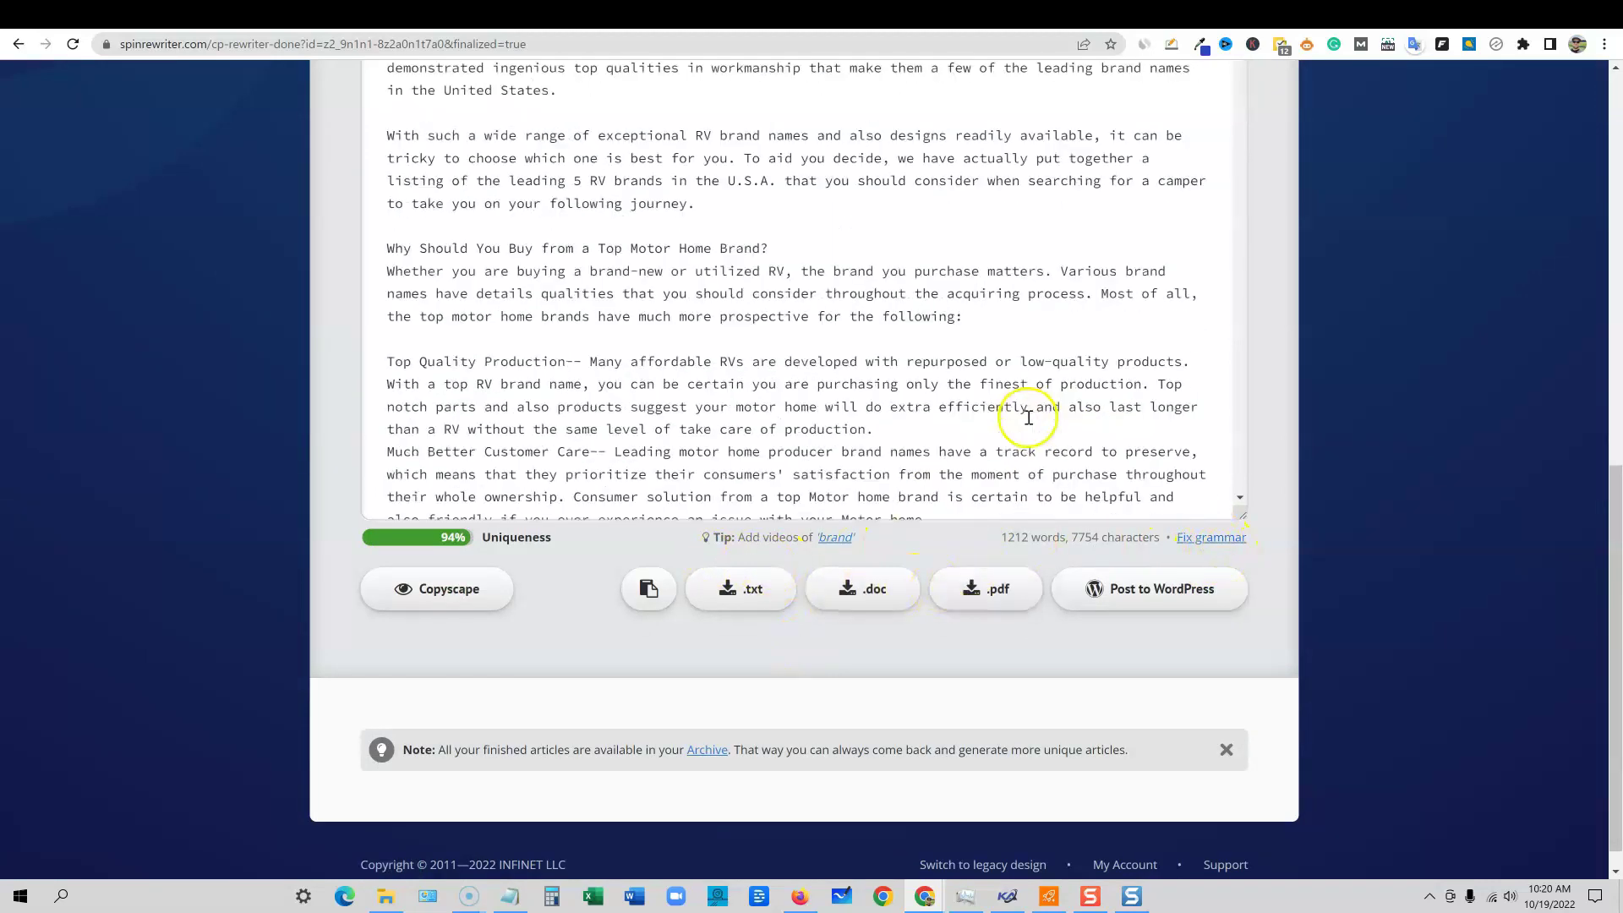
scroll(1152, 363, down, 10)
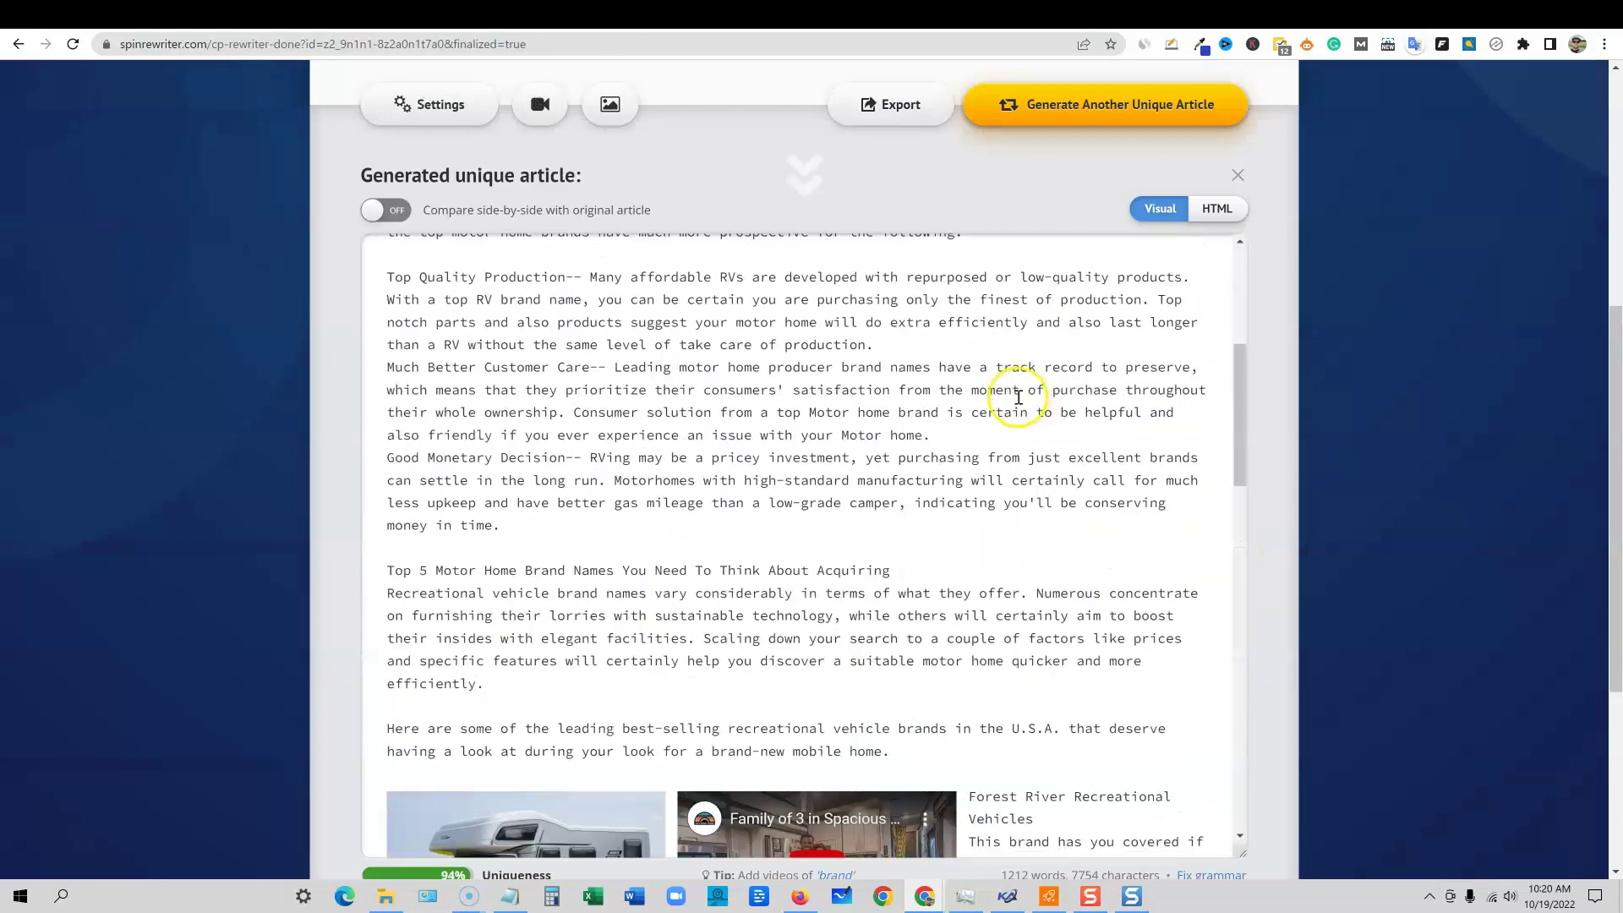
scroll(761, 609, down, 3)
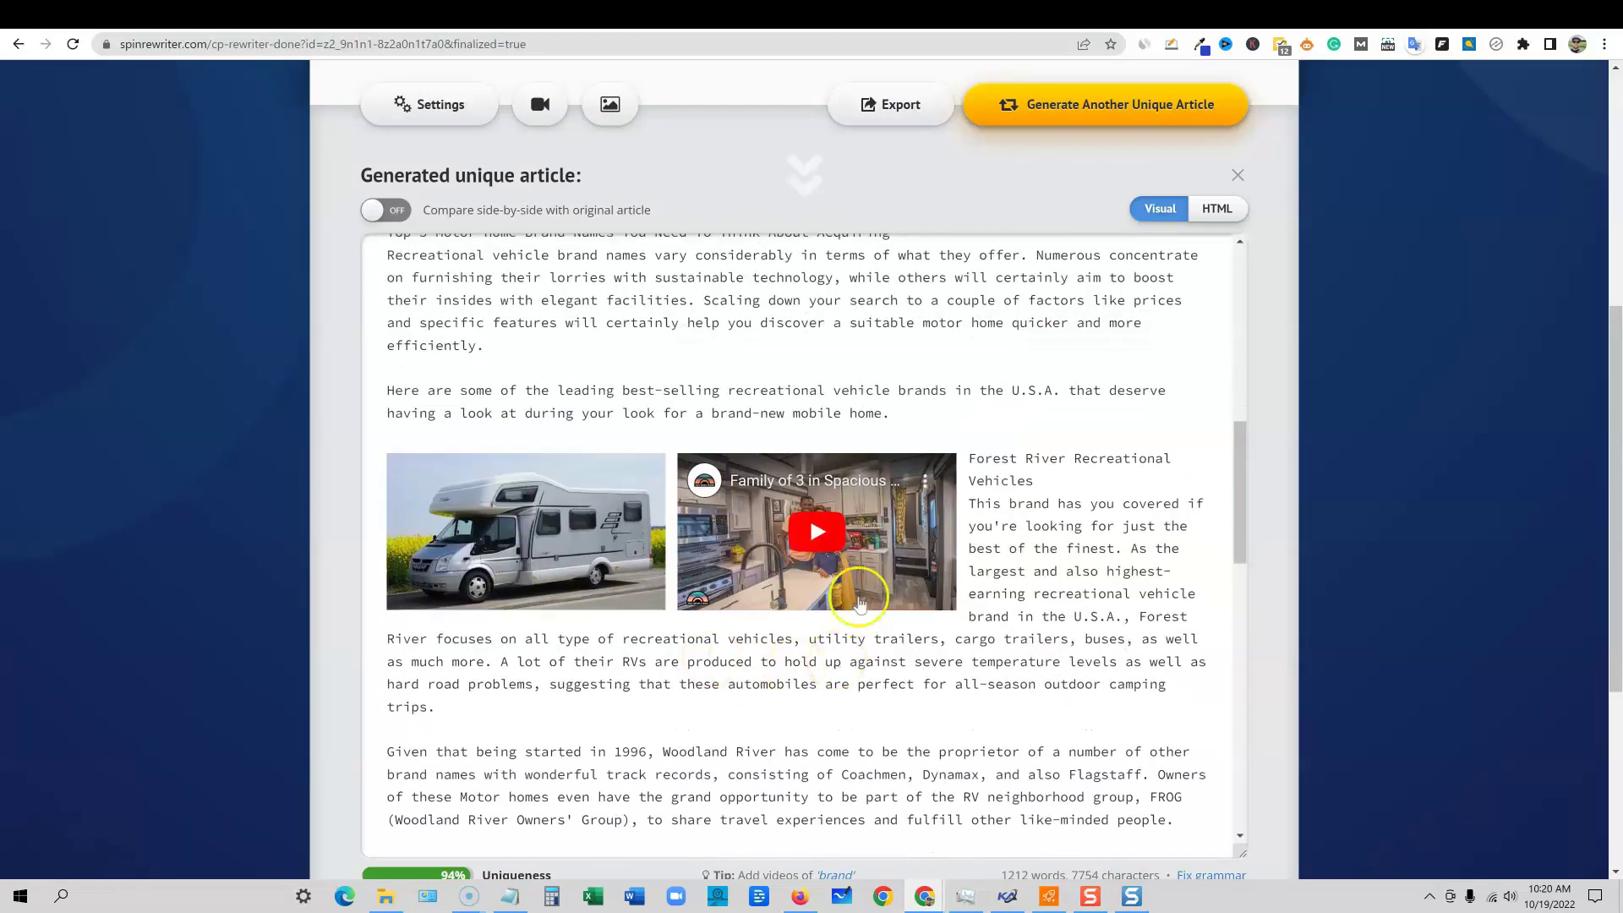
scroll(1035, 606, down, 15)
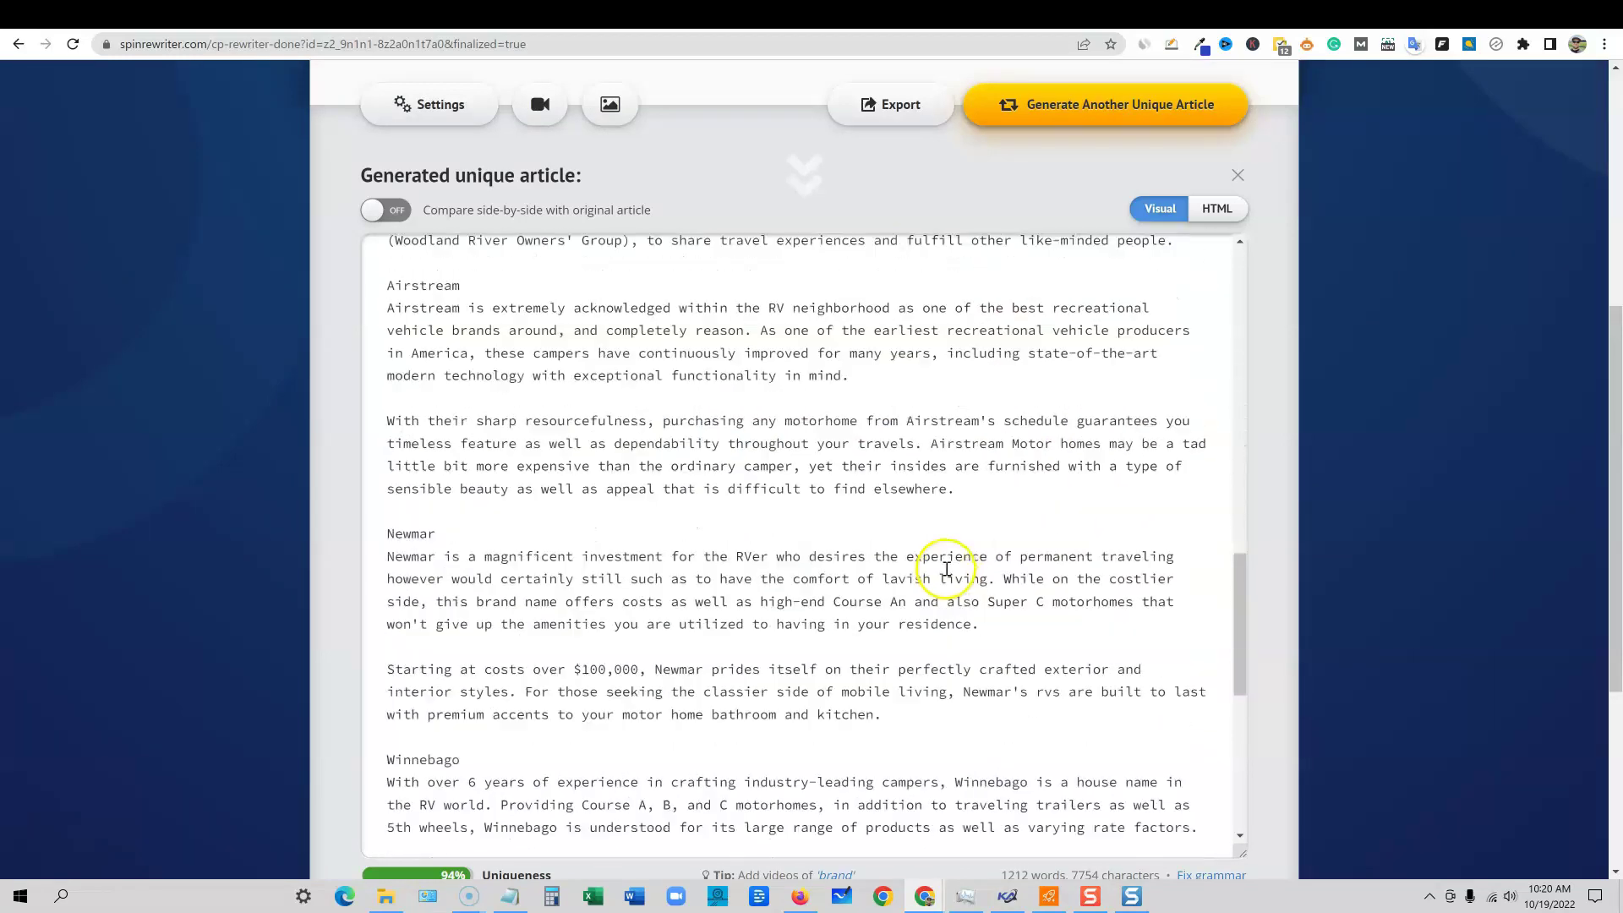
scroll(940, 564, down, 3)
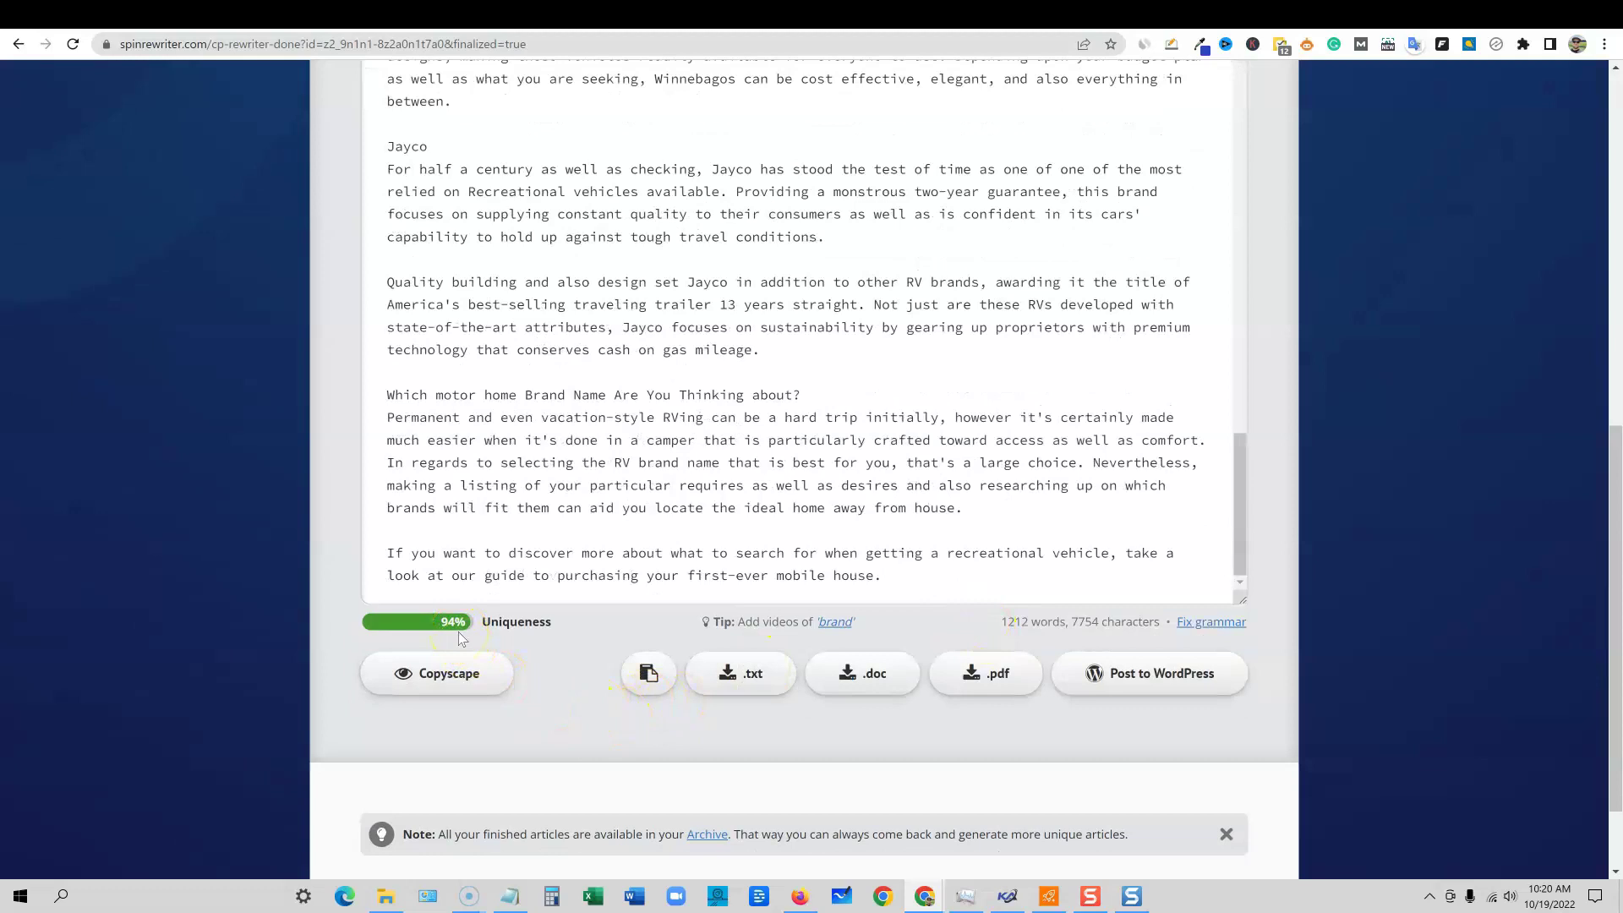
click(469, 683)
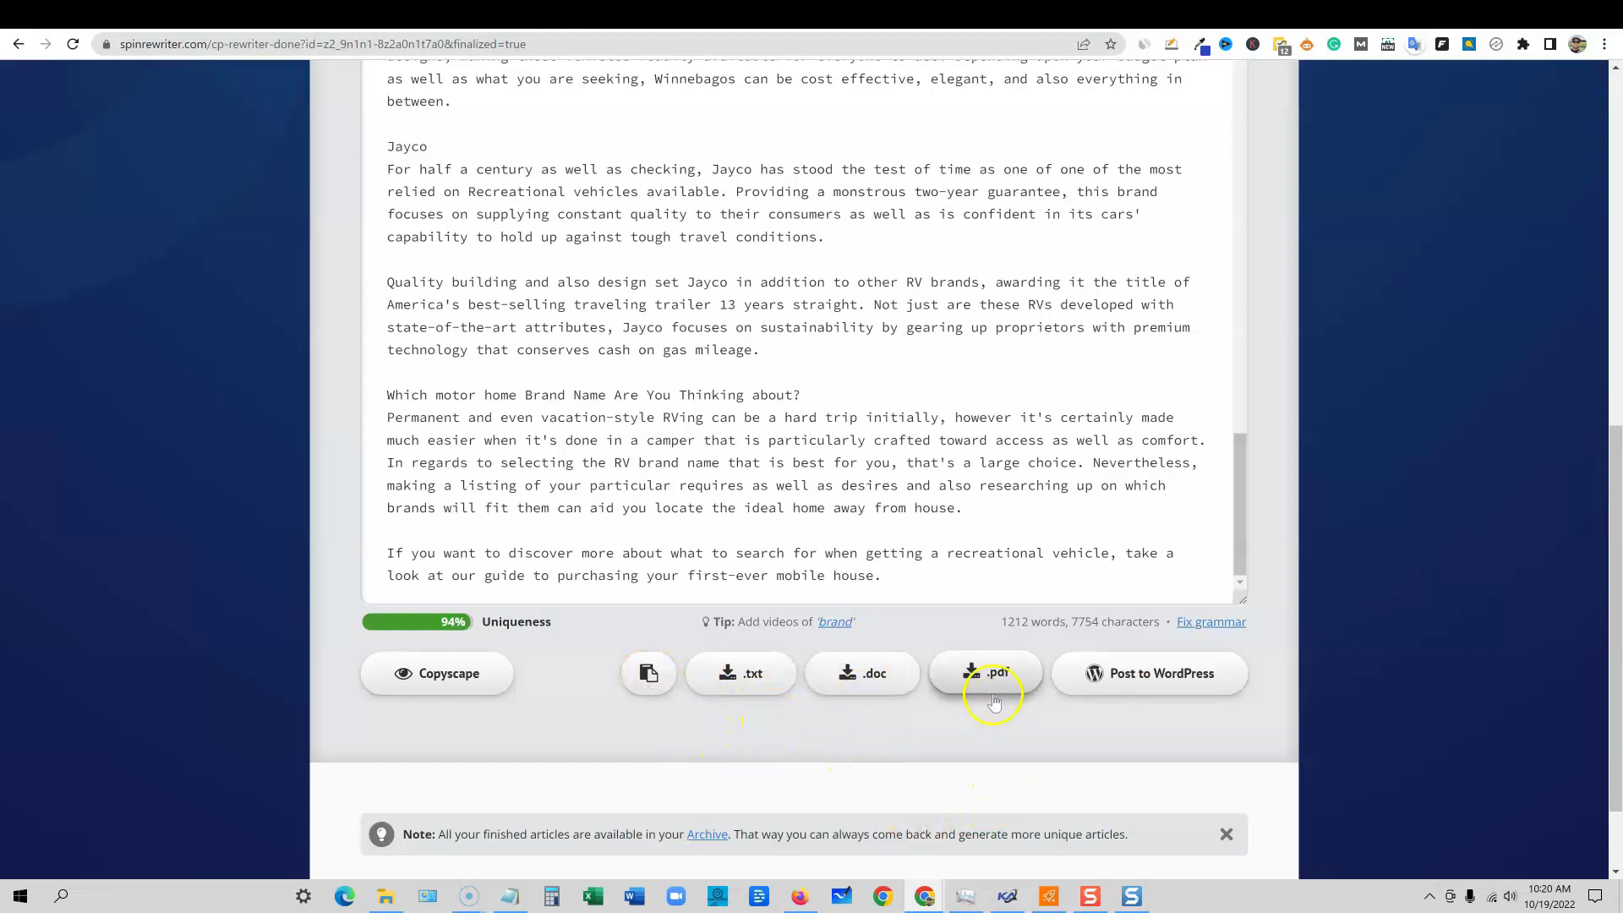
click(1170, 686)
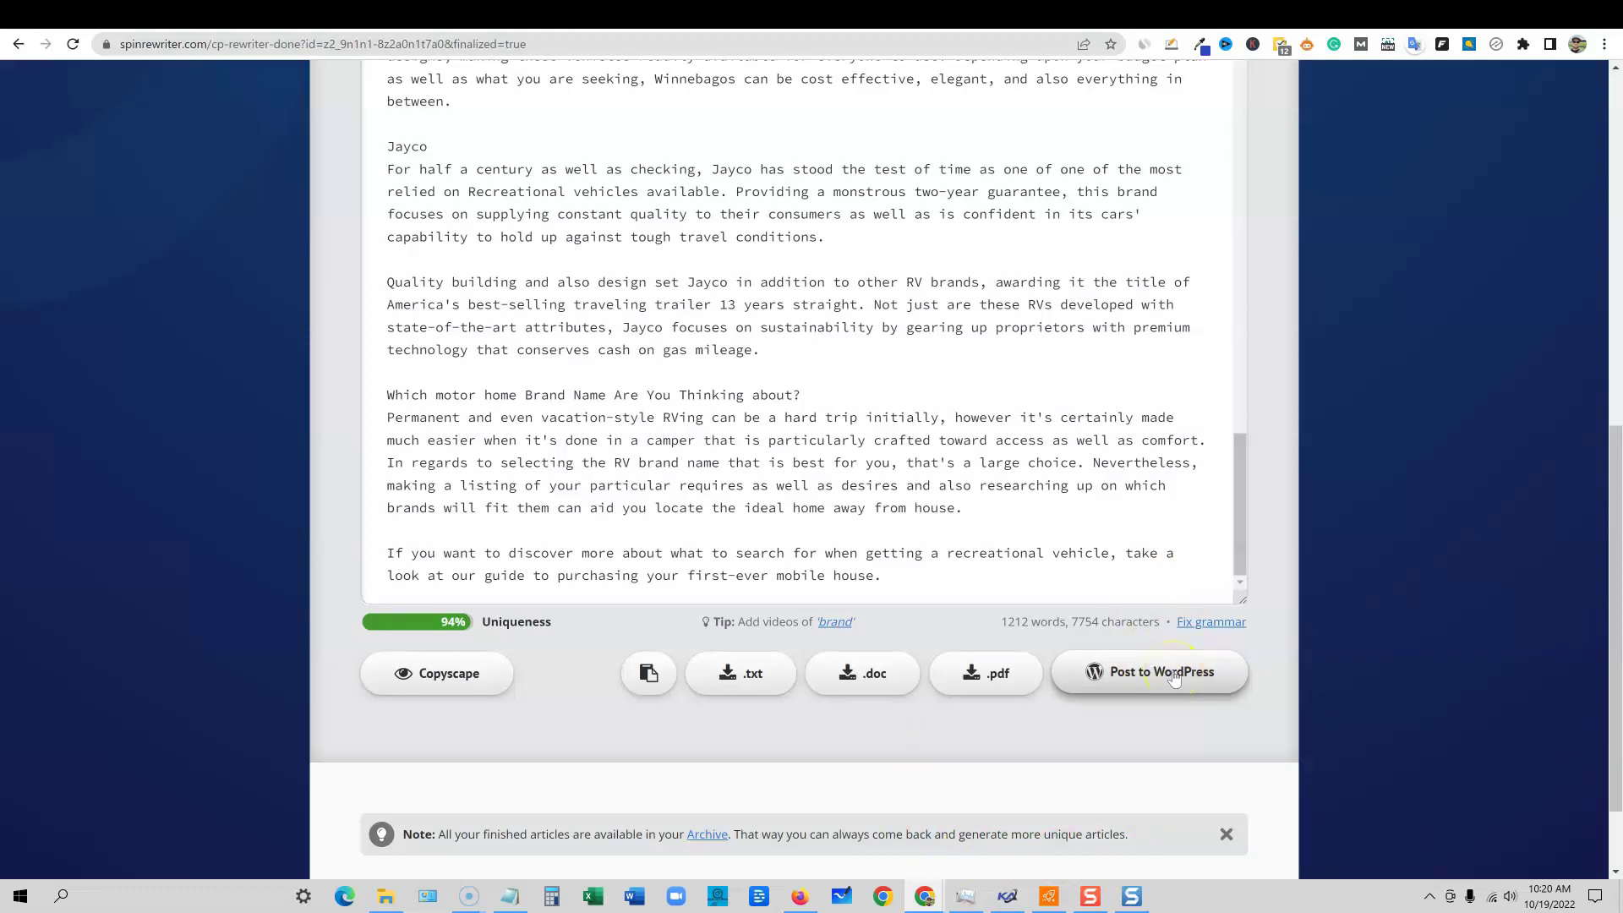
click(1070, 746)
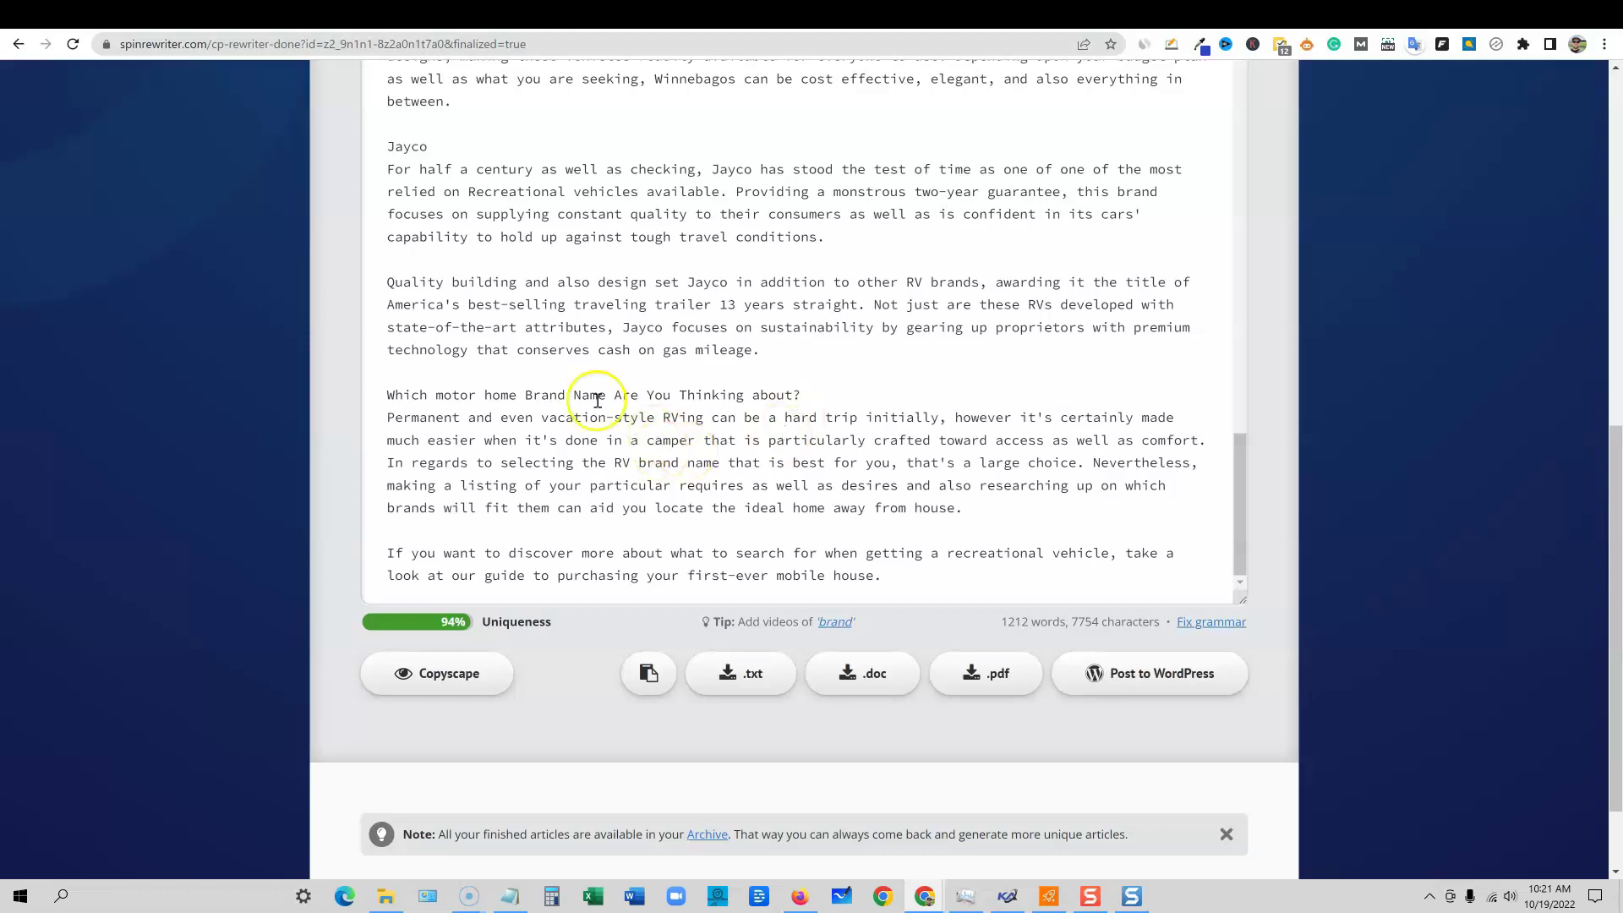
- Copy the generated article, switch to Grammarly and paste it into the empty document to check it for plagiarism
click(649, 676)
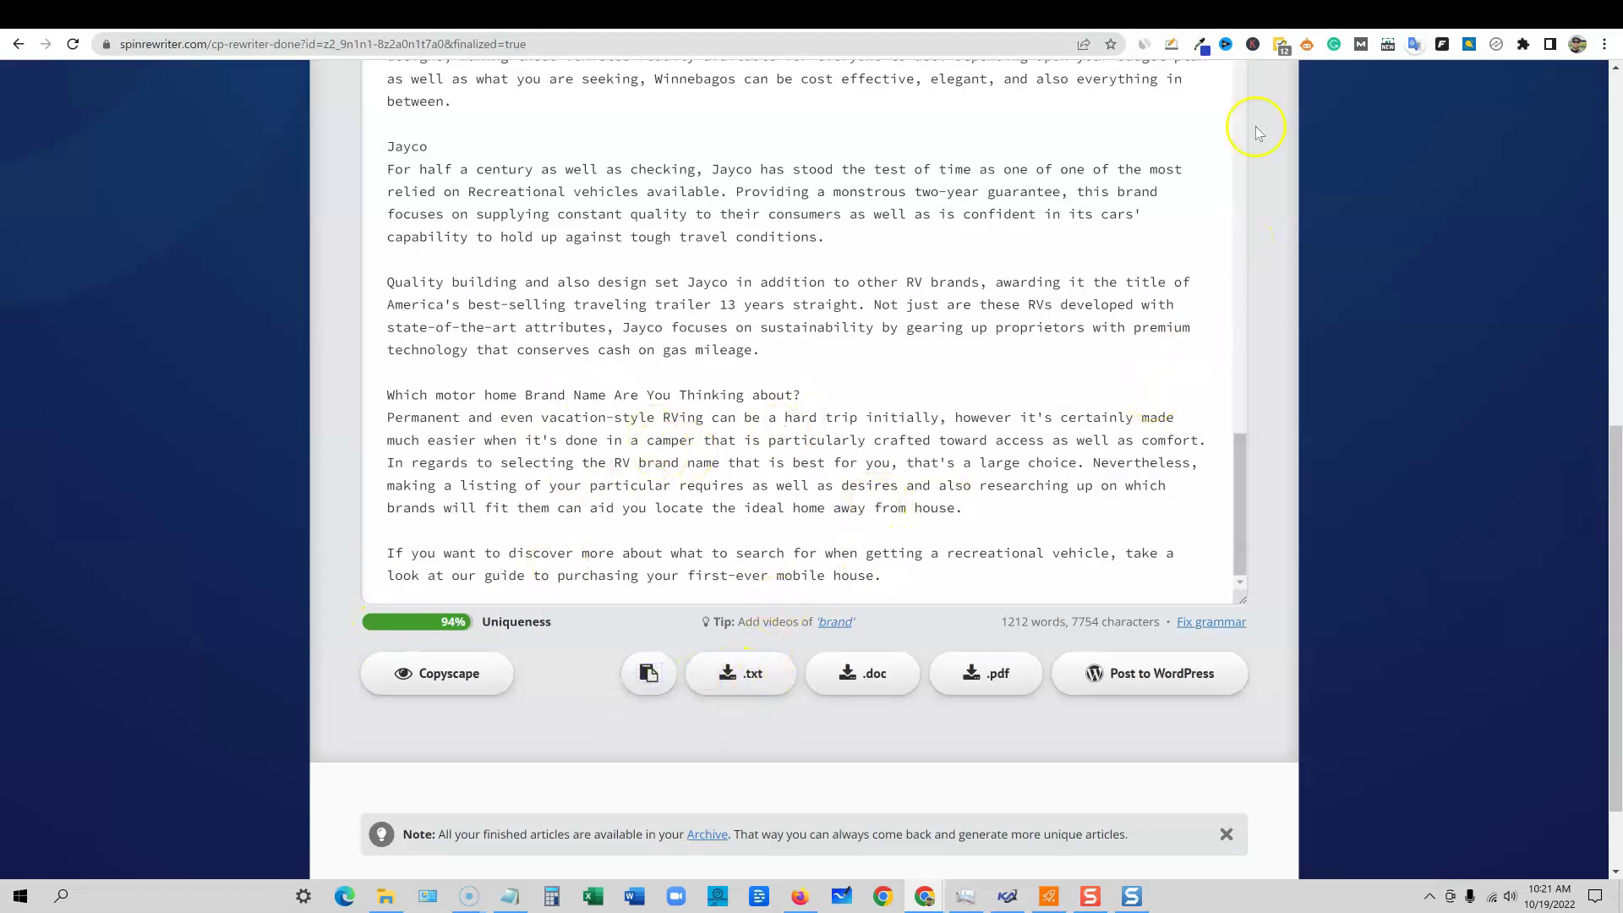
click(1017, 28)
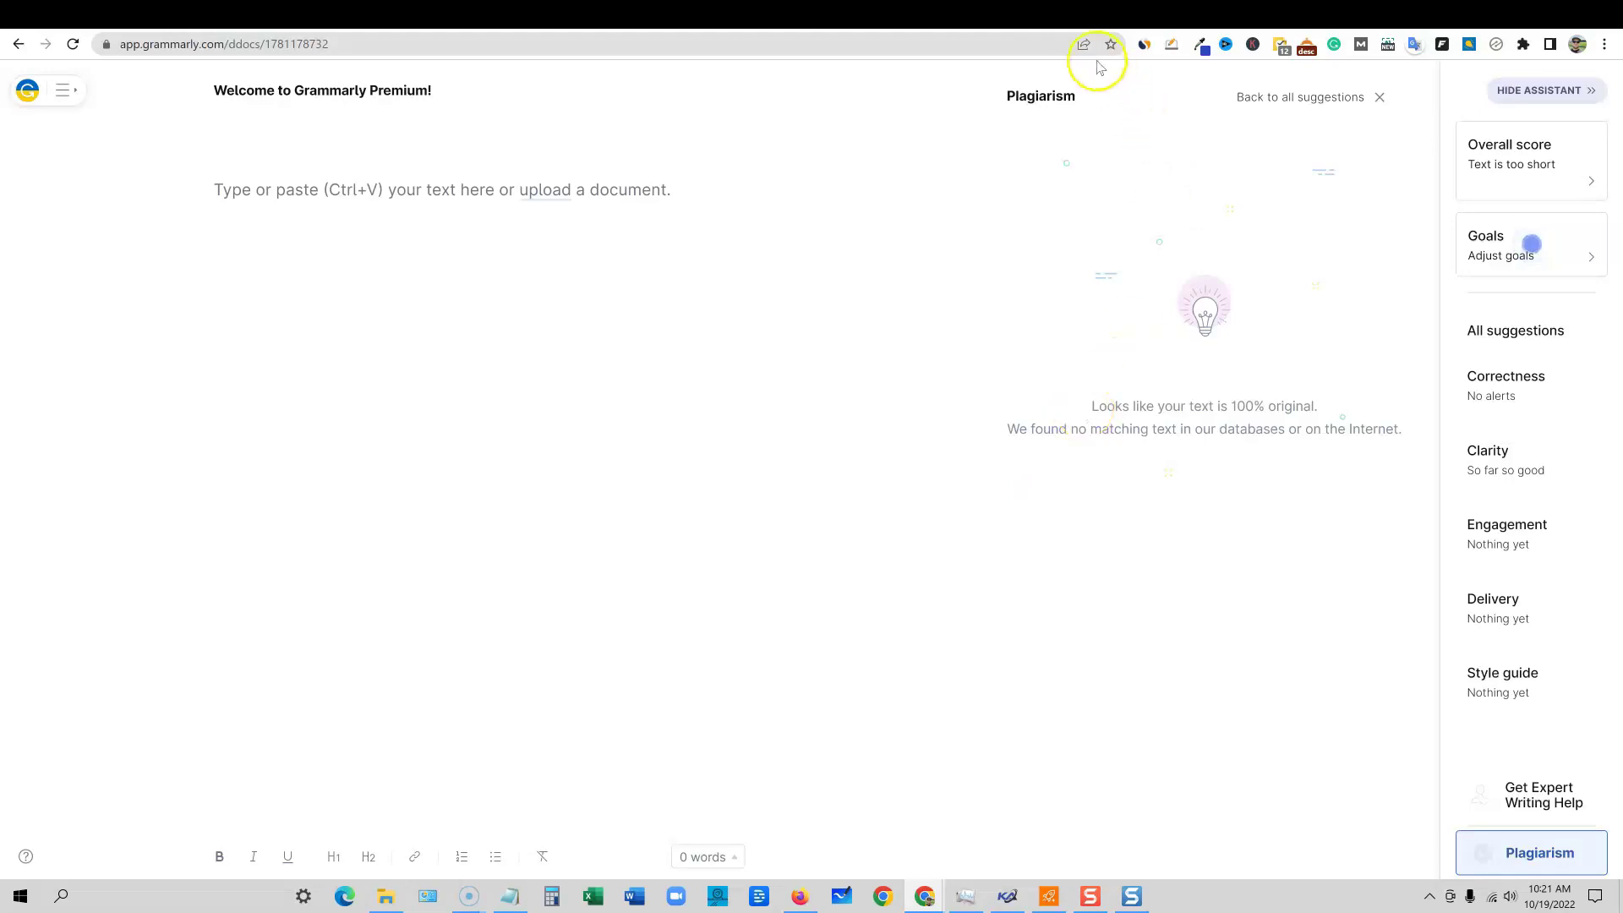
click(270, 205)
key(ctrl+v)
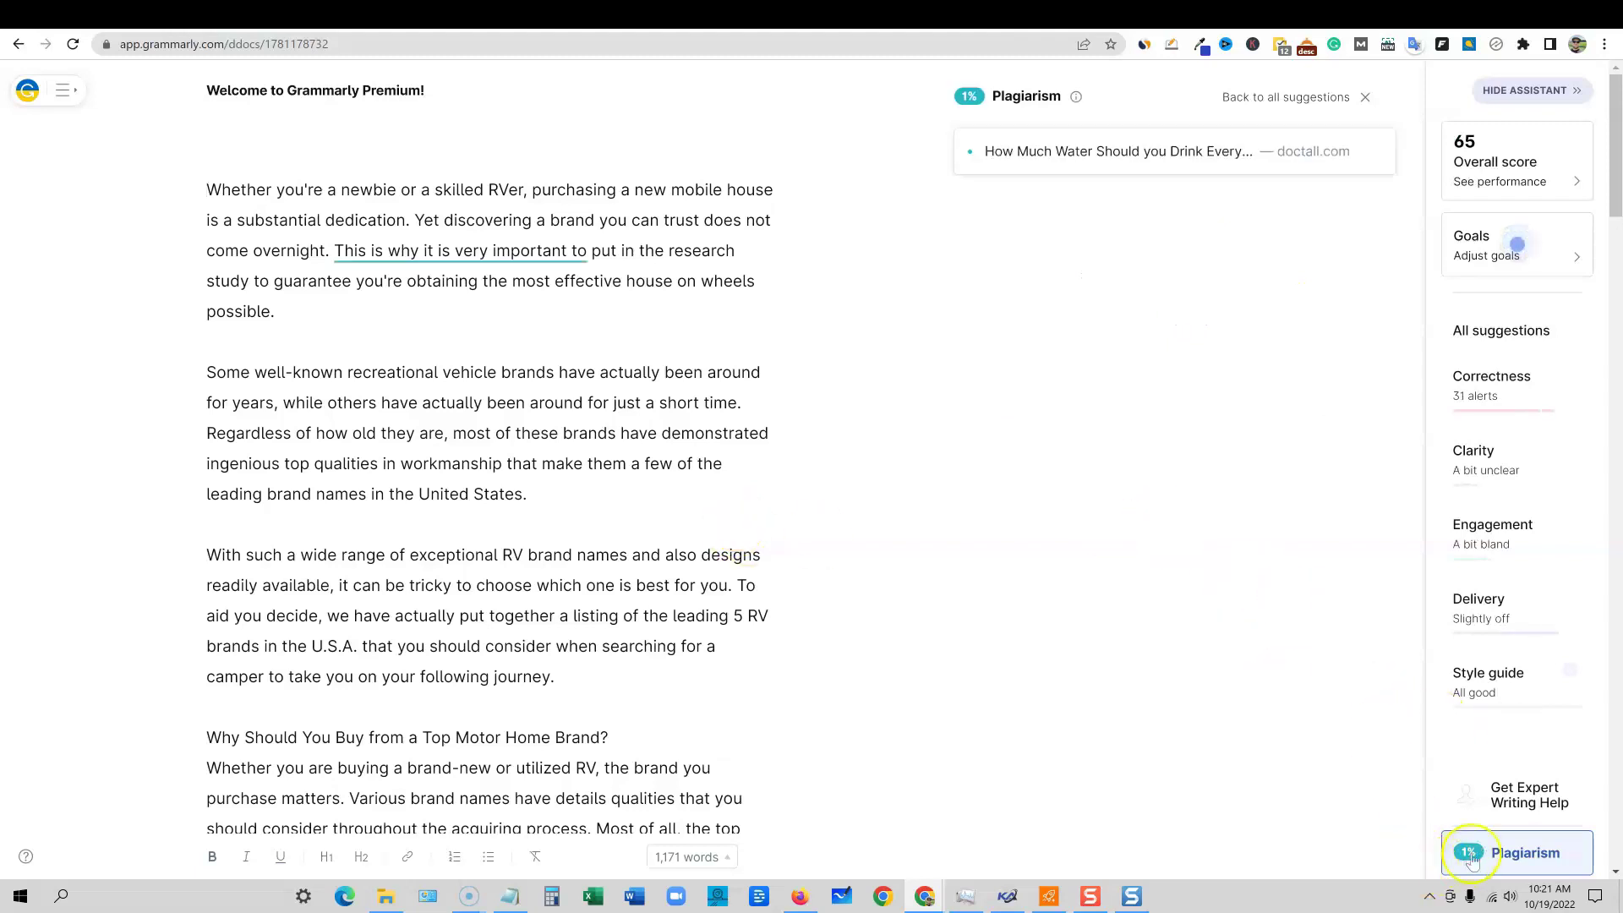
- Review the pasted article's wording in Grammarly, highlighting "your particular requires as well as" in the closing section
scroll(610, 516, down, 18)
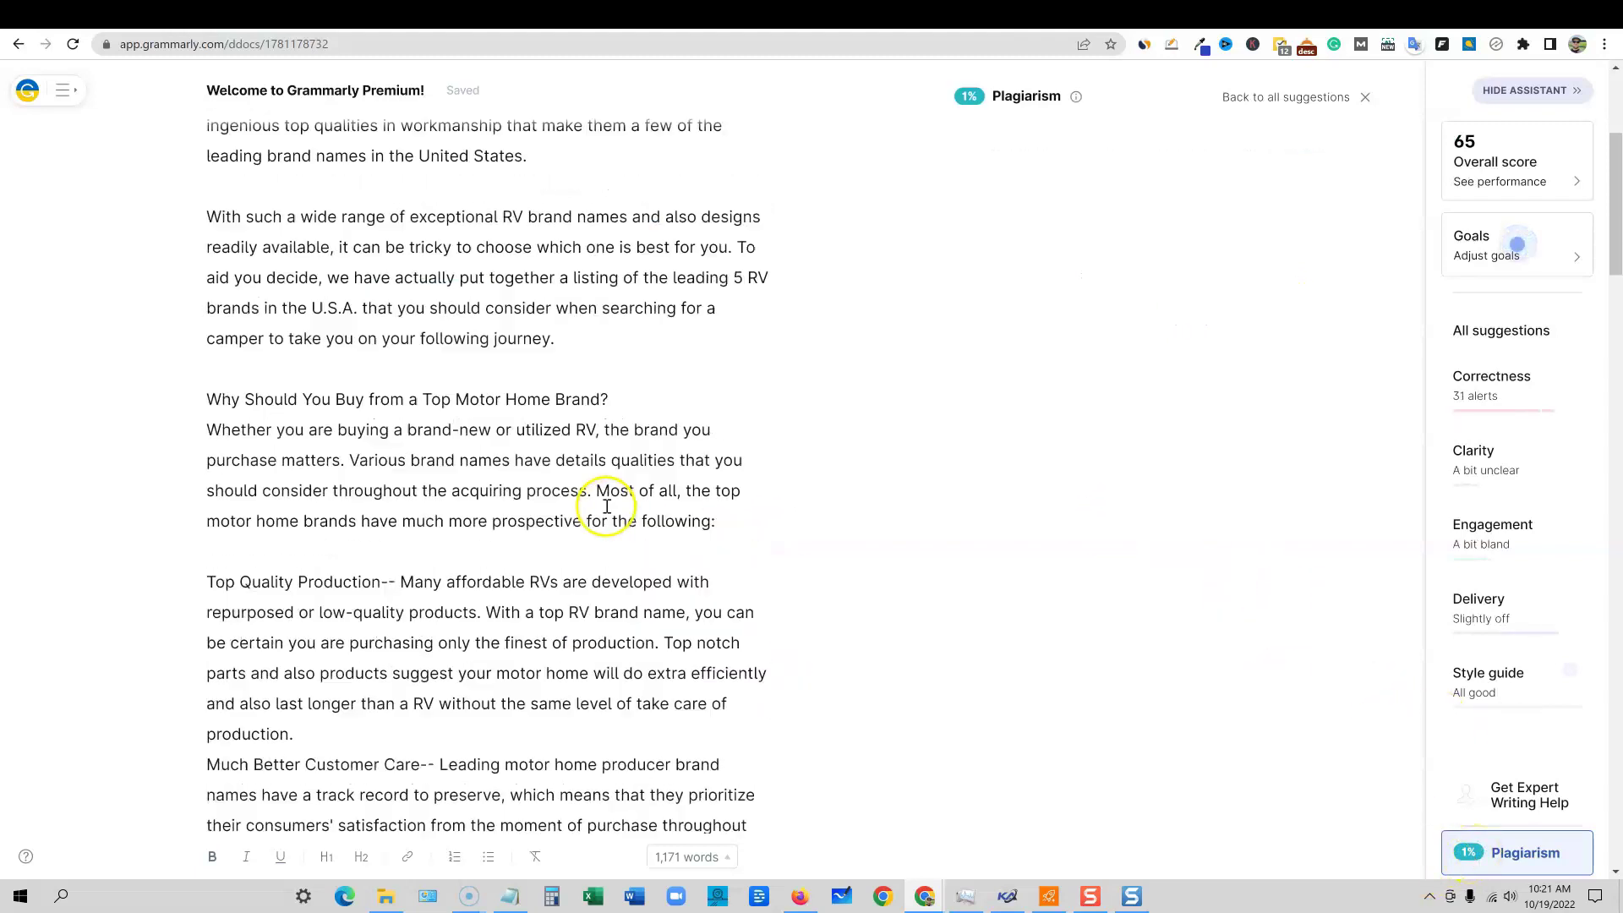
scroll(616, 538, down, 15)
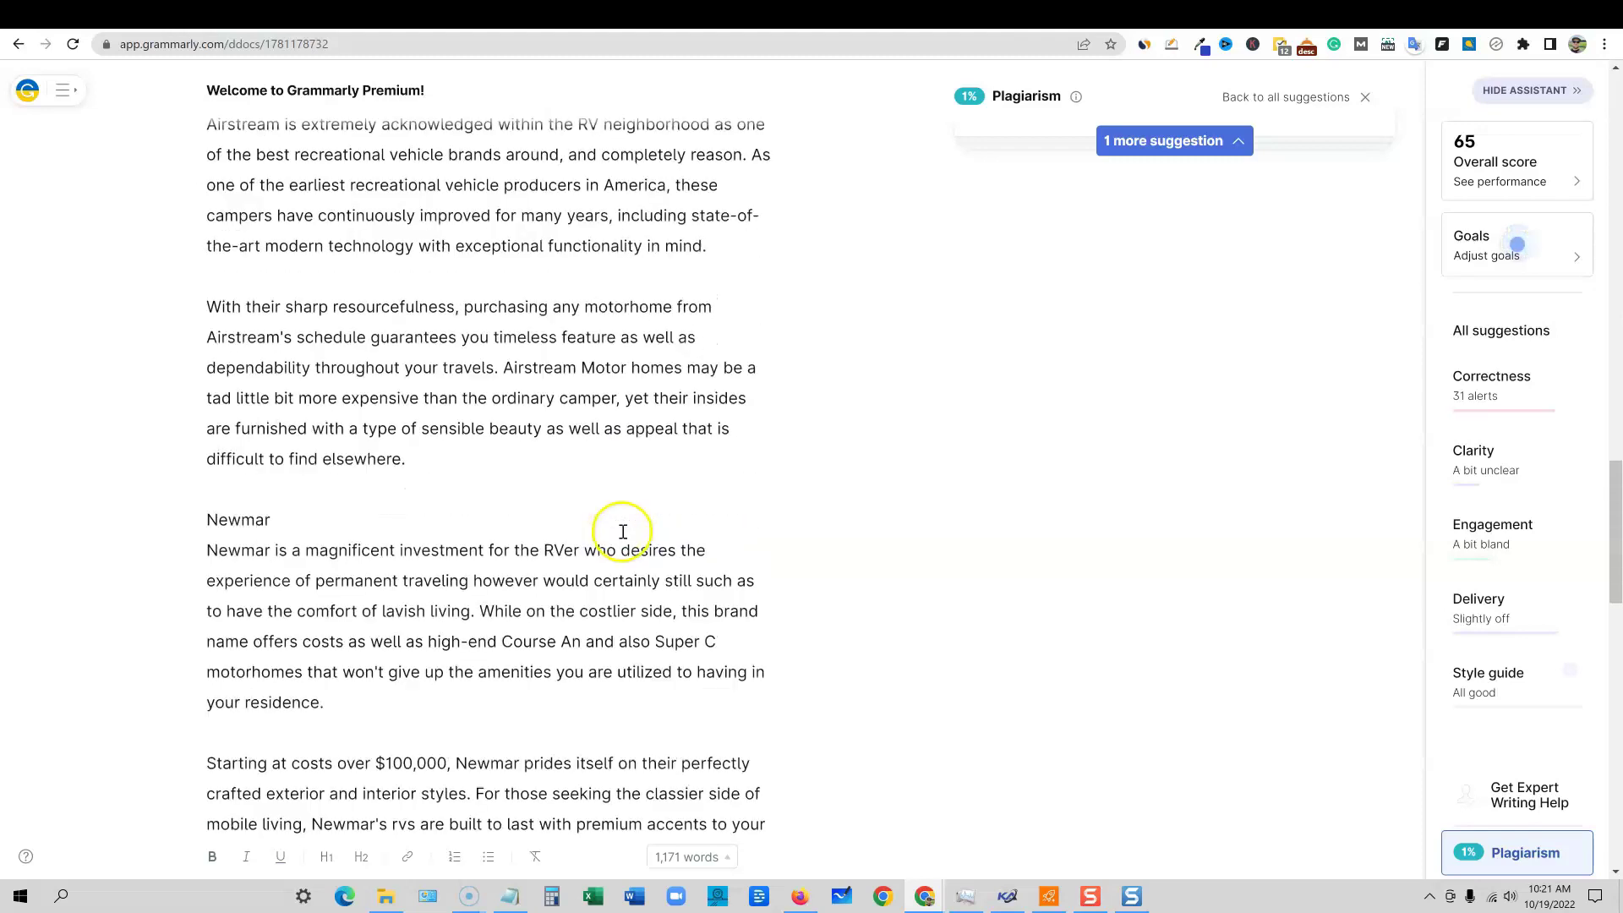
scroll(695, 537, down, 6)
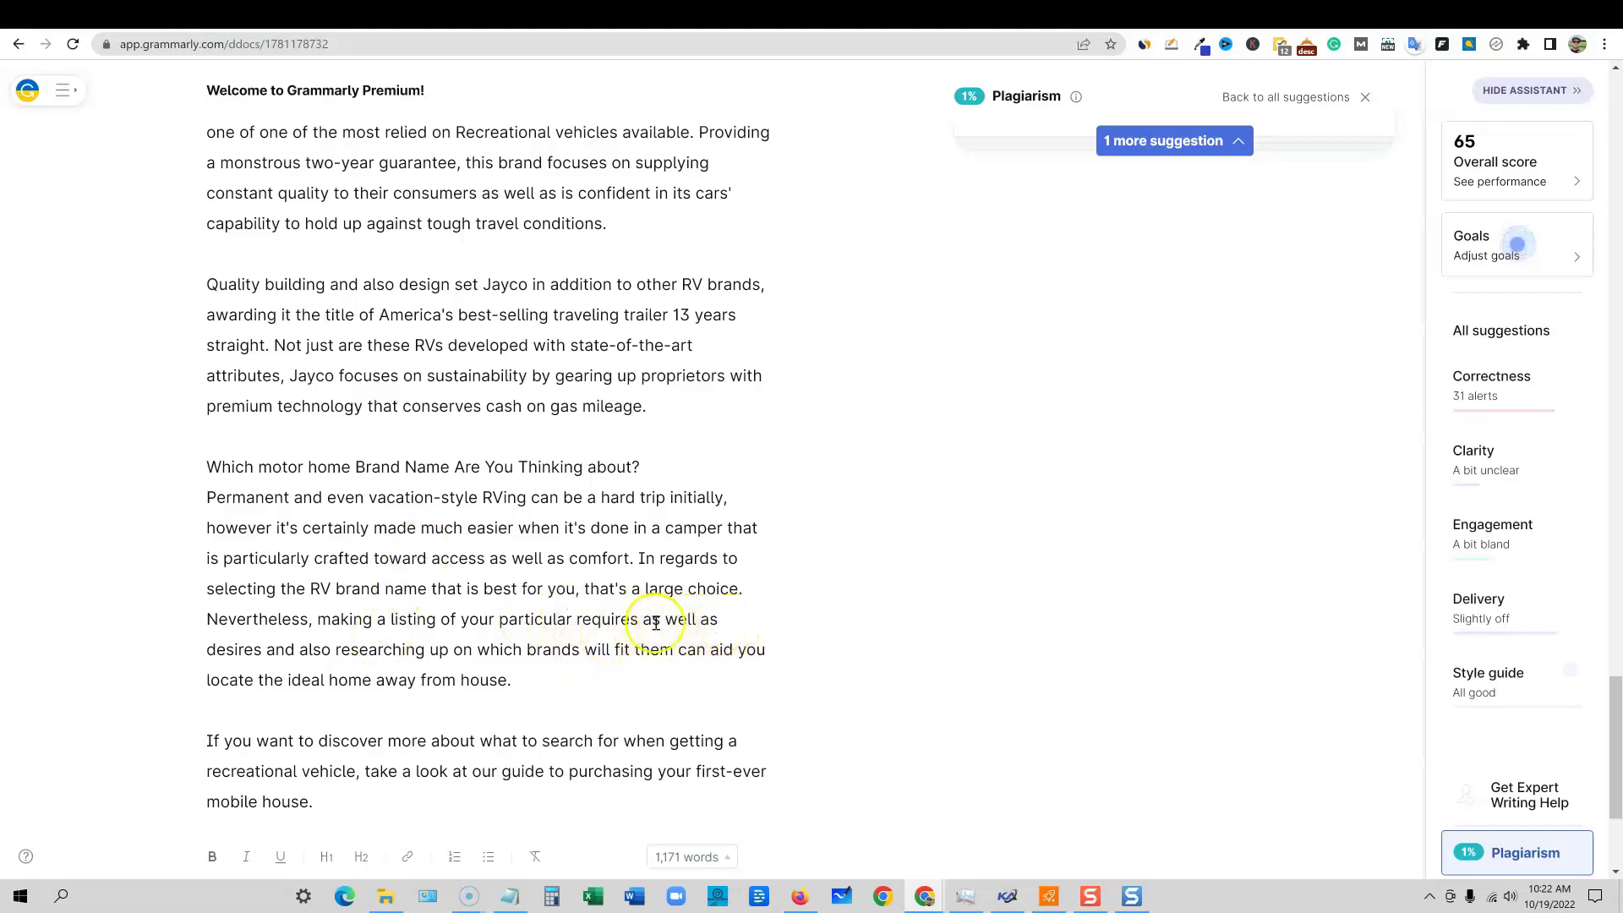
drag(734, 620, 452, 610)
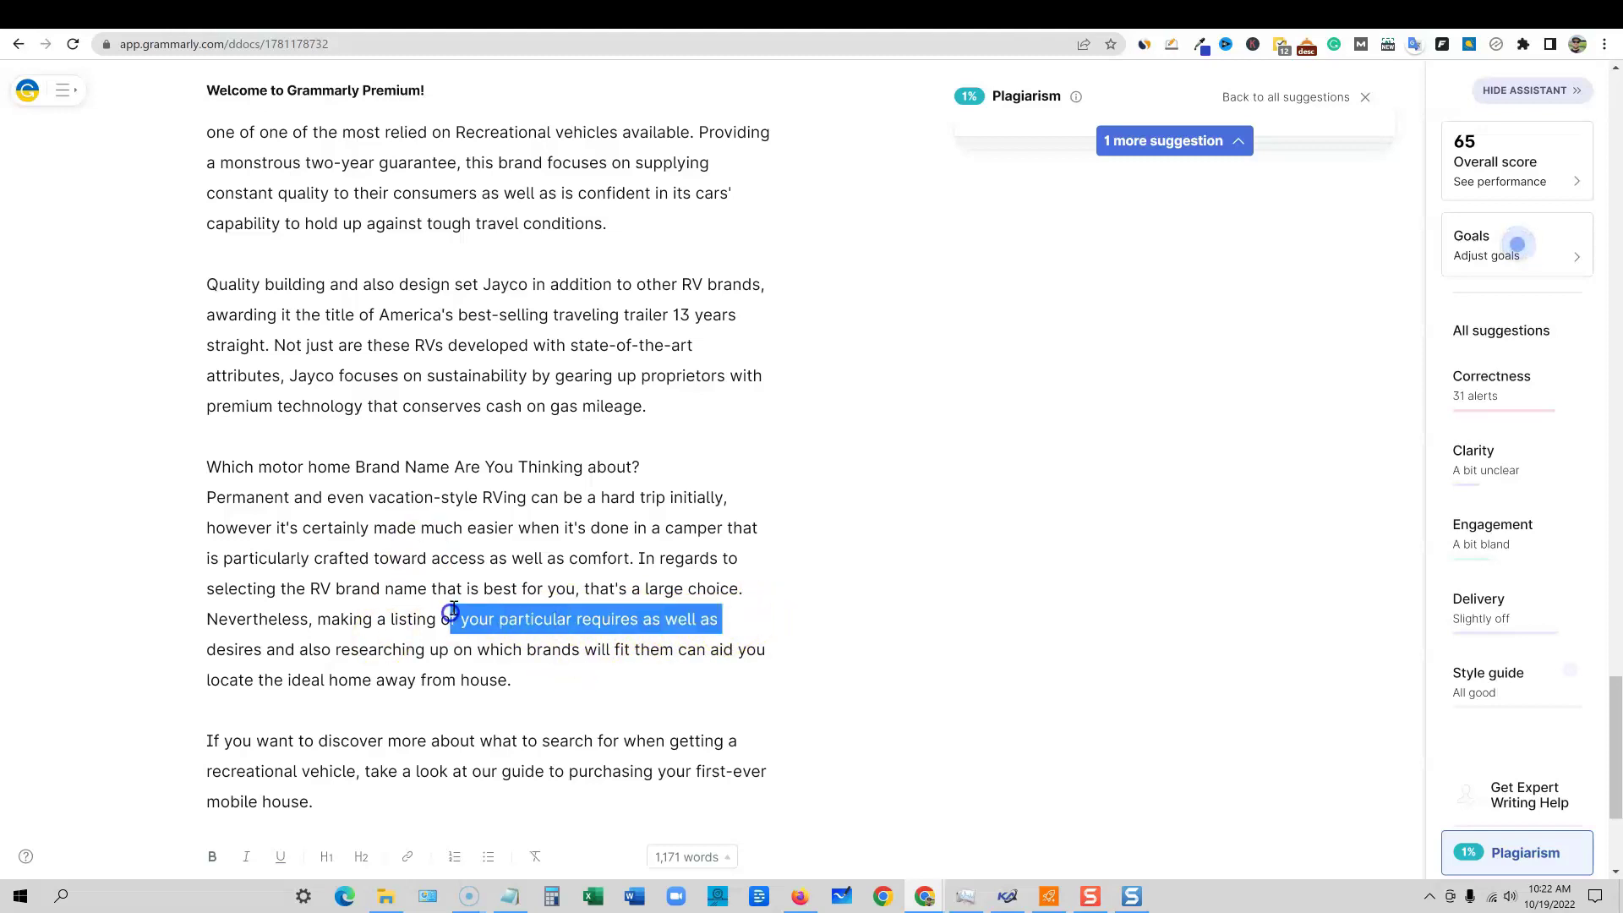
scroll(471, 673, up, 20)
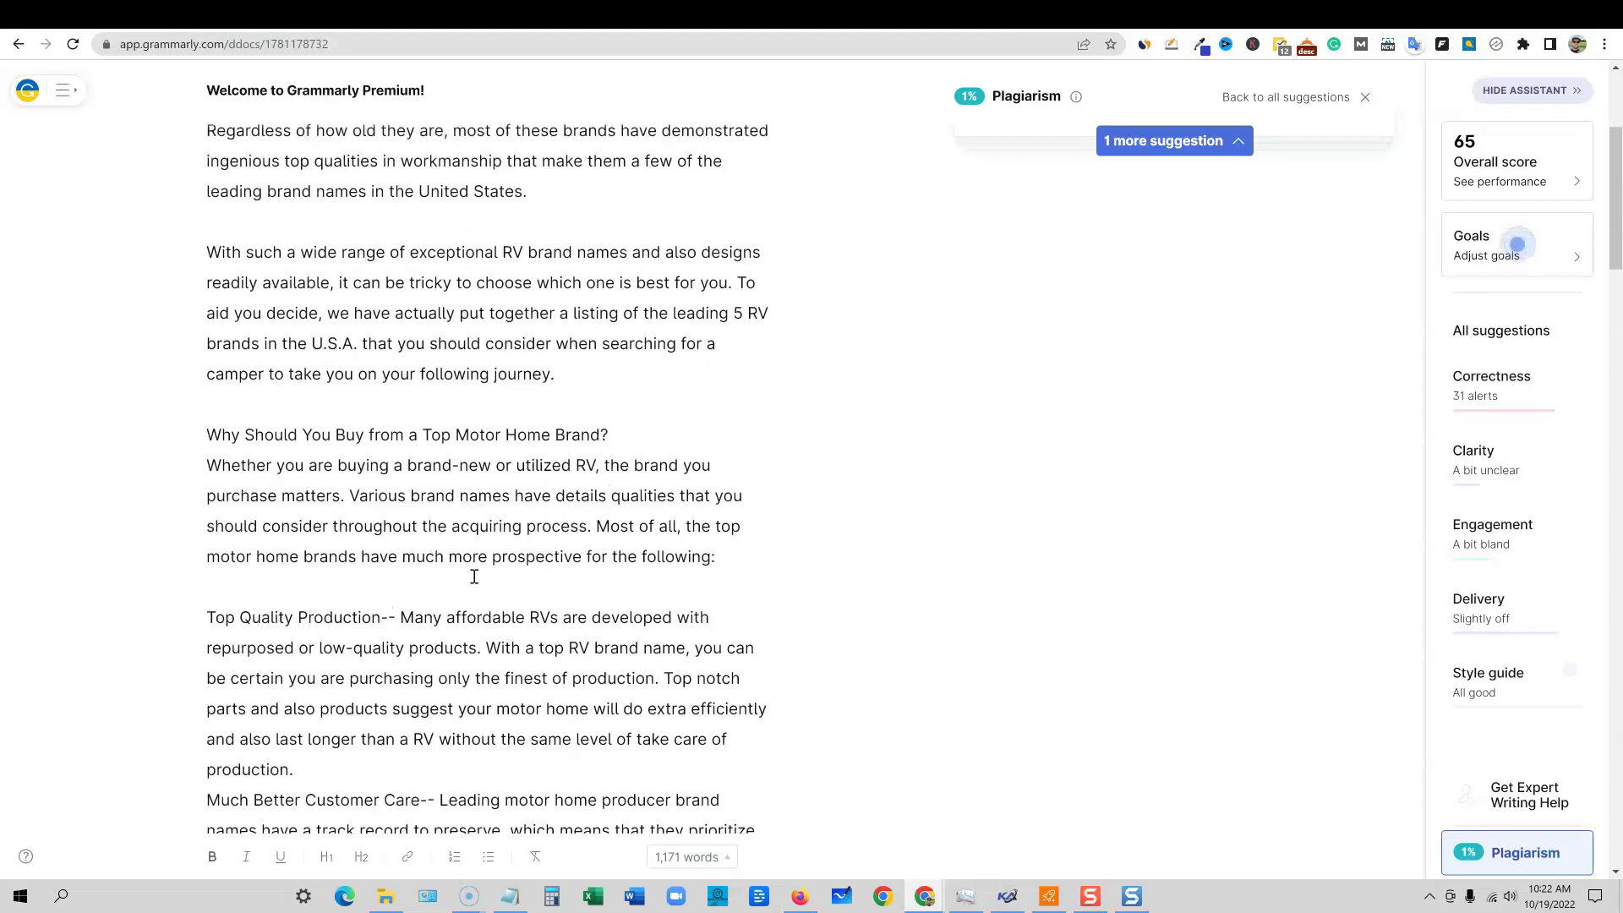
scroll(474, 577, up, 2)
scroll(518, 572, down, 8)
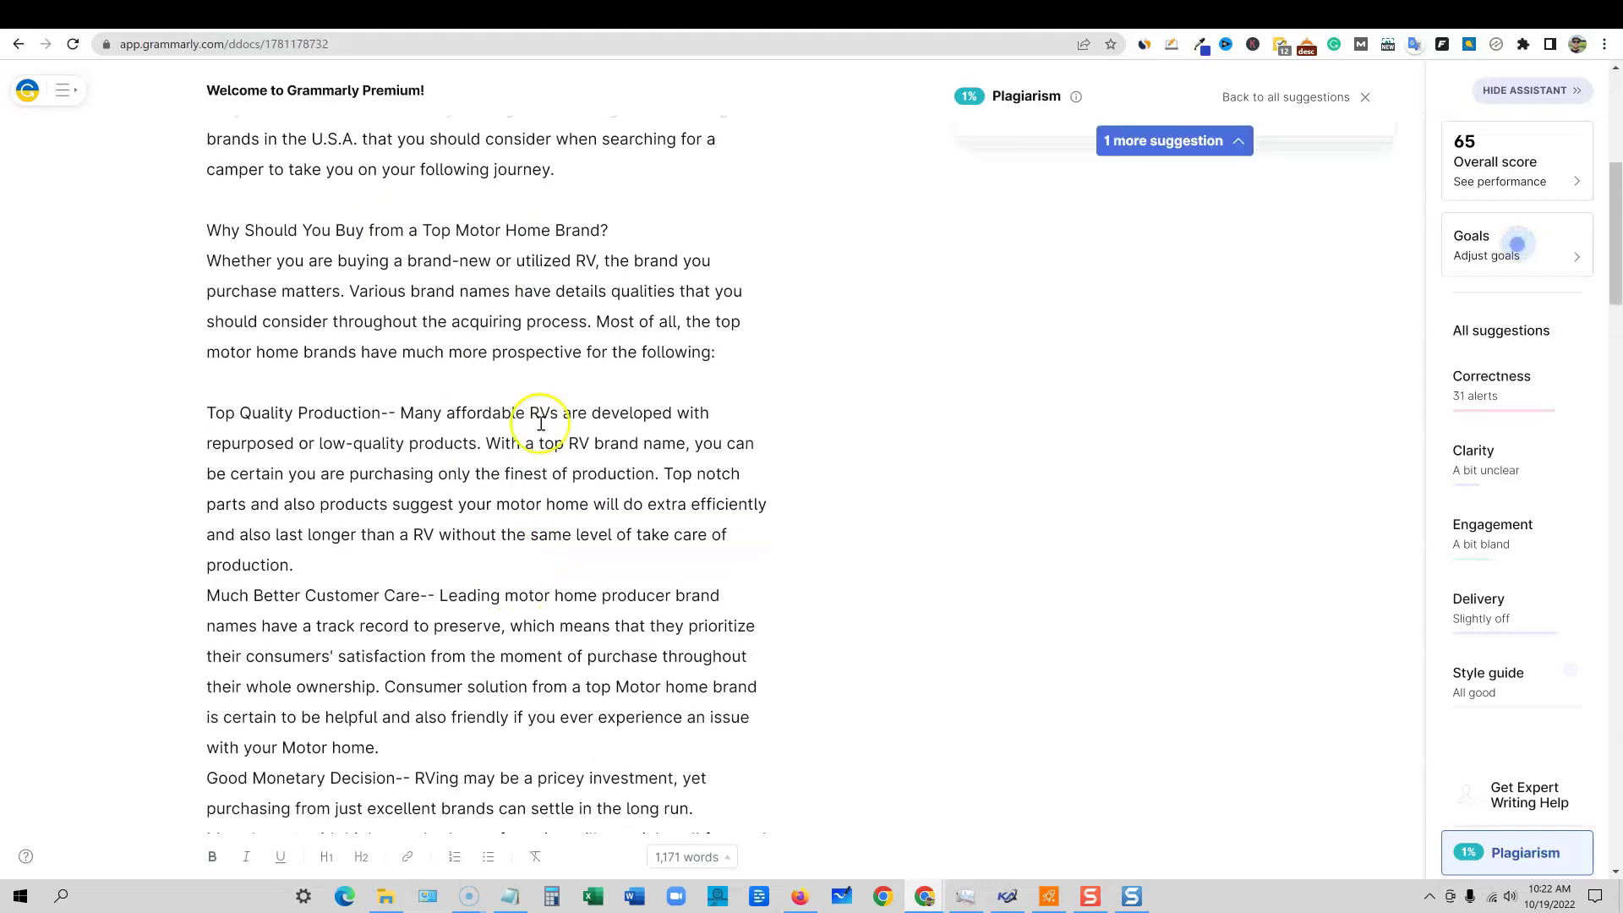
- Read through the article in Grammarly, reveal the remaining plagiarism suggestion and highlight its flagged phrase "This is why it is very important to"
scroll(473, 668, down, 10)
scroll(498, 663, down, 20)
scroll(312, 562, up, 6)
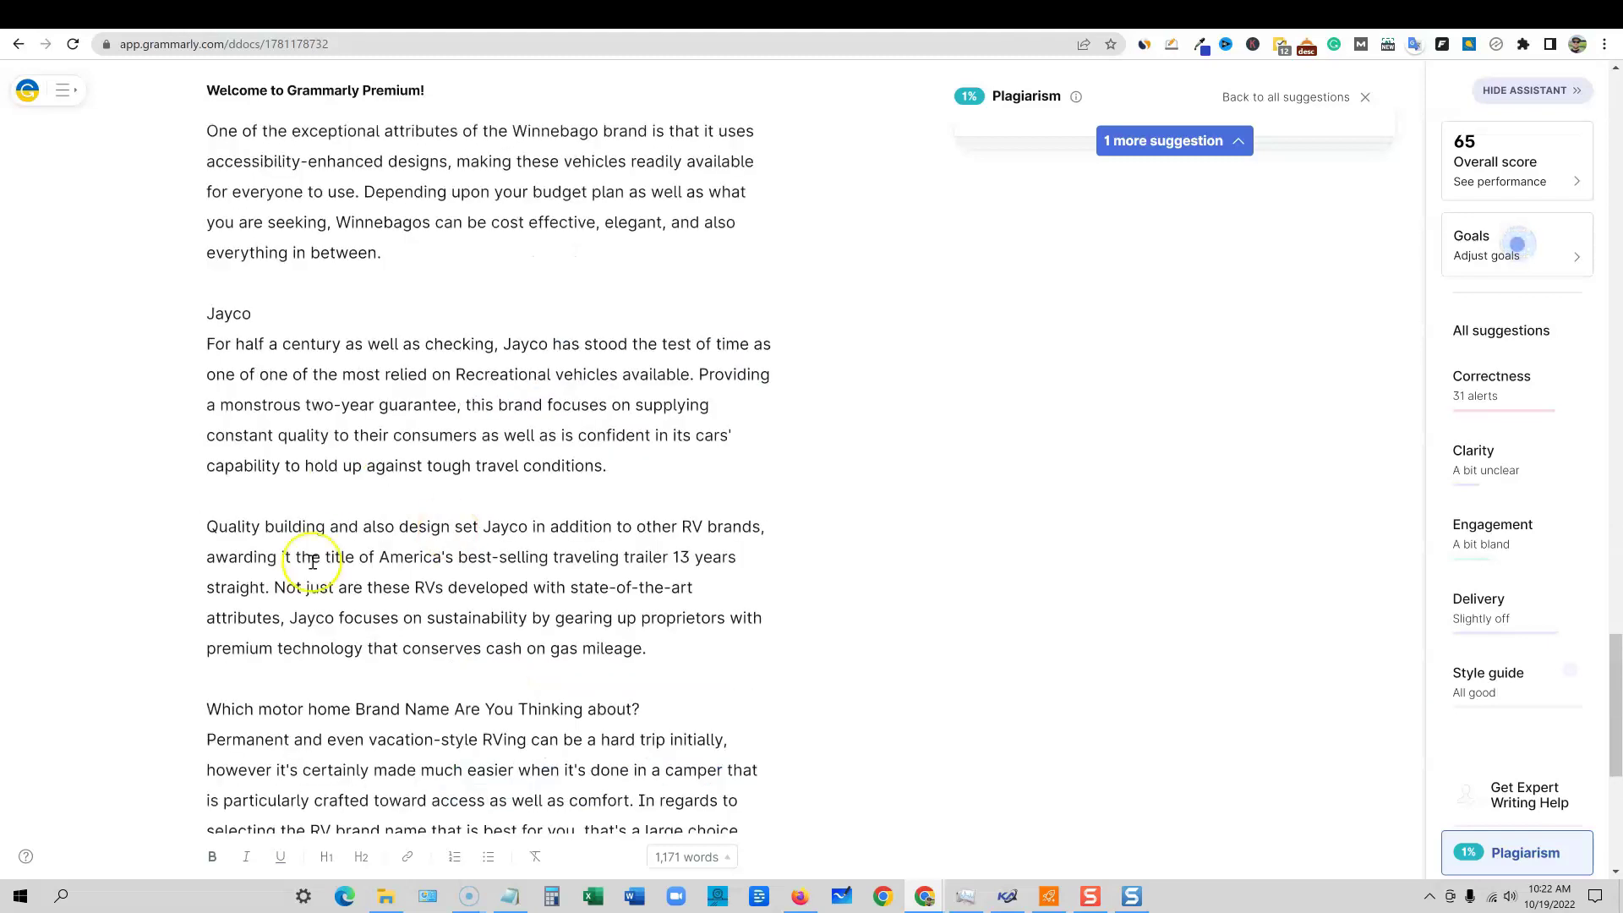
scroll(697, 644, up, 20)
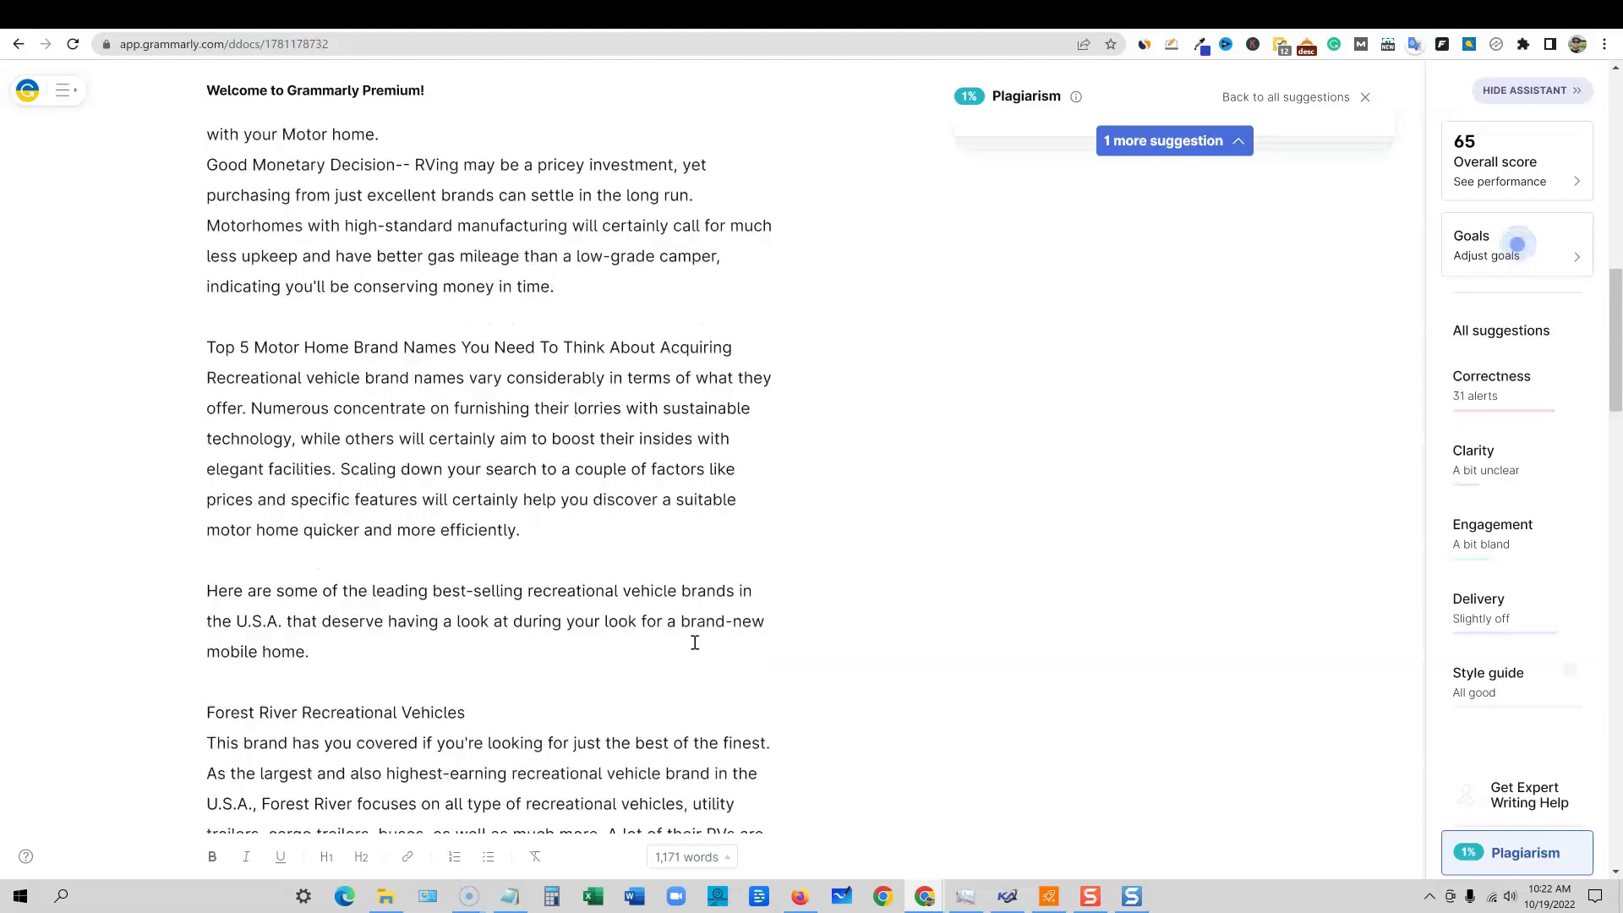
scroll(695, 642, up, 4)
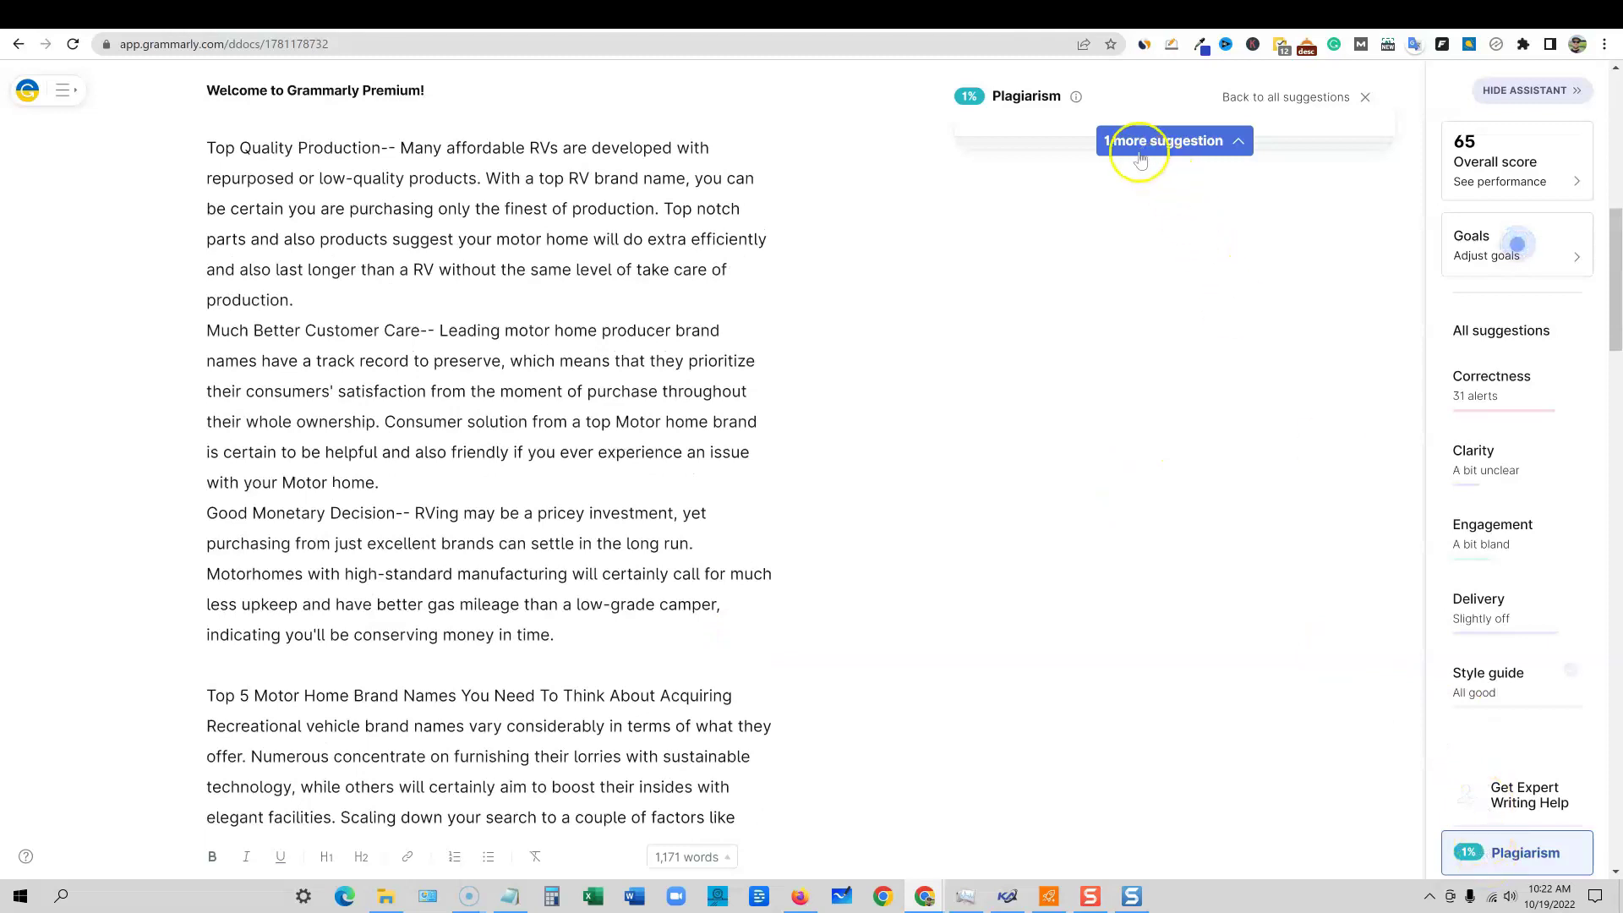
click(1141, 158)
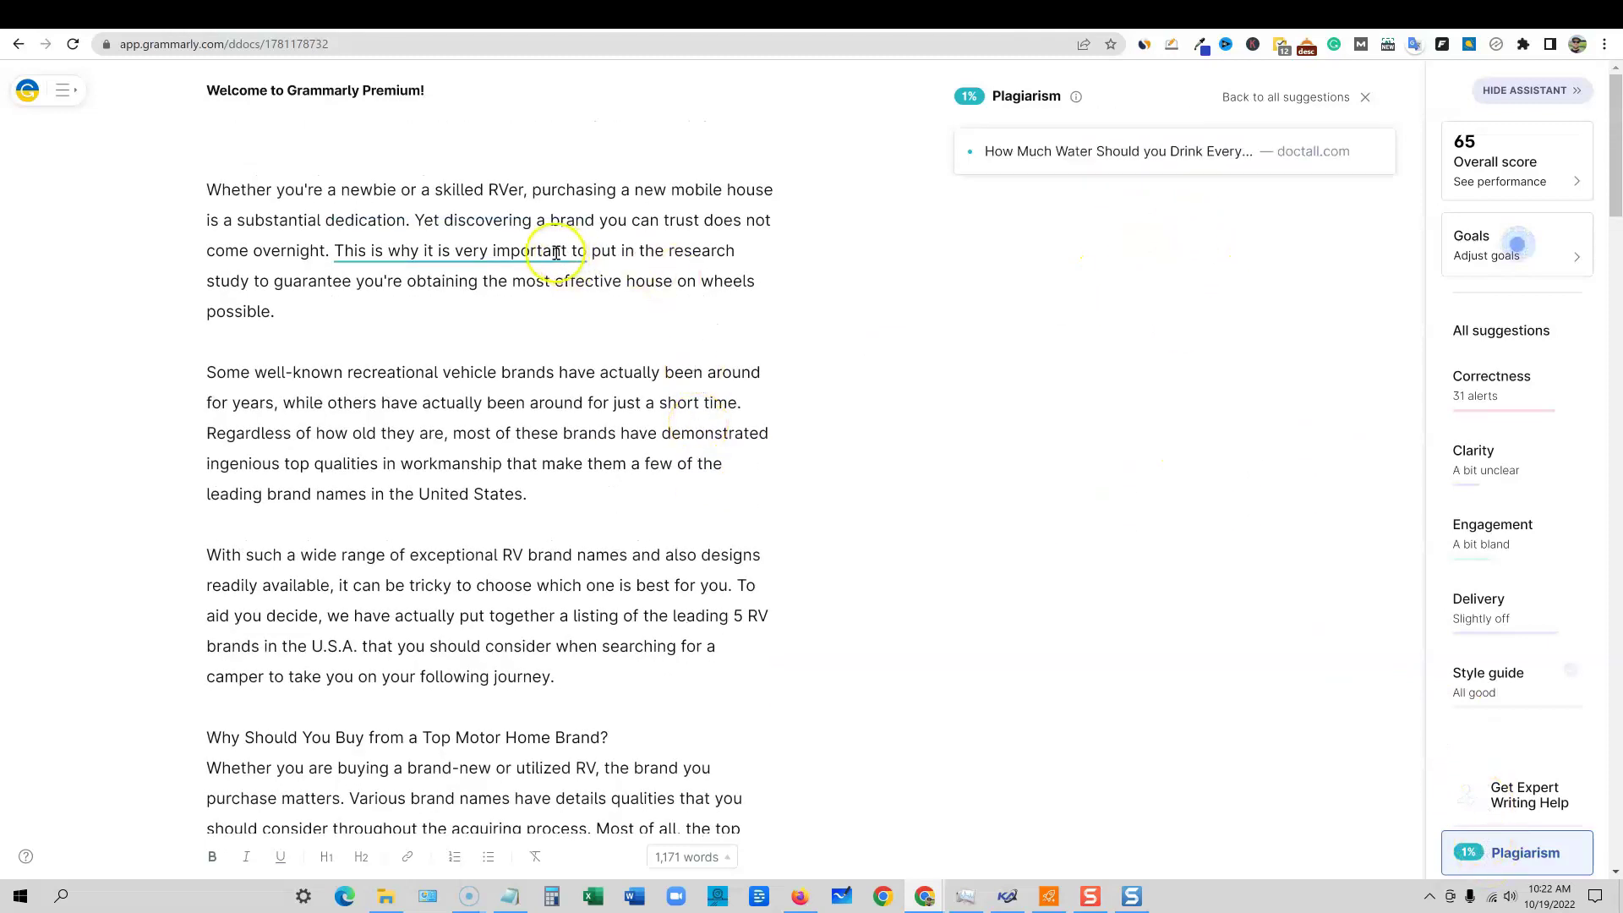
drag(535, 254, 351, 254)
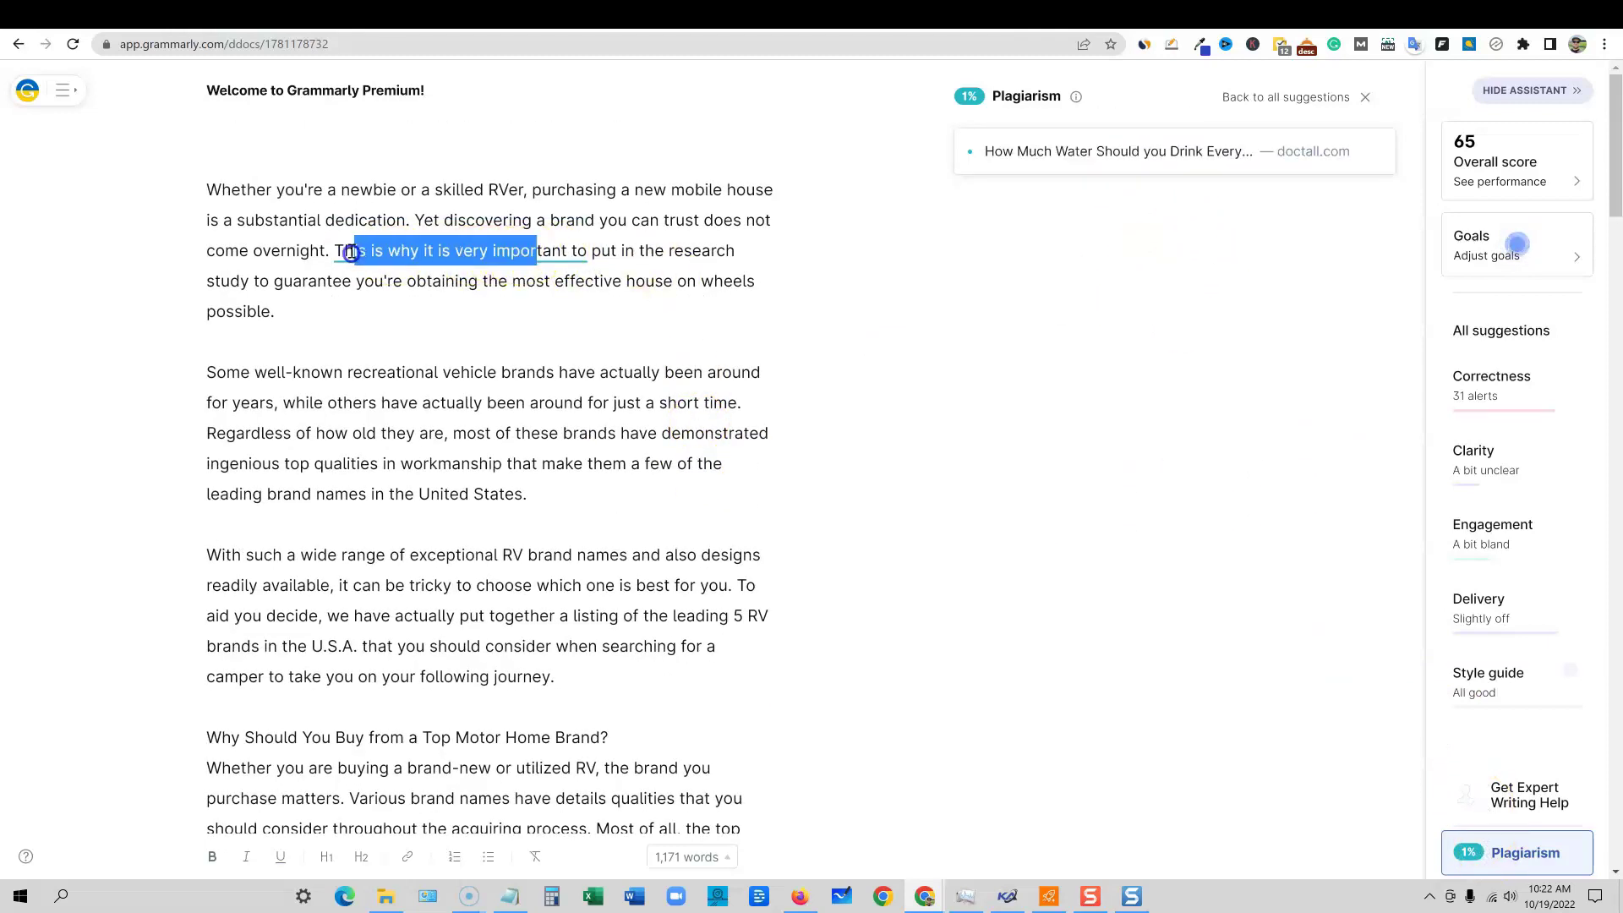
click(665, 251)
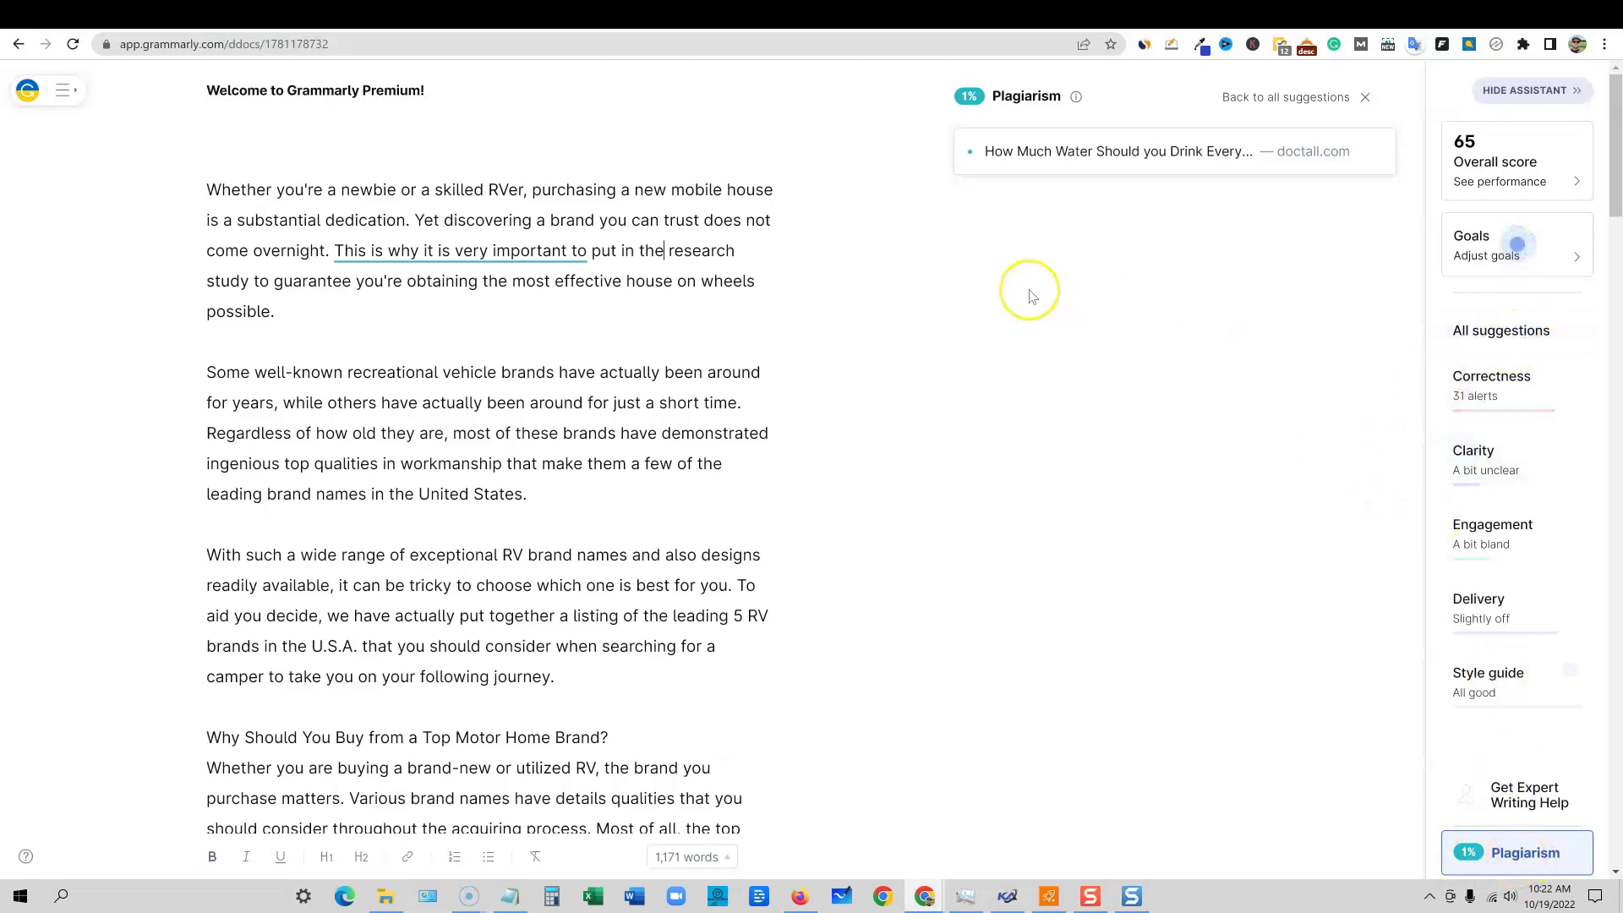
click(655, 457)
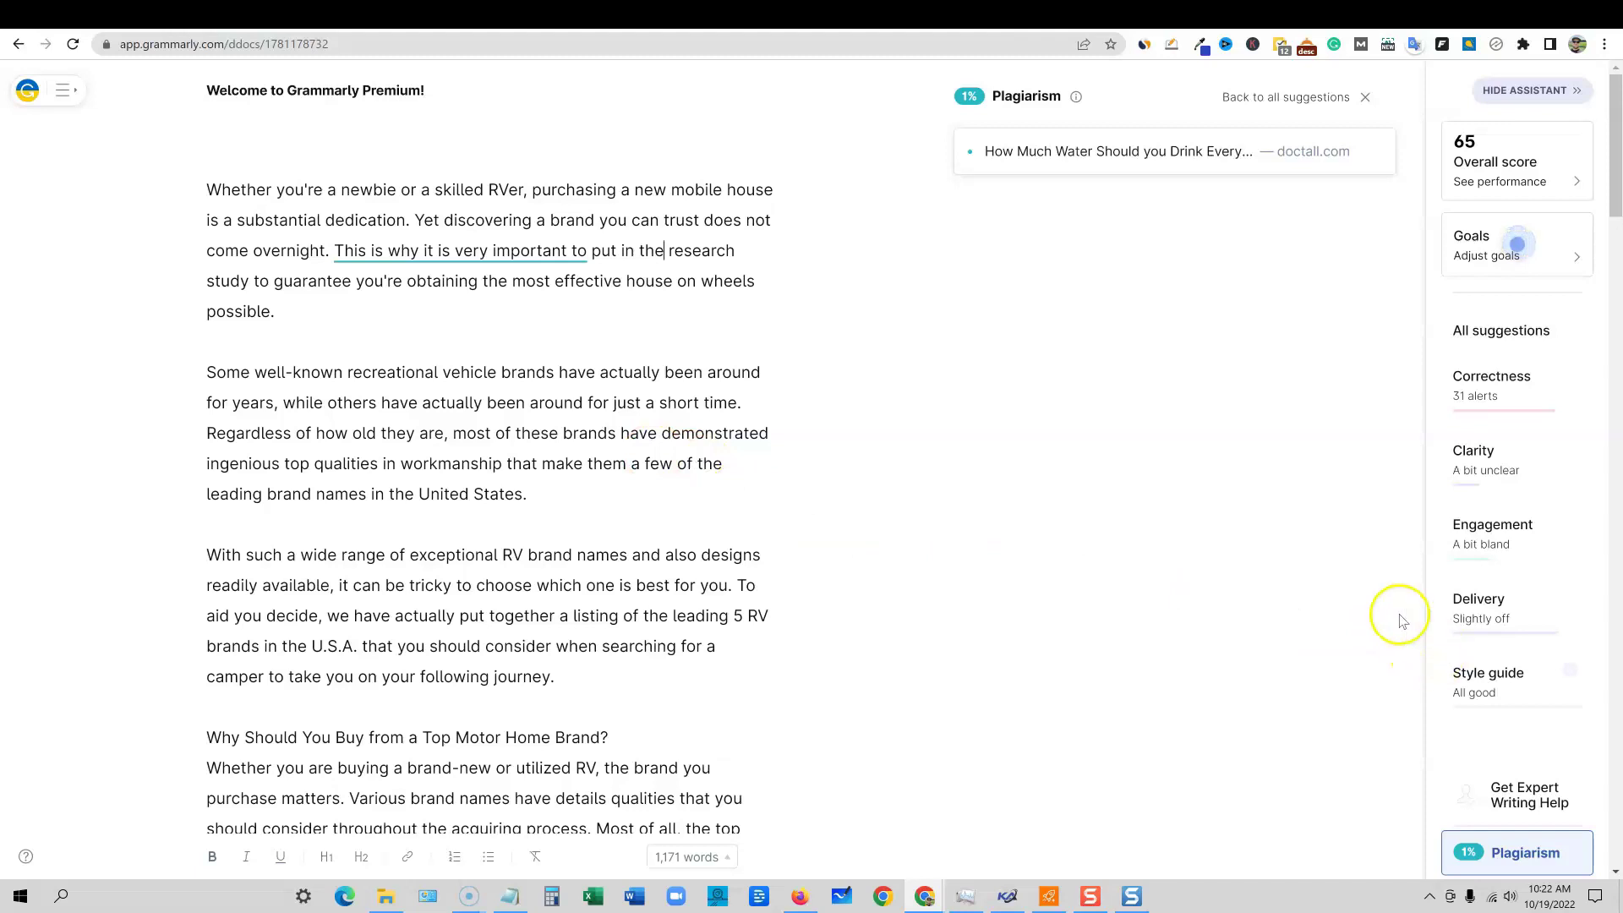
- Show the correctness suggestions, accept the "to decide" grammar correction and look through the remaining alerts
click(1505, 376)
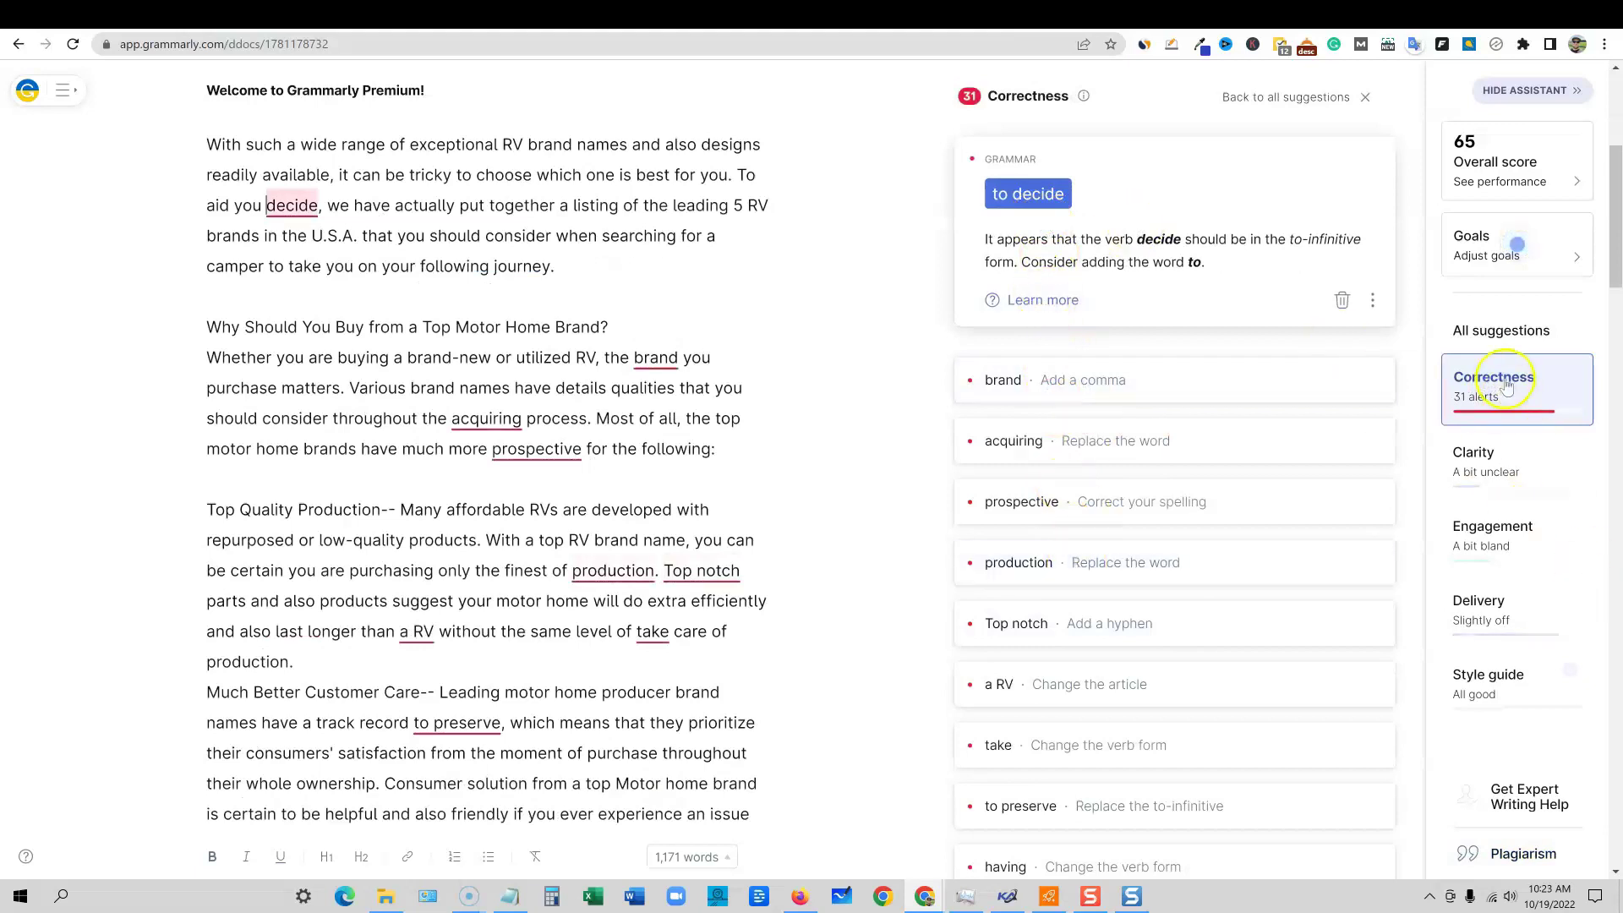
click(1028, 194)
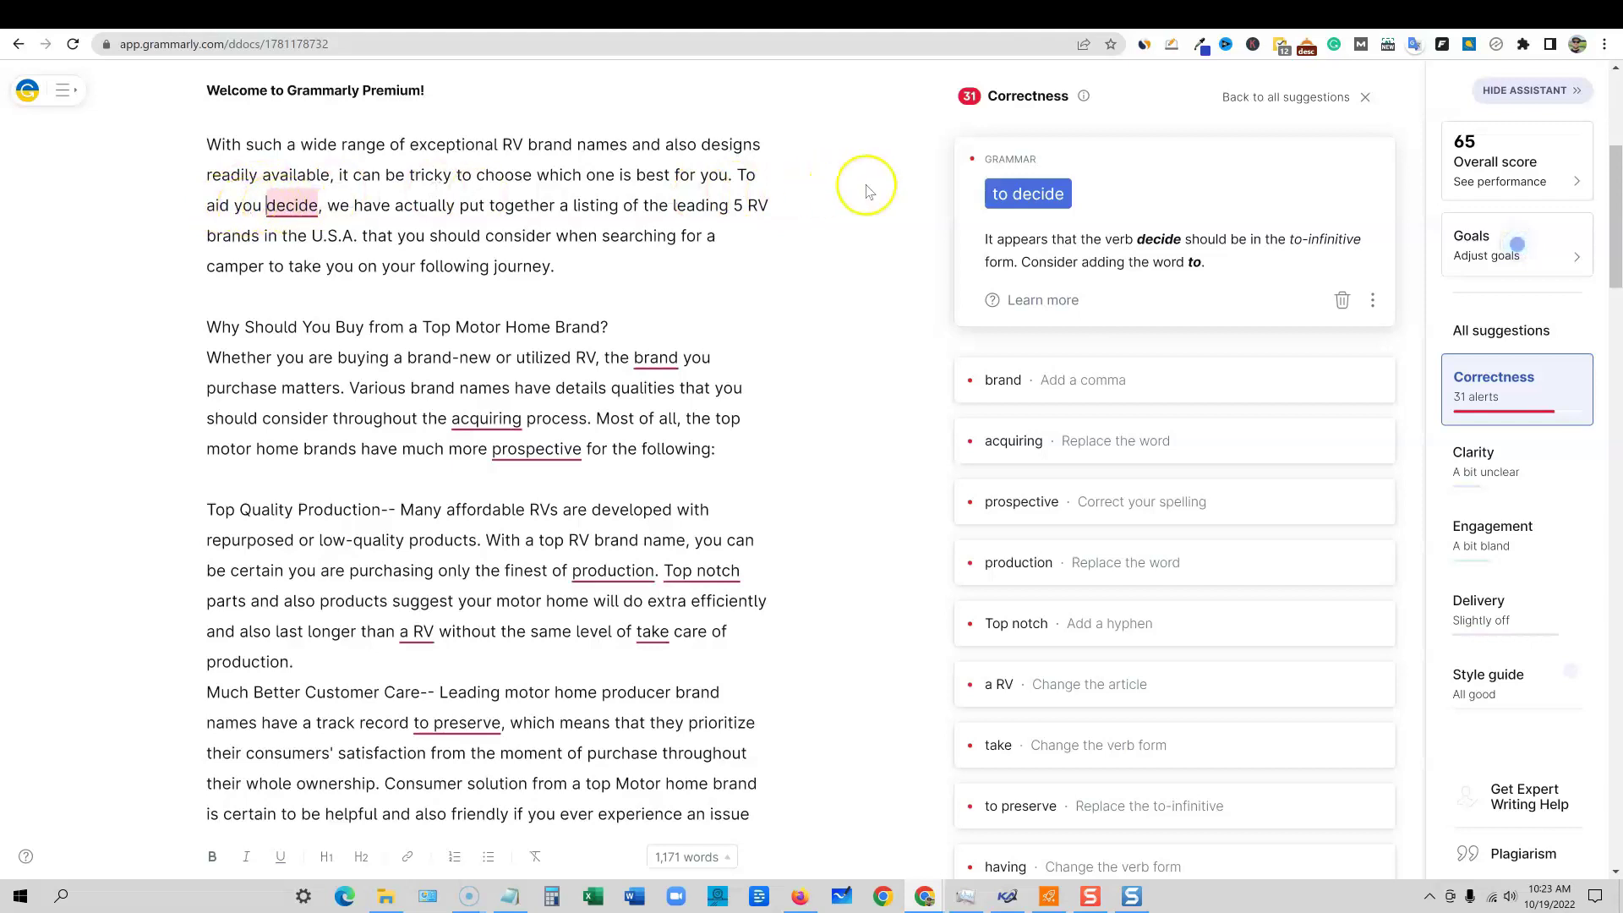
click(1027, 194)
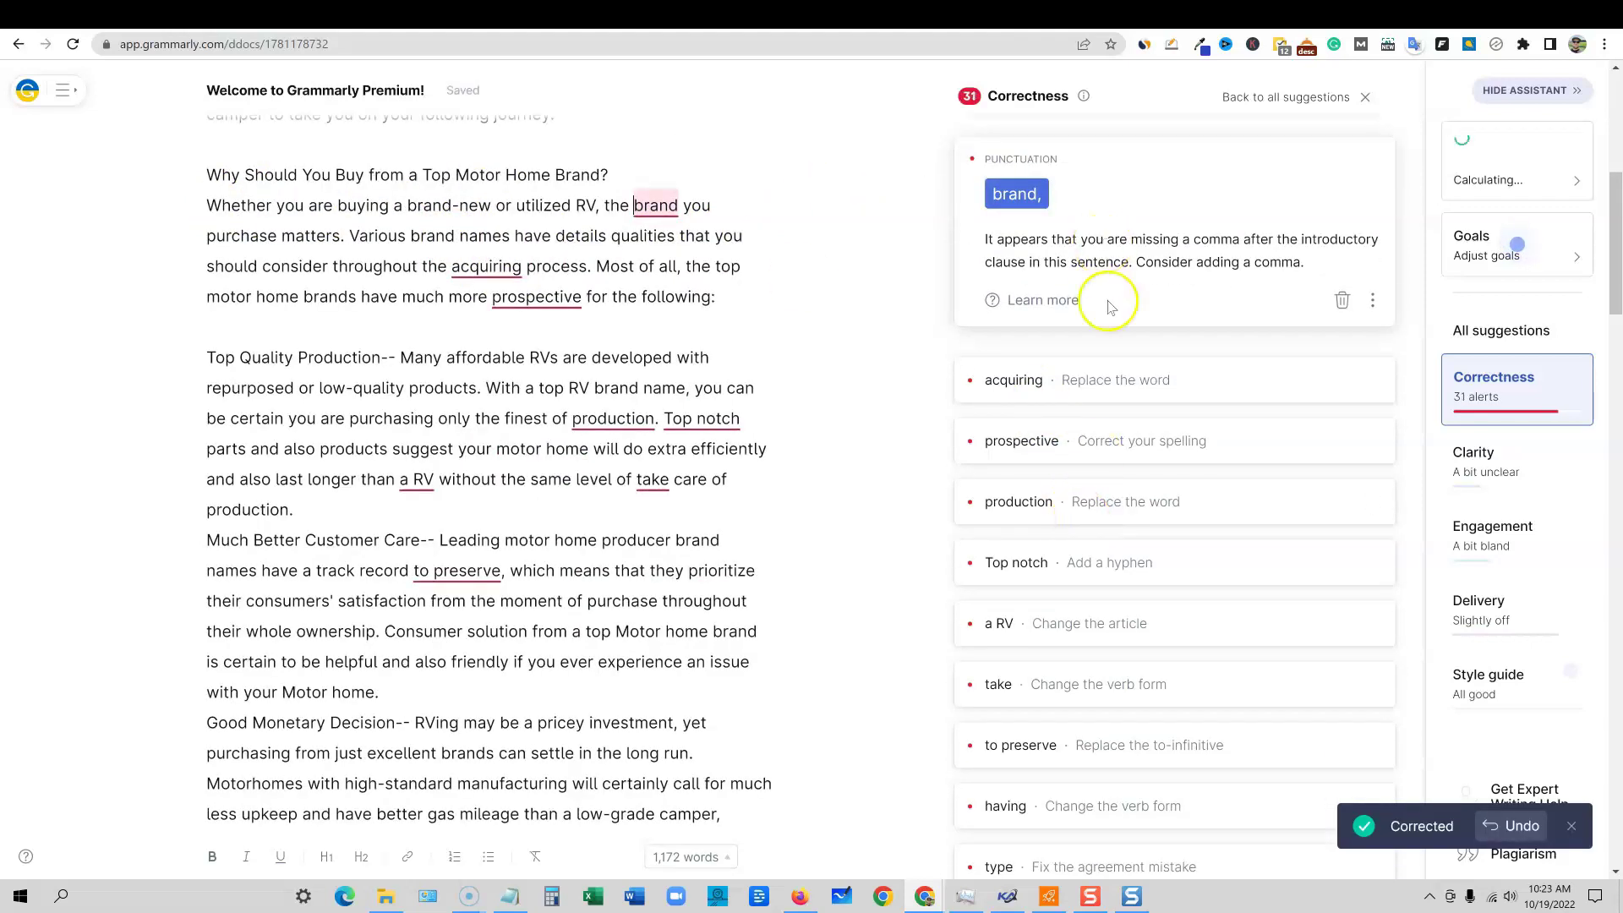
scroll(440, 685, down, 6)
scroll(498, 672, down, 5)
scroll(520, 667, up, 15)
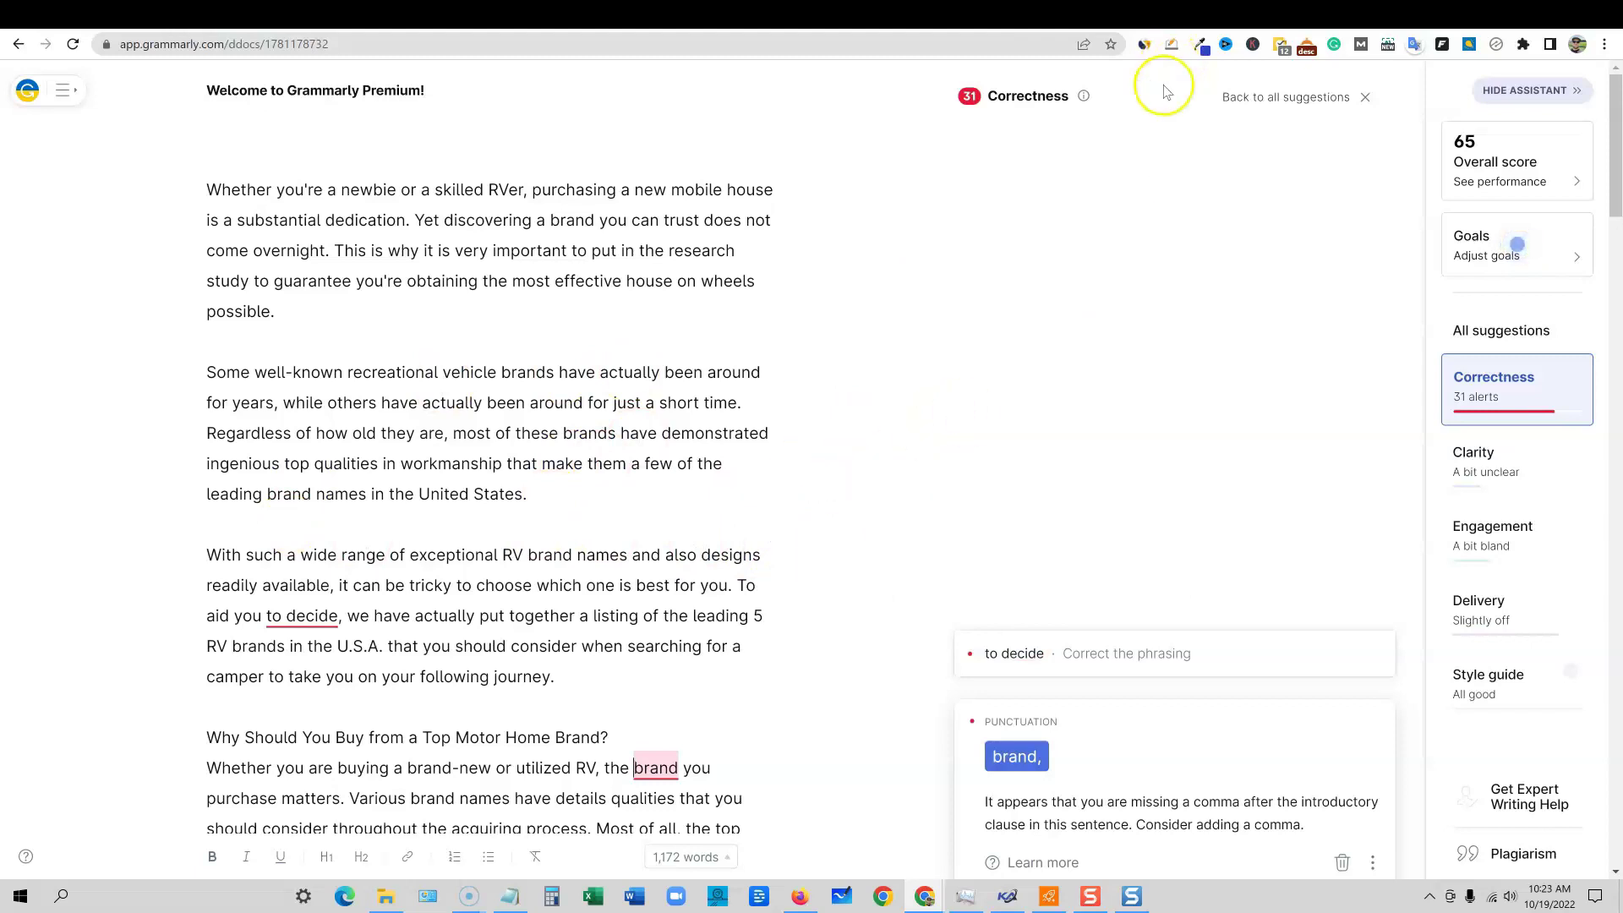
- Switch to WriterZen's Plagiarism Checker and create a new project from the copied article content
click(1100, 16)
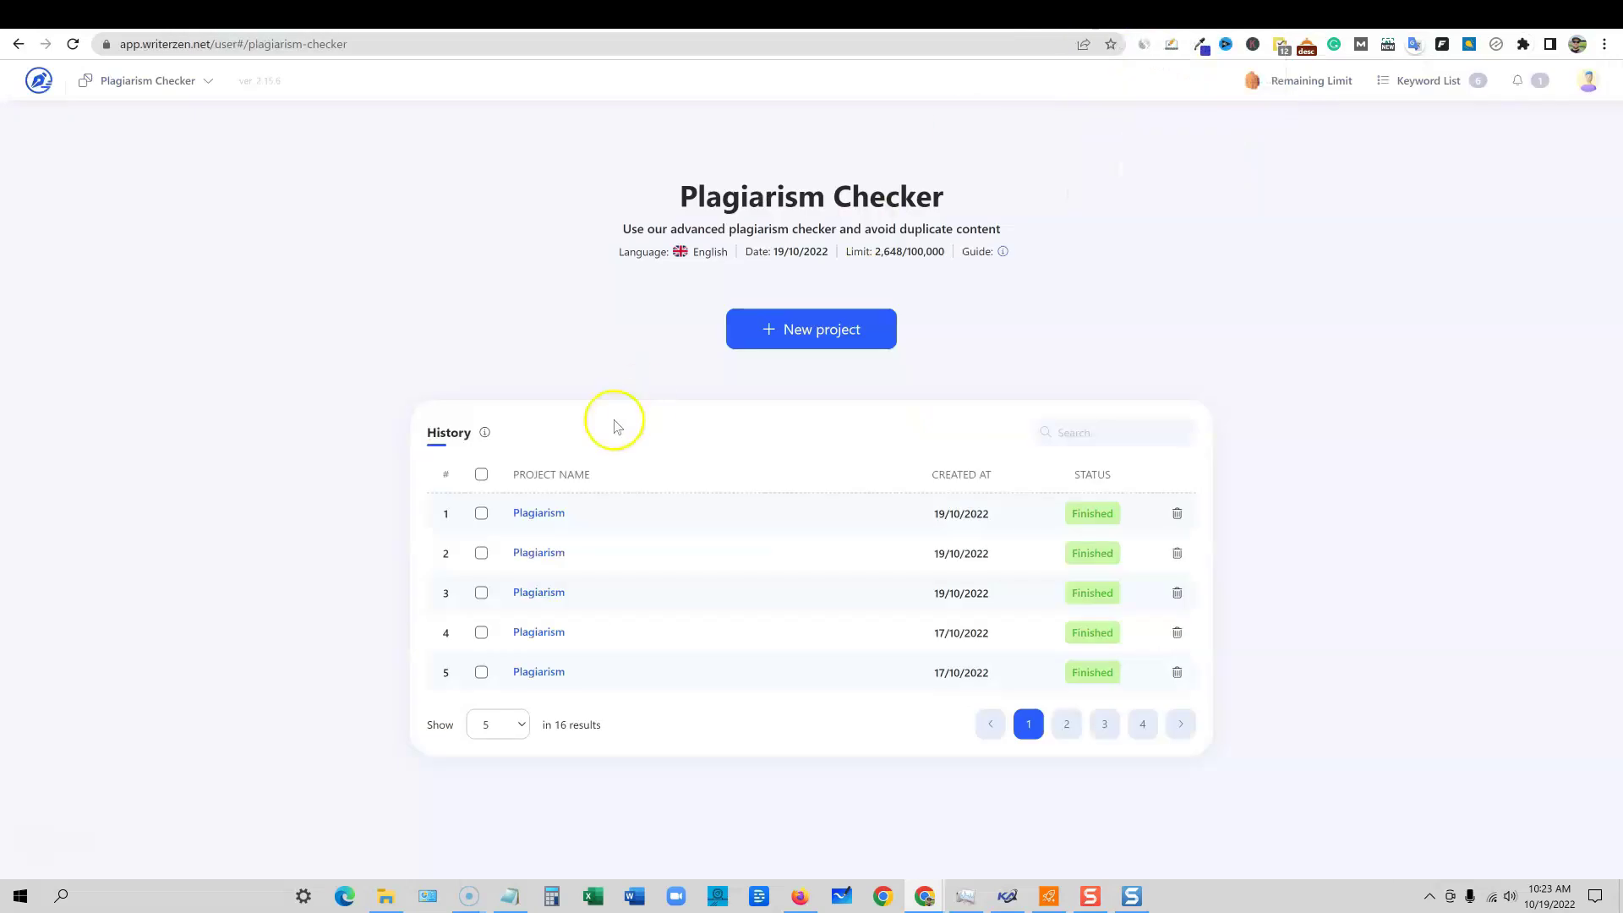
click(805, 347)
click(768, 465)
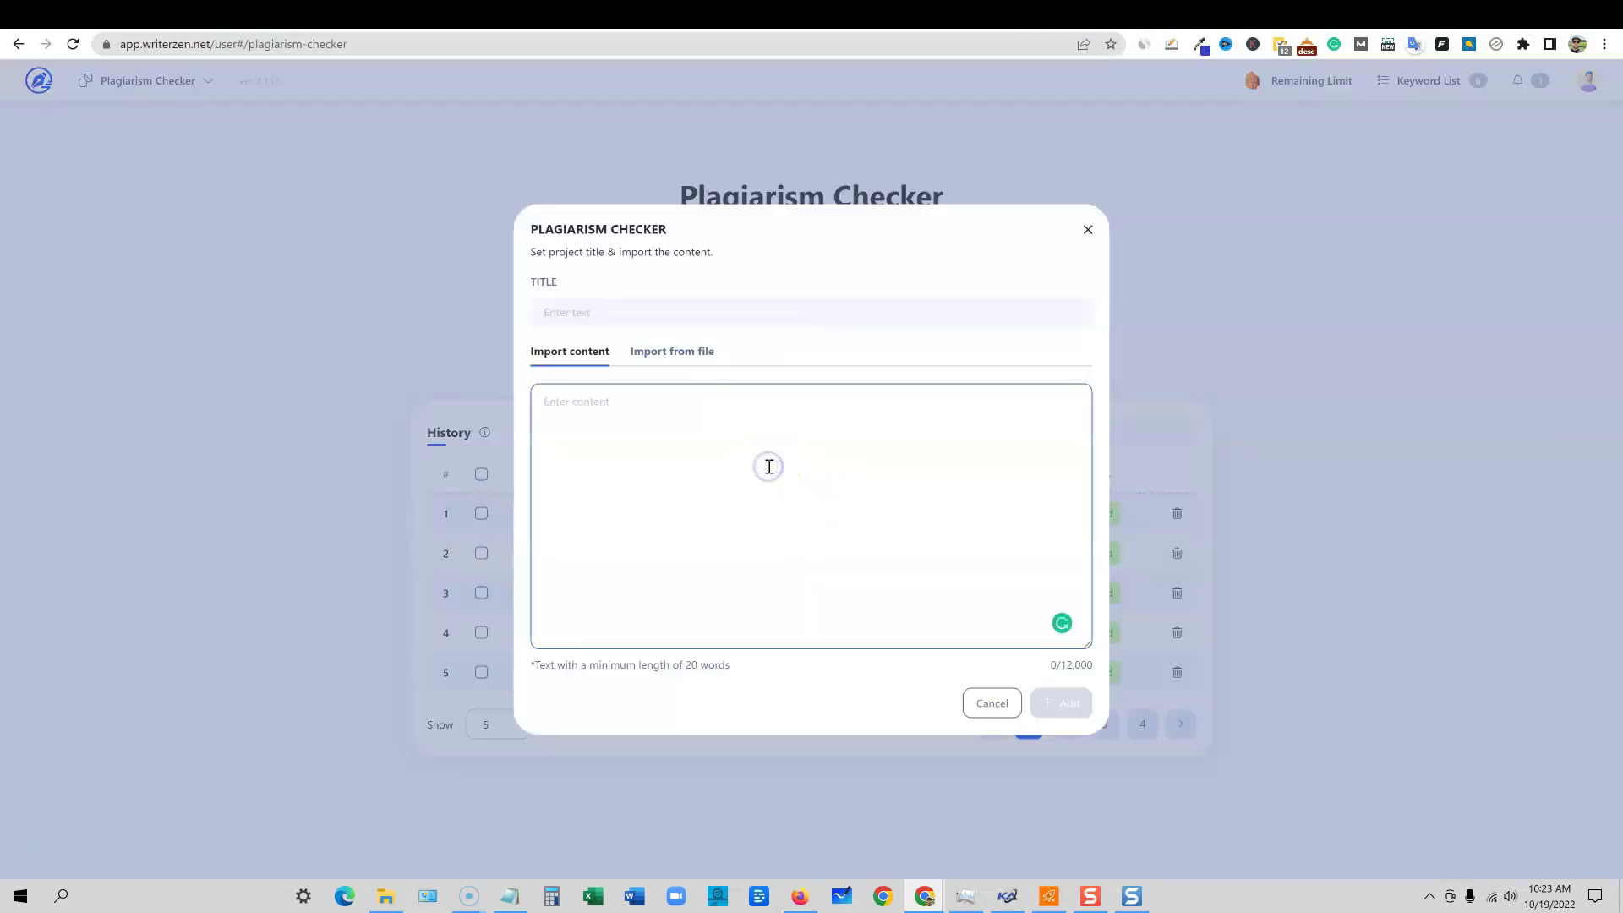
key(ctrl+v)
click(1061, 703)
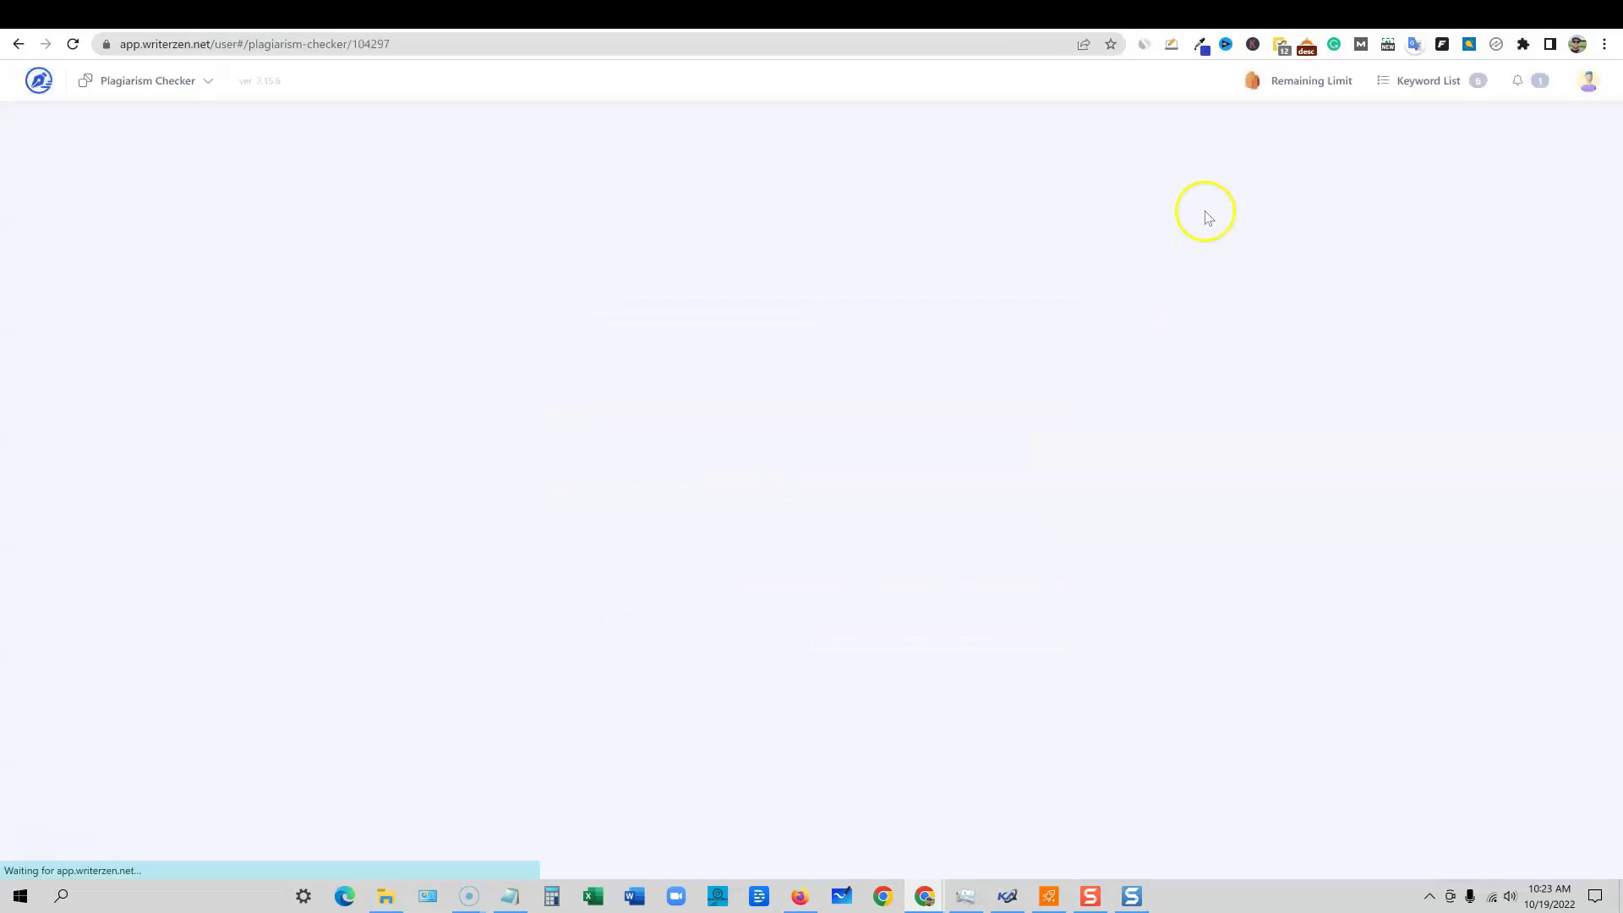
- Switch to the Spin Rewriter website and examine its homepage, including the three-step process, ENL technology comparison, testimonials and live demo sections
click(1135, 14)
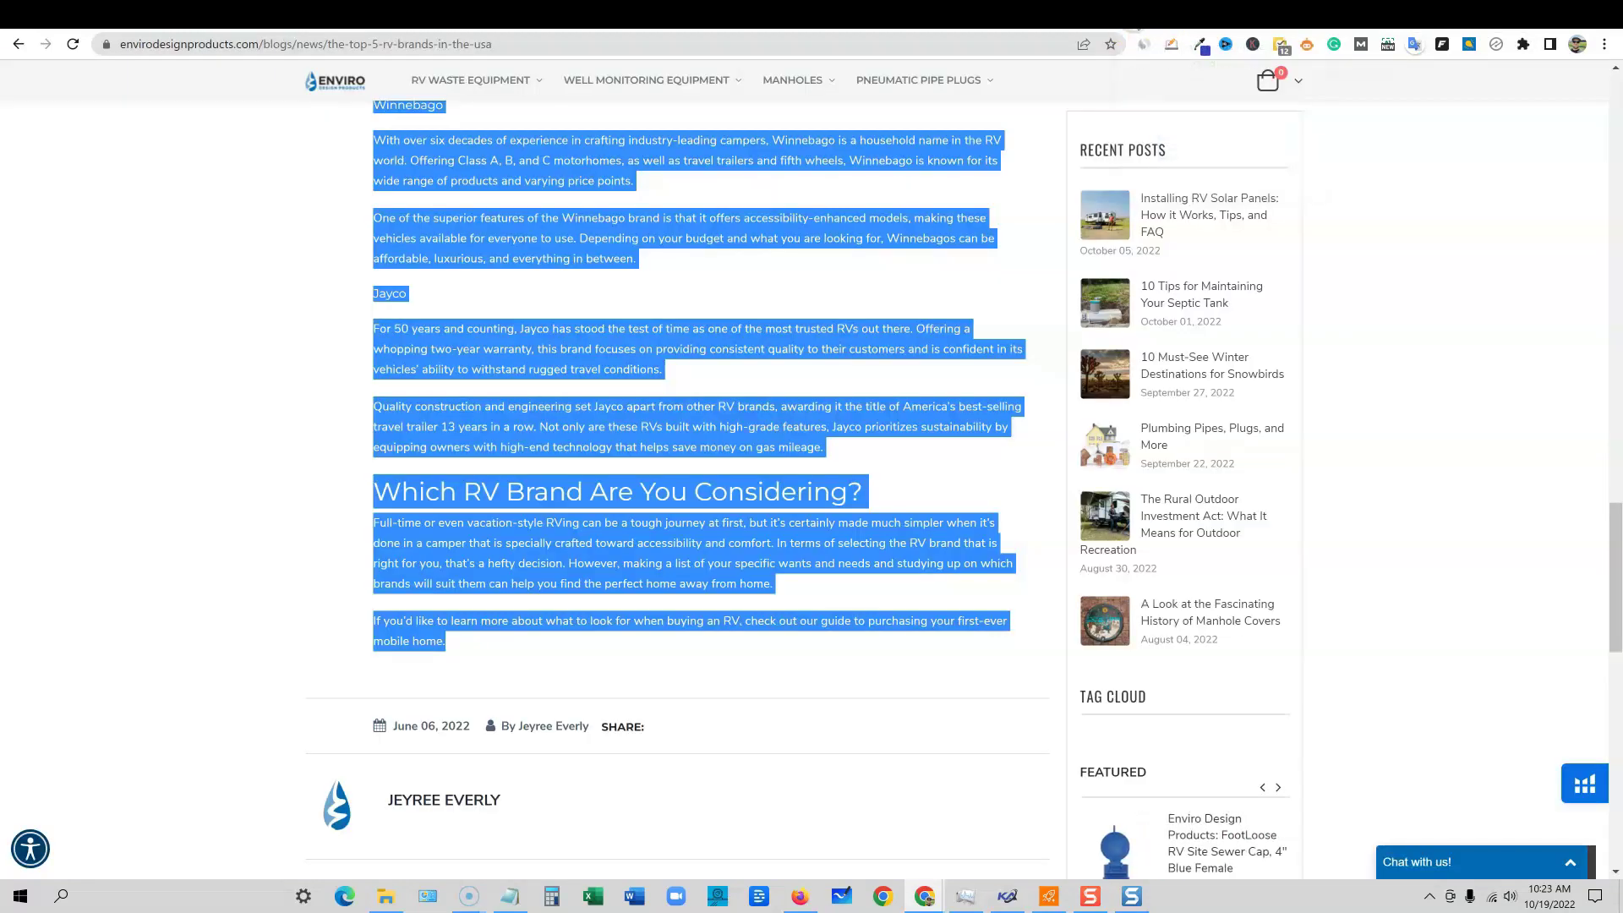
click(1109, 15)
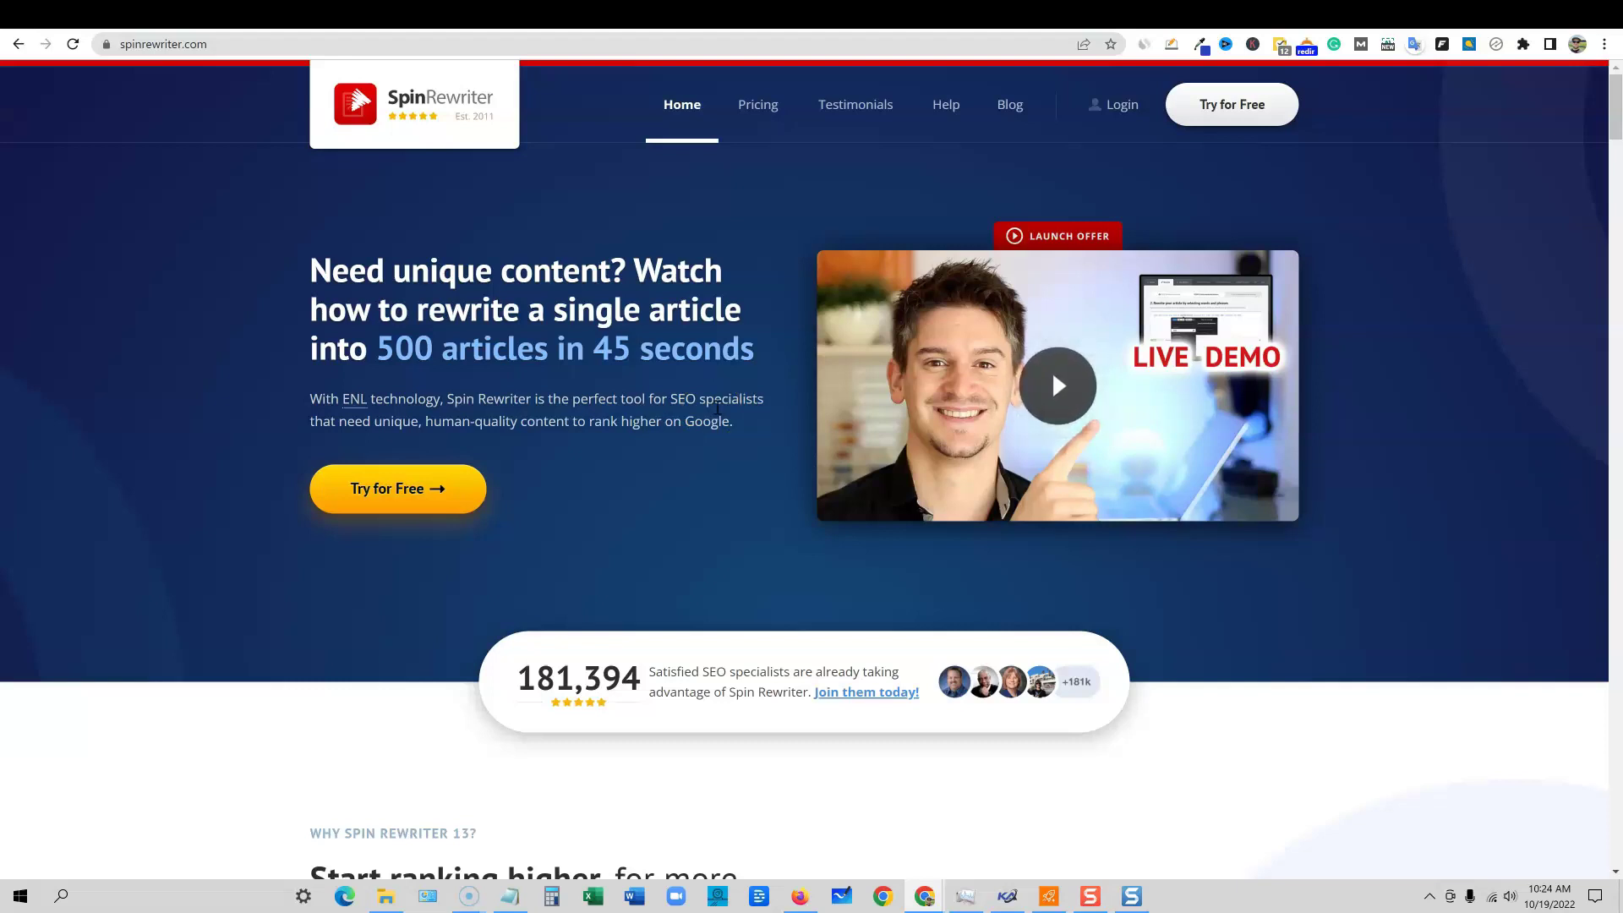
click(729, 402)
scroll(810, 516, down, 10)
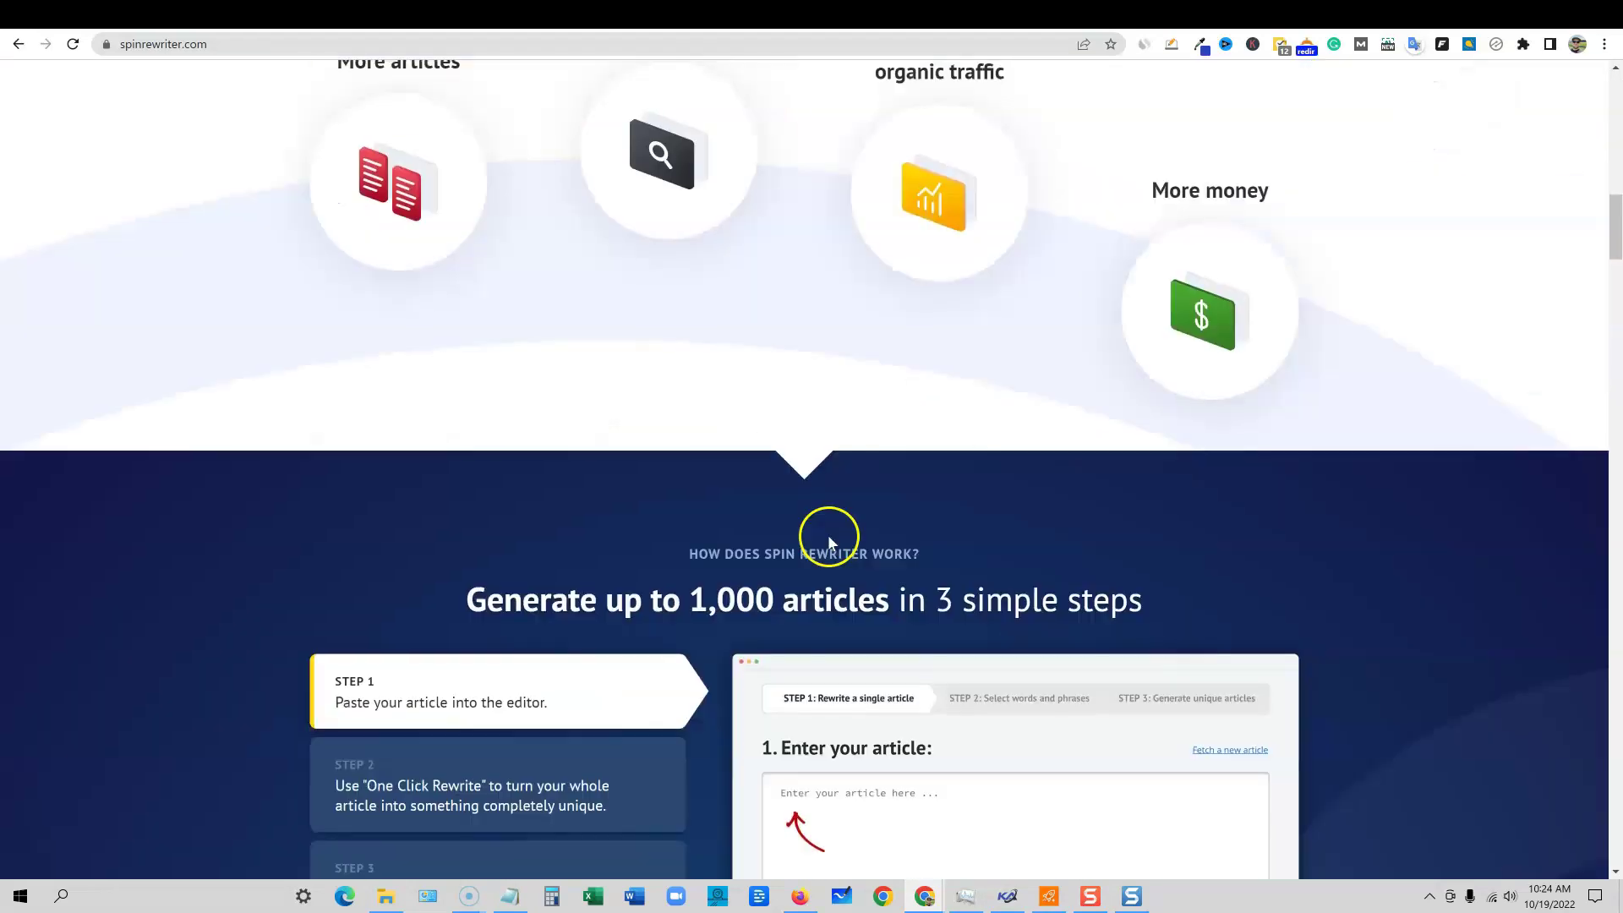
scroll(831, 538, down, 6)
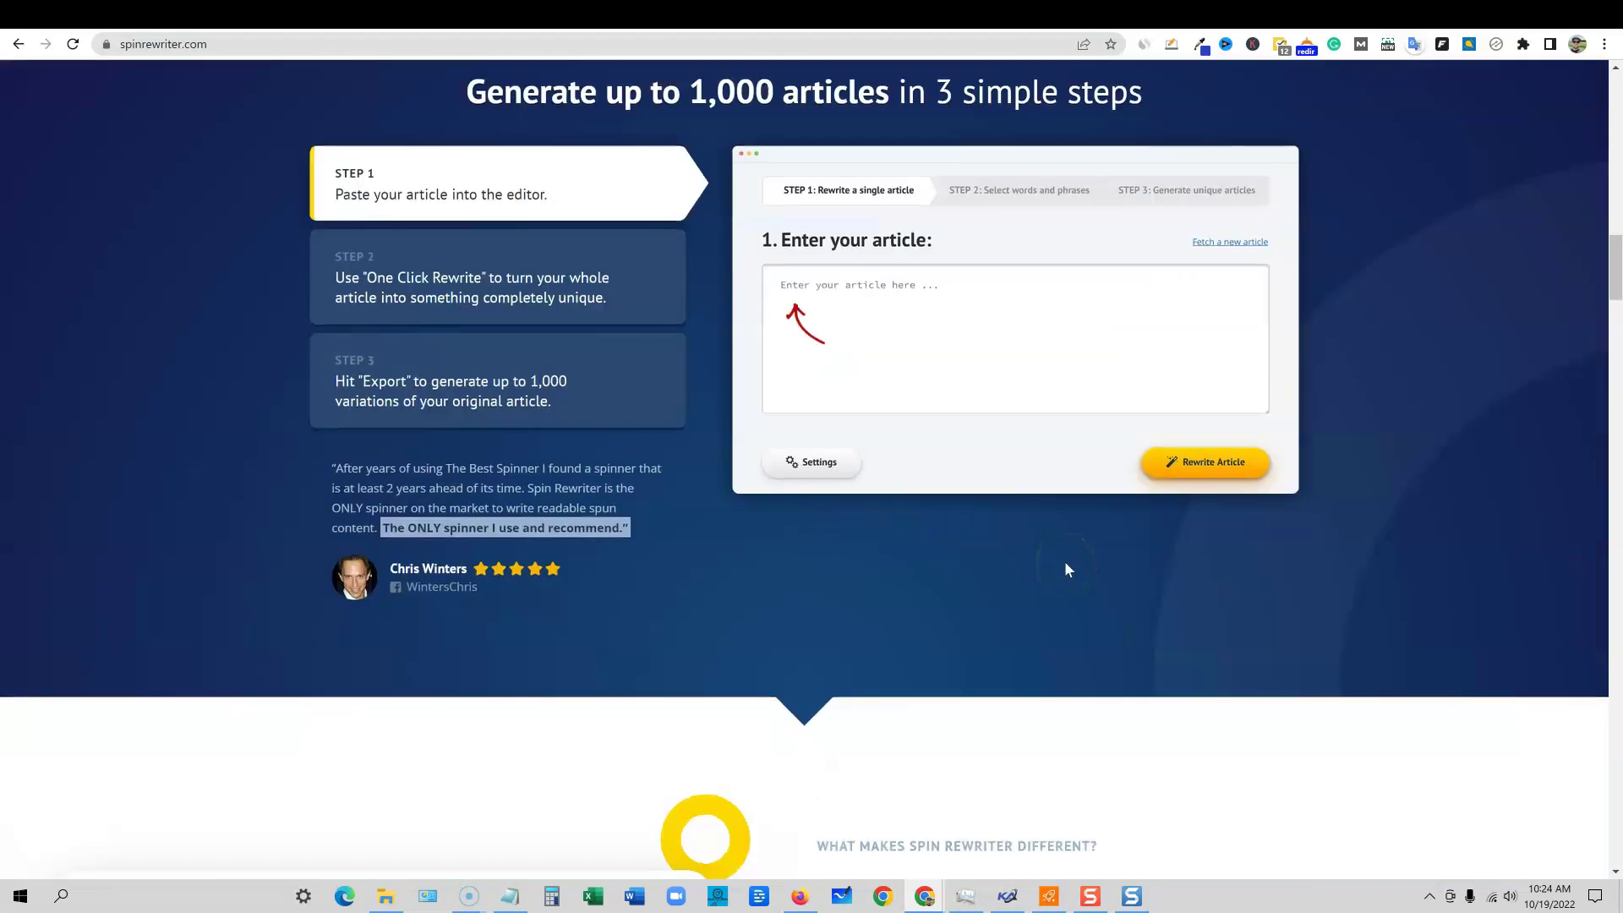
scroll(1065, 564, up, 2)
scroll(1067, 564, down, 7)
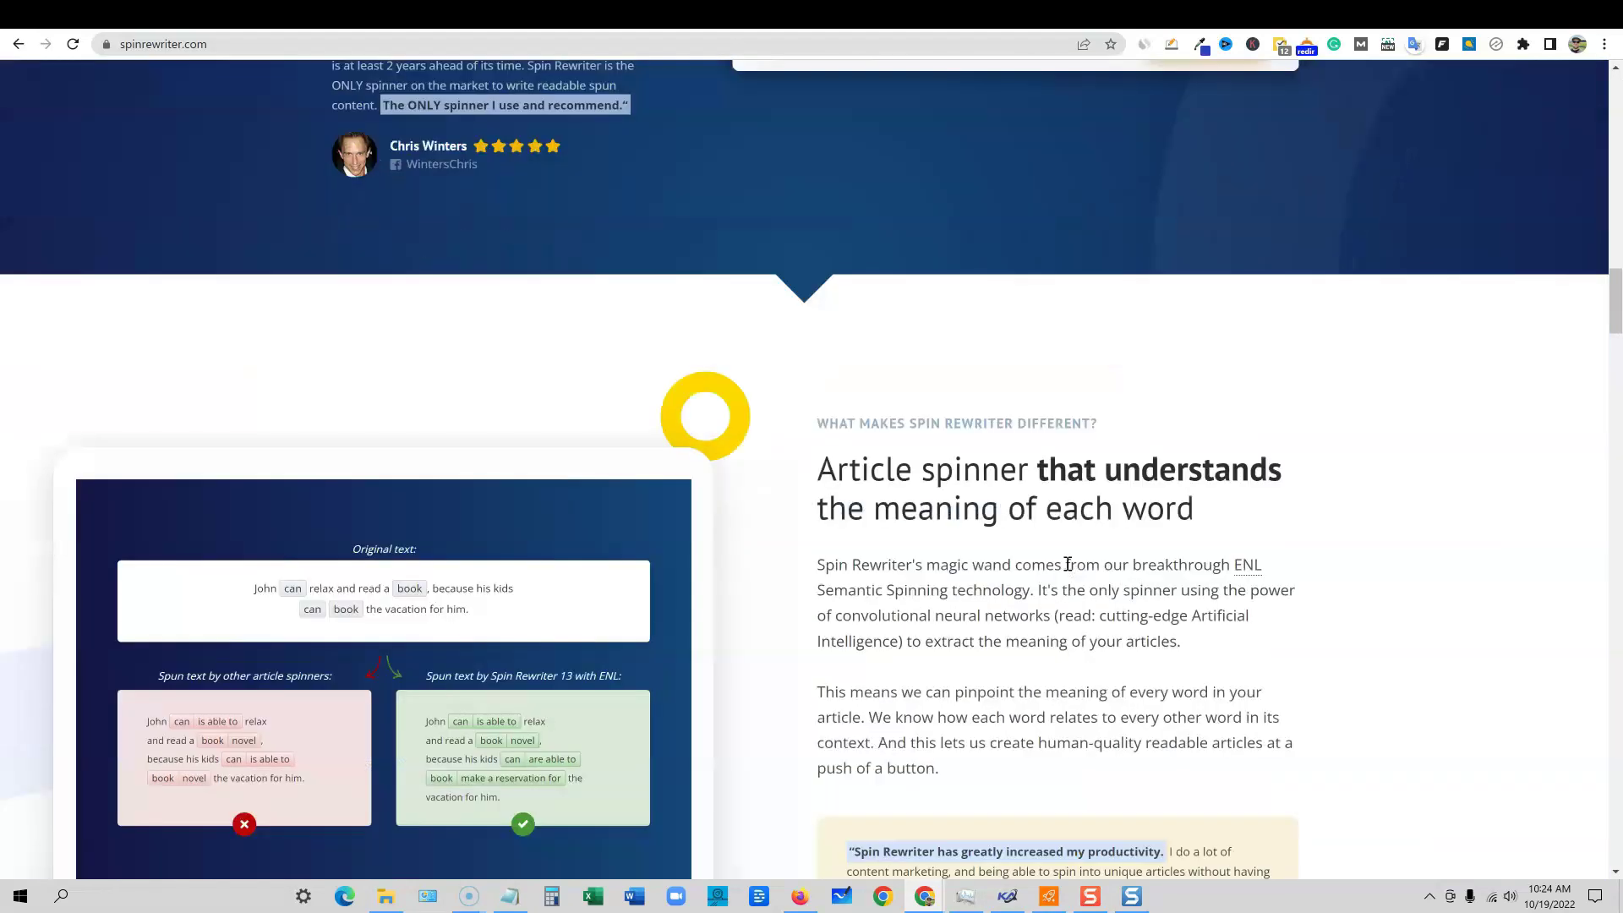
scroll(1068, 564, down, 3)
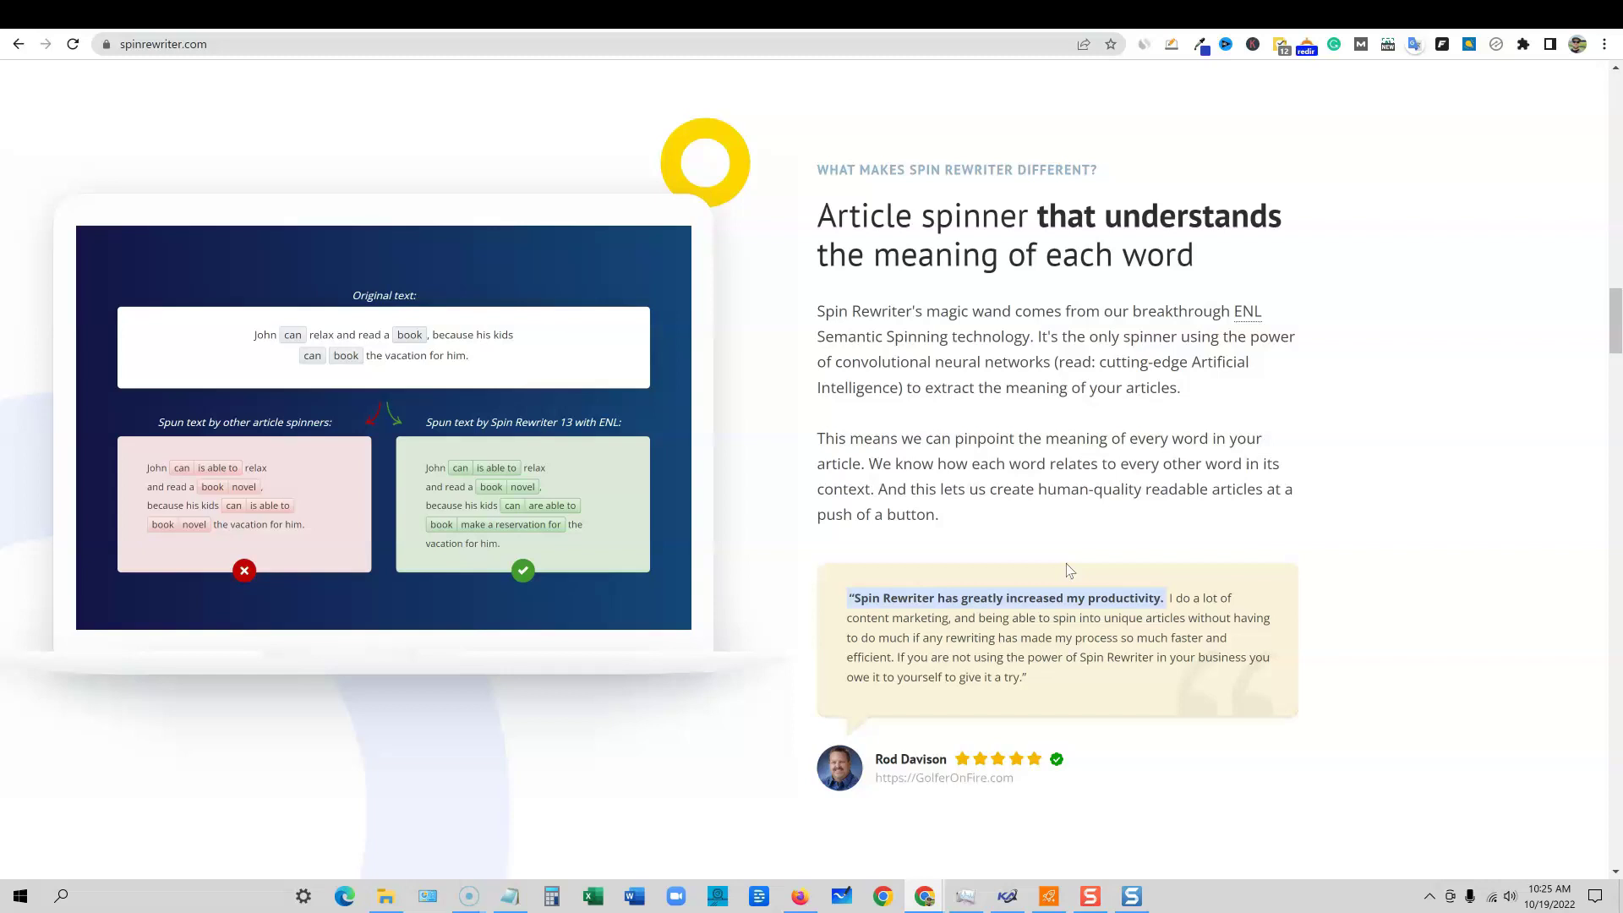
scroll(1006, 537, up, 5)
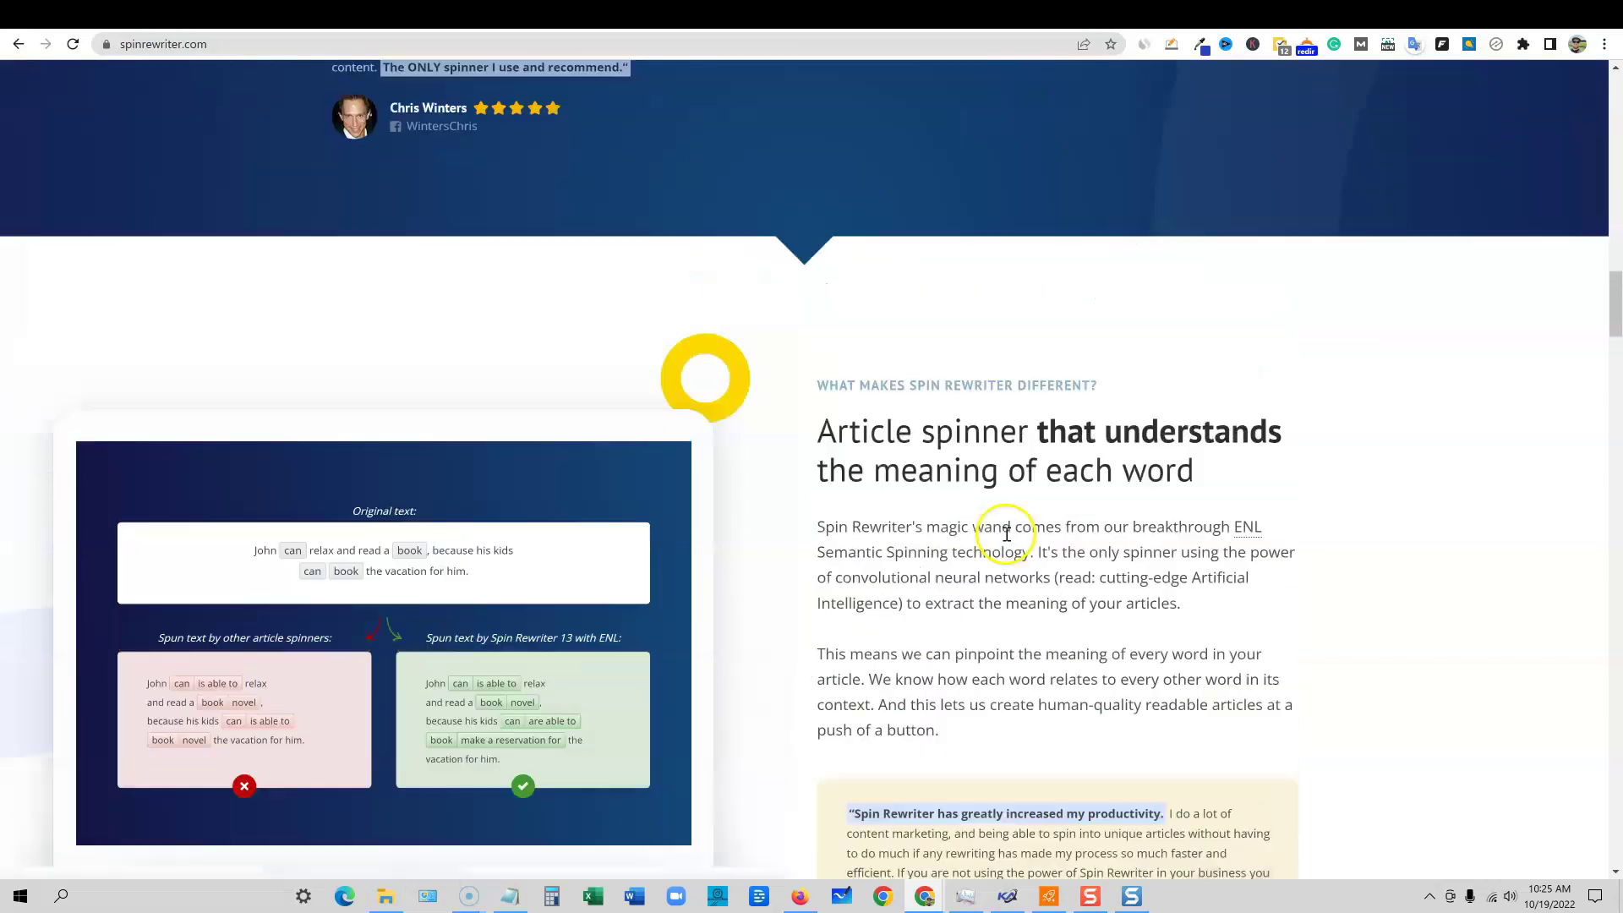
scroll(1006, 541, down, 9)
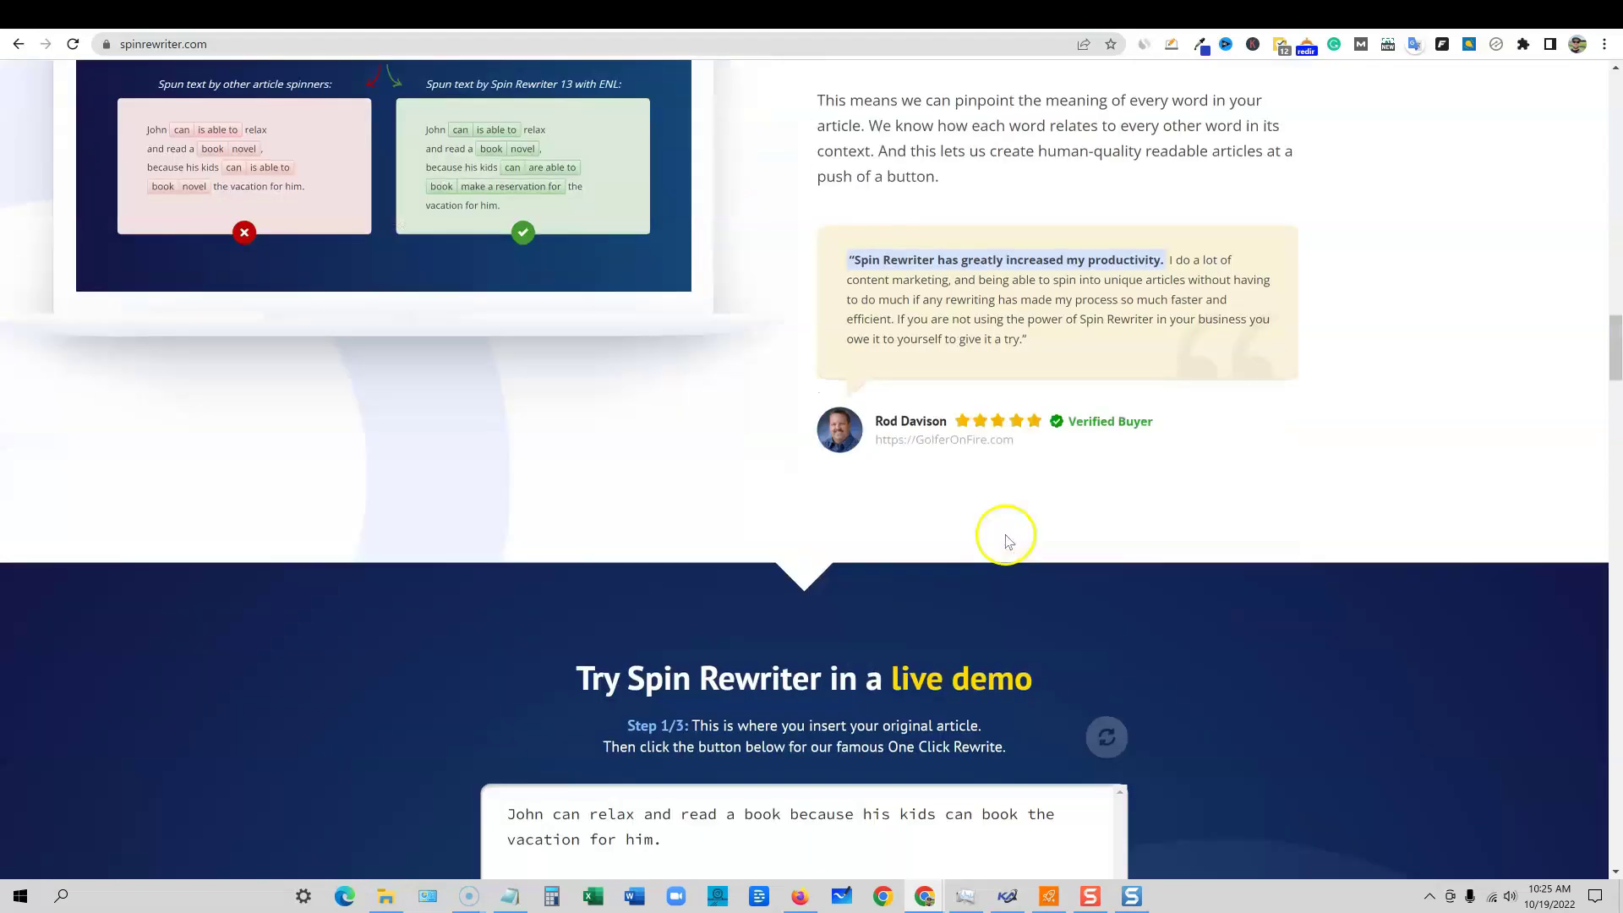
scroll(1006, 541, up, 10)
scroll(1007, 541, up, 15)
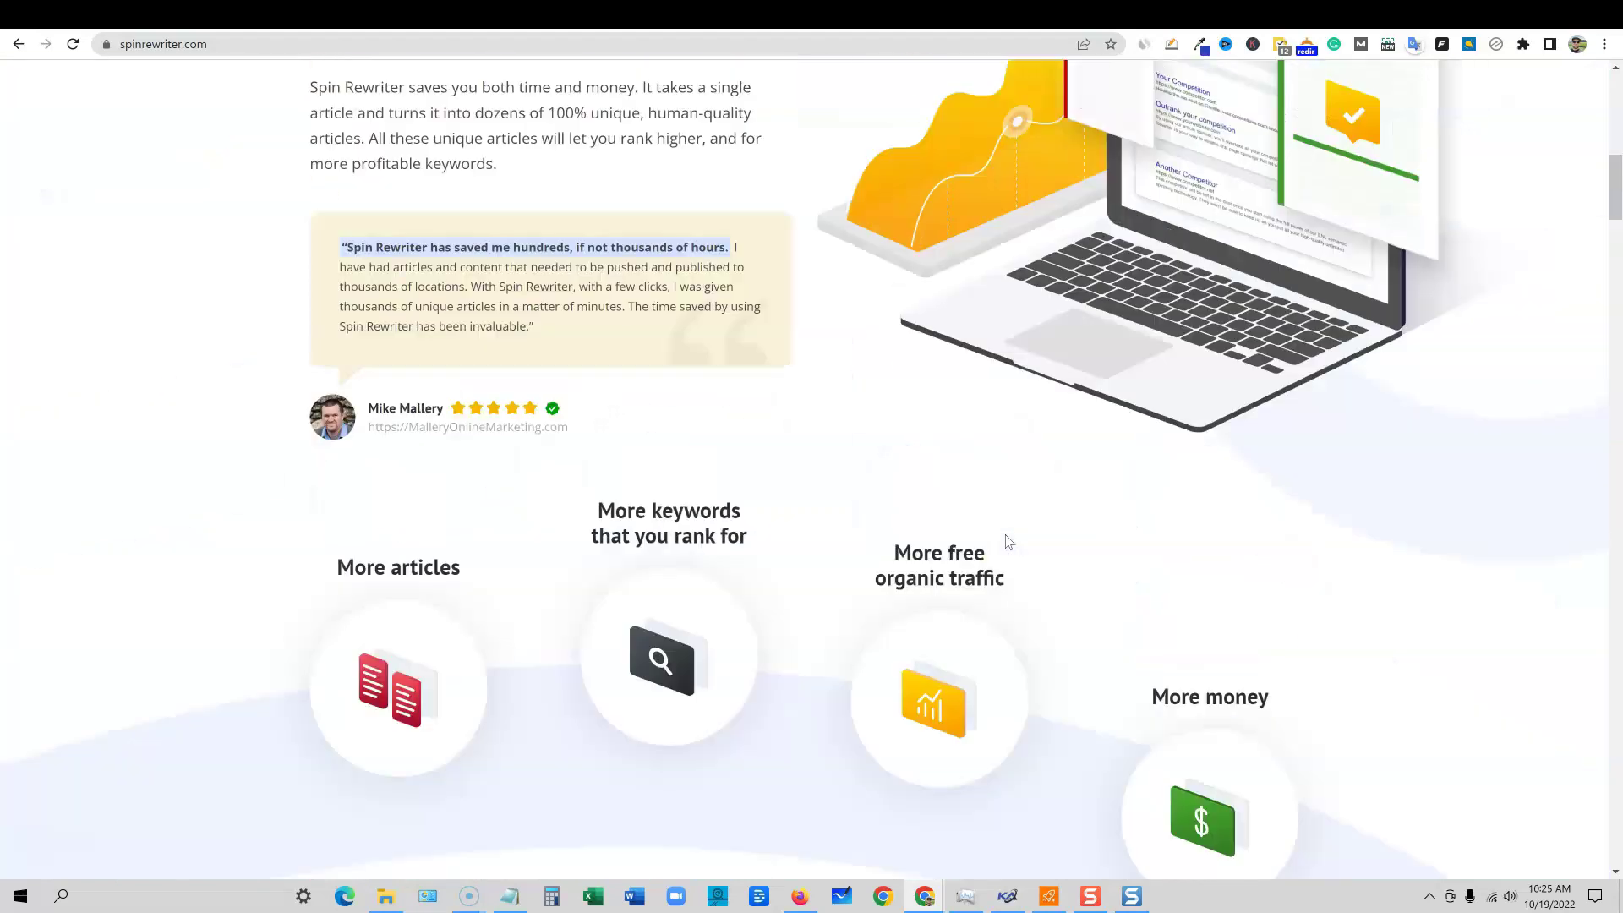
scroll(1006, 541, up, 6)
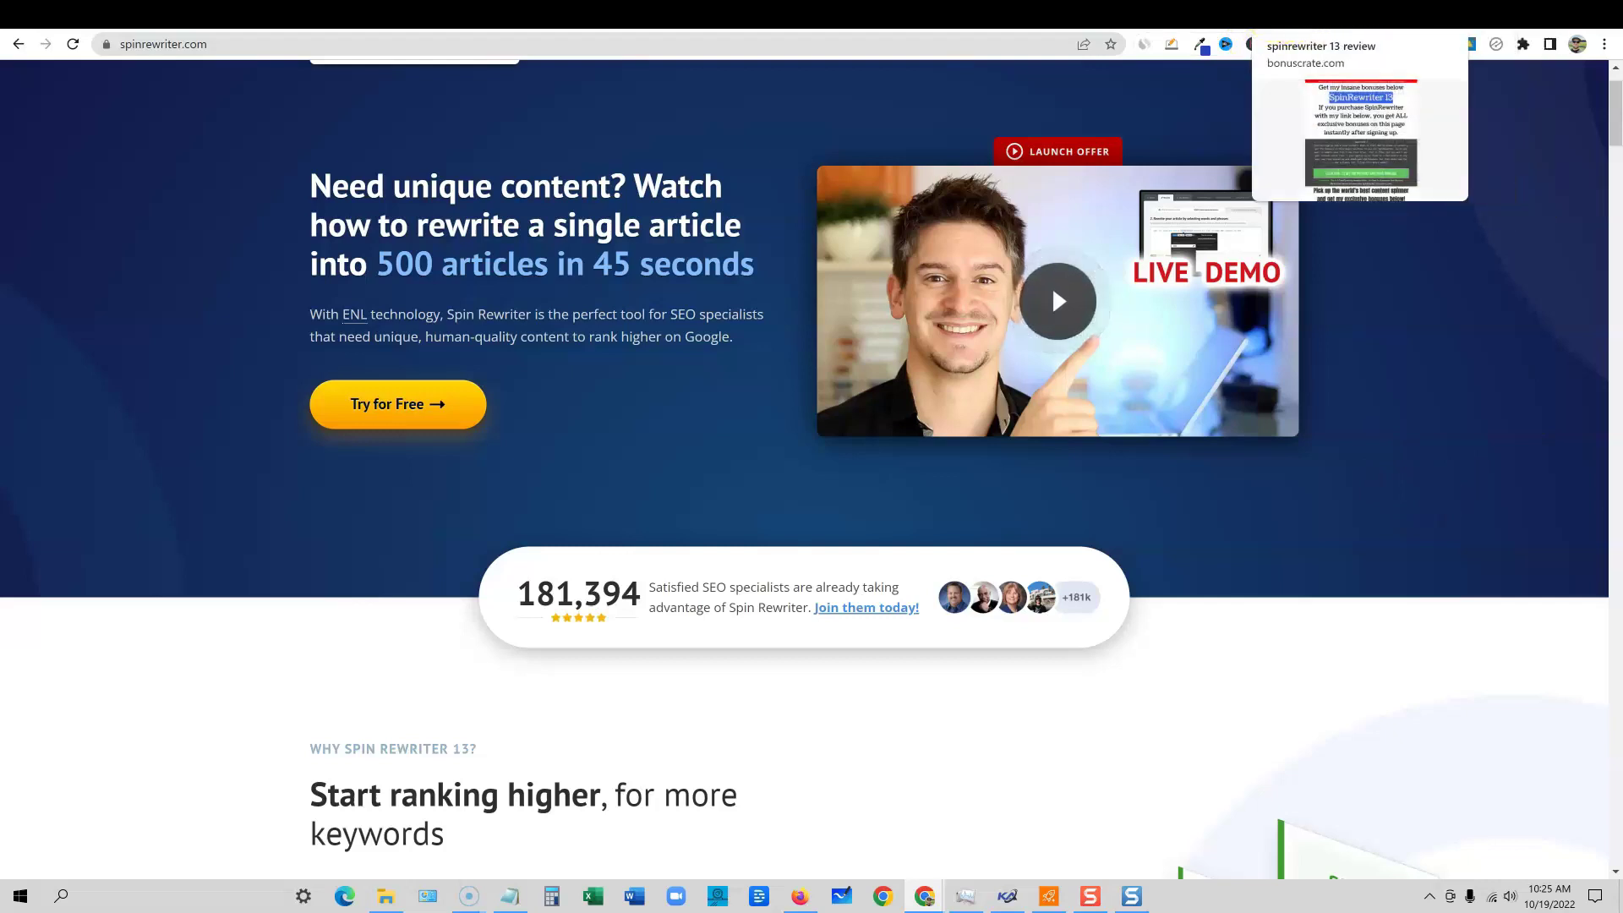
- Switch to the SpinRewriter 13 bonus page and review its purchase conditions and the three bonus offers
click(1284, 15)
scroll(1033, 573, down, 7)
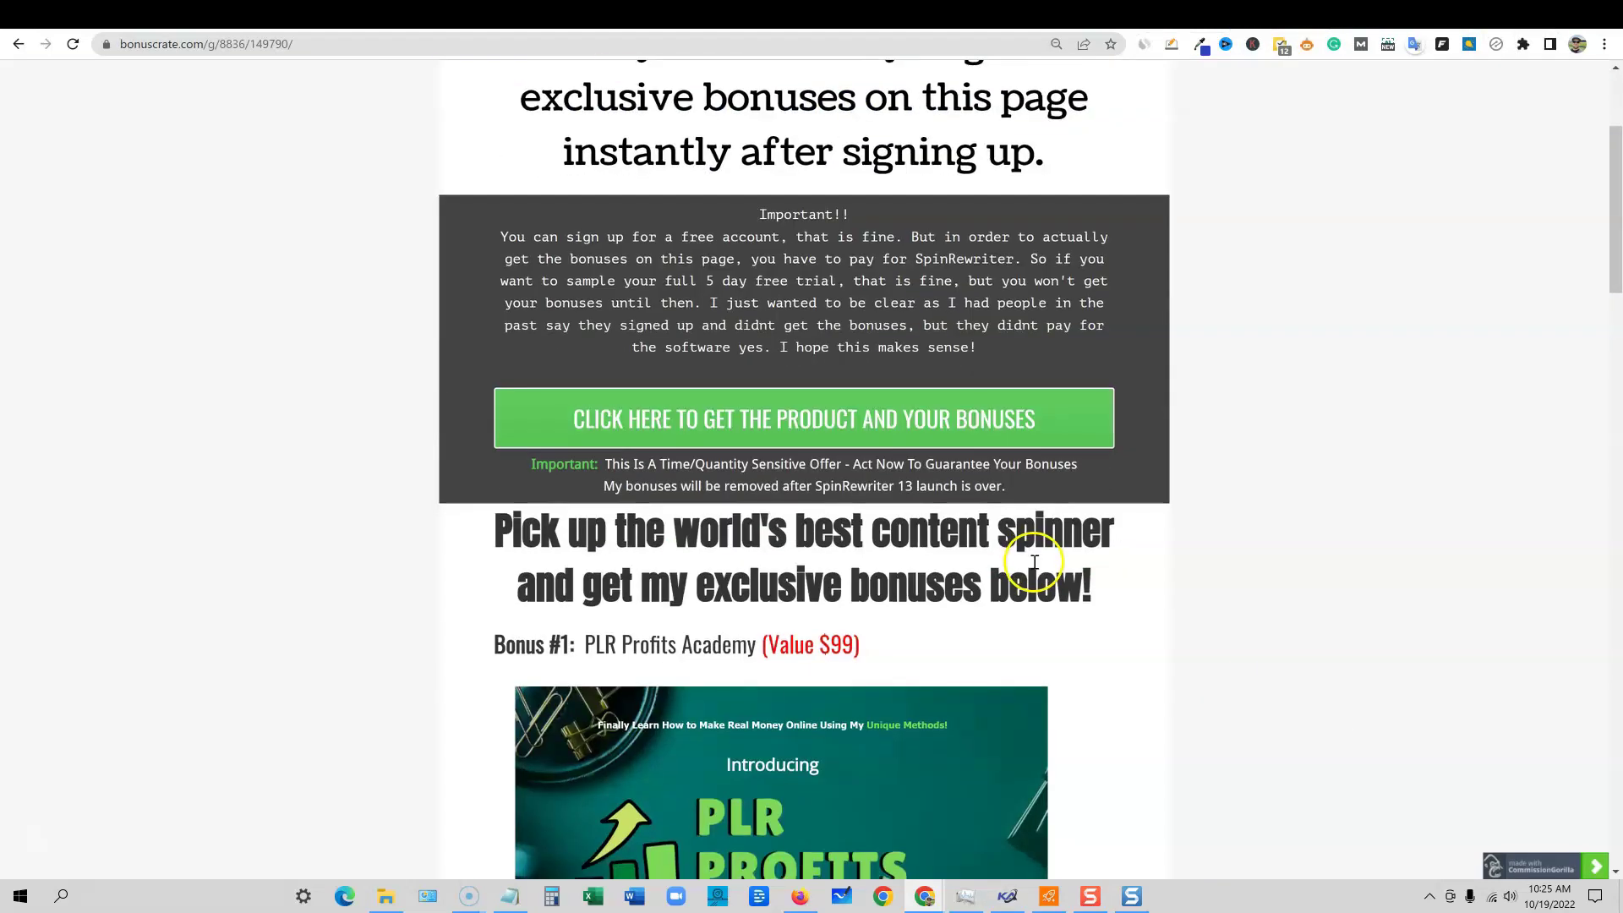
scroll(975, 563, down, 11)
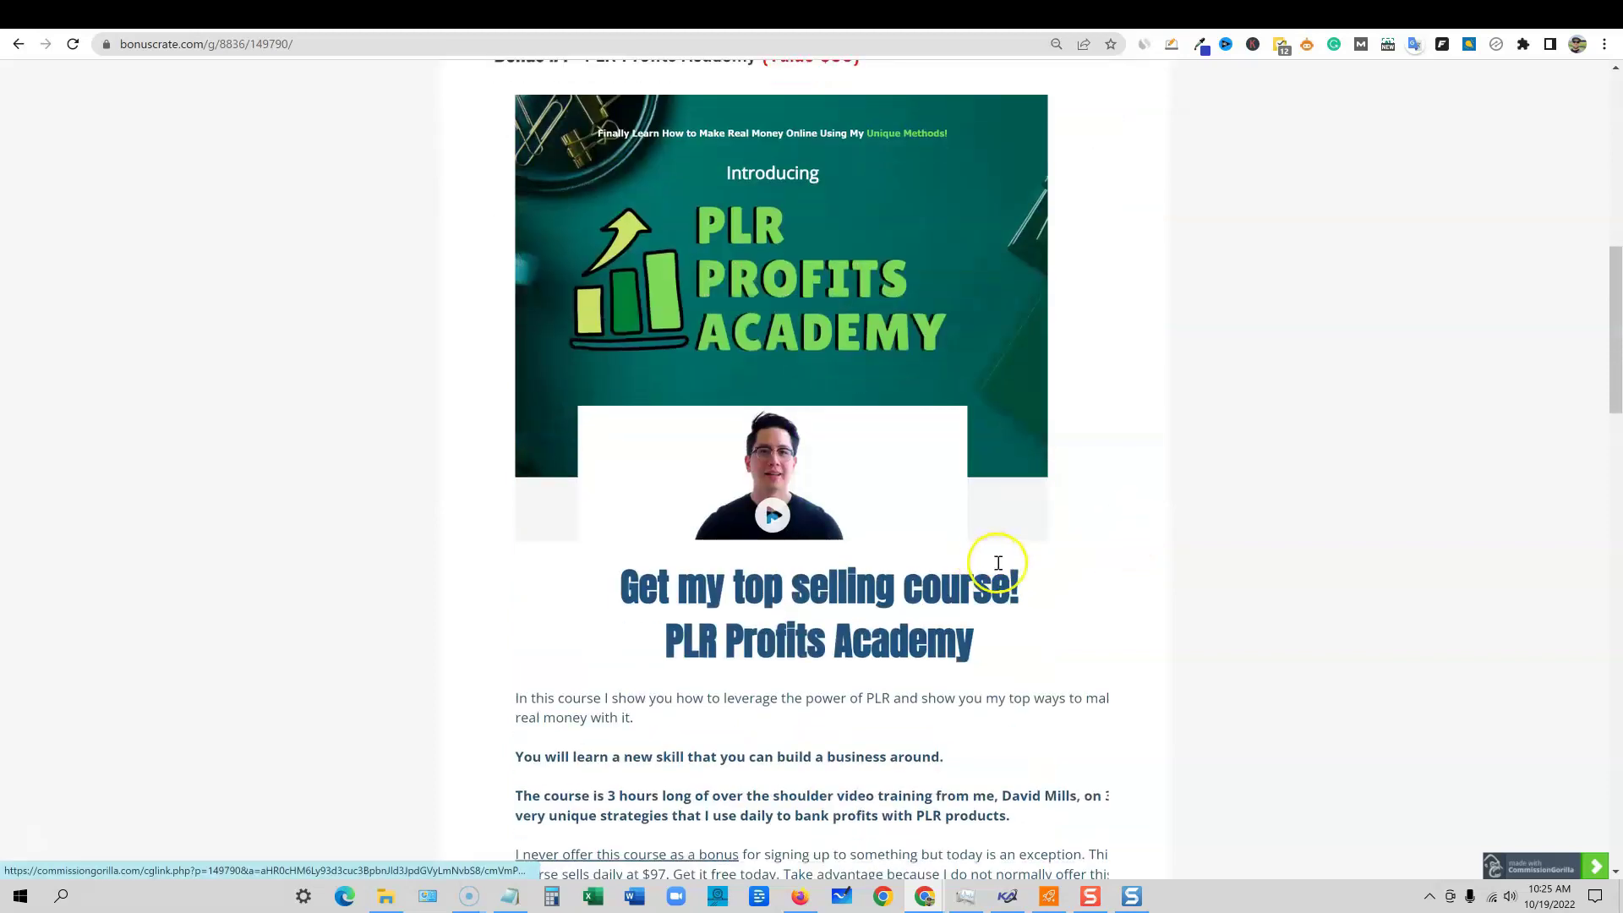
scroll(998, 571, down, 2)
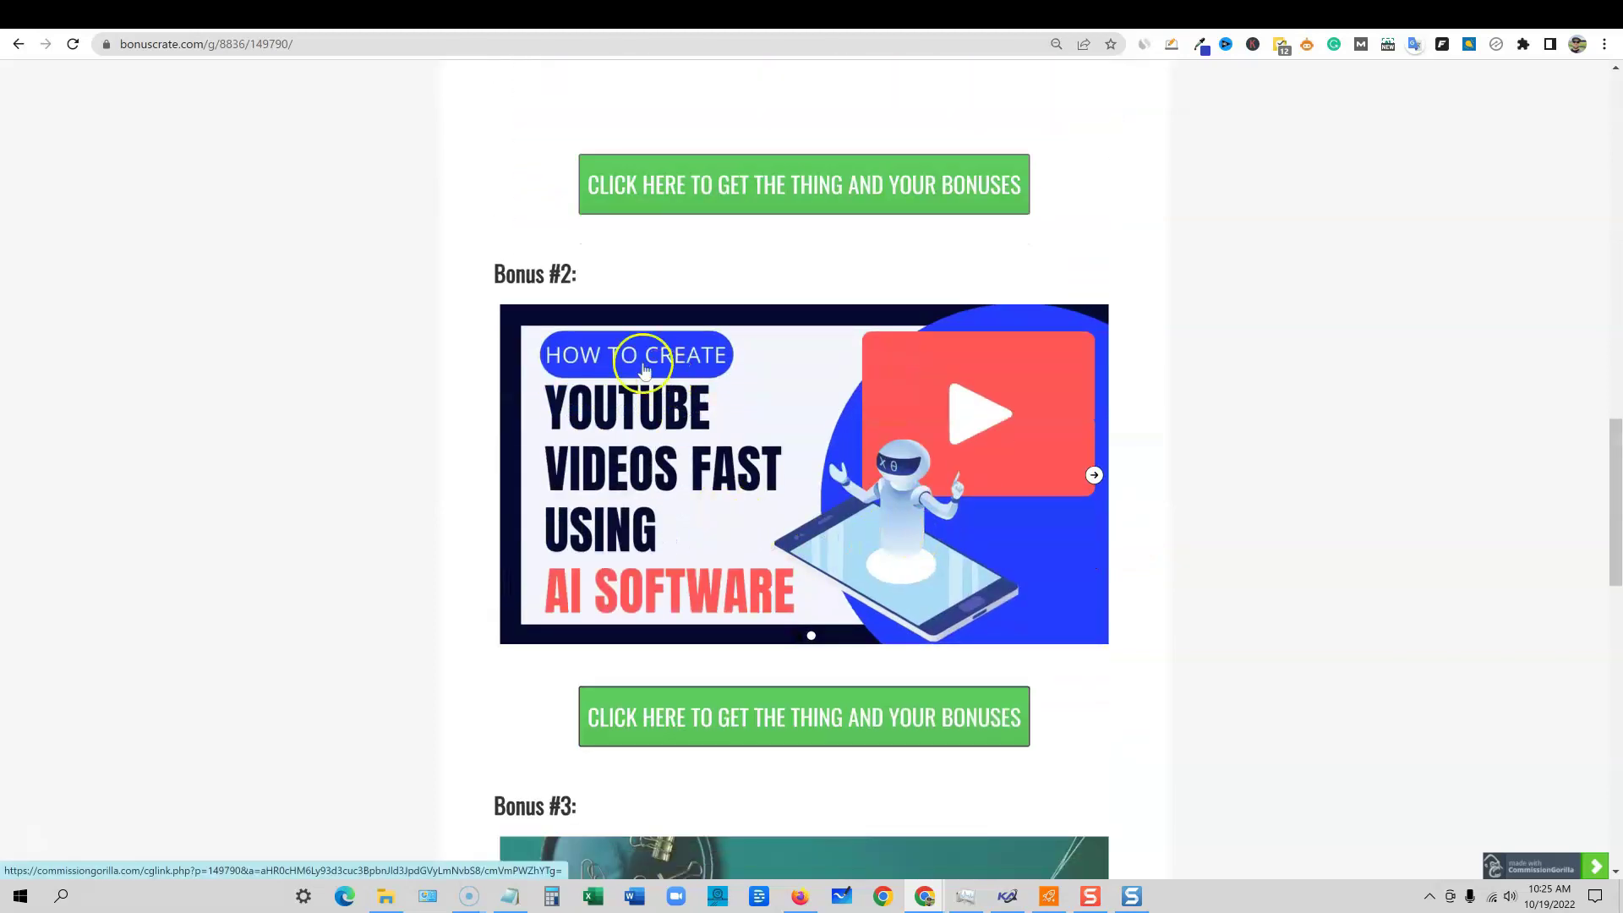
scroll(729, 475, down, 6)
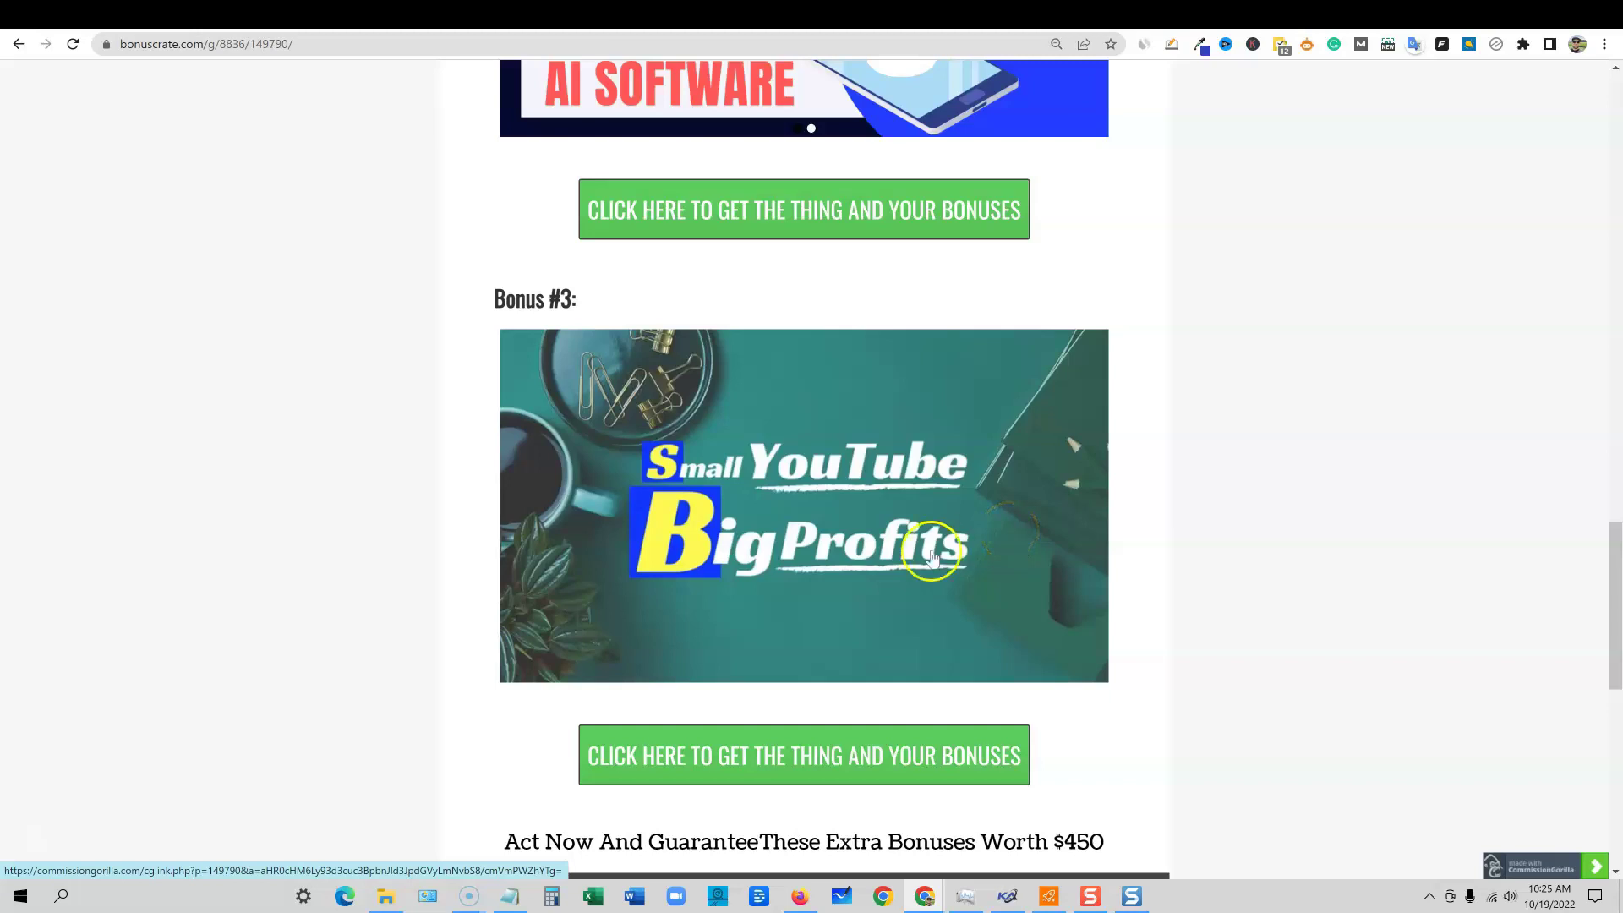
scroll(896, 558, up, 3)
scroll(896, 558, up, 12)
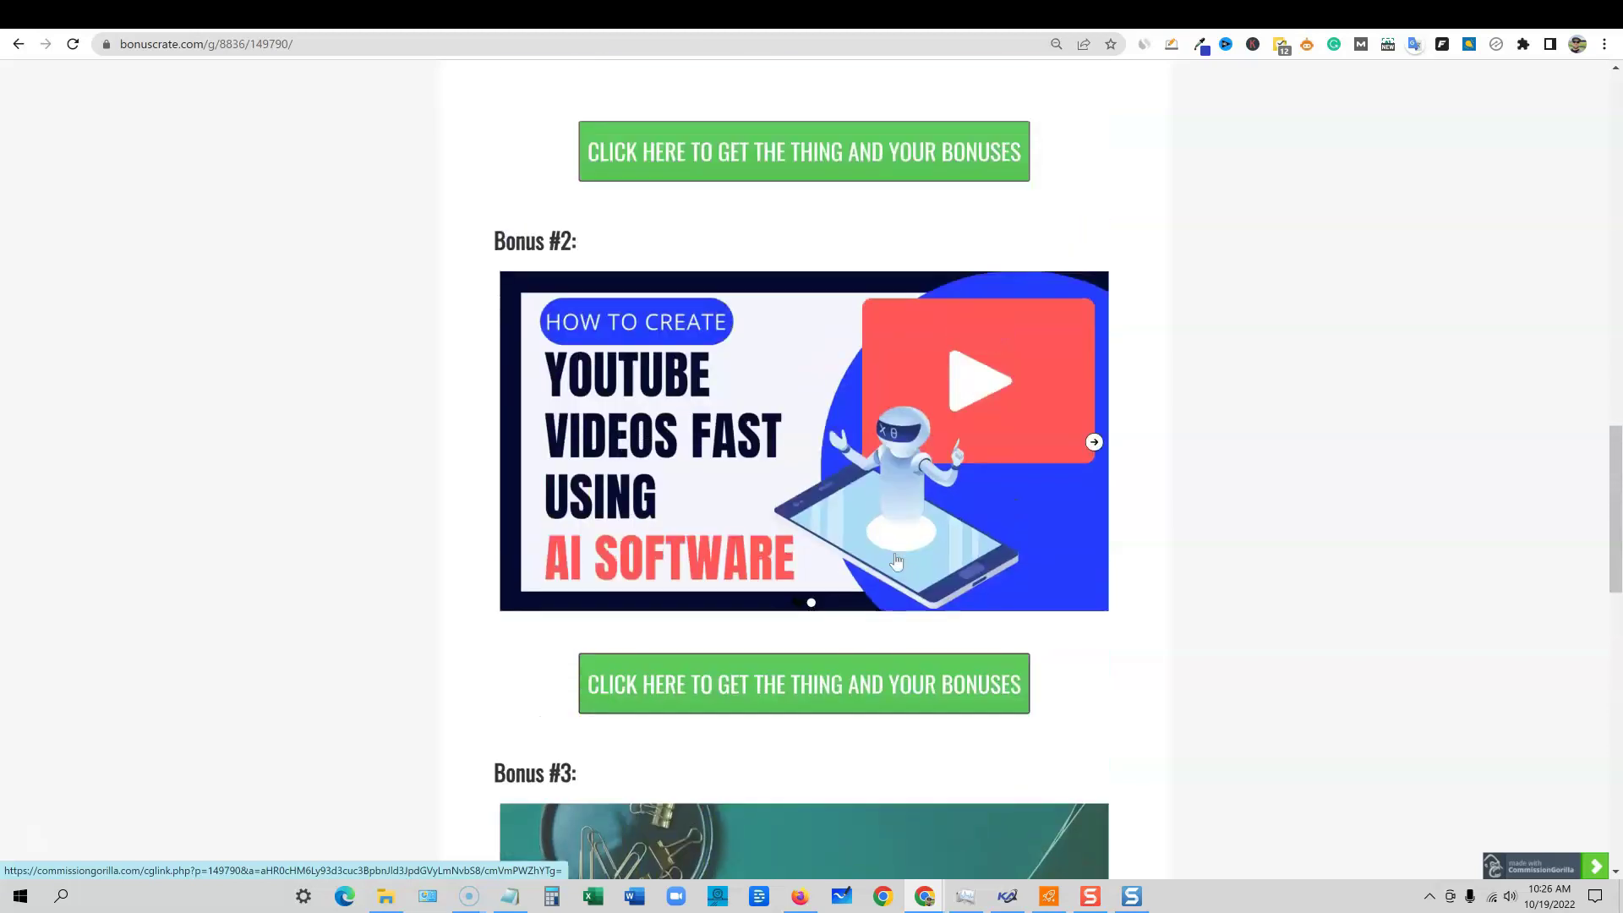
scroll(897, 558, up, 10)
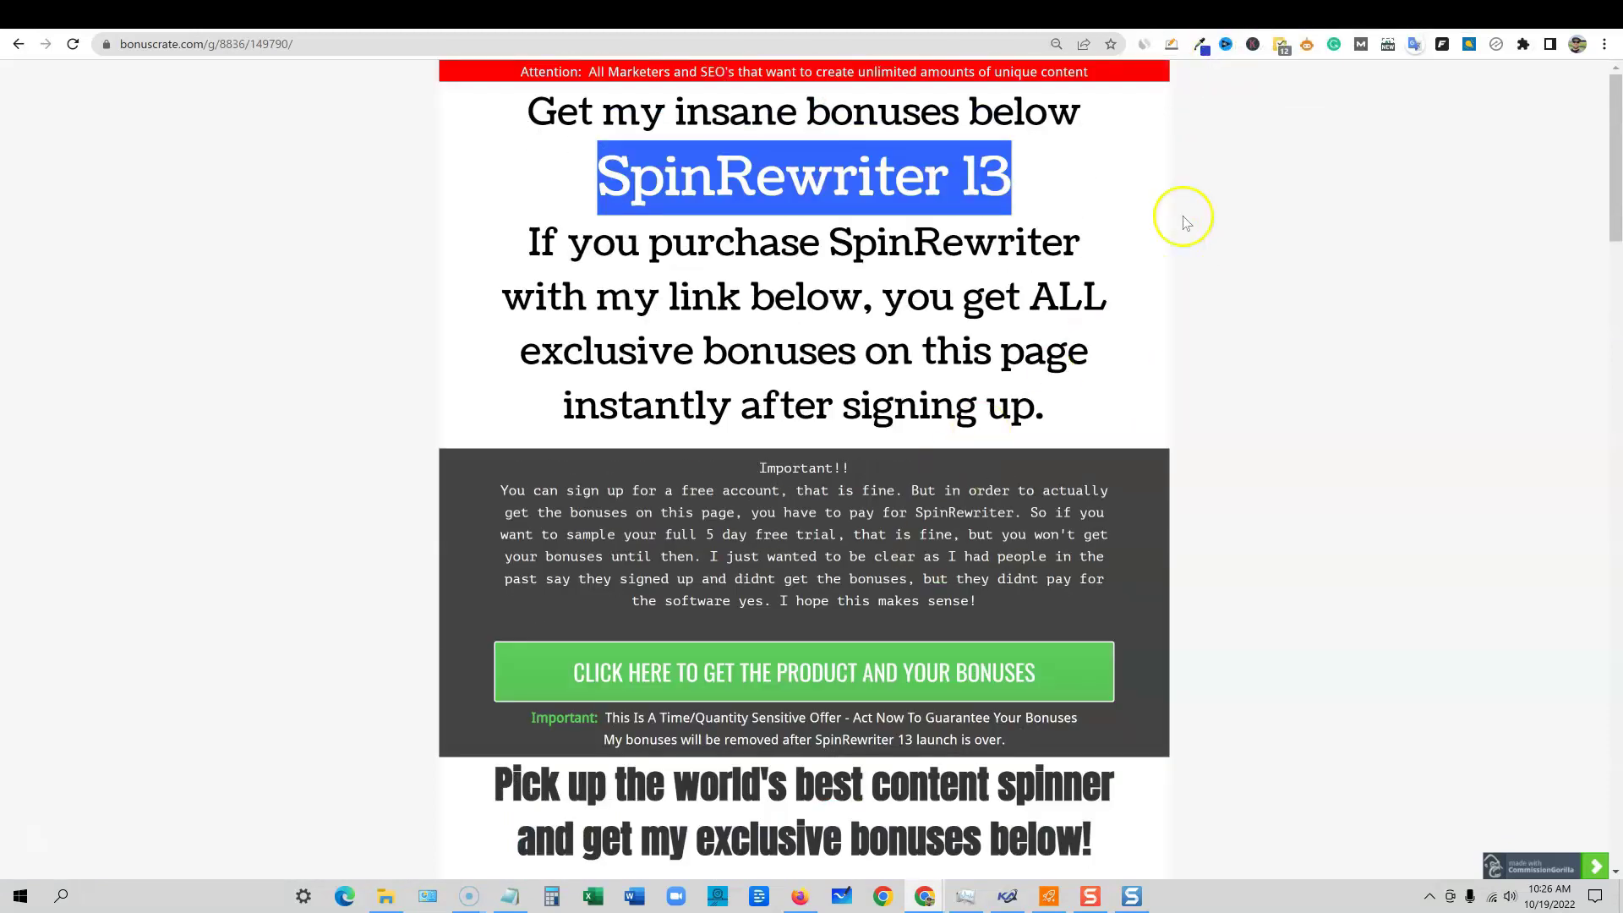
mouse_move(1234, 28)
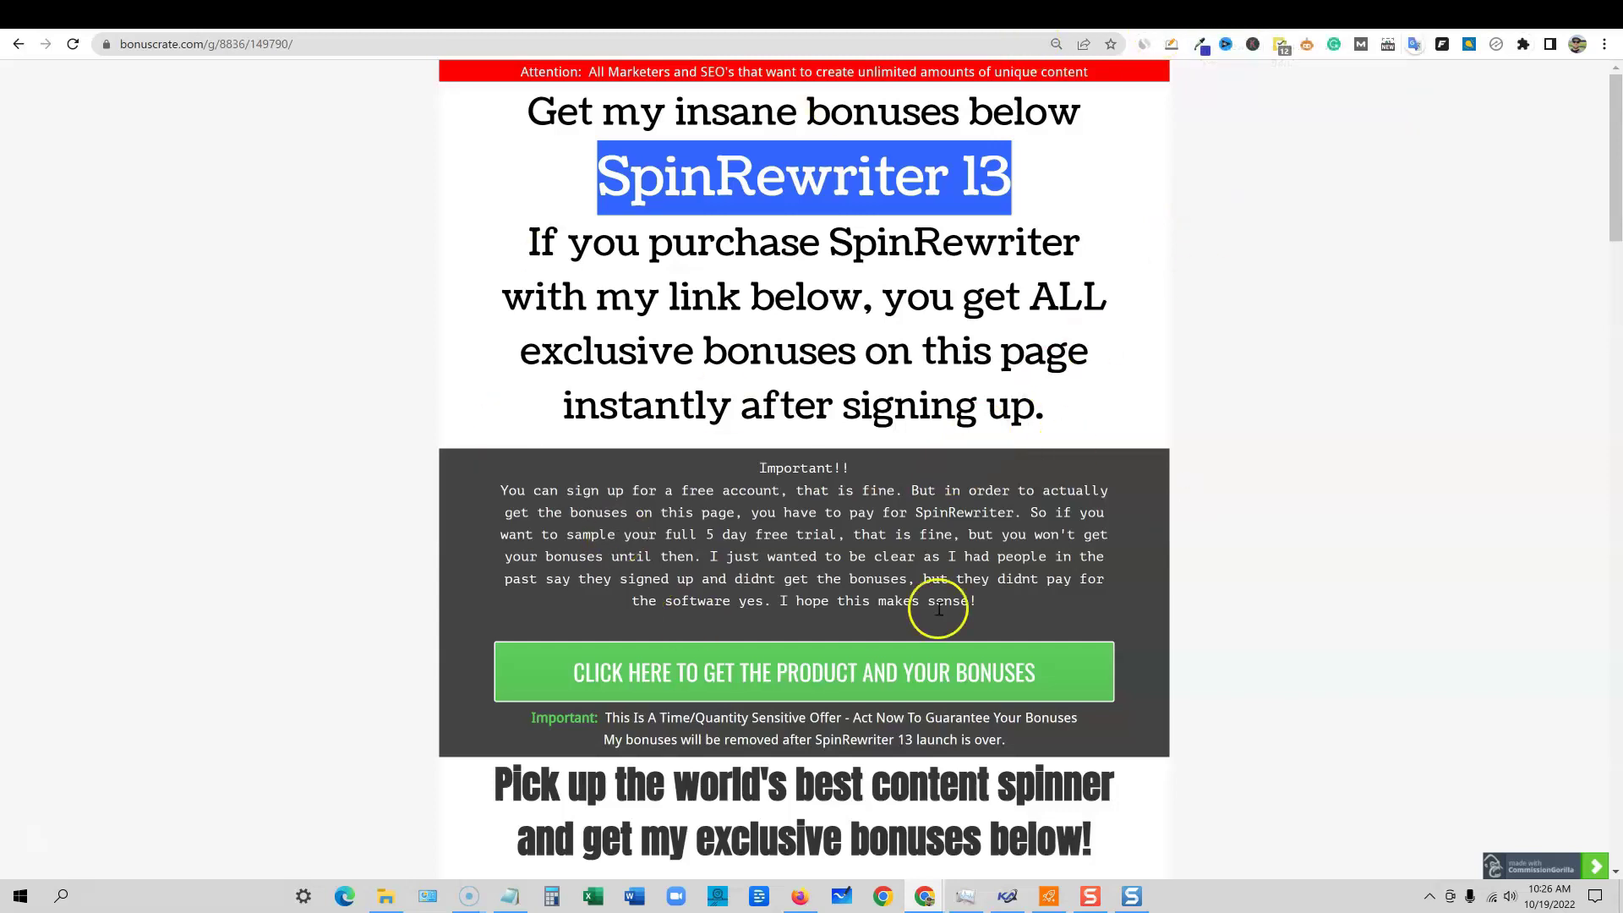
scroll(940, 607, down, 5)
scroll(995, 643, up, 6)
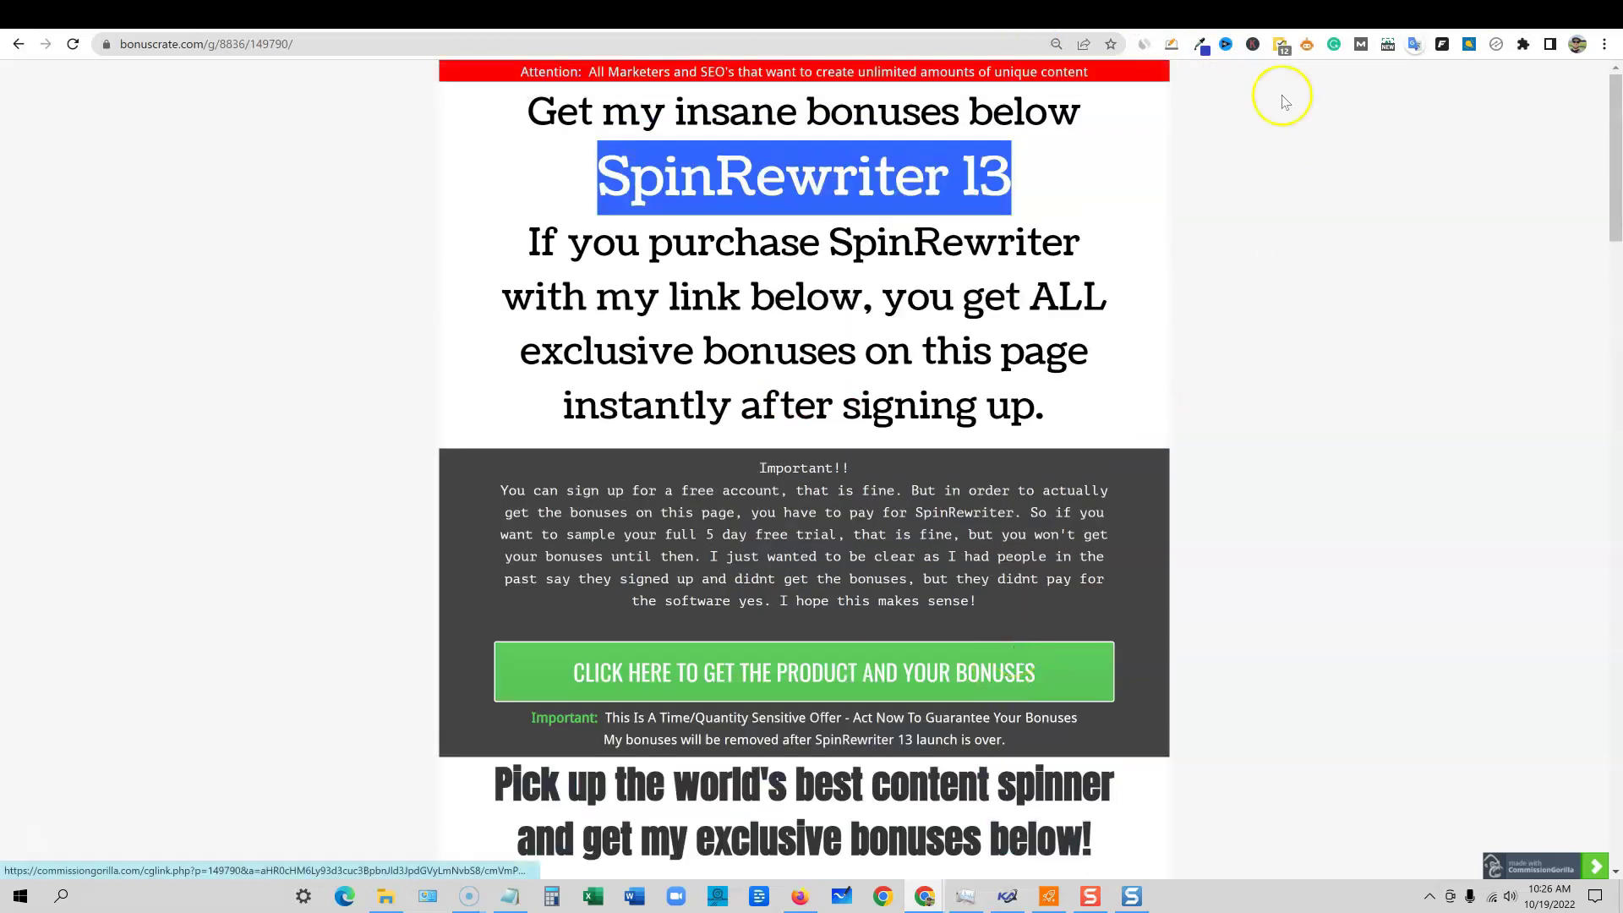
- Return to the WriterZen plagiarism report and examine its plagiarism score, matched sources and the checked article text
click(1231, 19)
scroll(326, 525, down, 3)
scroll(206, 375, up, 3)
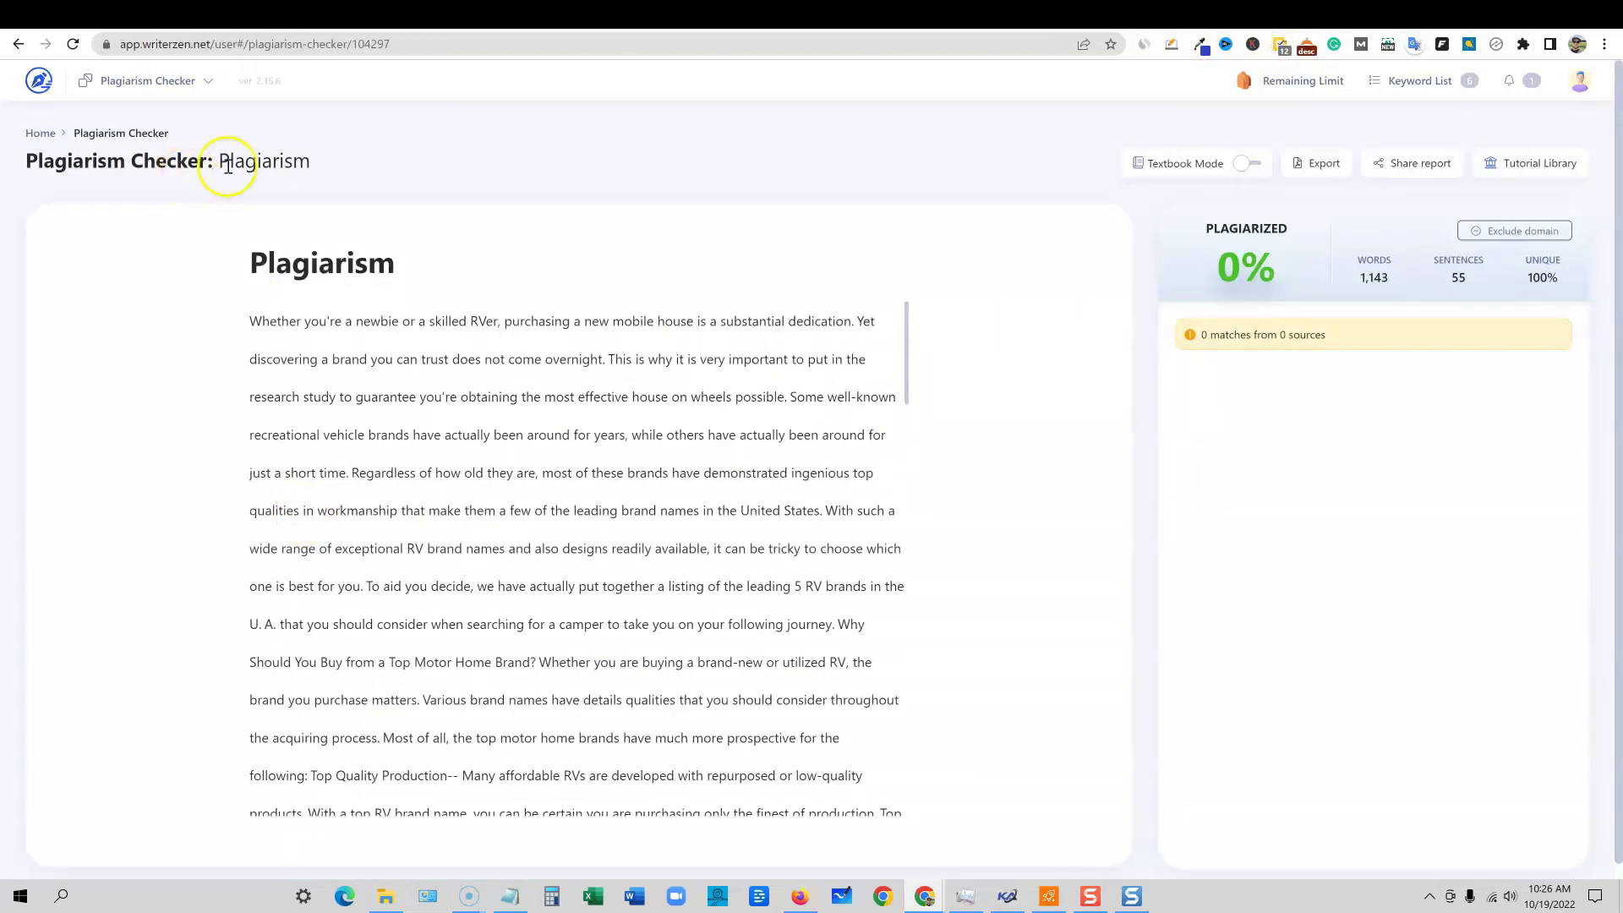
scroll(794, 546, down, 20)
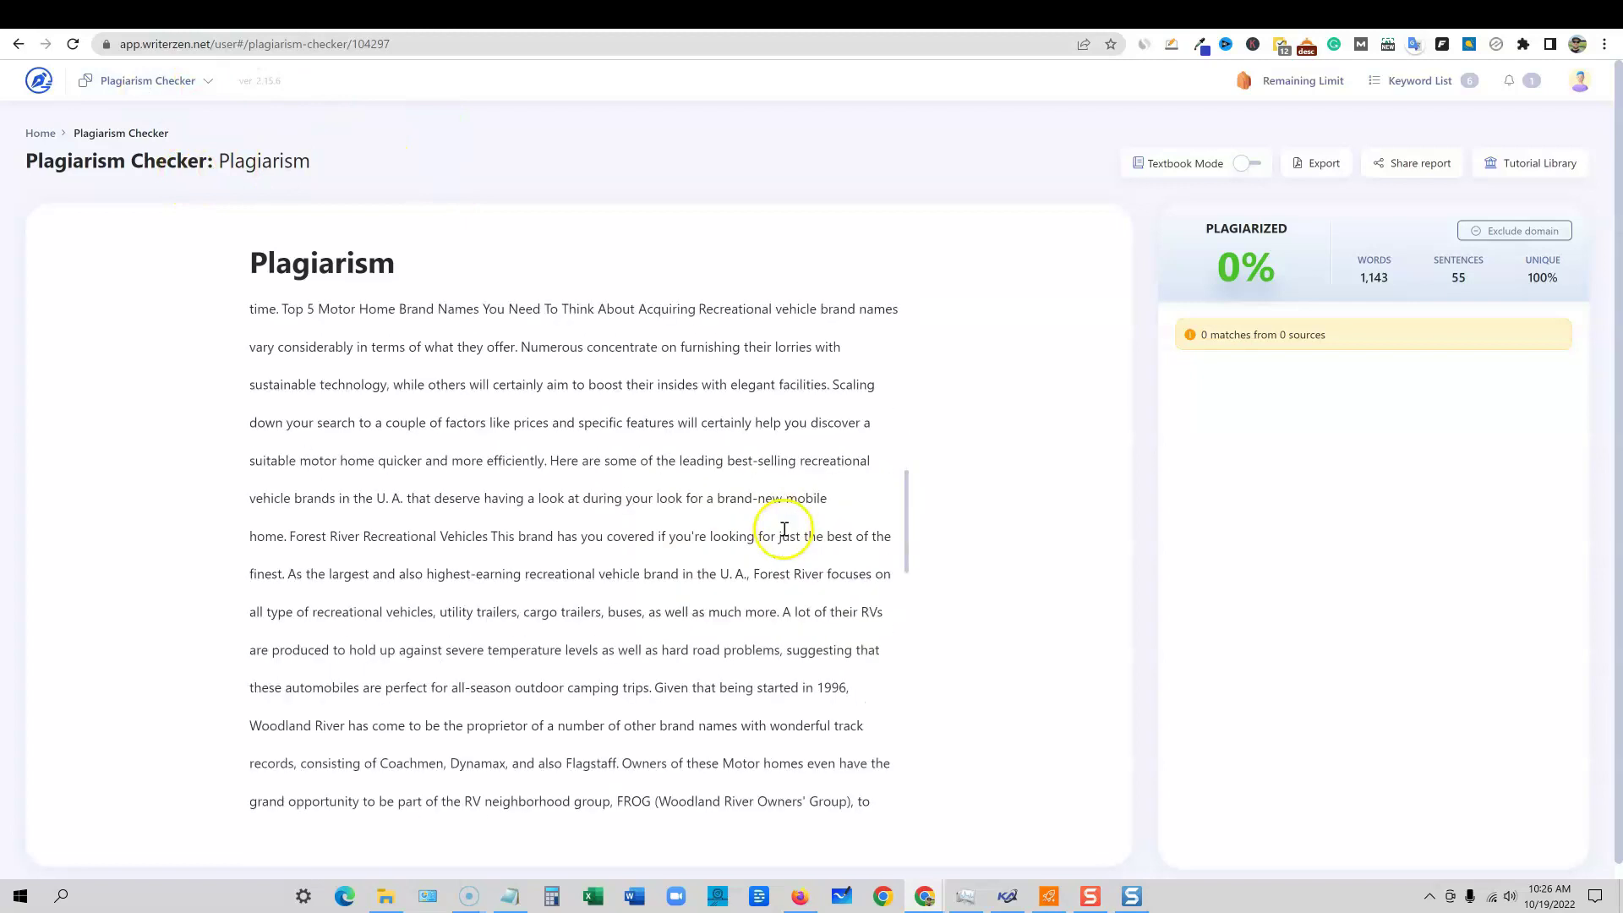
scroll(778, 545, up, 10)
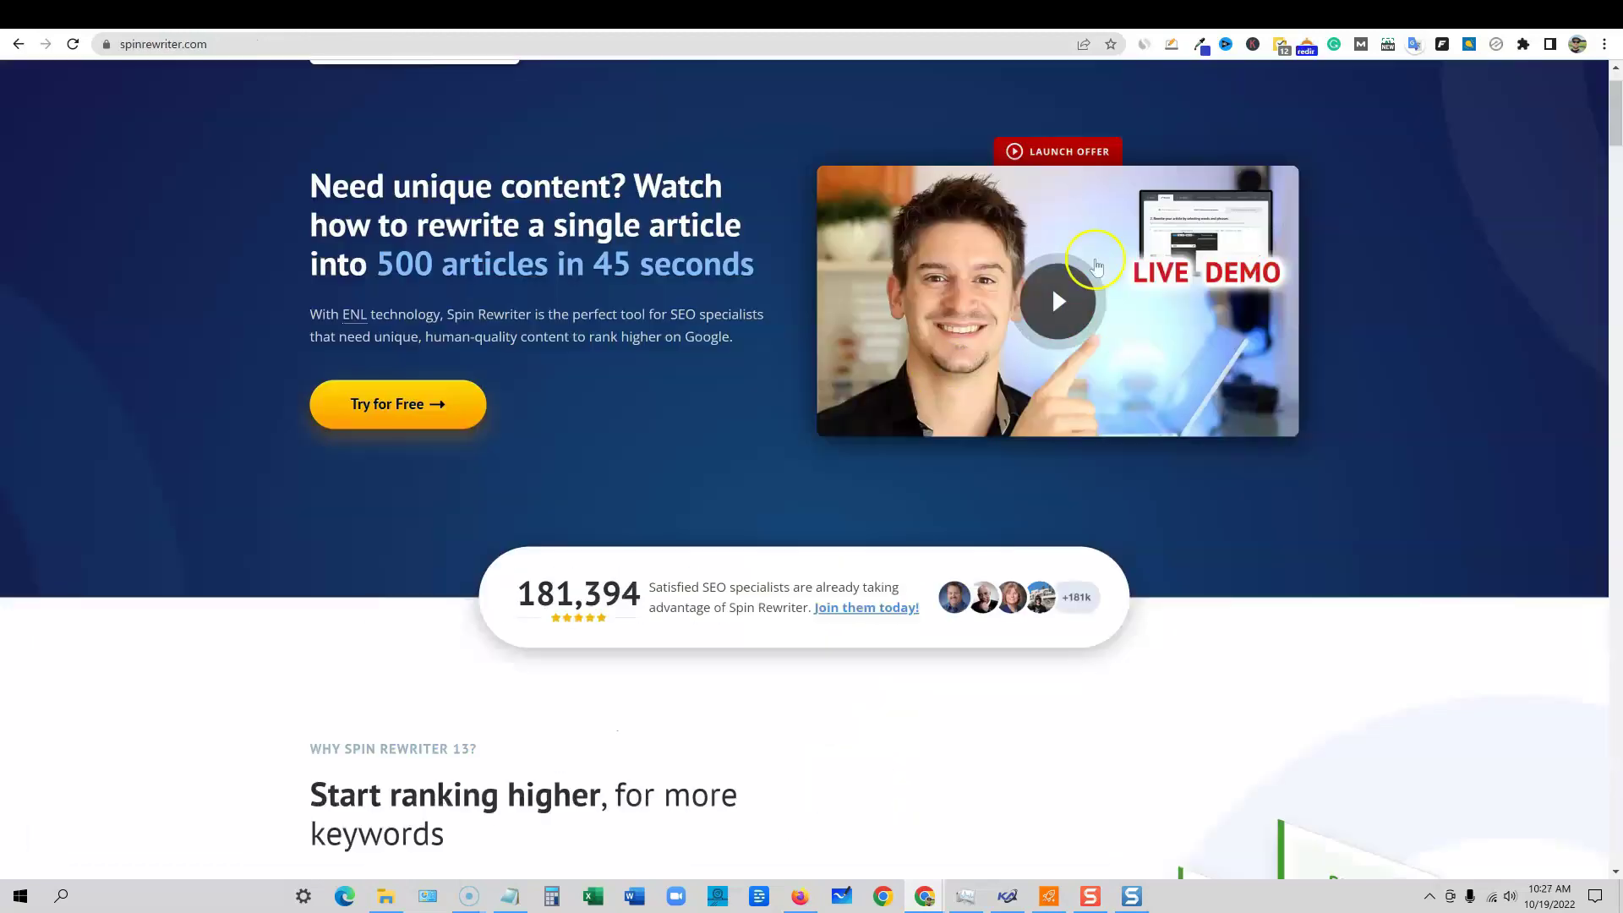